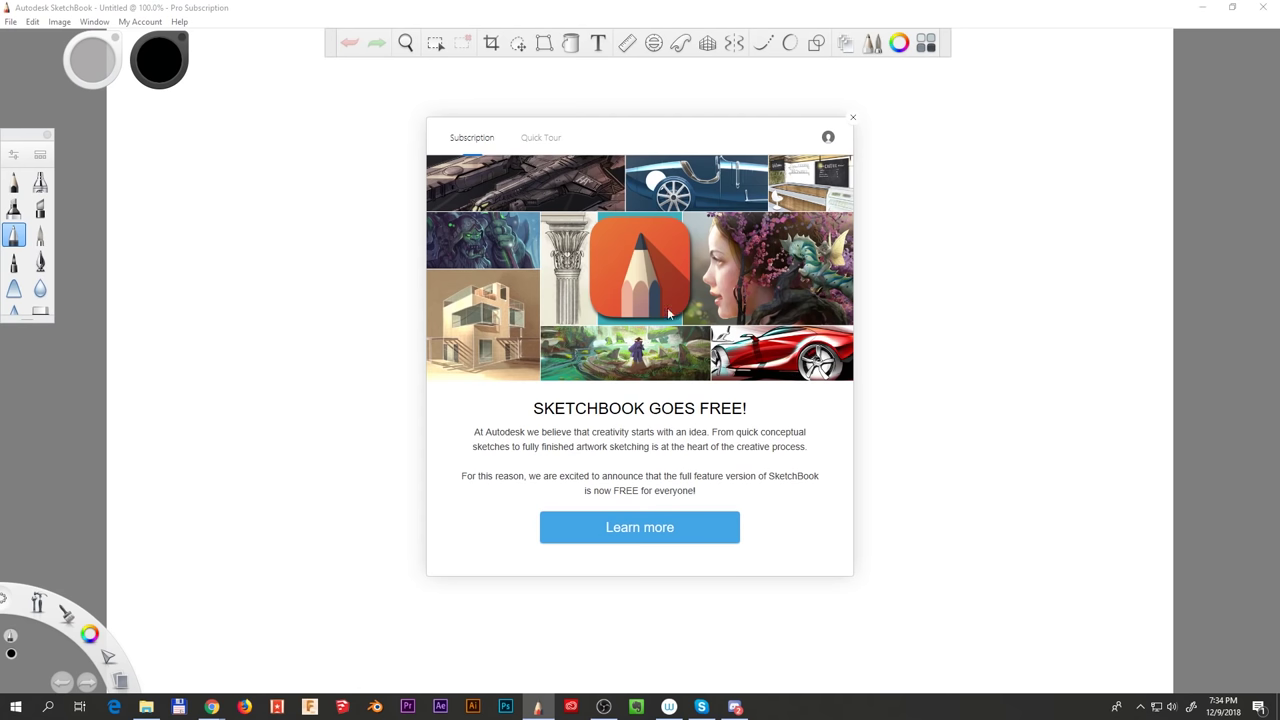
- View the Quick Tour in the welcome window, then dismiss the window
click(538, 138)
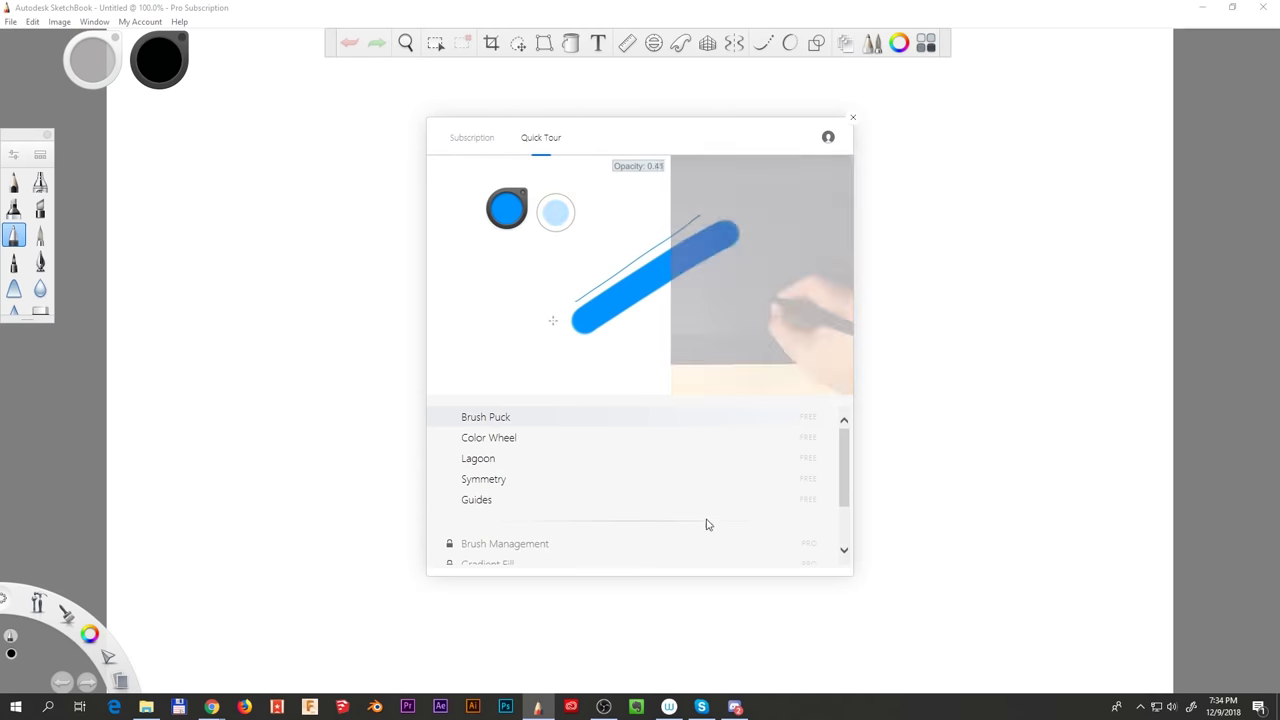
click(852, 118)
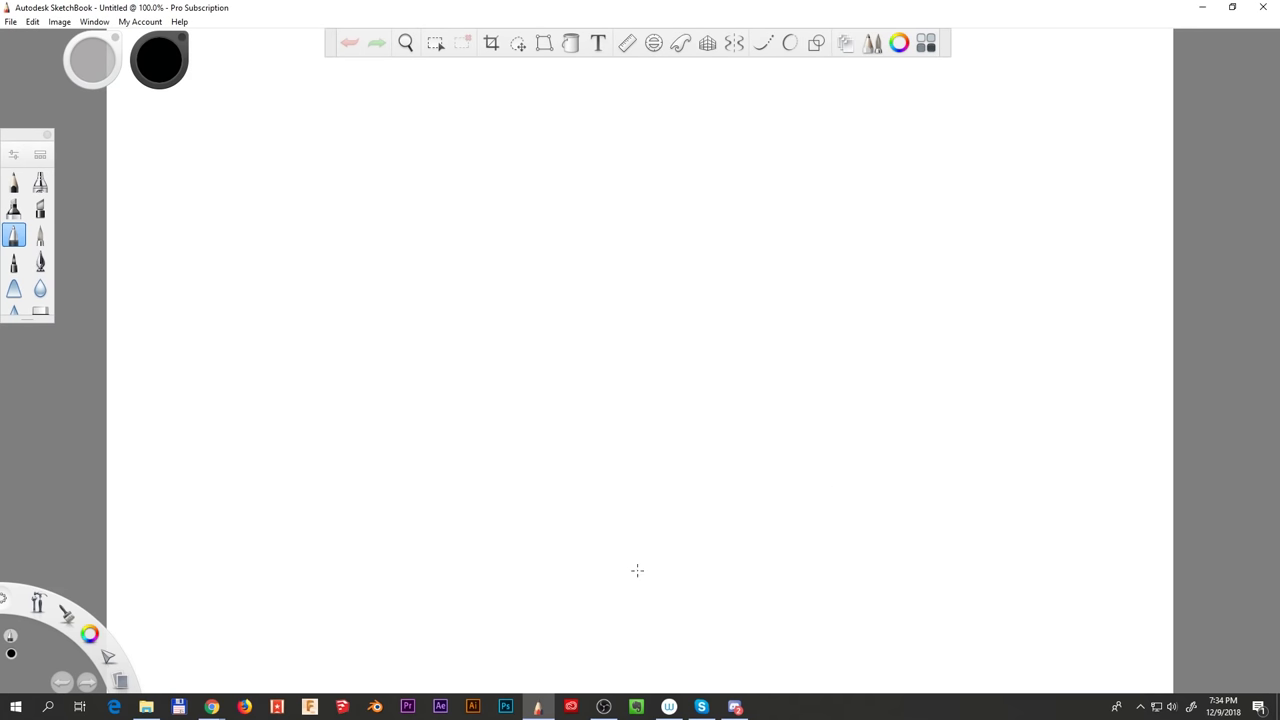
- Review the default canvas size settings in the preferences
click(33, 21)
click(115, 219)
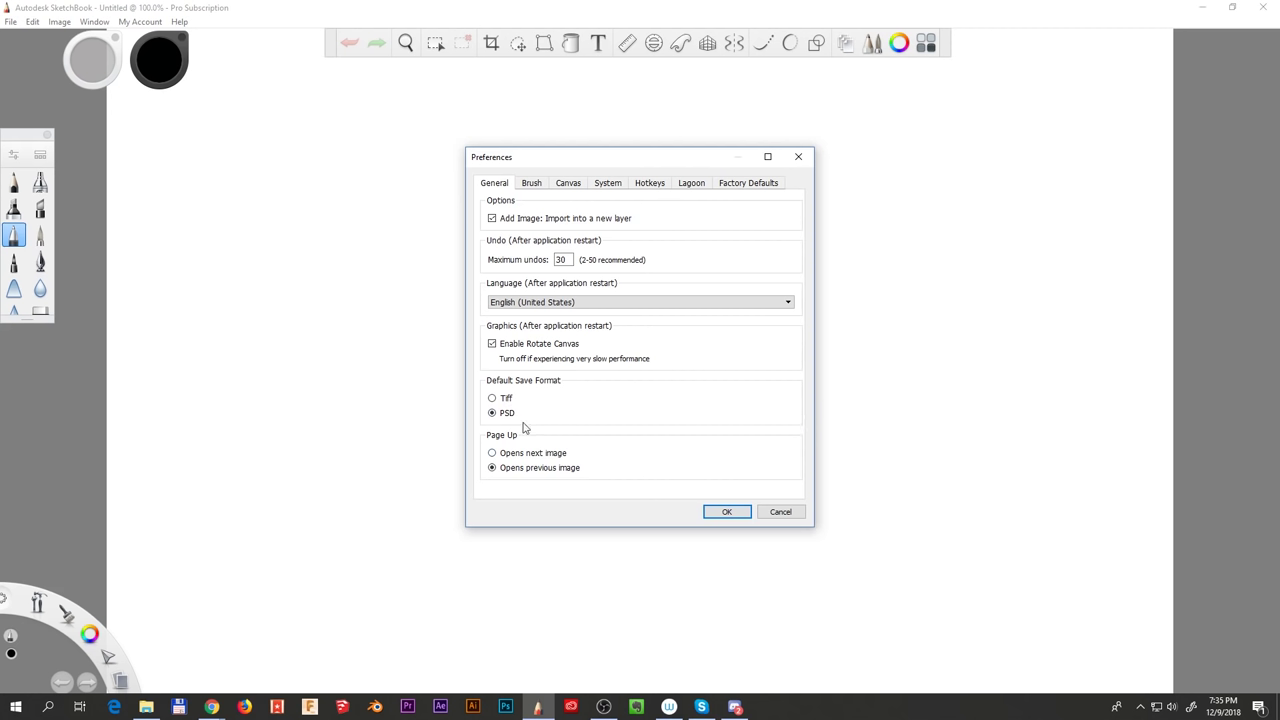
click(568, 185)
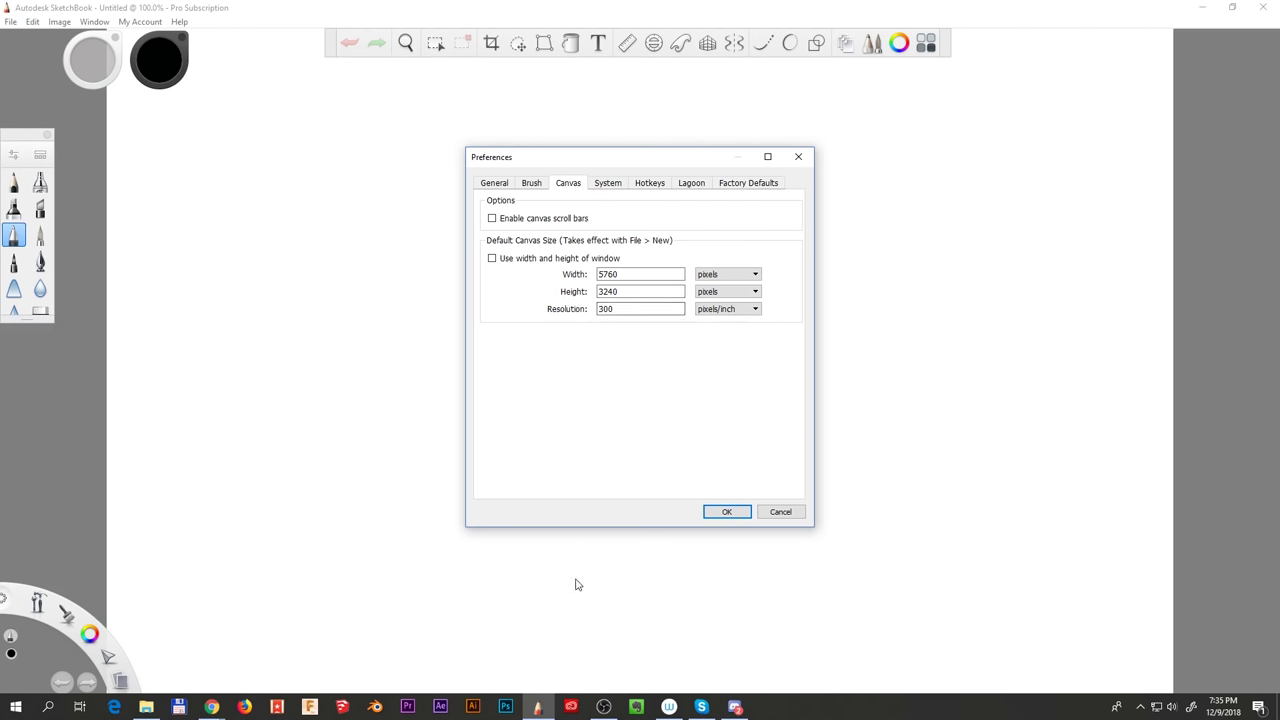
click(800, 157)
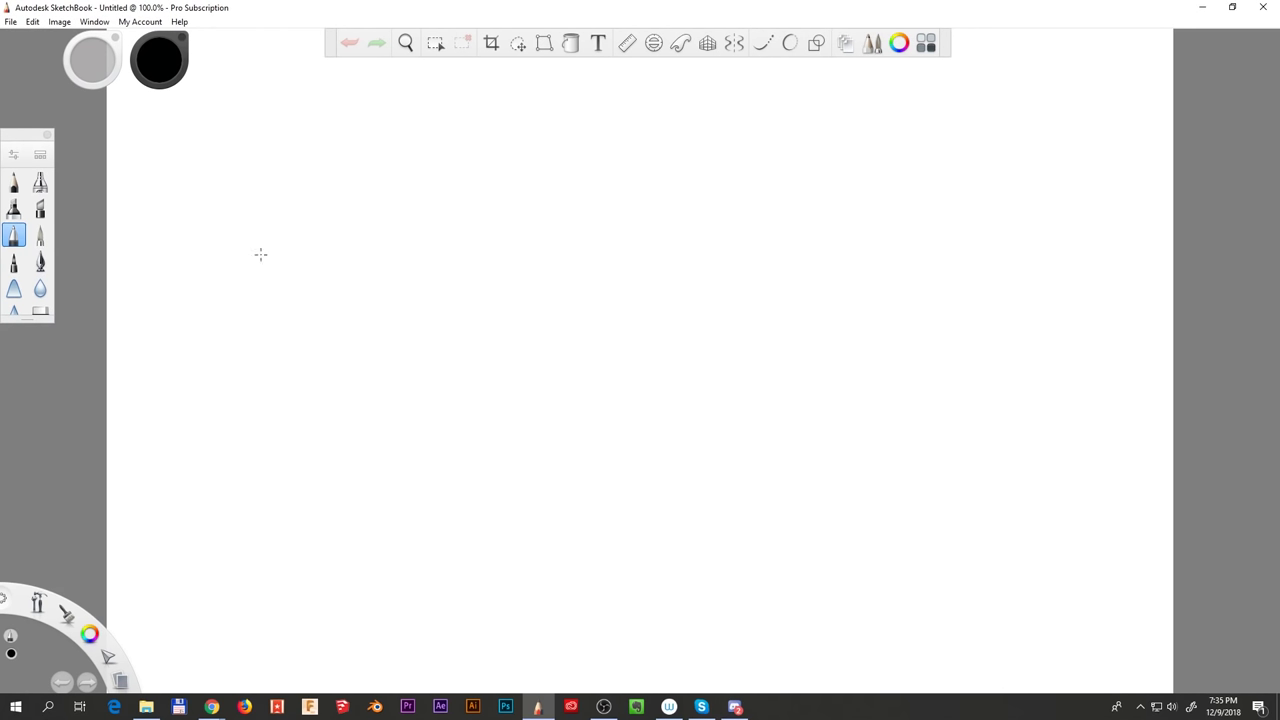
- Create a new blank canvas
click(10, 21)
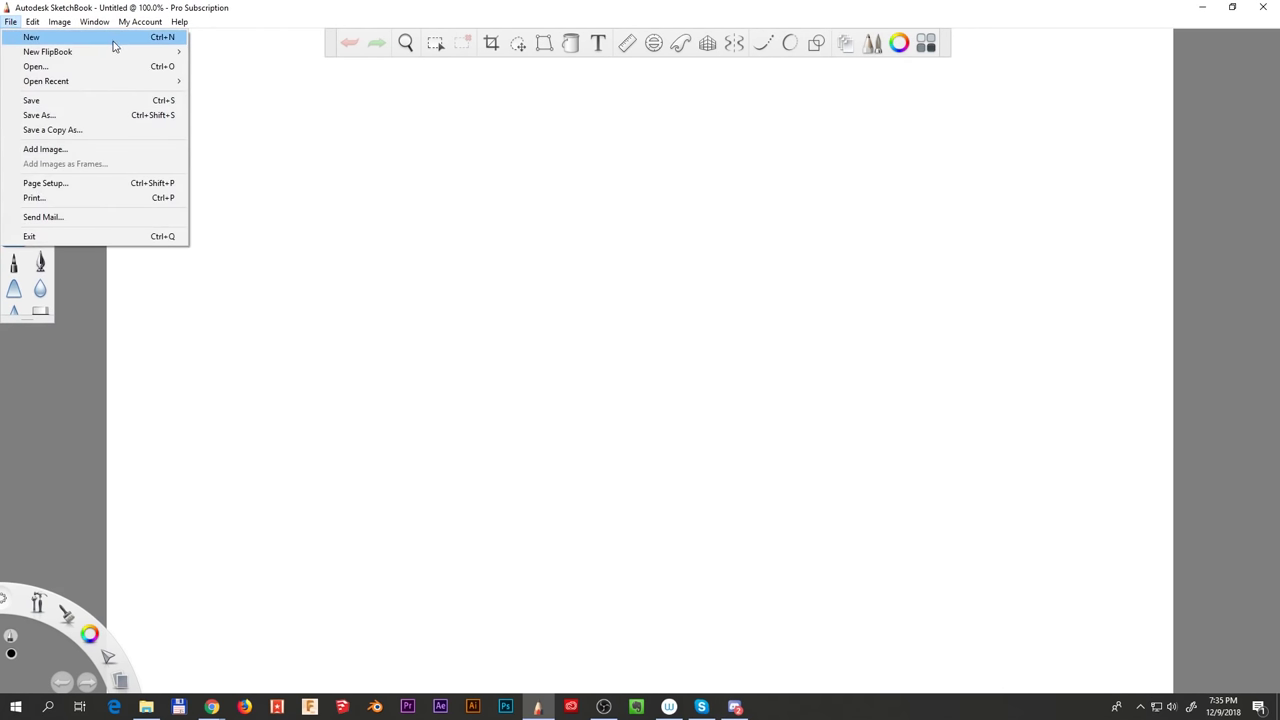
click(232, 34)
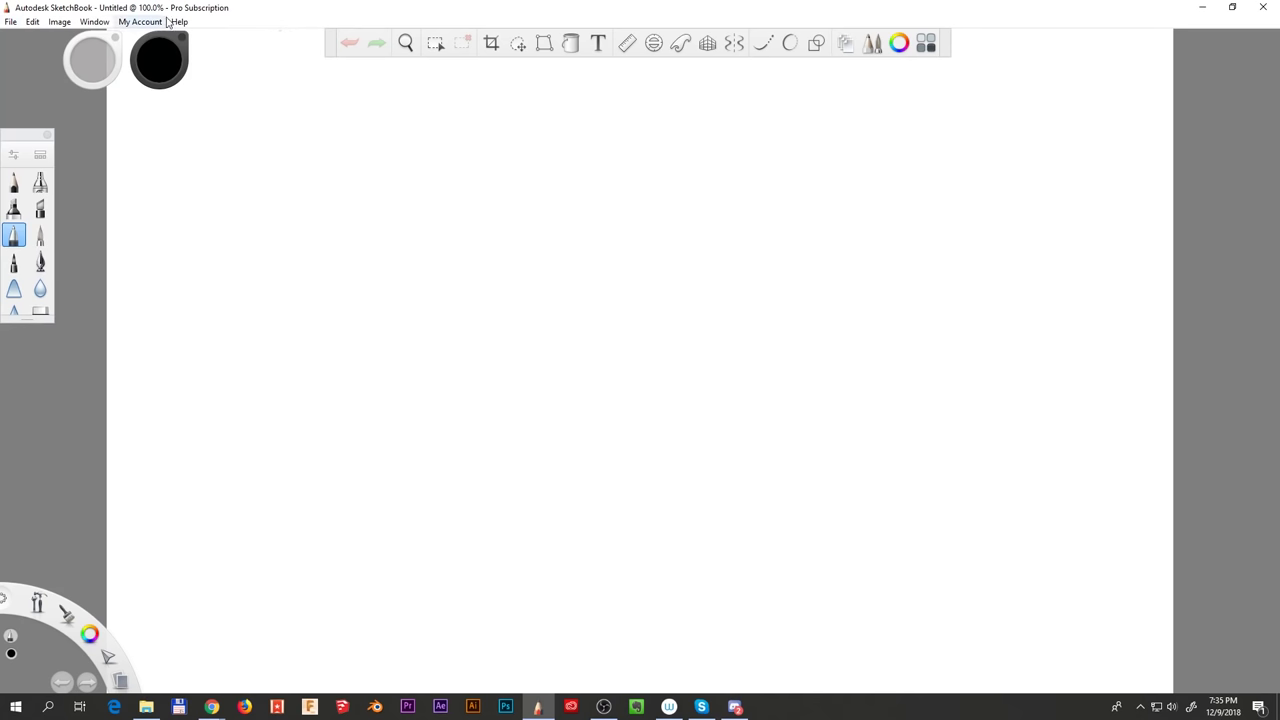
click(12, 23)
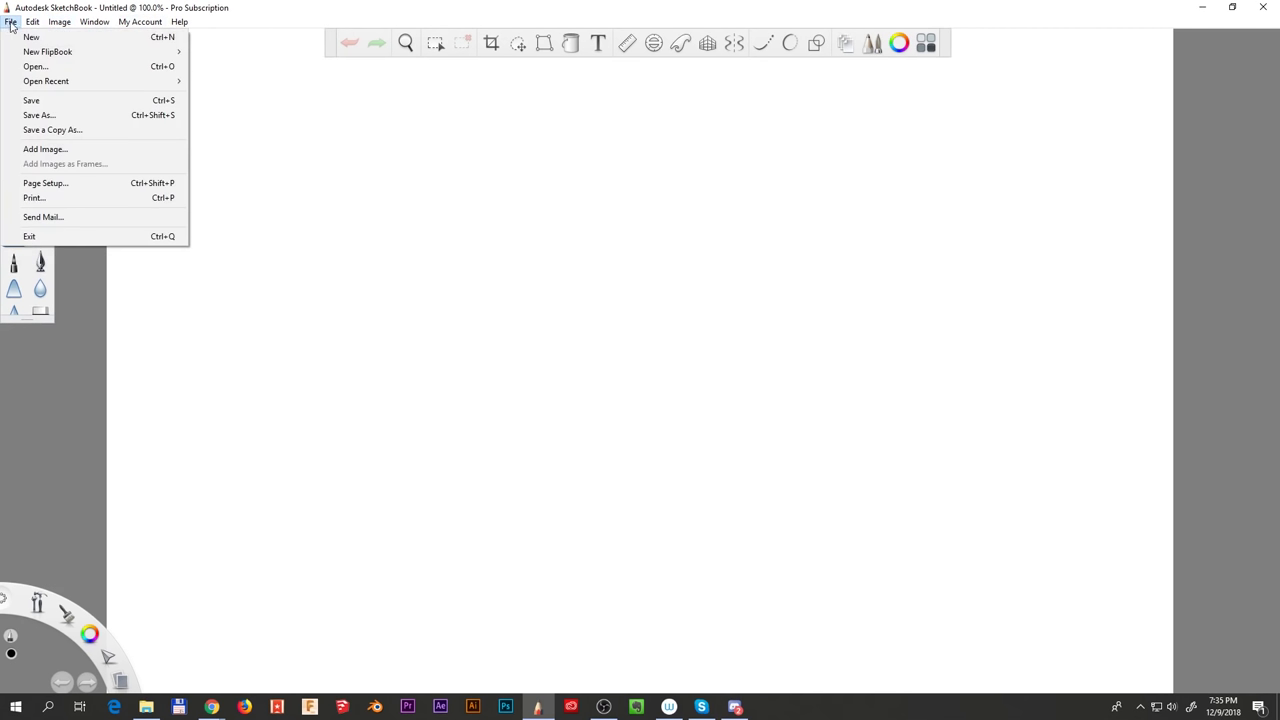
click(86, 38)
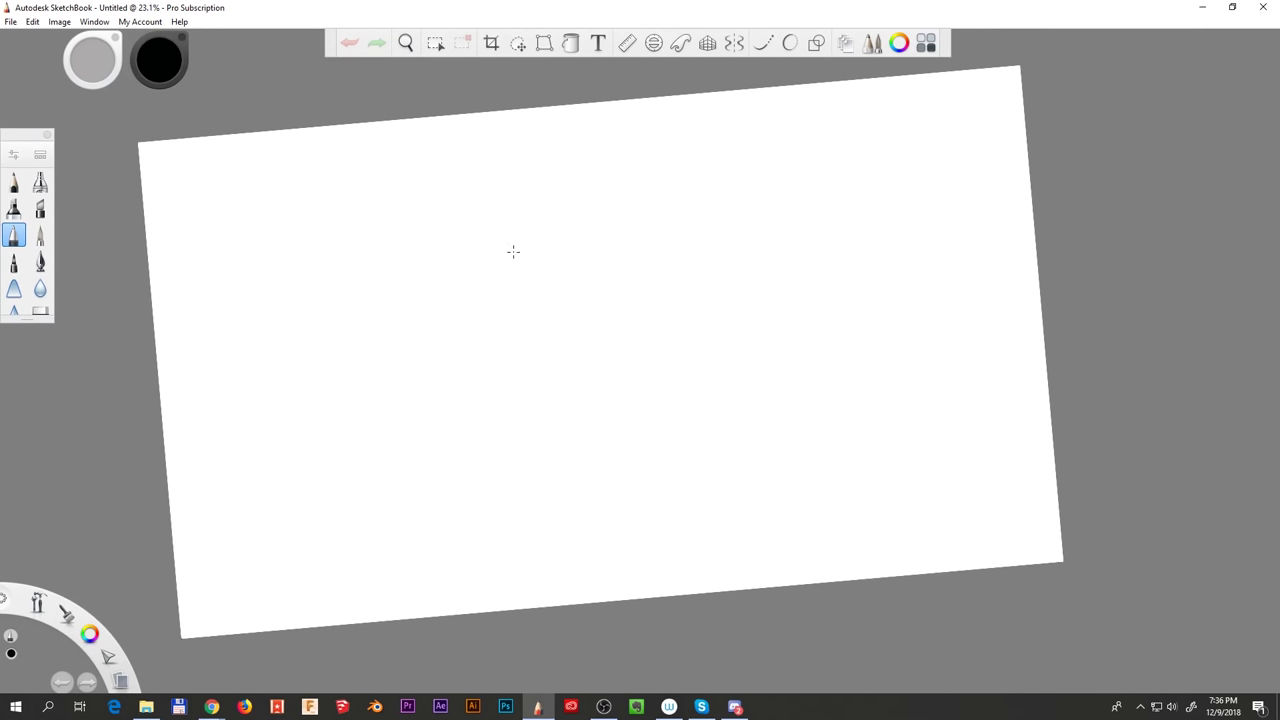
- Pan the tilted canvas, and straighten and enlarge its view until it nearly fills the workspace
key(space)
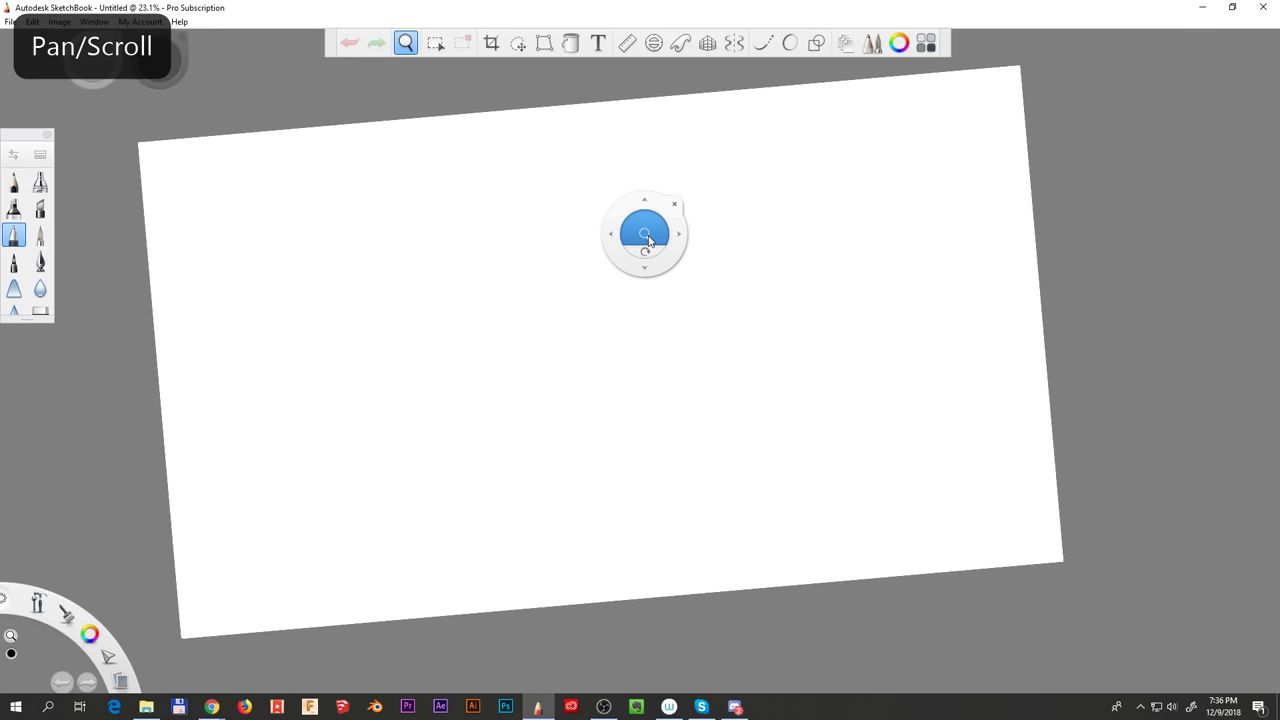
key(space)
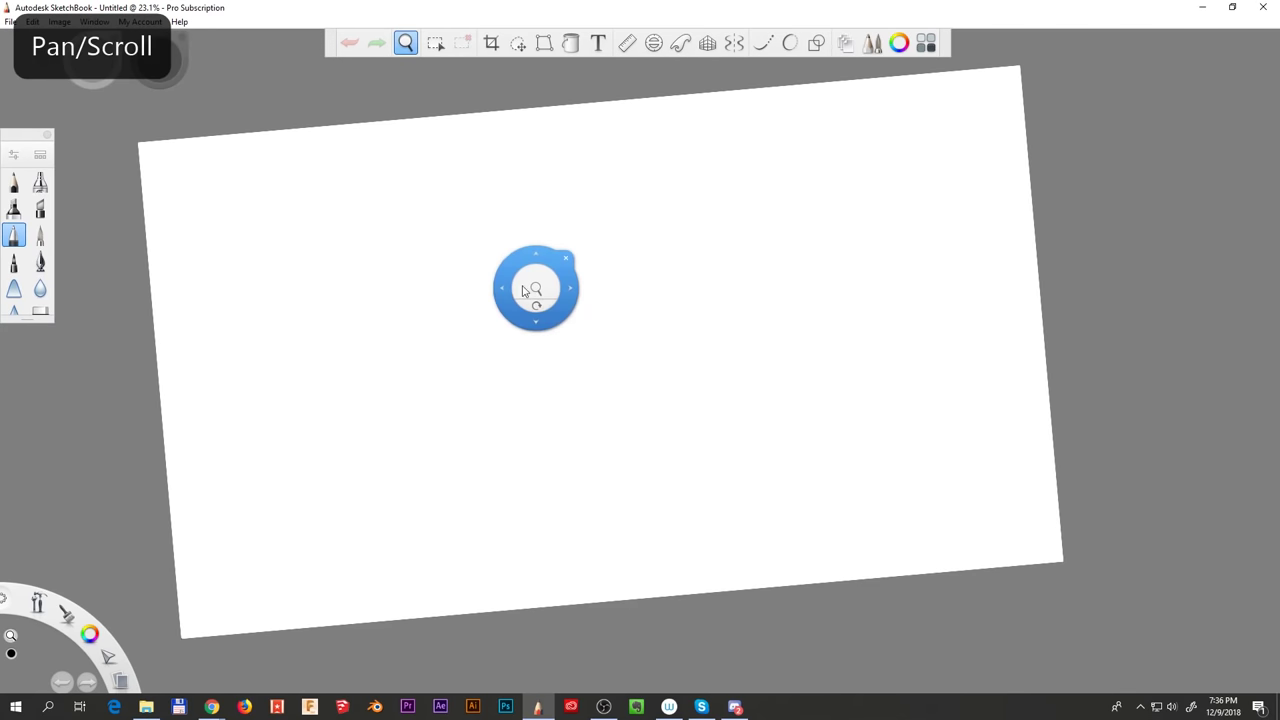
drag(529, 290, 606, 278)
key(space)
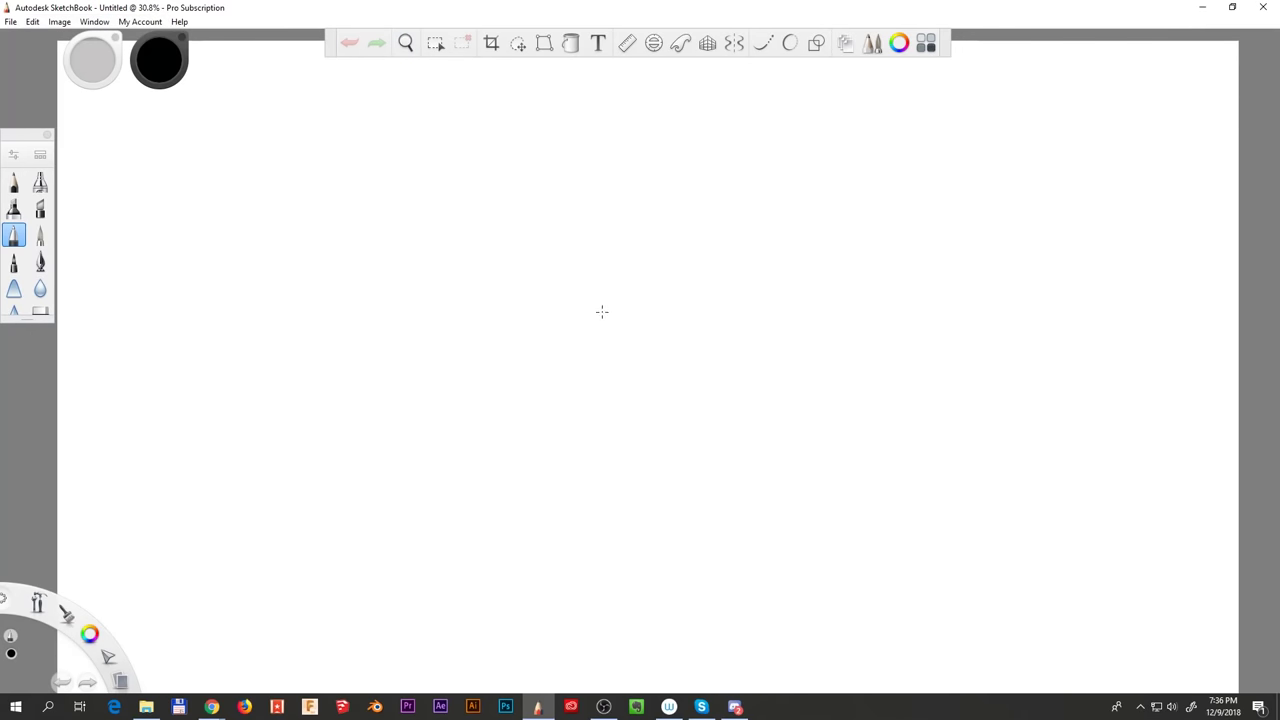
- Outline an irregular area in the upper middle of the canvas with a freehand lasso selection
click(435, 43)
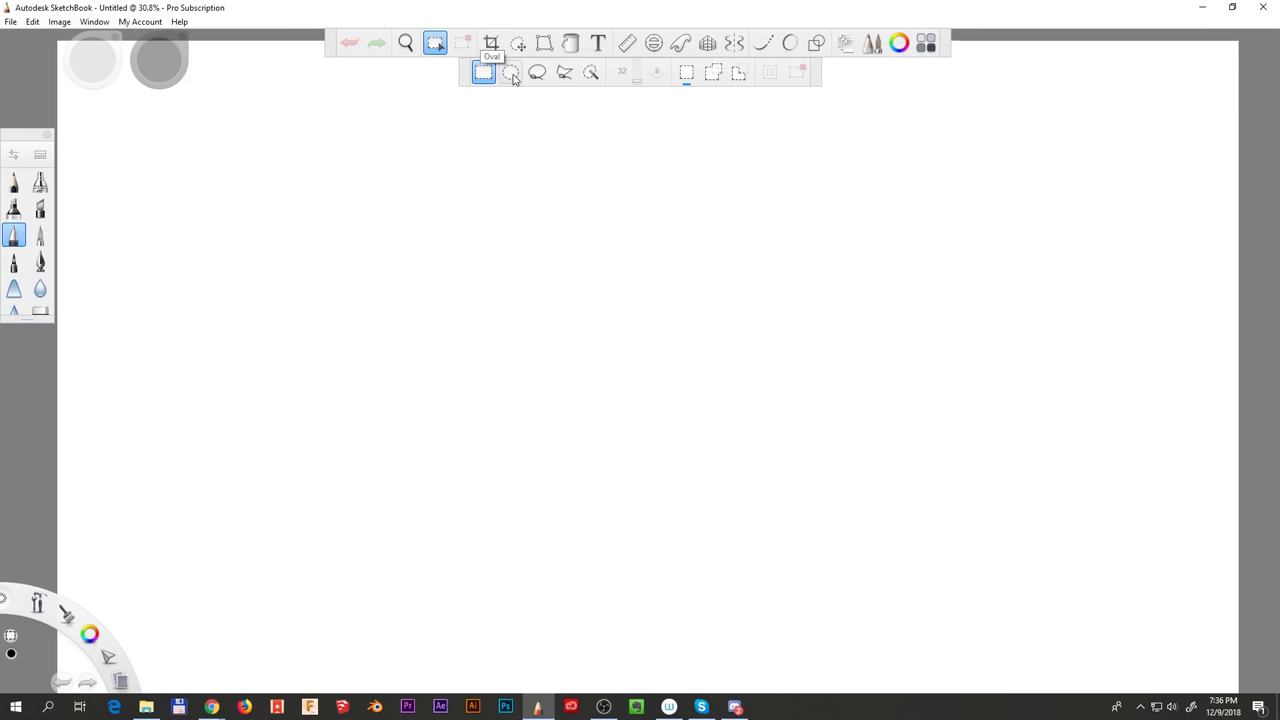
click(537, 72)
click(607, 155)
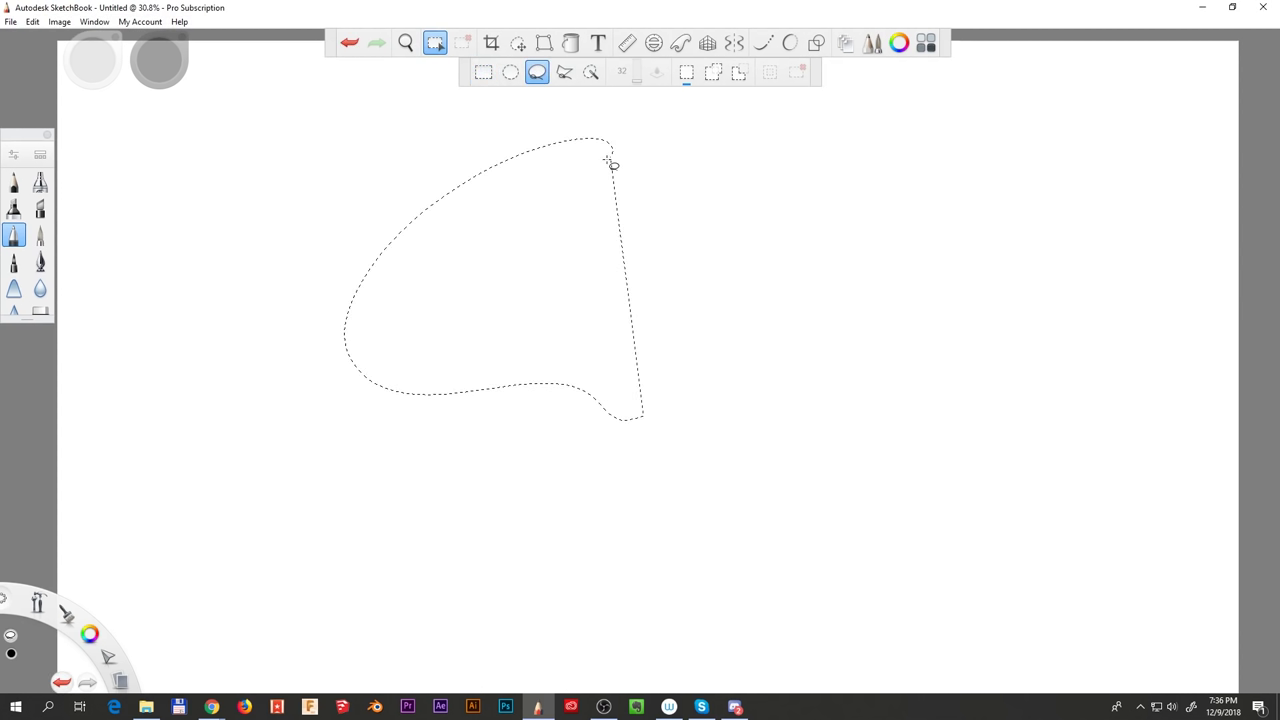
- Replace the lasso selection with a three-point polyline selection and deselect it
click(563, 72)
click(318, 284)
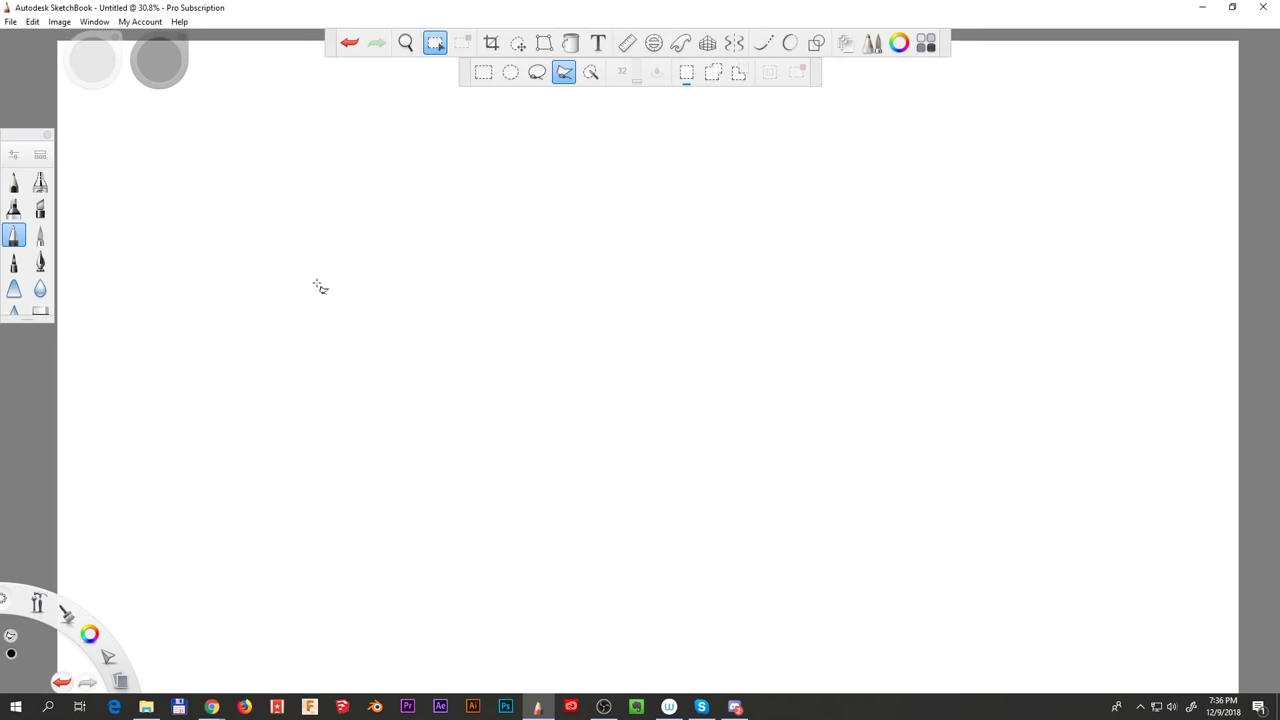
click(453, 152)
double_click(486, 345)
key(ctrl+d)
- Make a rectangular selection in the upper middle of the canvas and clear it
click(537, 74)
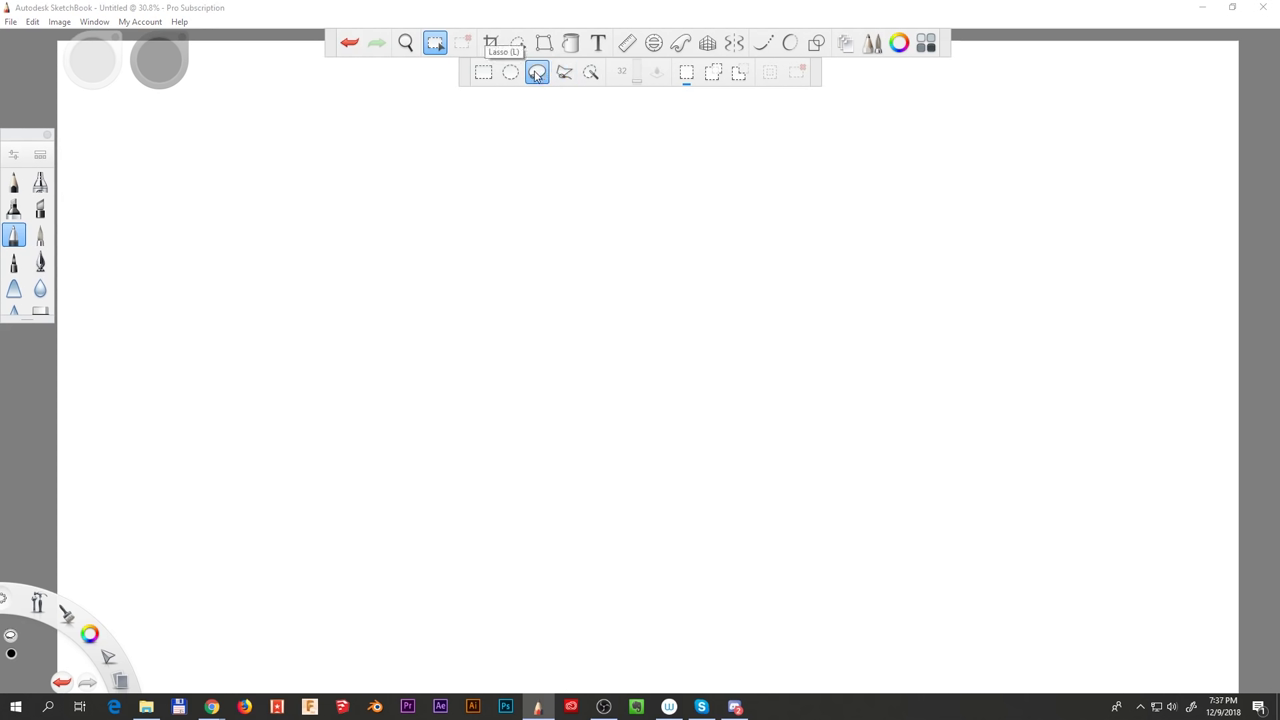
click(483, 72)
drag(426, 148, 797, 372)
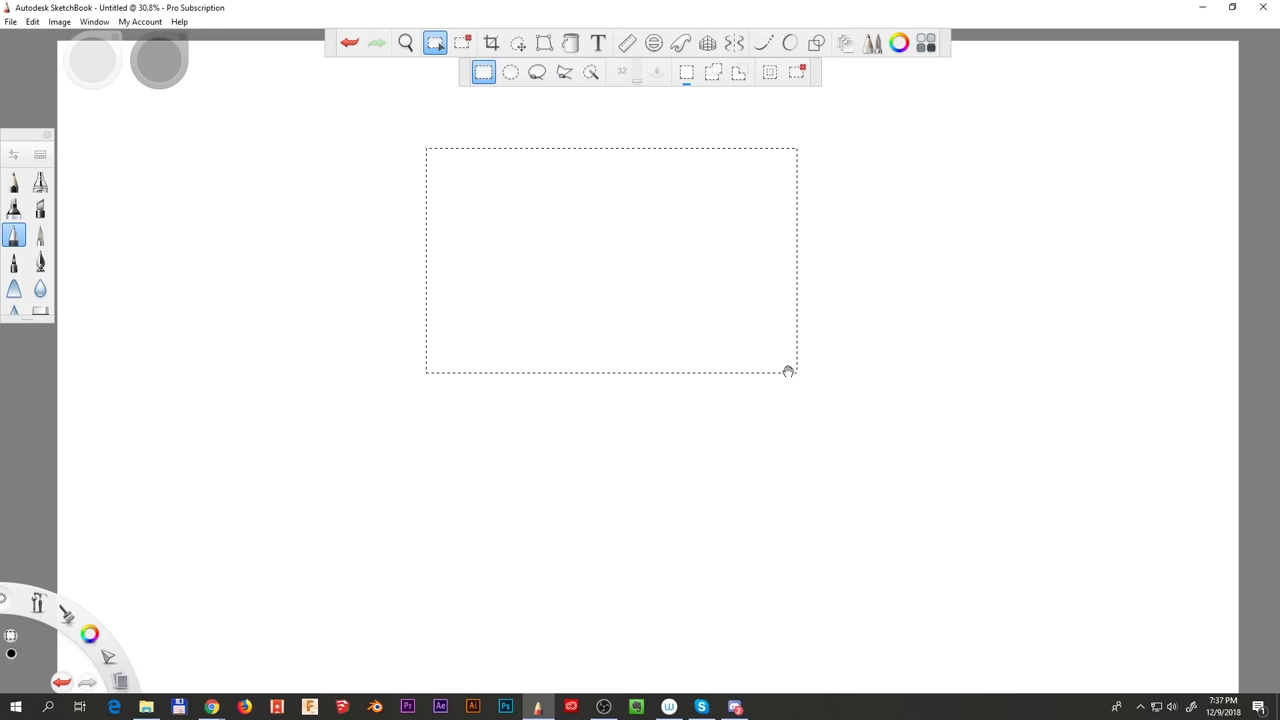
click(801, 77)
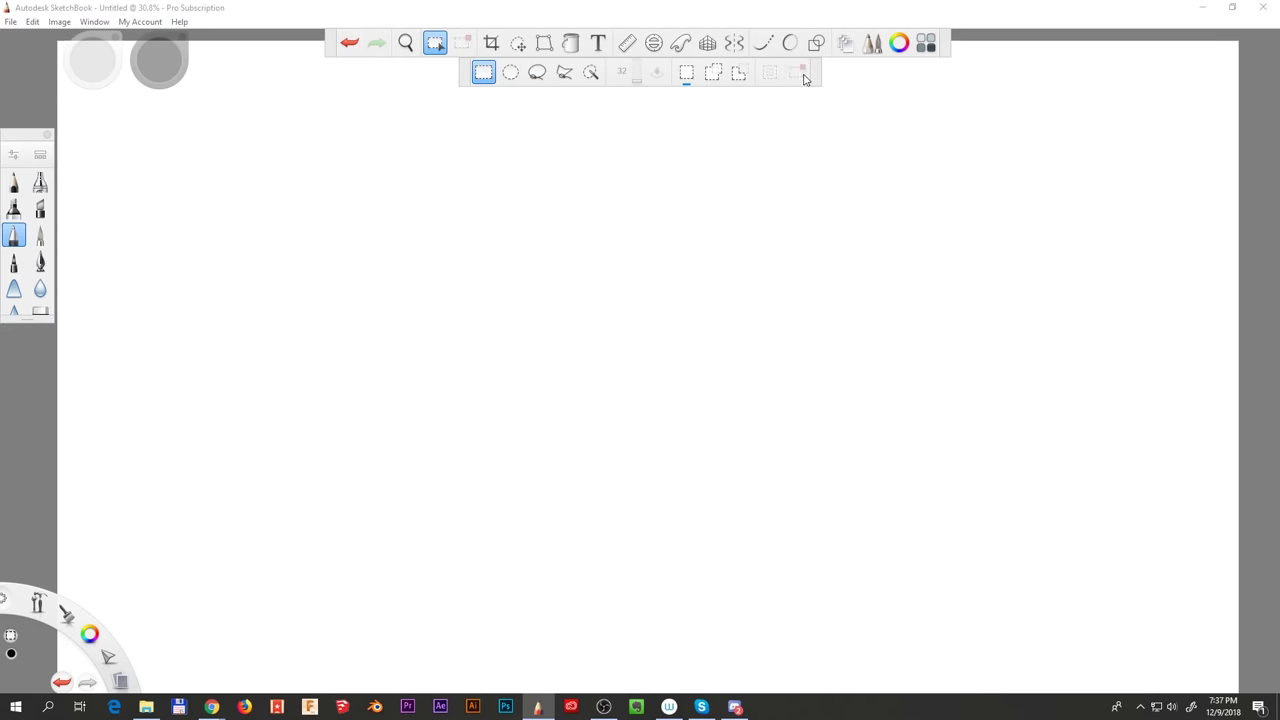
- Build one combined selection from three overlapping rectangles and two lasso loops using the add mode
click(686, 74)
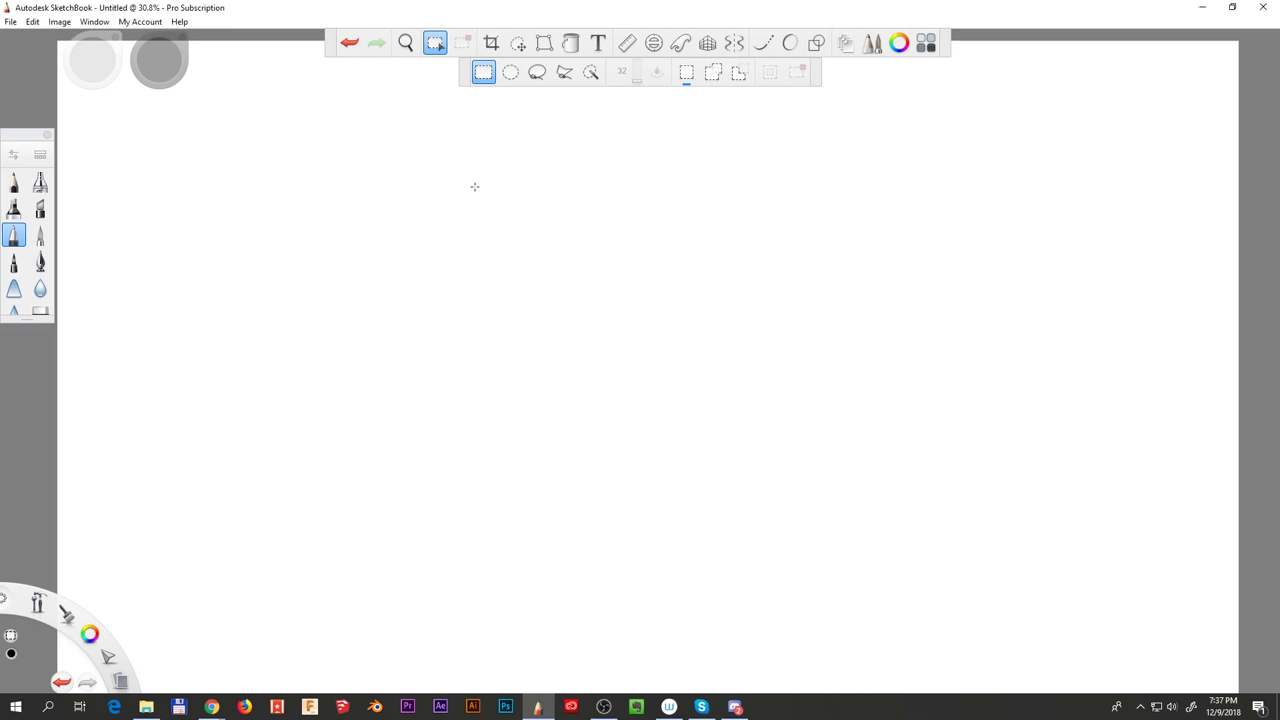
click(713, 72)
drag(731, 413, 611, 289)
drag(705, 251, 783, 345)
click(537, 72)
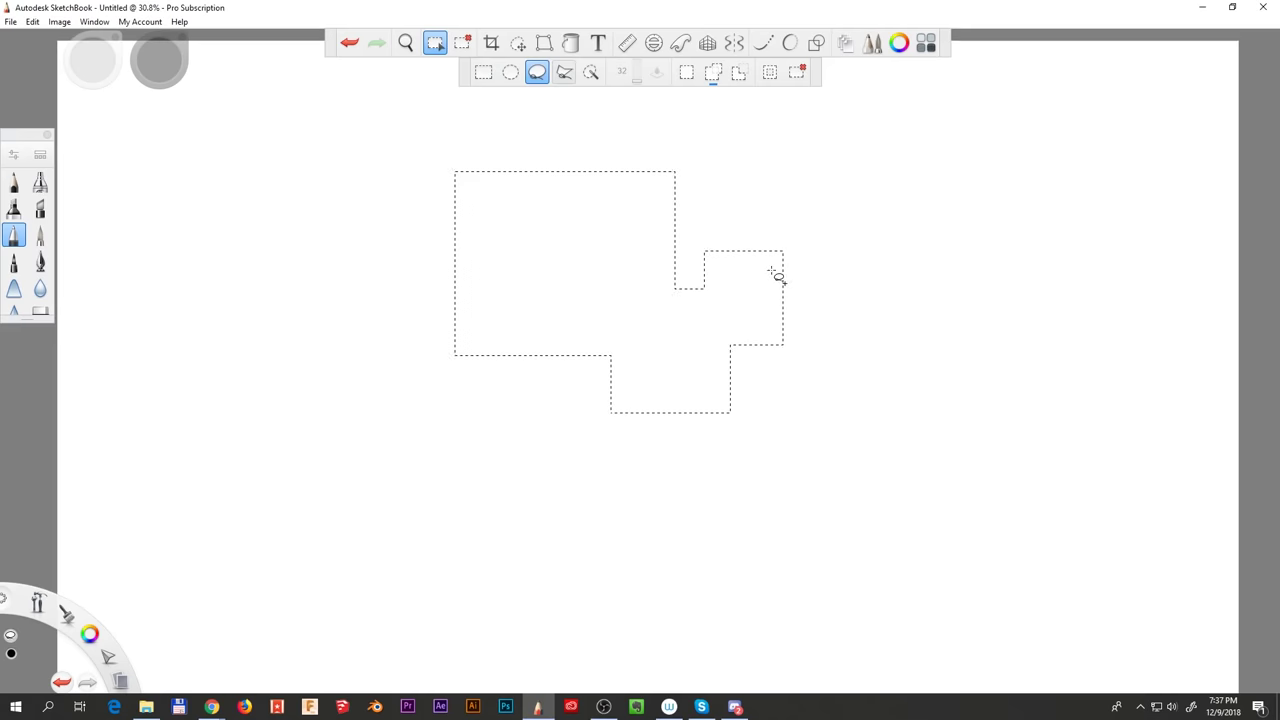
drag(774, 274, 835, 240)
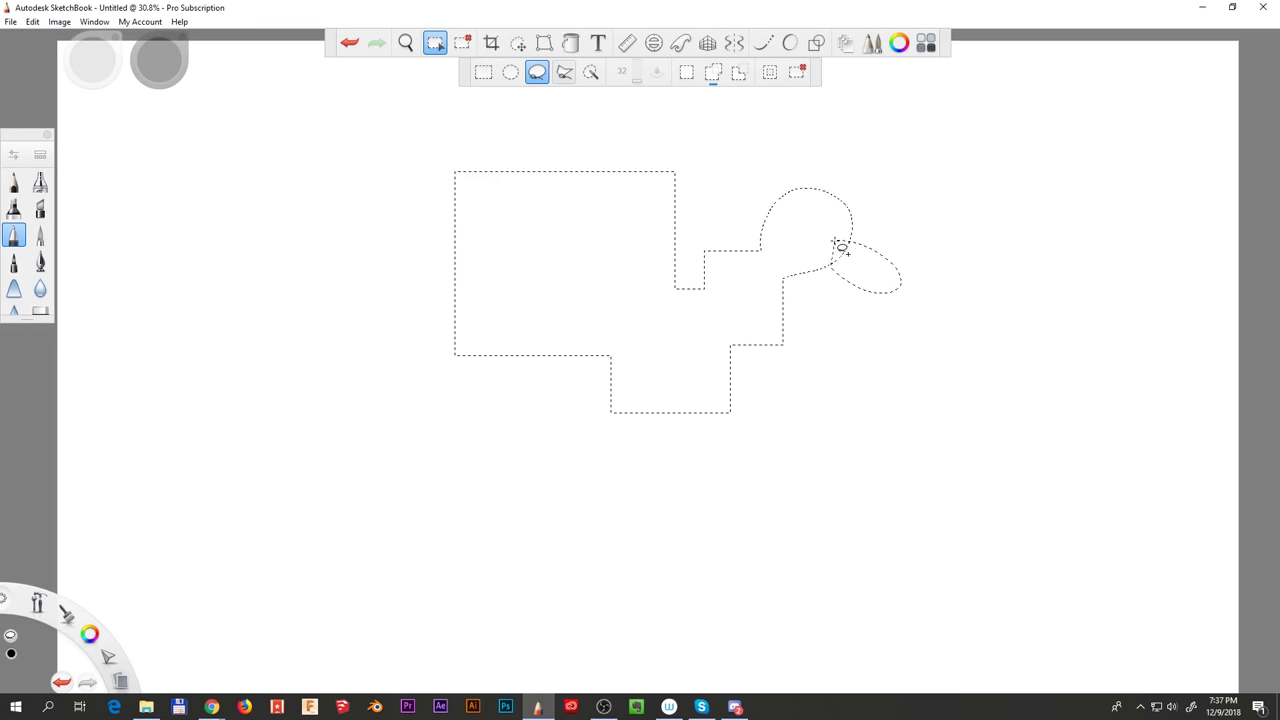
- Subtract lasso-drawn areas from the combined selection, then clear it and leave the selection tool
click(739, 80)
mouse_move(808, 380)
mouse_down()
mouse_move(819, 267)
mouse_move(841, 327)
mouse_move(810, 385)
mouse_up()
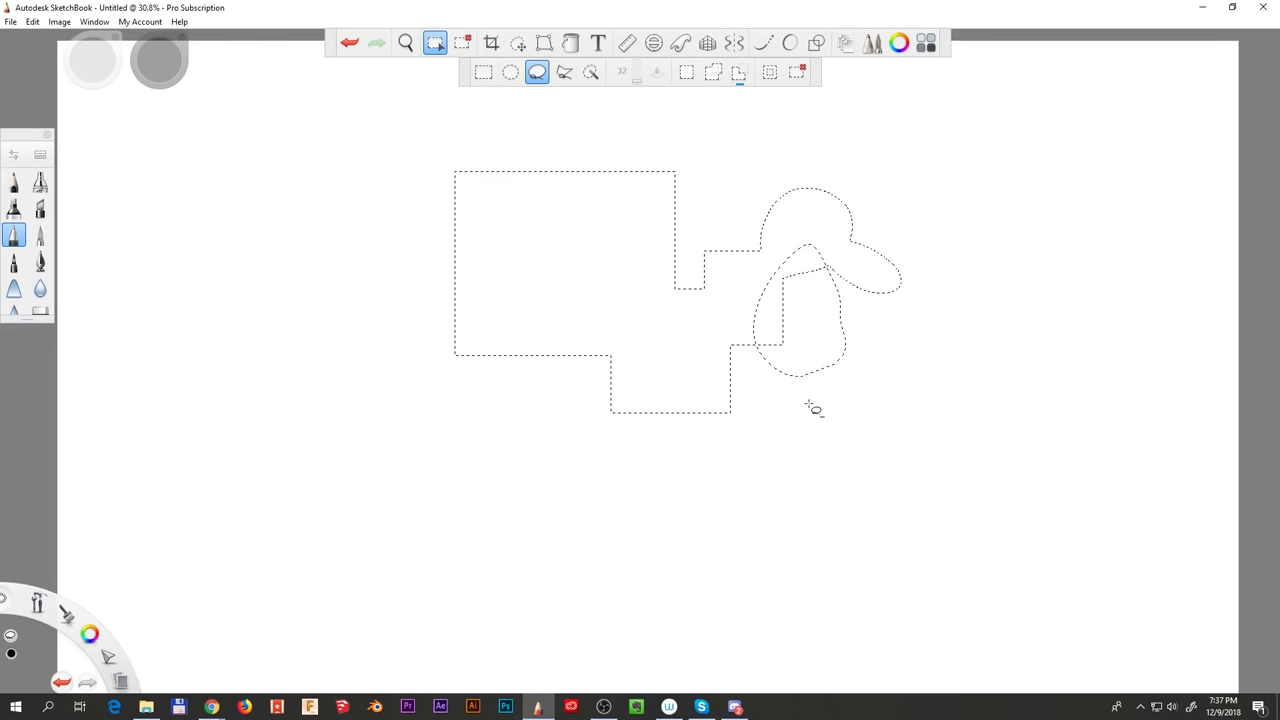
mouse_move(683, 368)
mouse_down()
mouse_move(728, 455)
mouse_move(689, 358)
mouse_up()
click(797, 72)
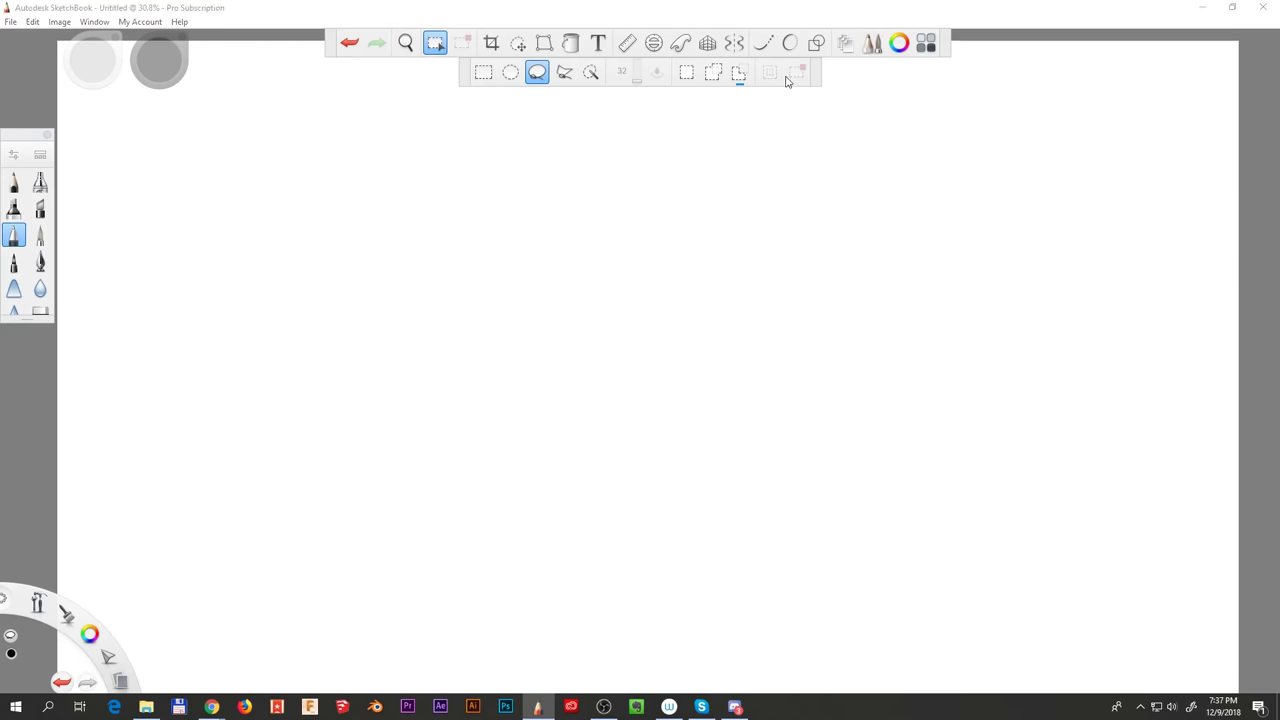
click(436, 46)
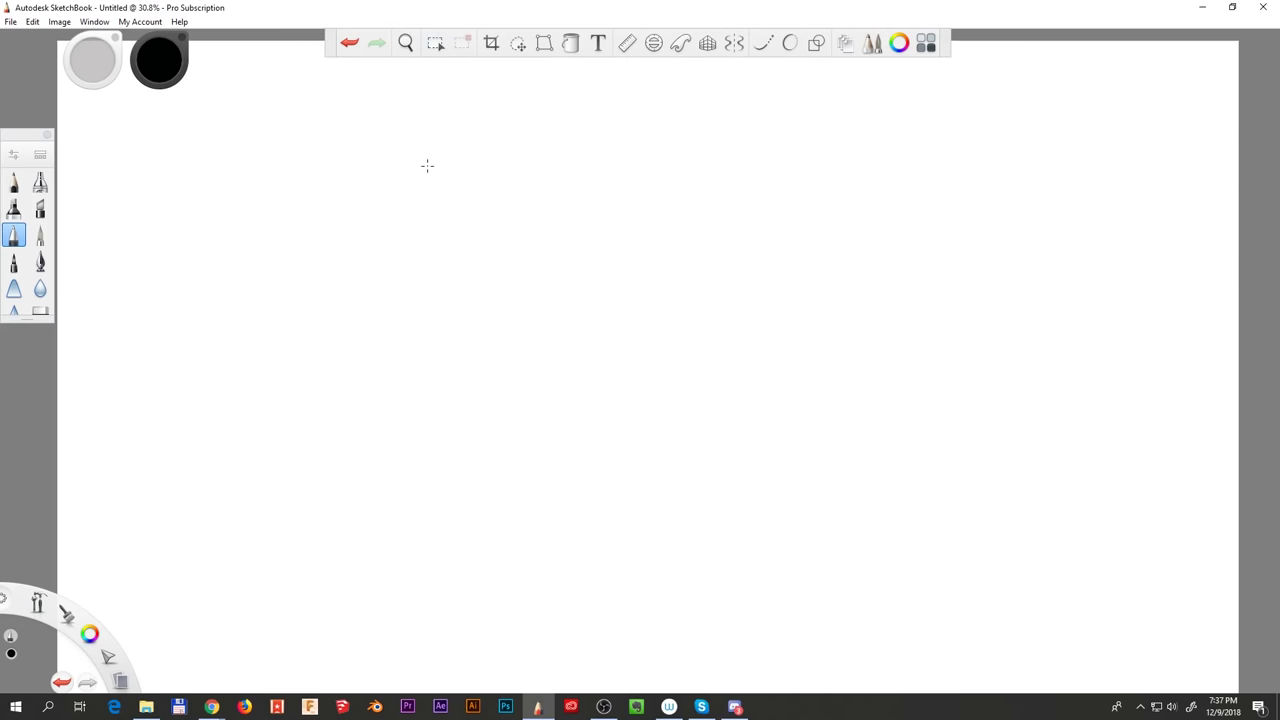
- Sketch a slanted box-like shape with a rounded front and a small oval above it with the pencil
click(491, 44)
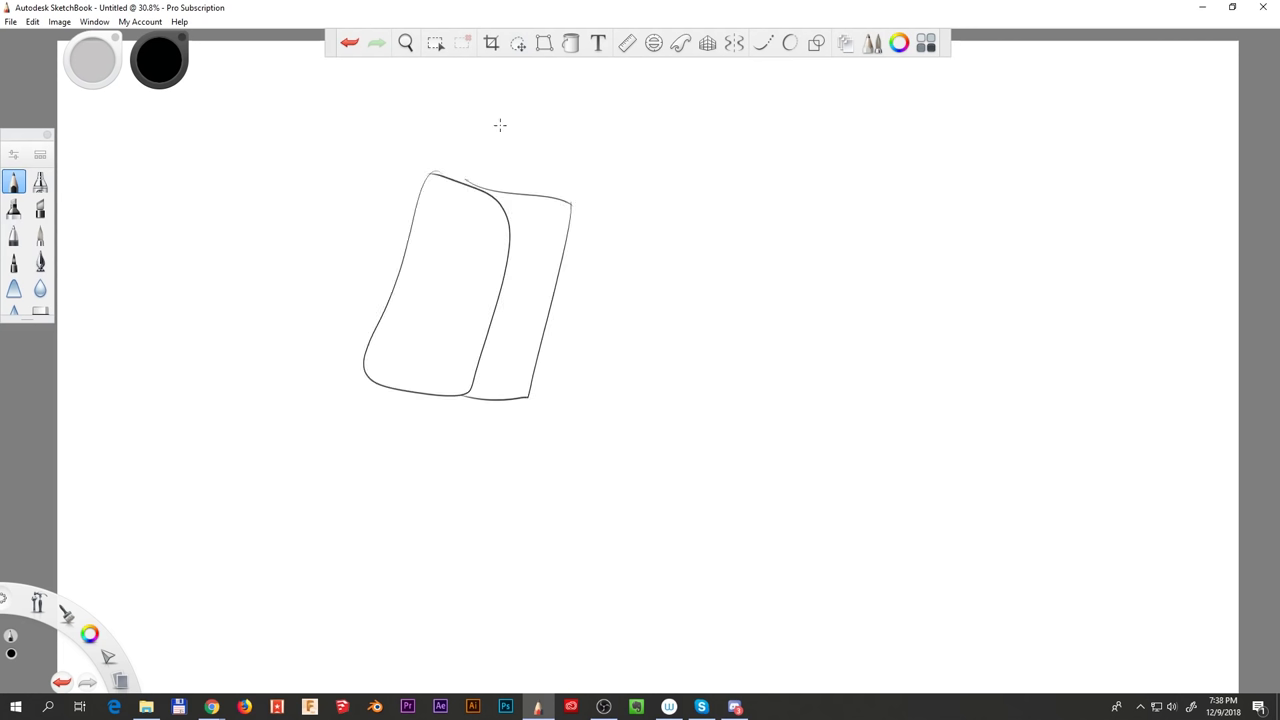
drag(500, 124, 472, 158)
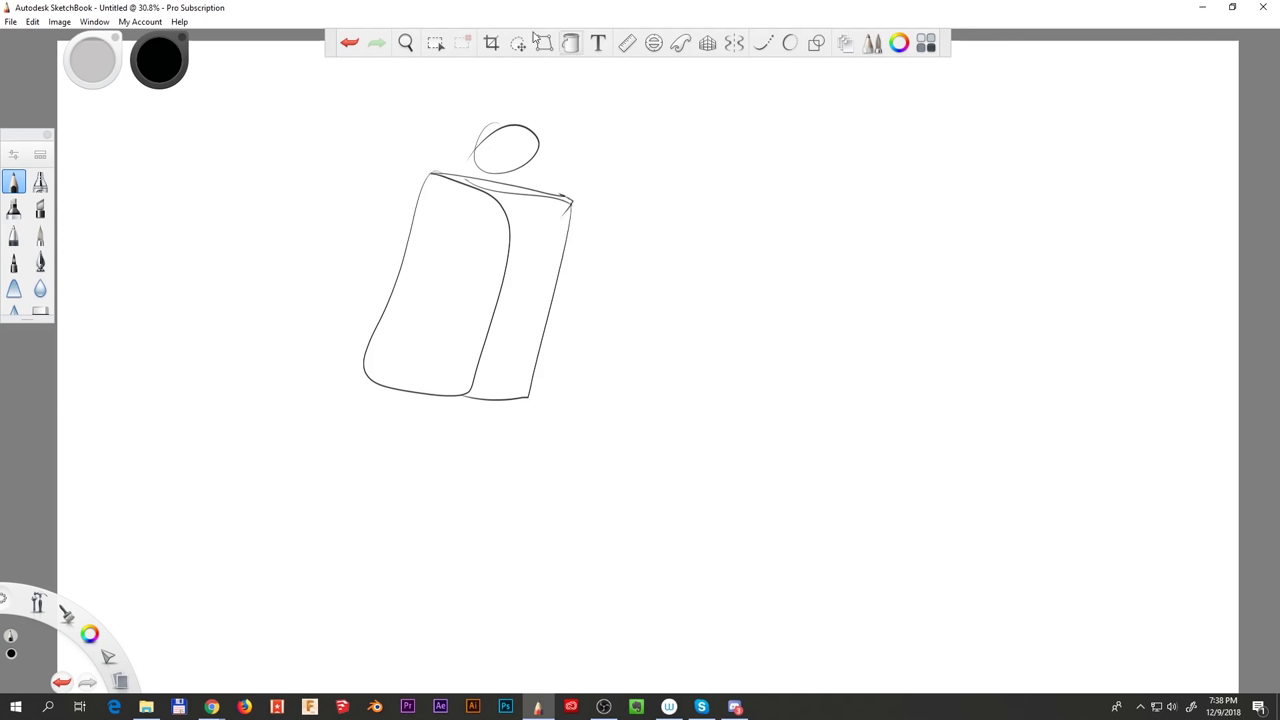
- Quick-select a rectangular band across the upper middle of the sketched box and move it with the transform puck
click(518, 43)
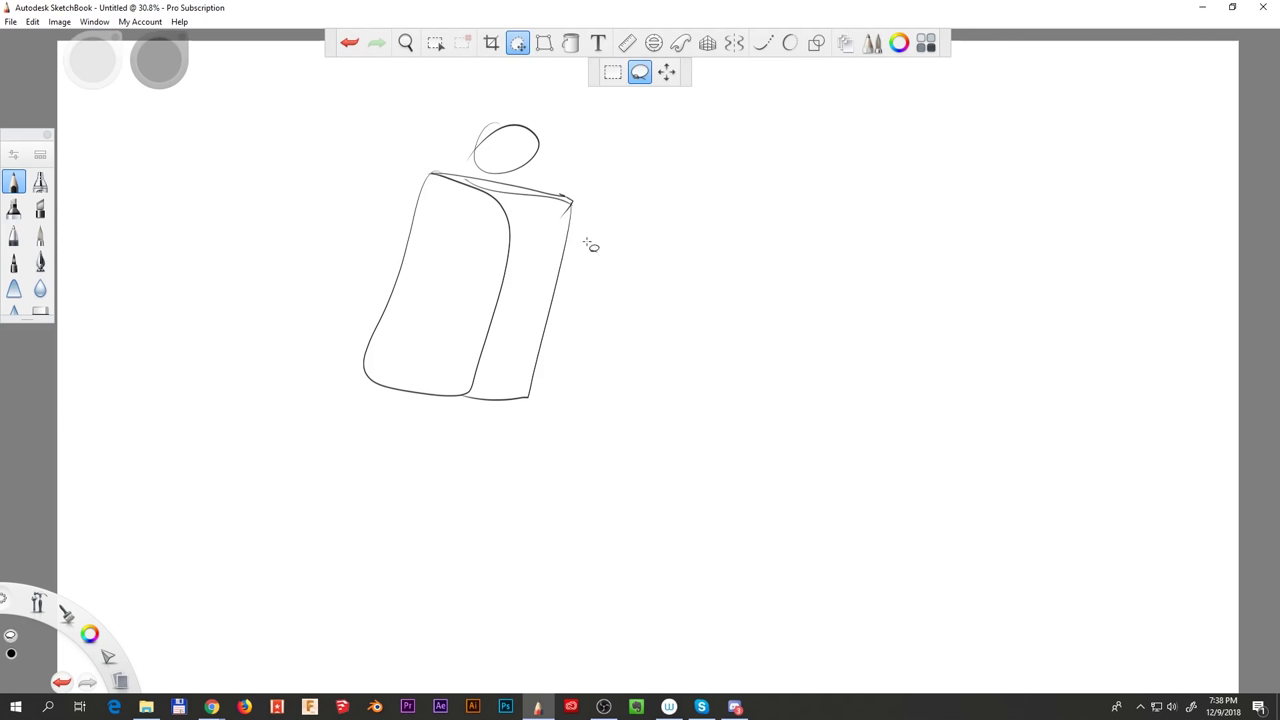
click(613, 74)
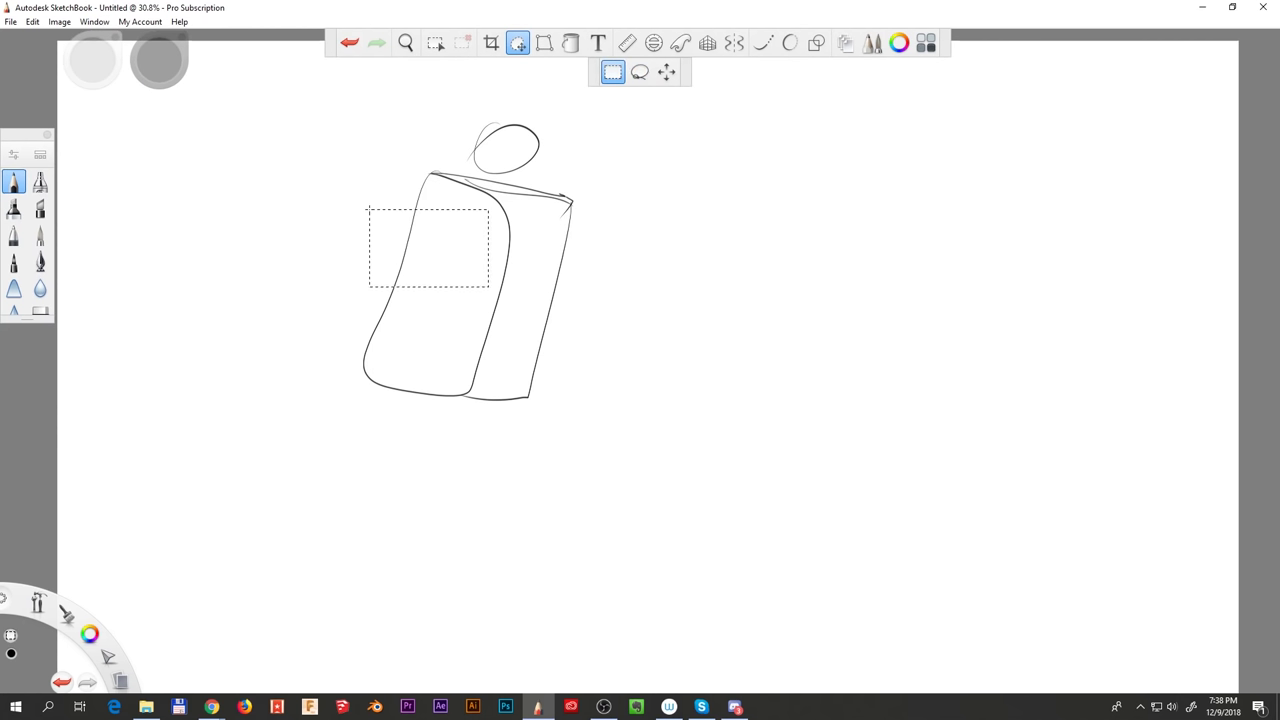
click(591, 272)
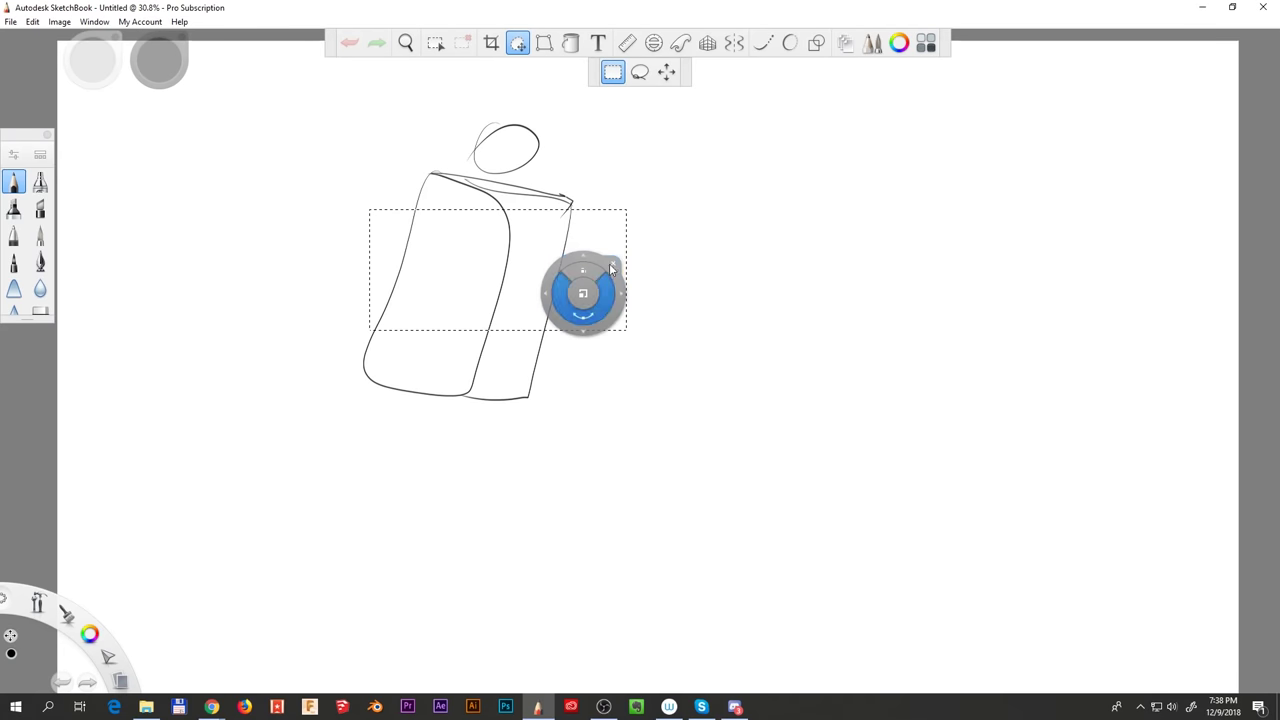
mouse_move(622, 285)
mouse_down()
mouse_move(900, 299)
mouse_move(860, 270)
mouse_move(602, 283)
mouse_move(637, 290)
mouse_move(643, 260)
mouse_move(637, 283)
mouse_move(663, 290)
mouse_move(657, 271)
mouse_up()
click(697, 128)
- Lasso the lower part of the sketched box and move it up and to the right, away from the upper part
click(641, 76)
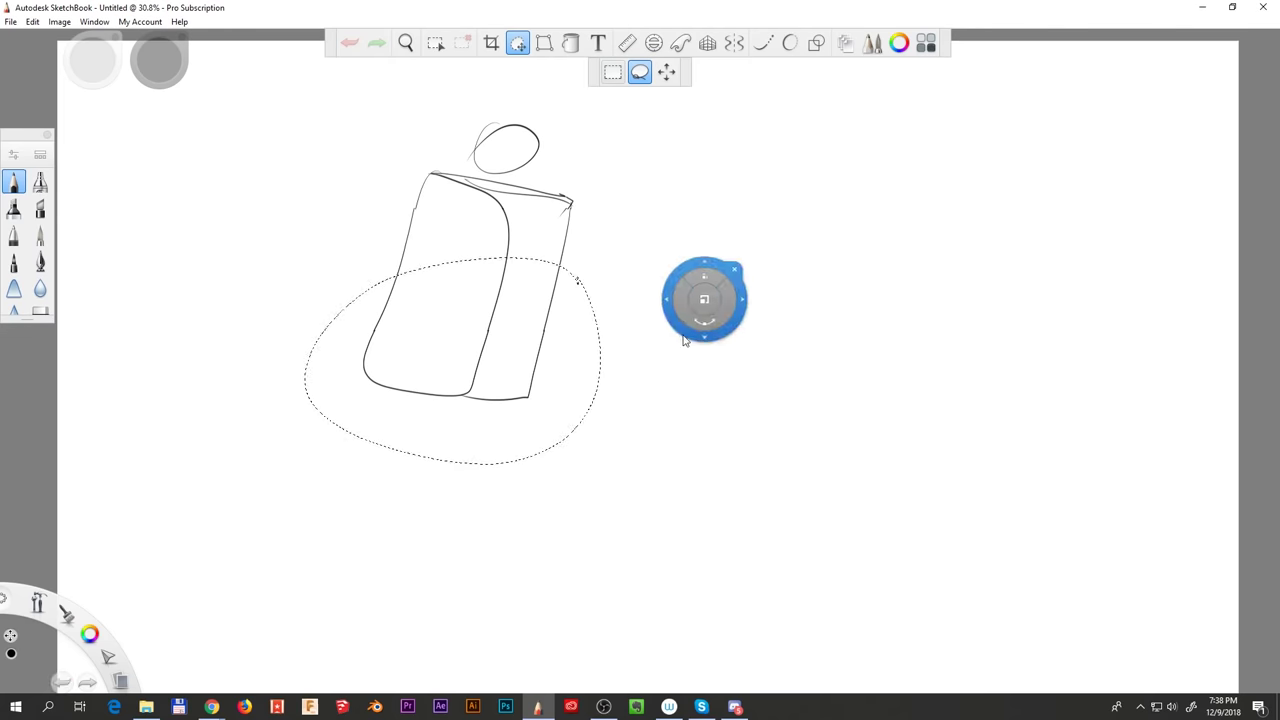
key(v)
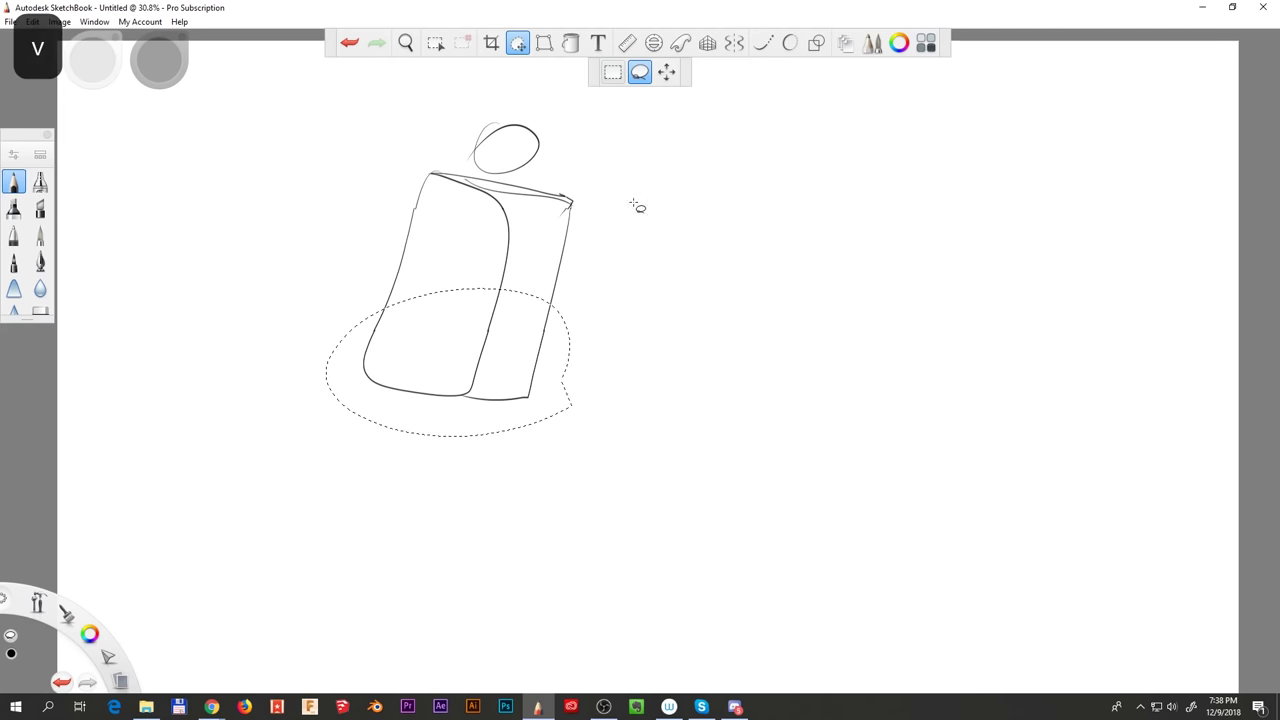
mouse_move(530, 395)
mouse_down()
mouse_move(583, 403)
mouse_move(784, 350)
mouse_move(805, 326)
mouse_up()
click(850, 290)
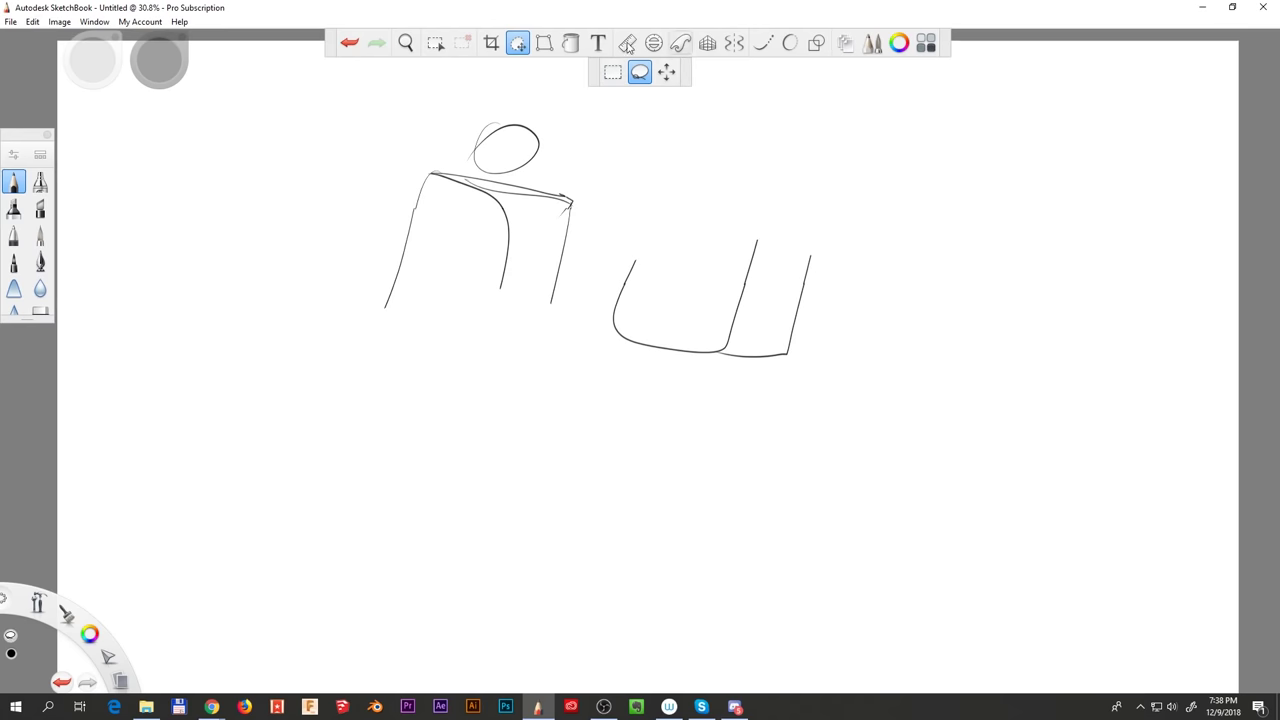
click(518, 43)
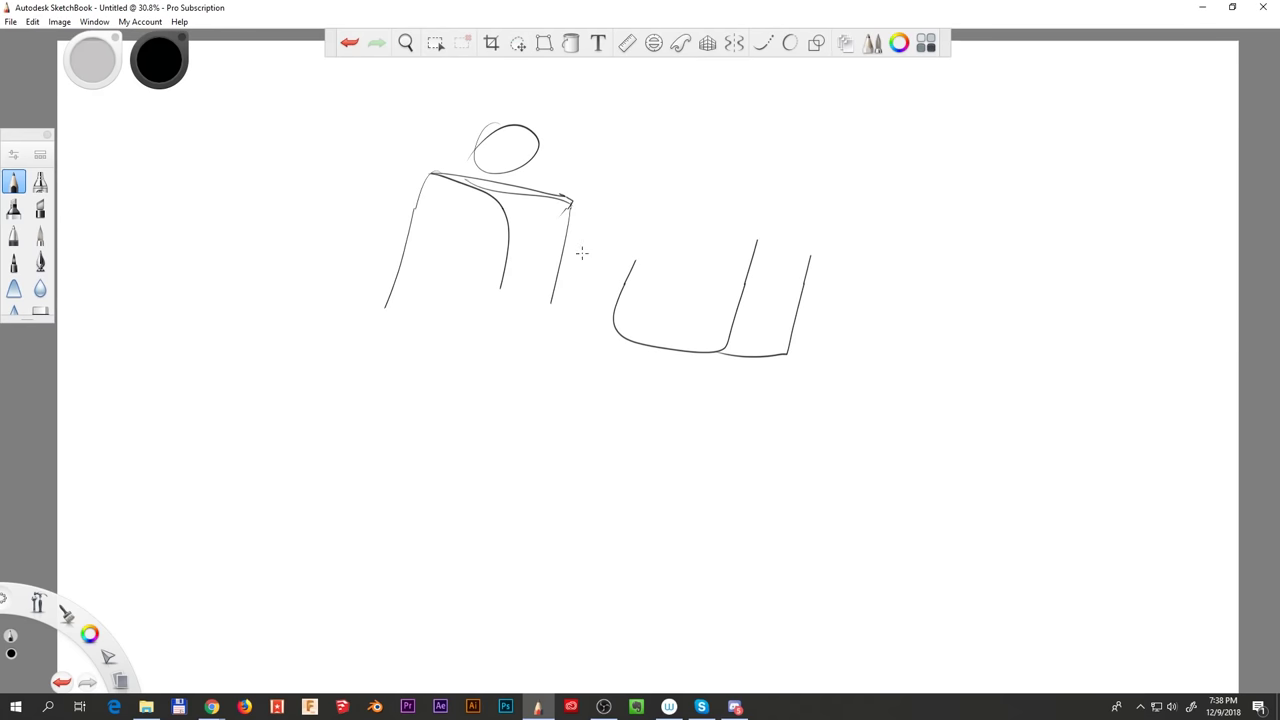
- Lasso the upper part of the sketched box with the oval's lower half, move it down and slightly enlarge it with the transform puck
click(435, 43)
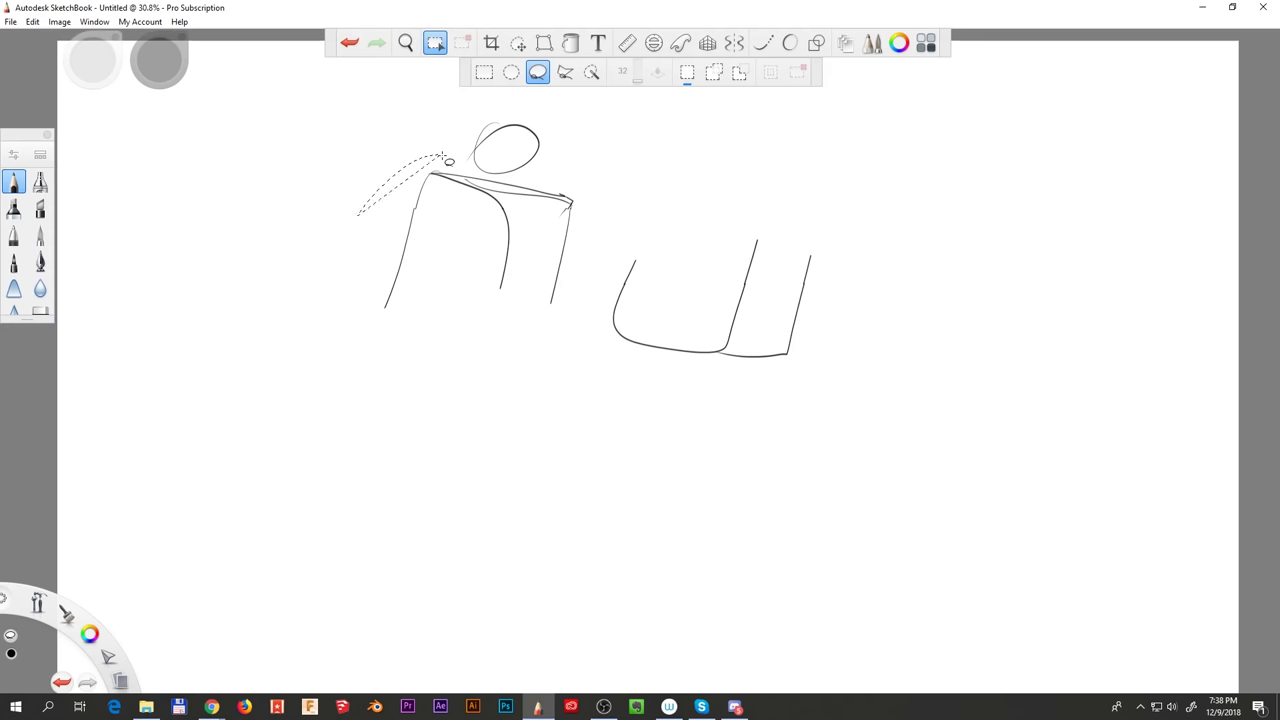
key(v)
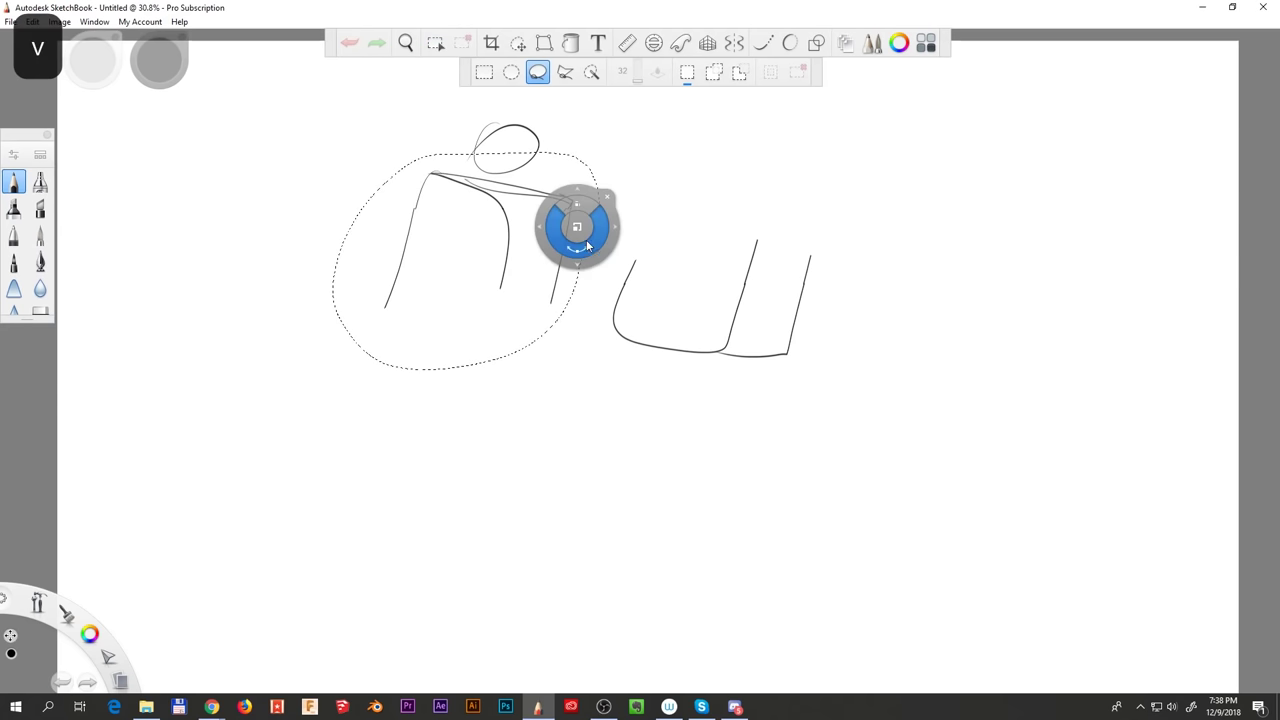
mouse_move(638, 147)
mouse_down()
mouse_move(588, 272)
mouse_move(602, 221)
mouse_up()
drag(543, 301, 608, 240)
click(610, 222)
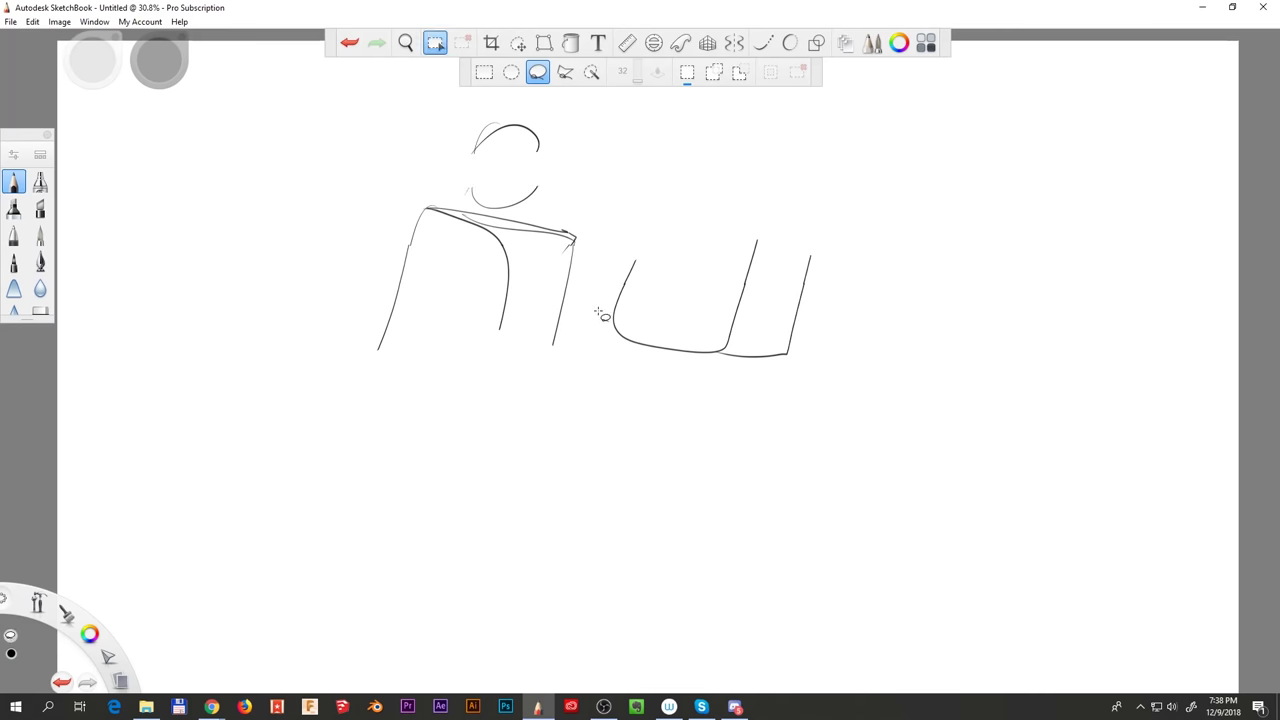
key(b)
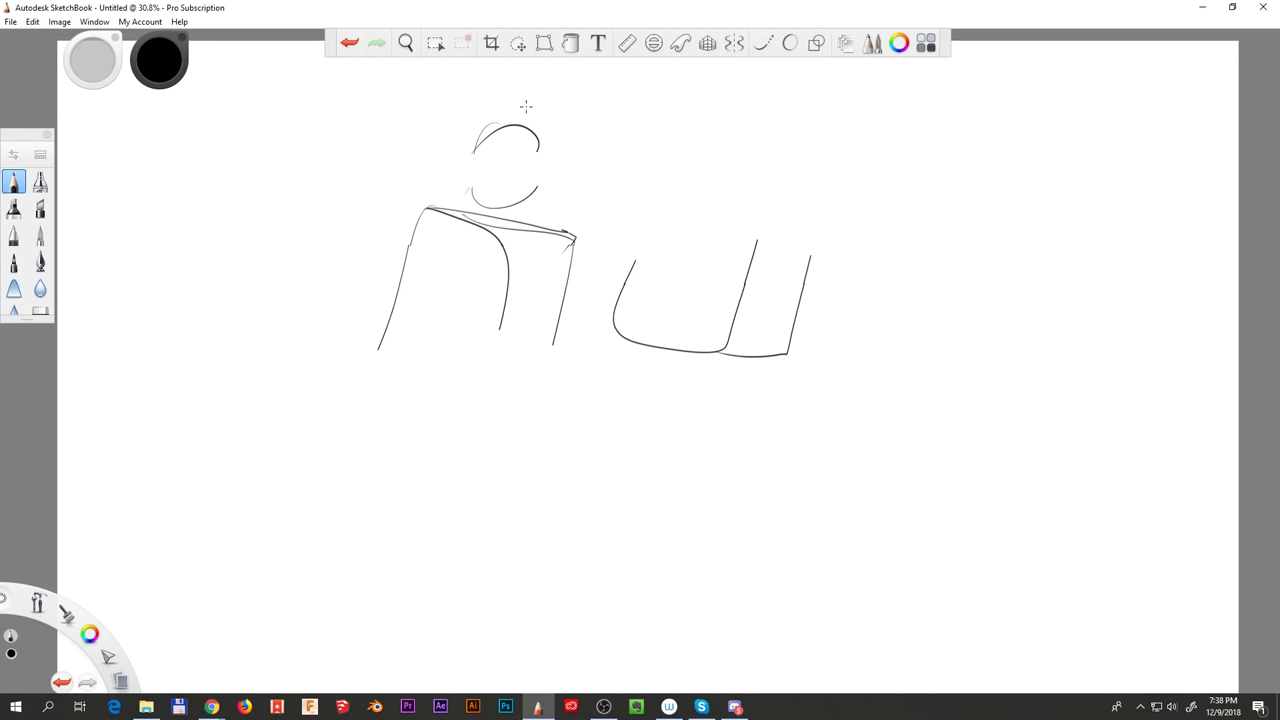
- Try slanting the whole sketch with the Distort tool by shifting its edges, and cancel the distortion
click(544, 42)
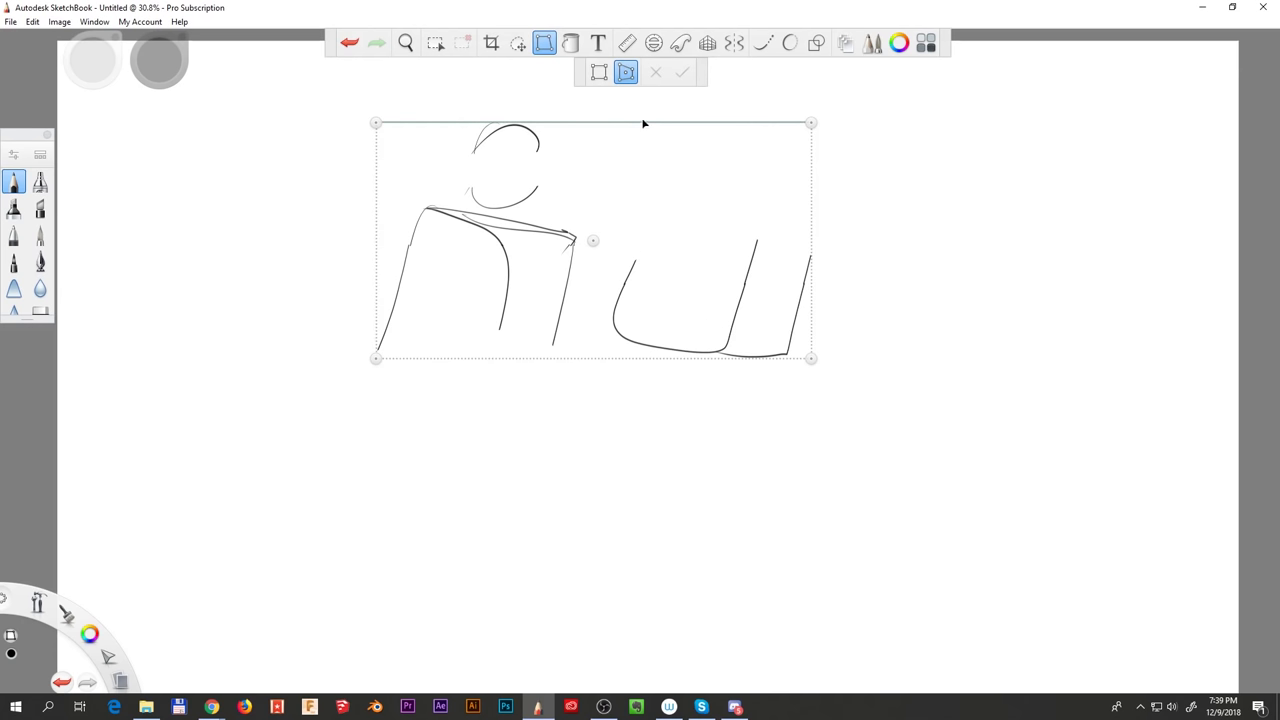
drag(643, 123, 645, 124)
drag(603, 358, 588, 346)
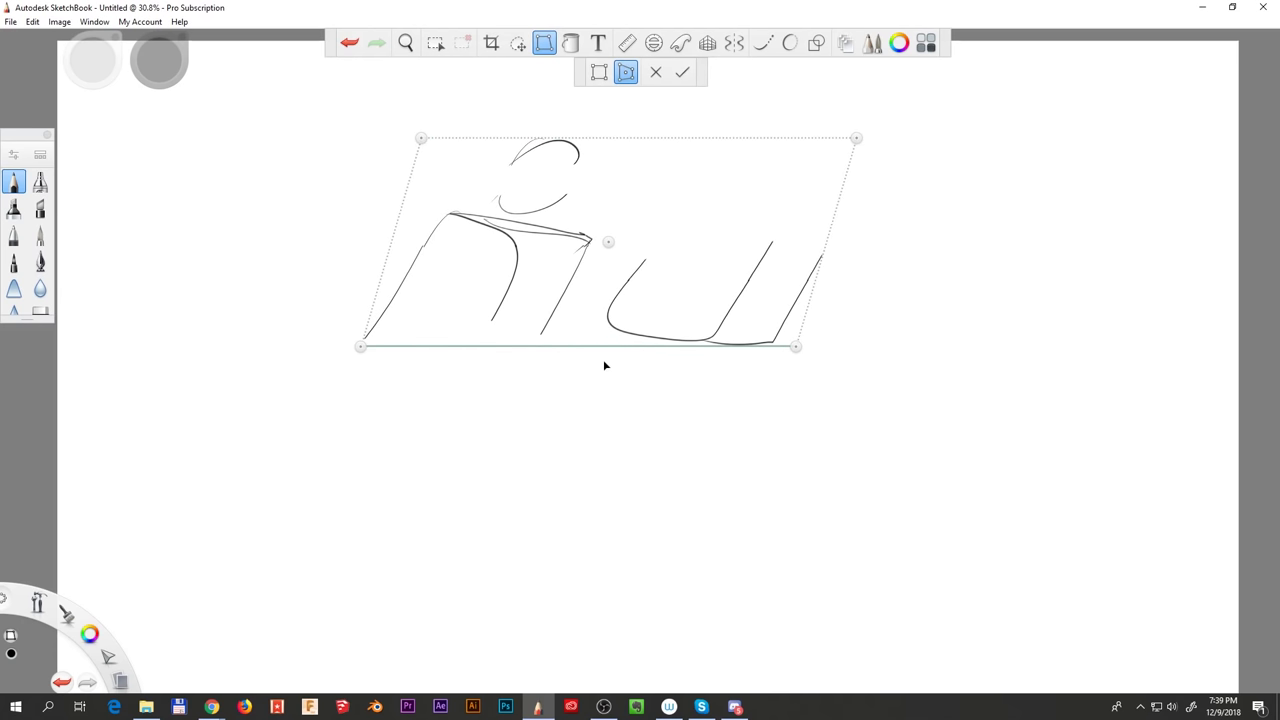
drag(777, 138, 791, 141)
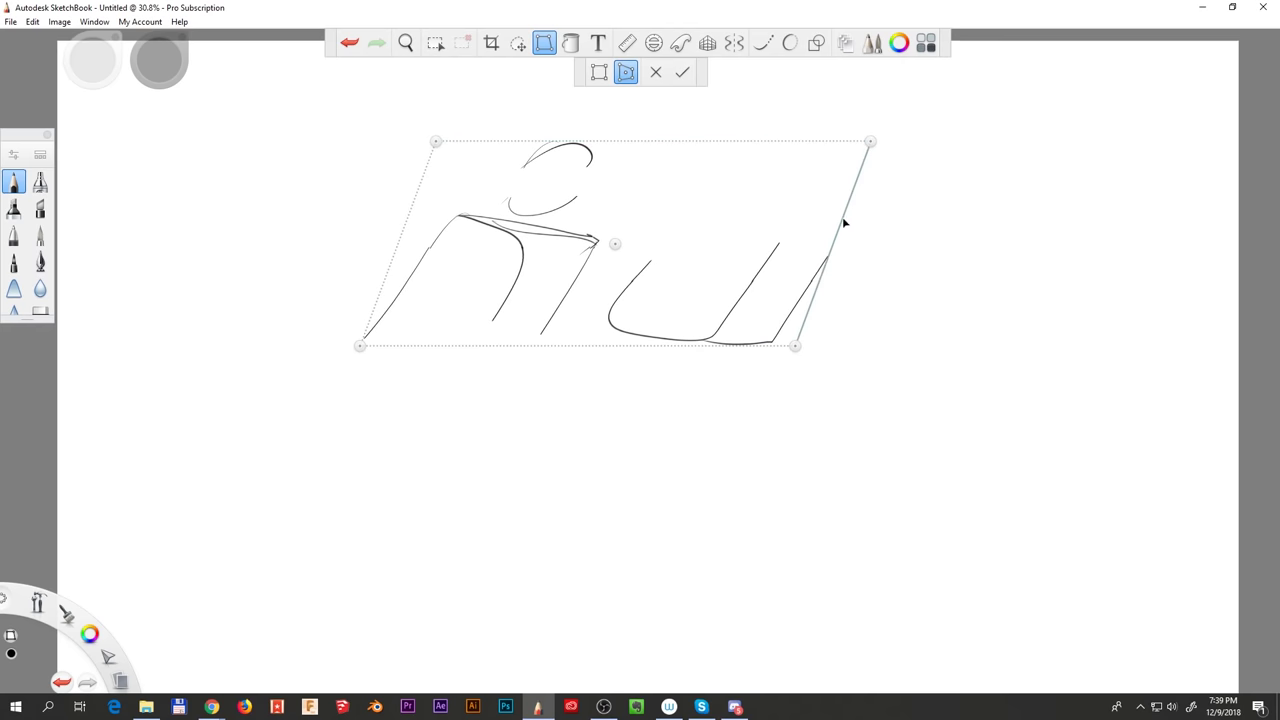
drag(842, 217, 813, 244)
drag(767, 372, 757, 400)
drag(843, 169, 803, 169)
key(Escape)
- Clear the canvas and sketch a rectangle whose upper and lower lines overshoot its right side with the pencil
key(Delete)
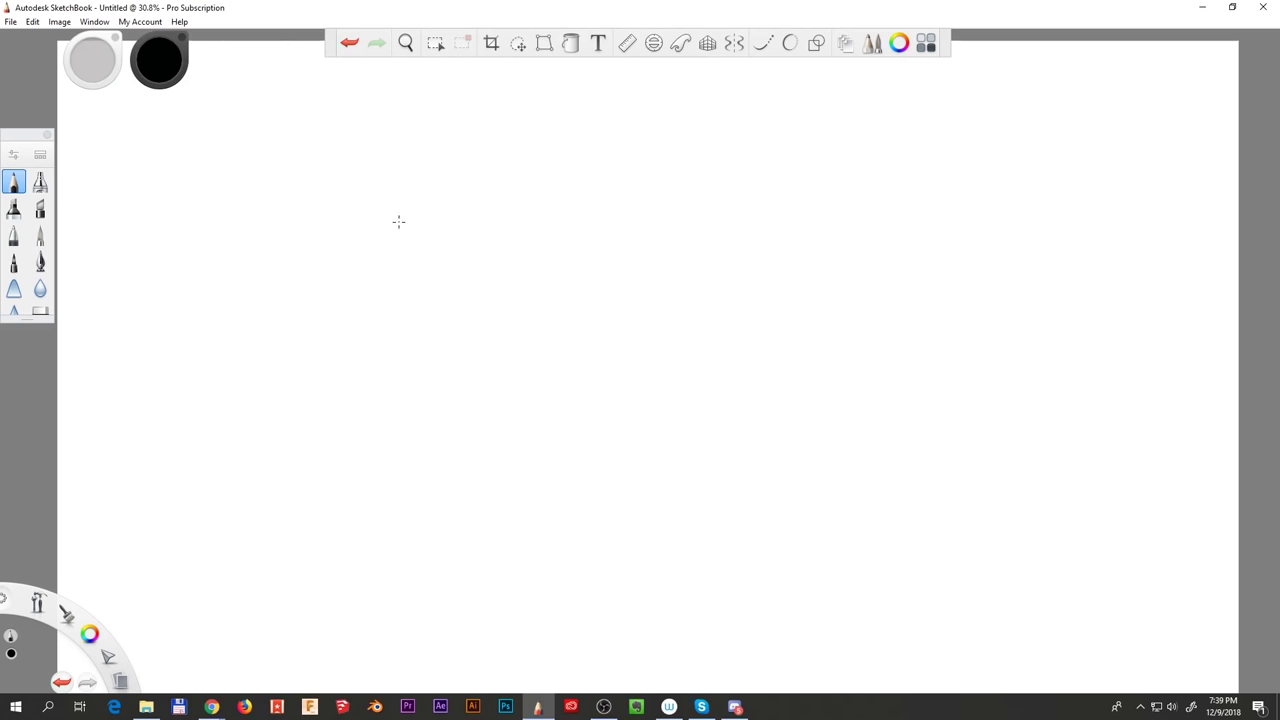
key(space)
drag(471, 200, 484, 206)
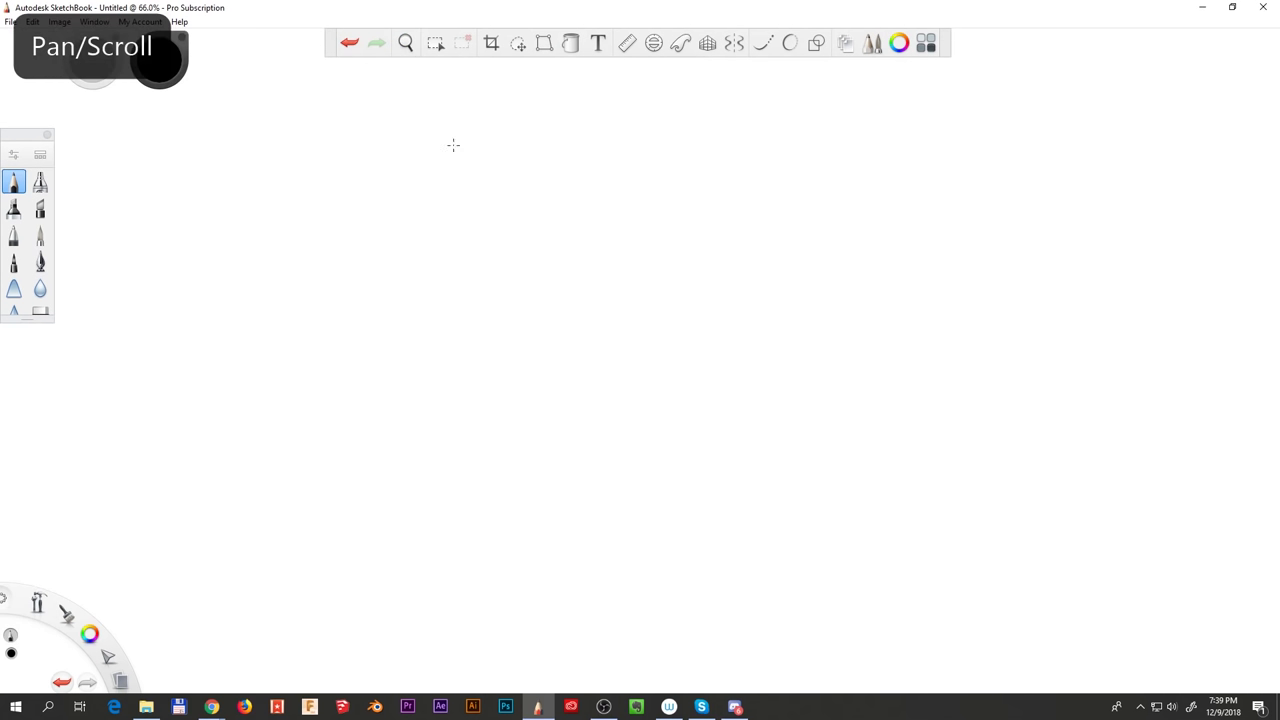
key(space)
drag(477, 149, 446, 337)
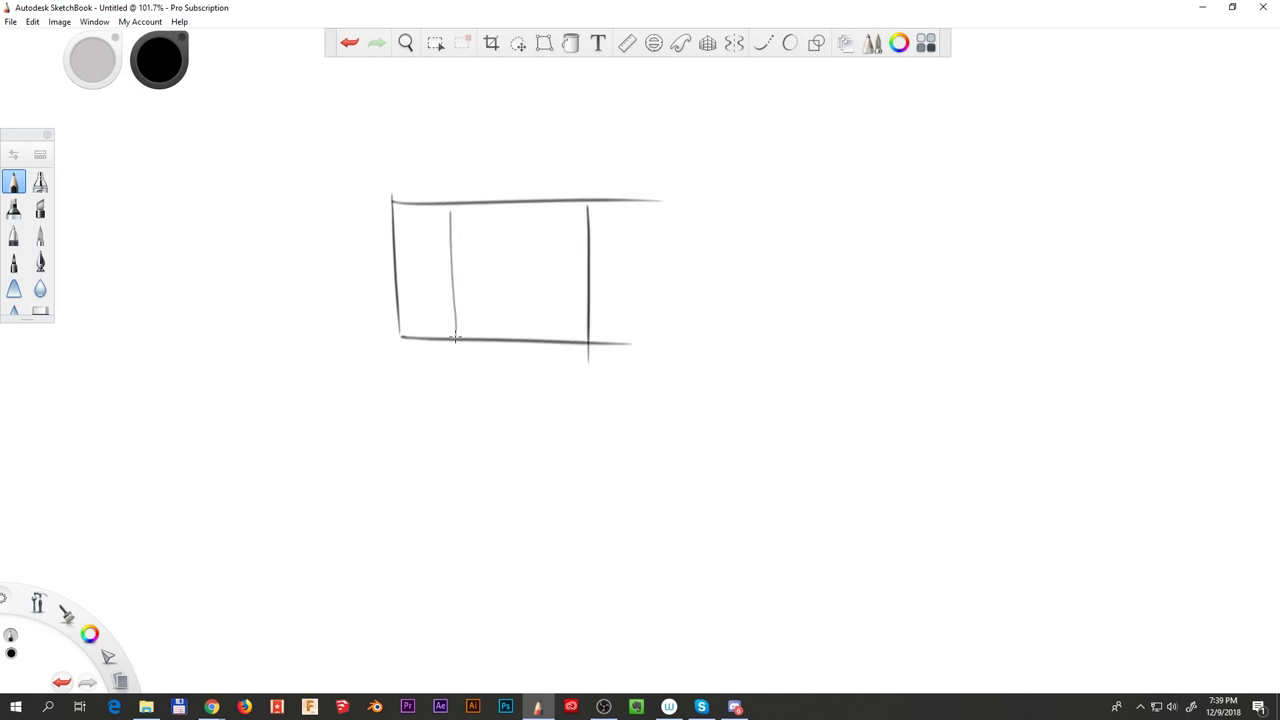
- Divide the rectangle into three planks with doubled vertical lines and sketch wood grain inside each plank
drag(446, 199, 454, 336)
drag(516, 196, 525, 338)
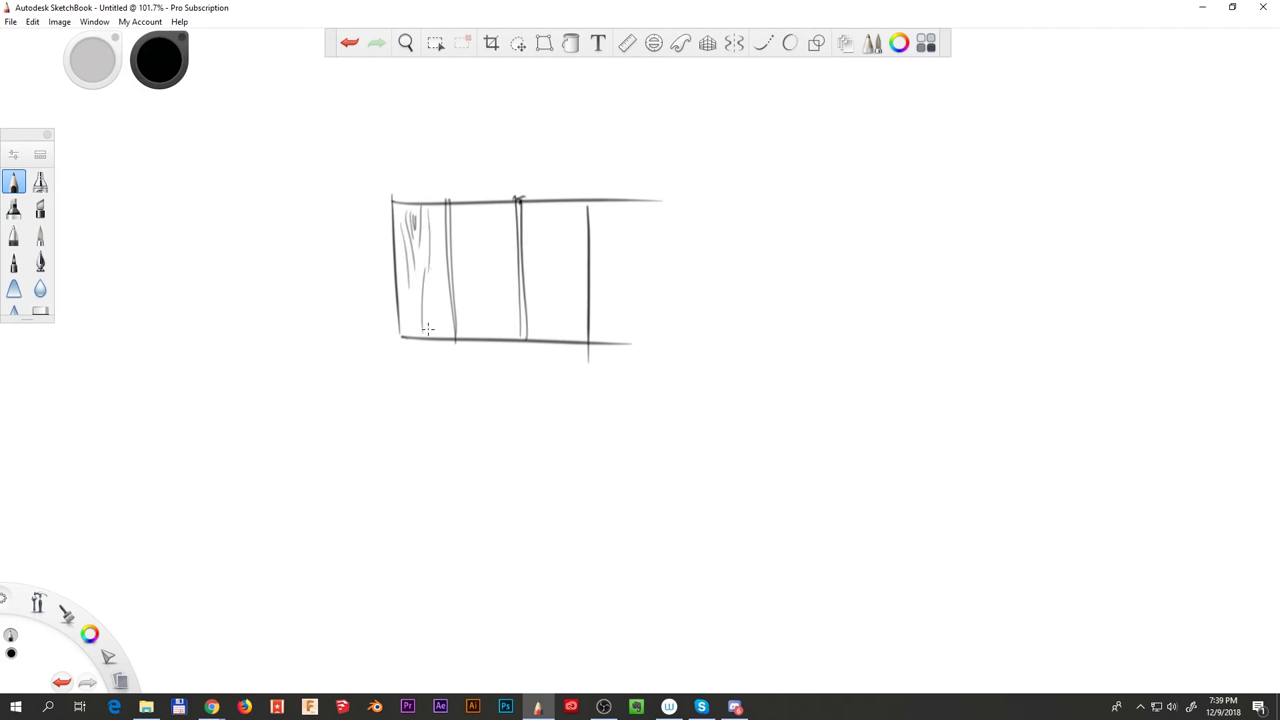
drag(483, 224, 499, 331)
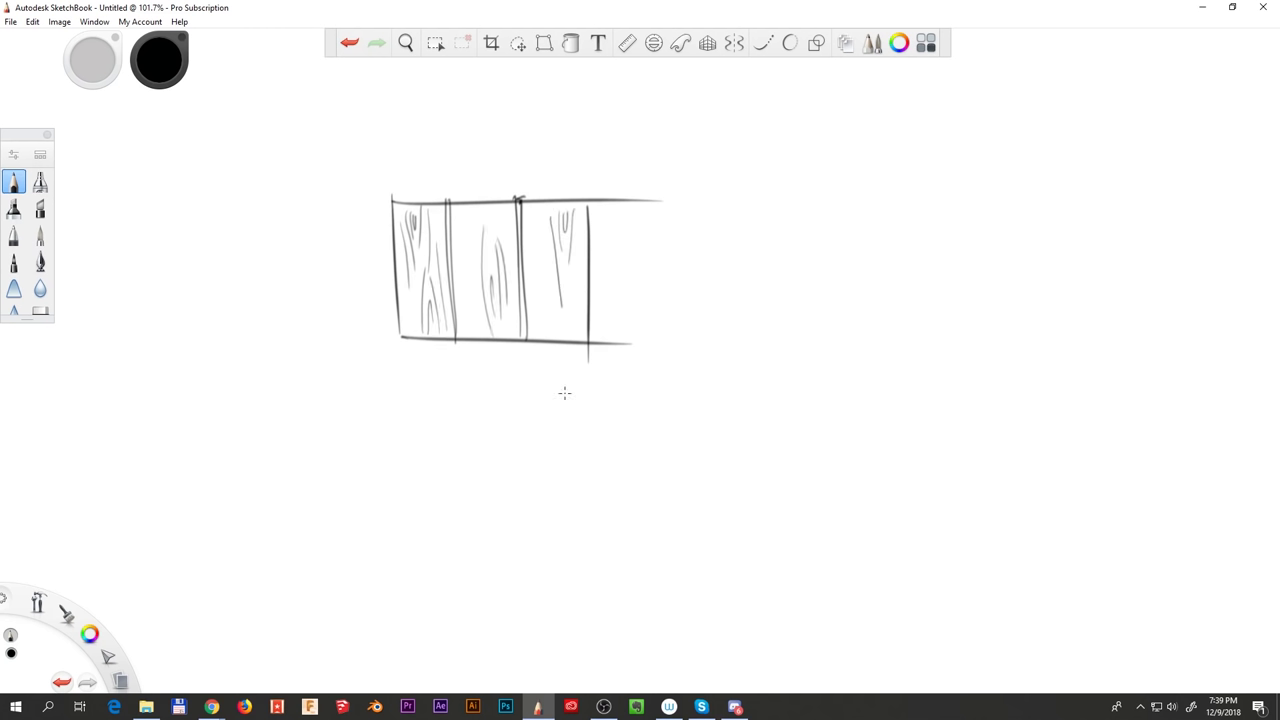
- Lengthen the brush palette to expose the erasers and erase the line ends overshooting the rectangle's right side
key(s)
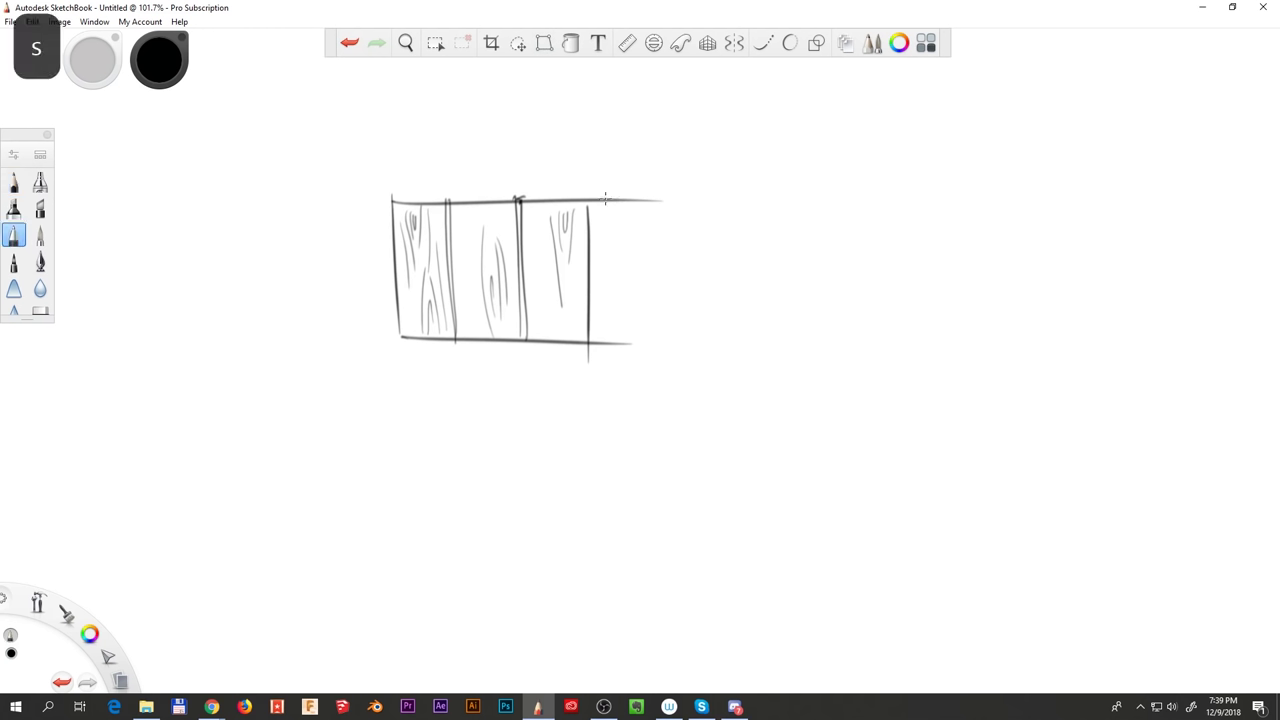
key(s)
drag(31, 320, 31, 409)
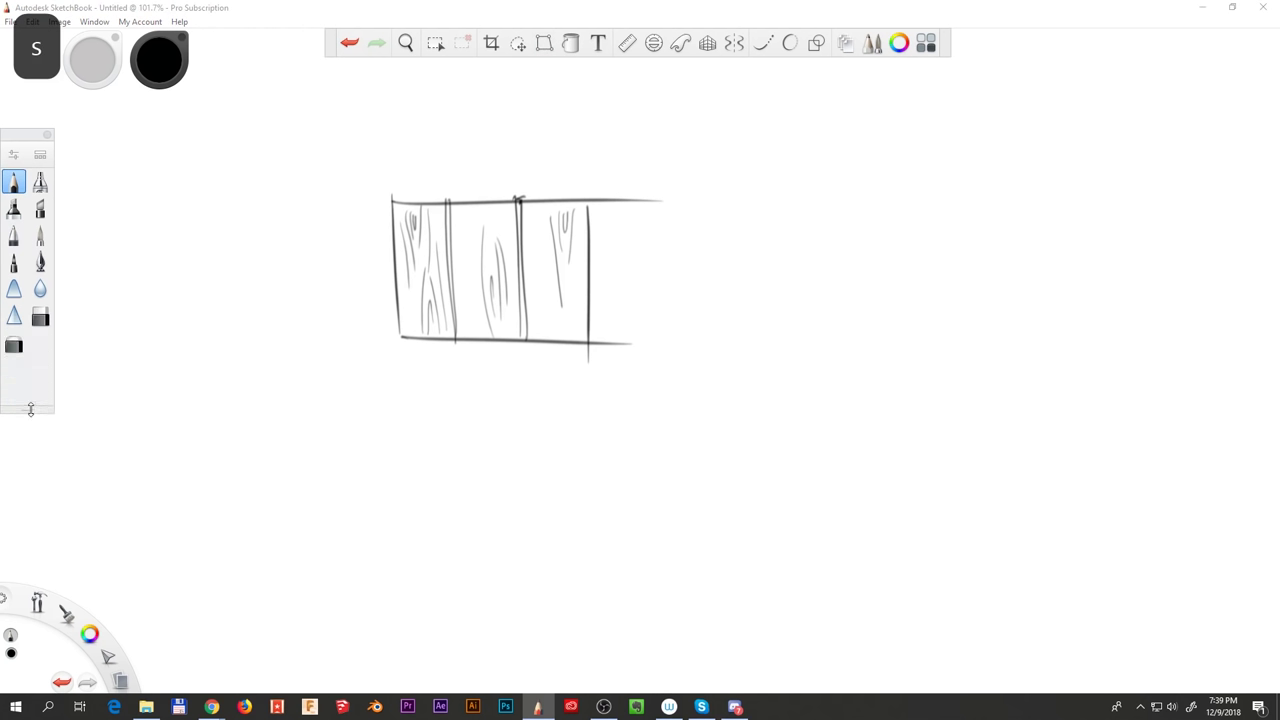
click(40, 316)
drag(608, 197, 605, 196)
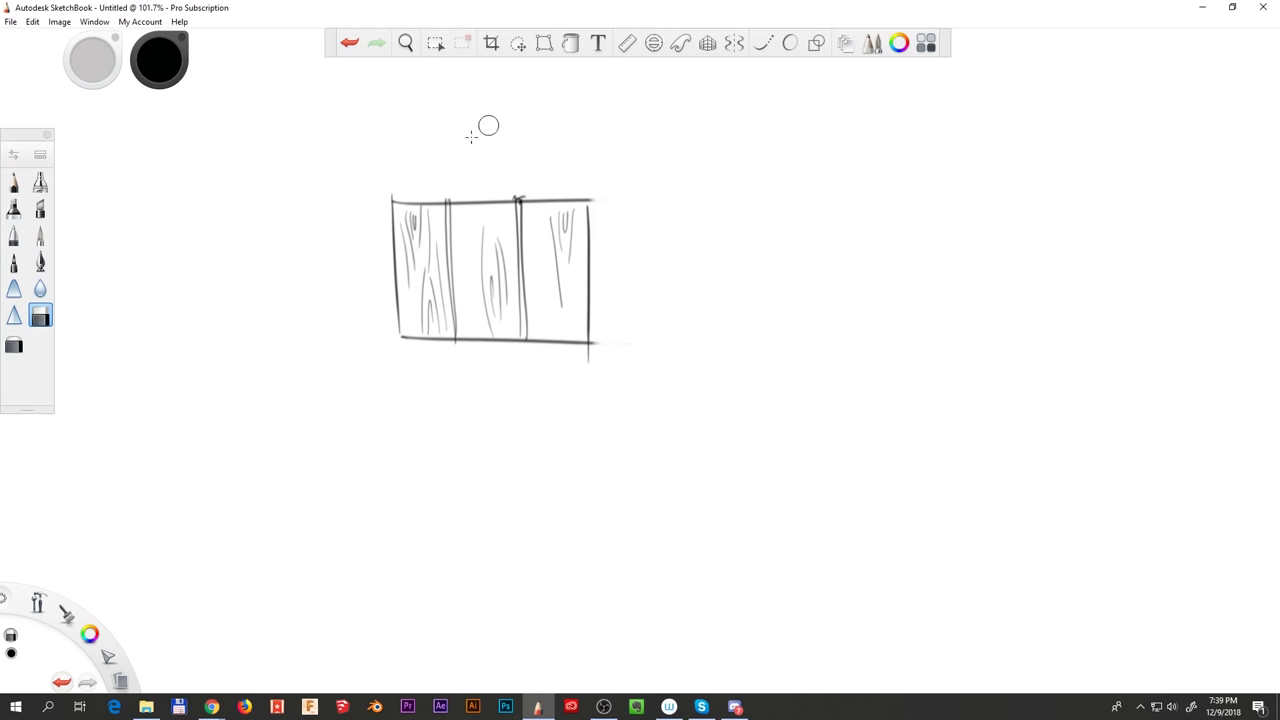
- Distort the plank panel into perspective with a taller, lowered right side and a shorter left side, and apply it
click(543, 45)
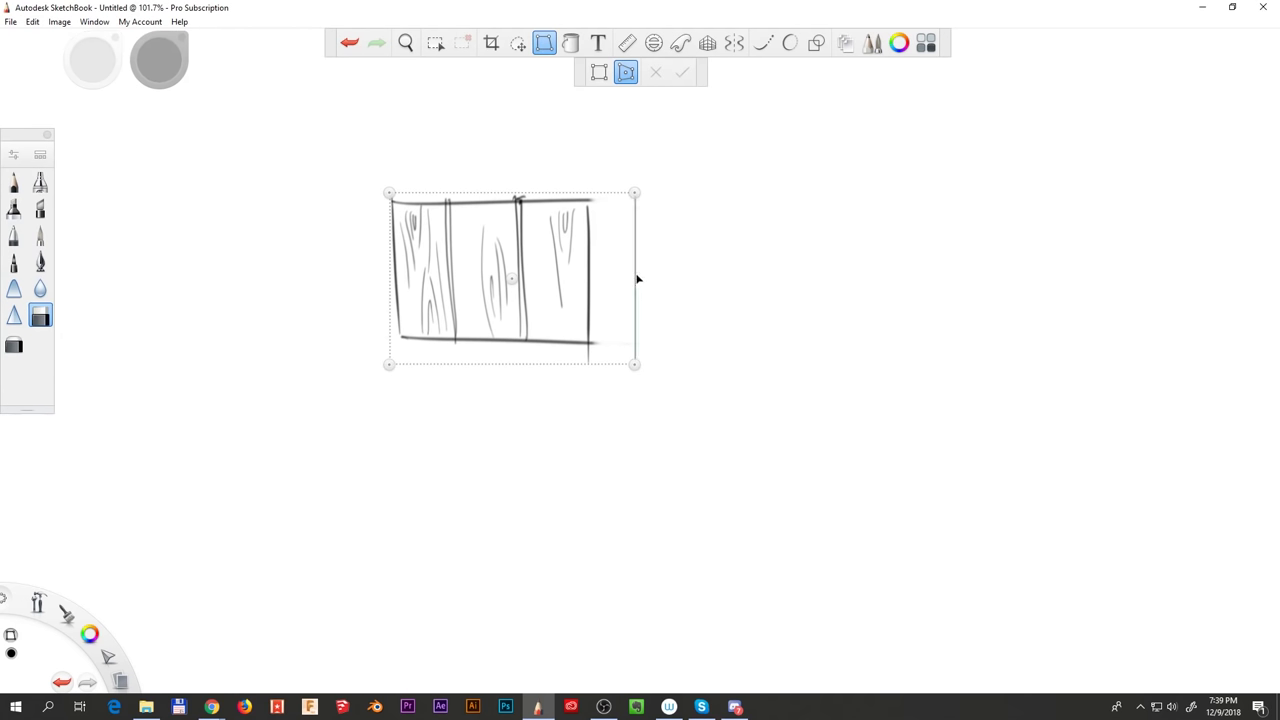
drag(634, 278, 603, 334)
drag(603, 248, 604, 232)
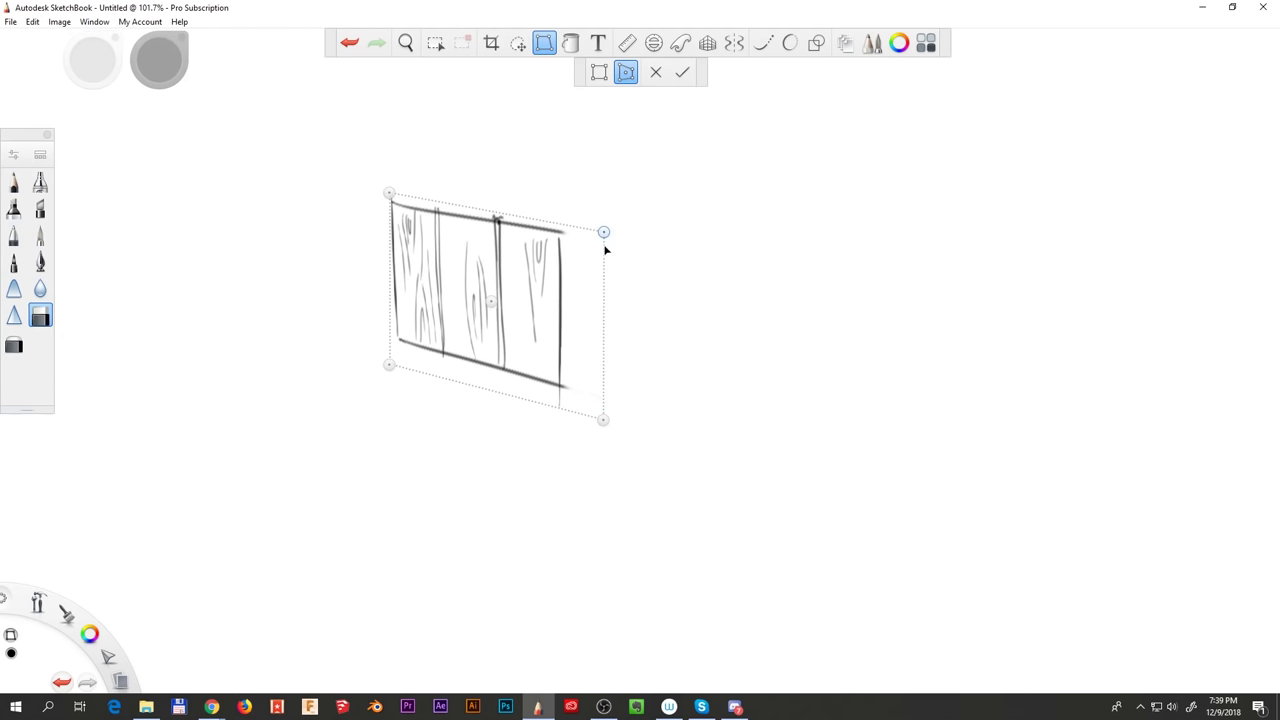
drag(389, 193, 388, 203)
drag(389, 365, 387, 348)
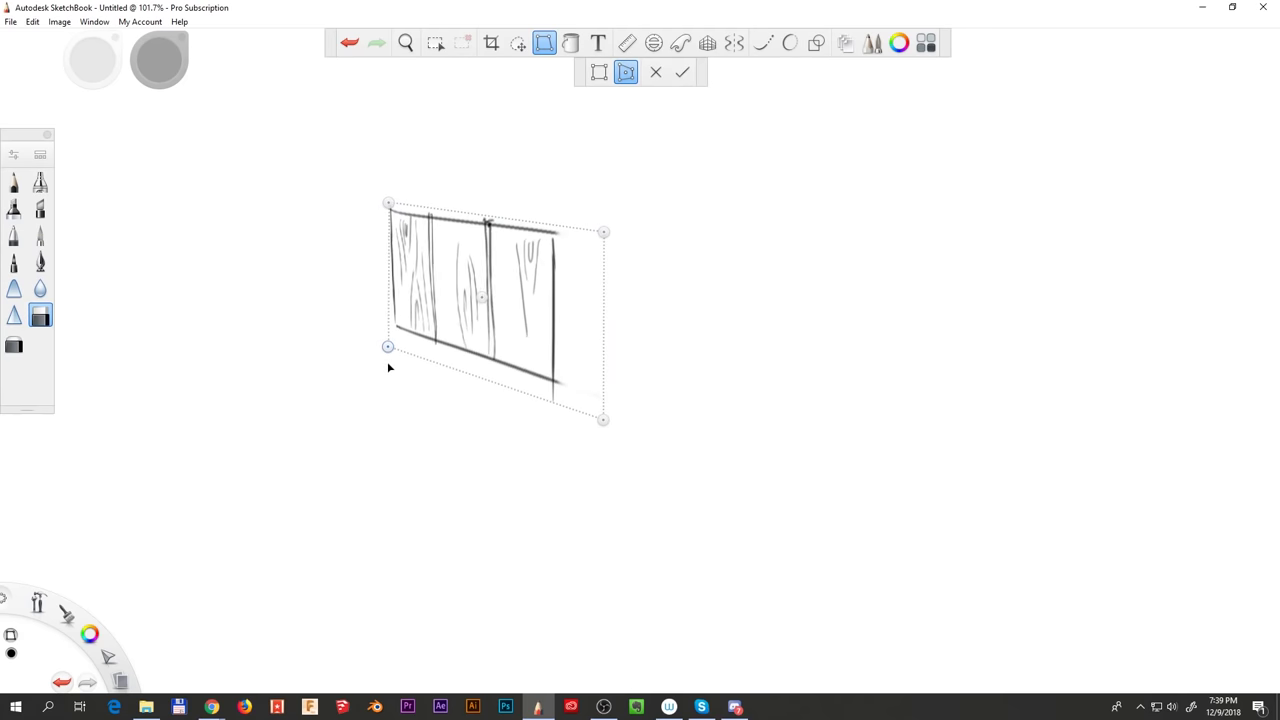
drag(602, 372, 614, 371)
drag(614, 433, 611, 450)
drag(615, 248, 614, 246)
click(682, 72)
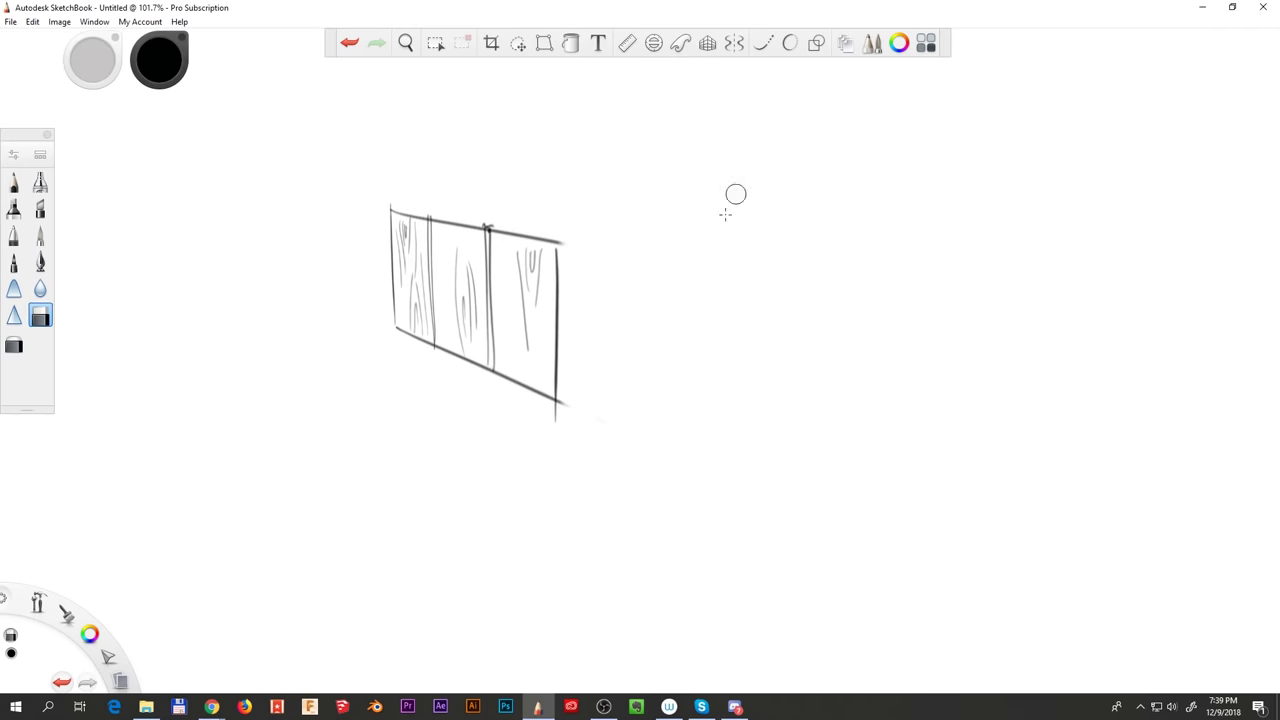
- Switch back to the pencil and sketch the panel's thickness at its right end, reinforcing the upper edge
key(s)
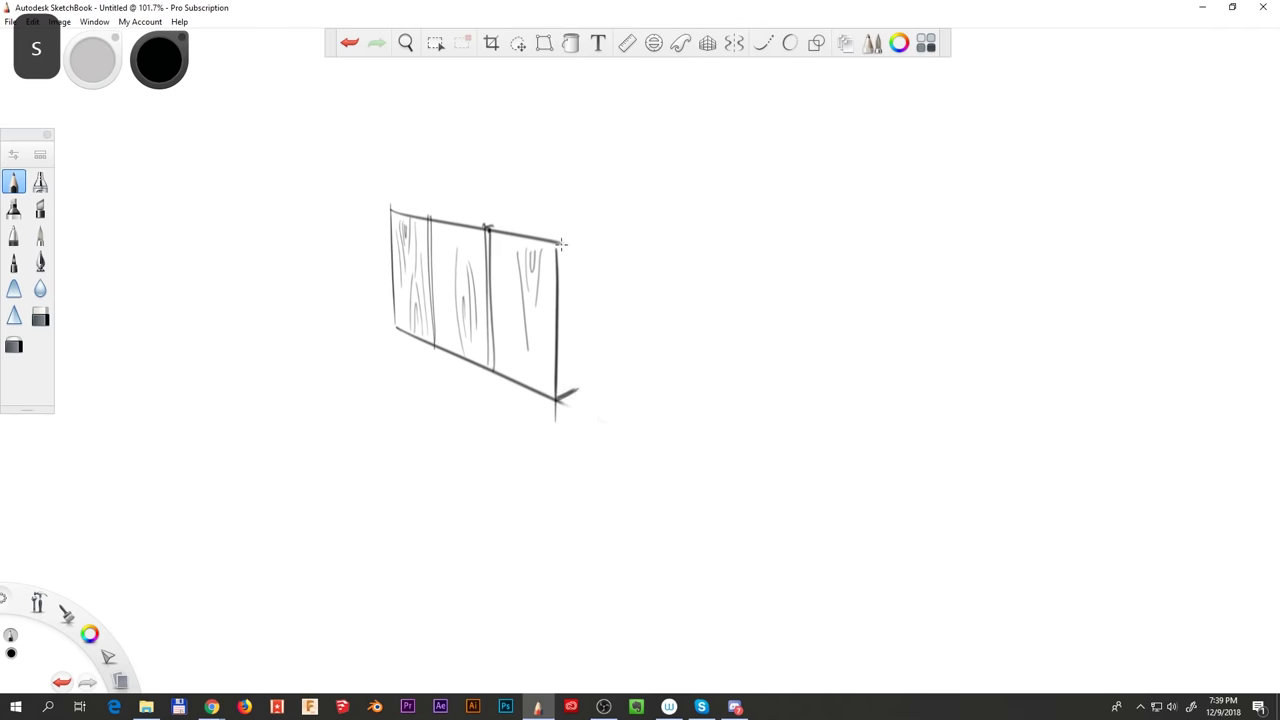
mouse_move(570, 396)
mouse_down()
mouse_move(577, 229)
mouse_move(578, 392)
mouse_up()
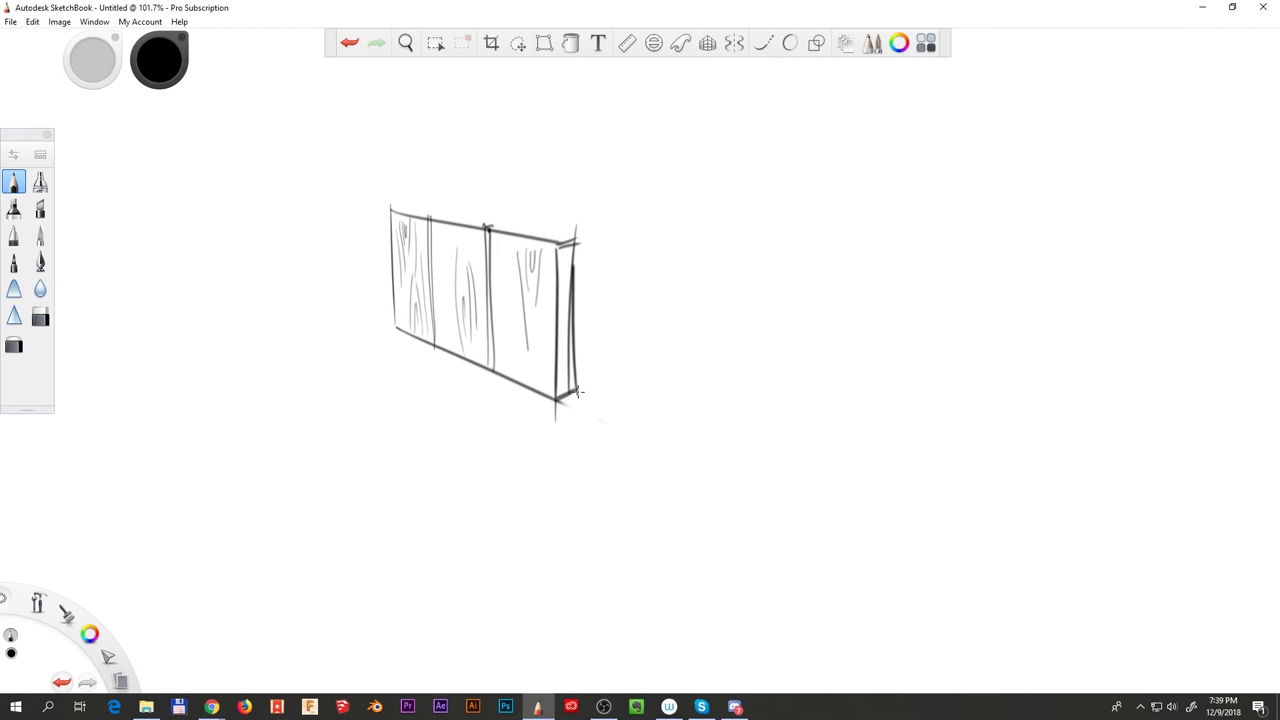
drag(418, 211, 582, 244)
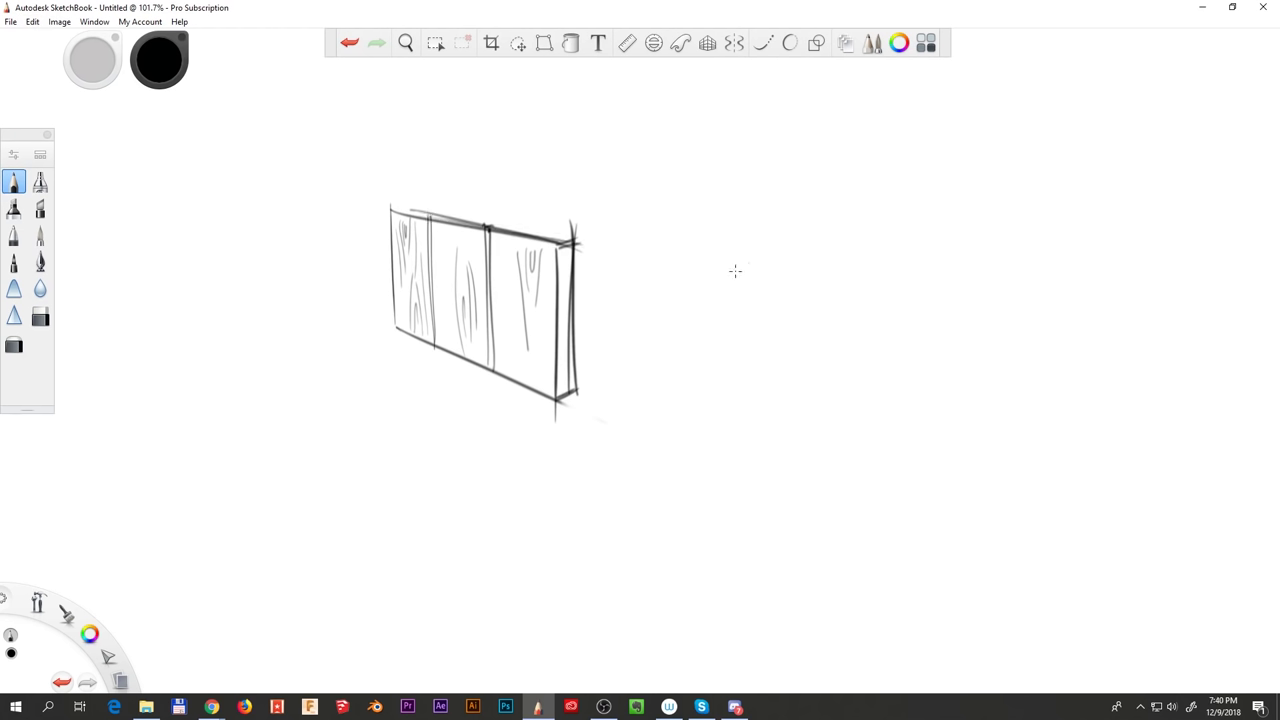
- Call up the quick transform puck in the empty area beside the wooden panel
key(v)
drag(687, 443, 611, 357)
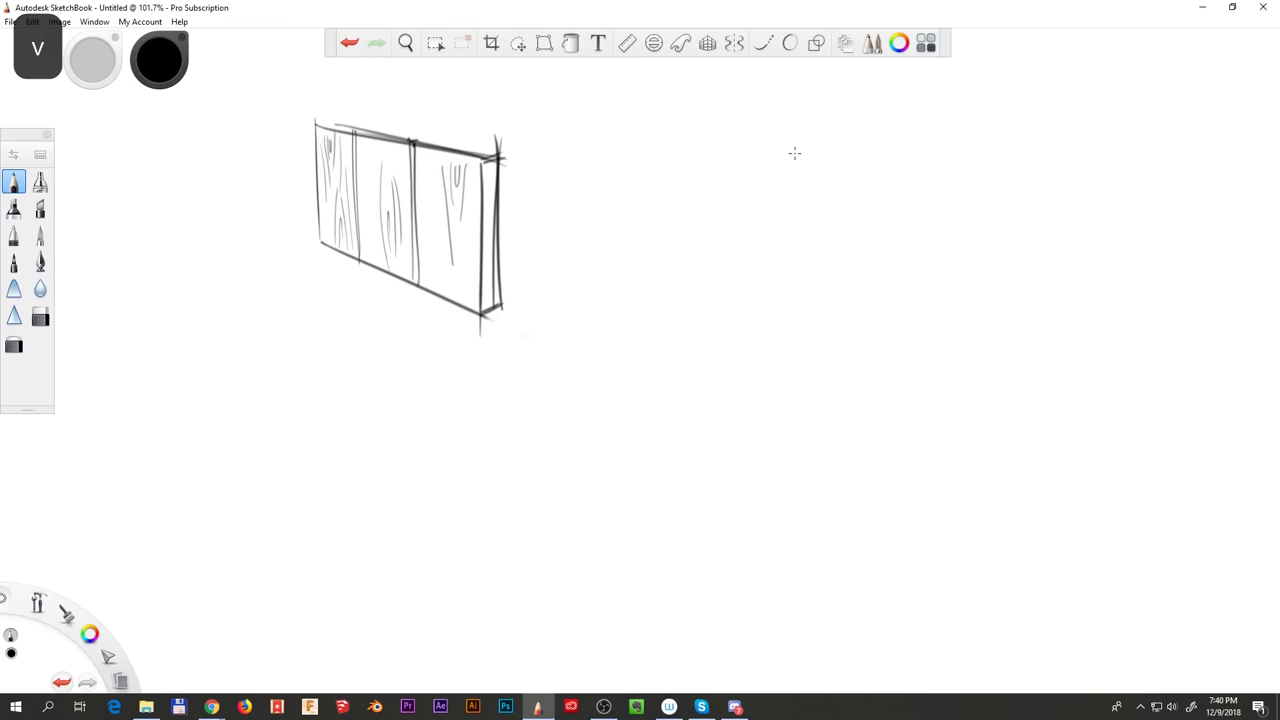
key(v)
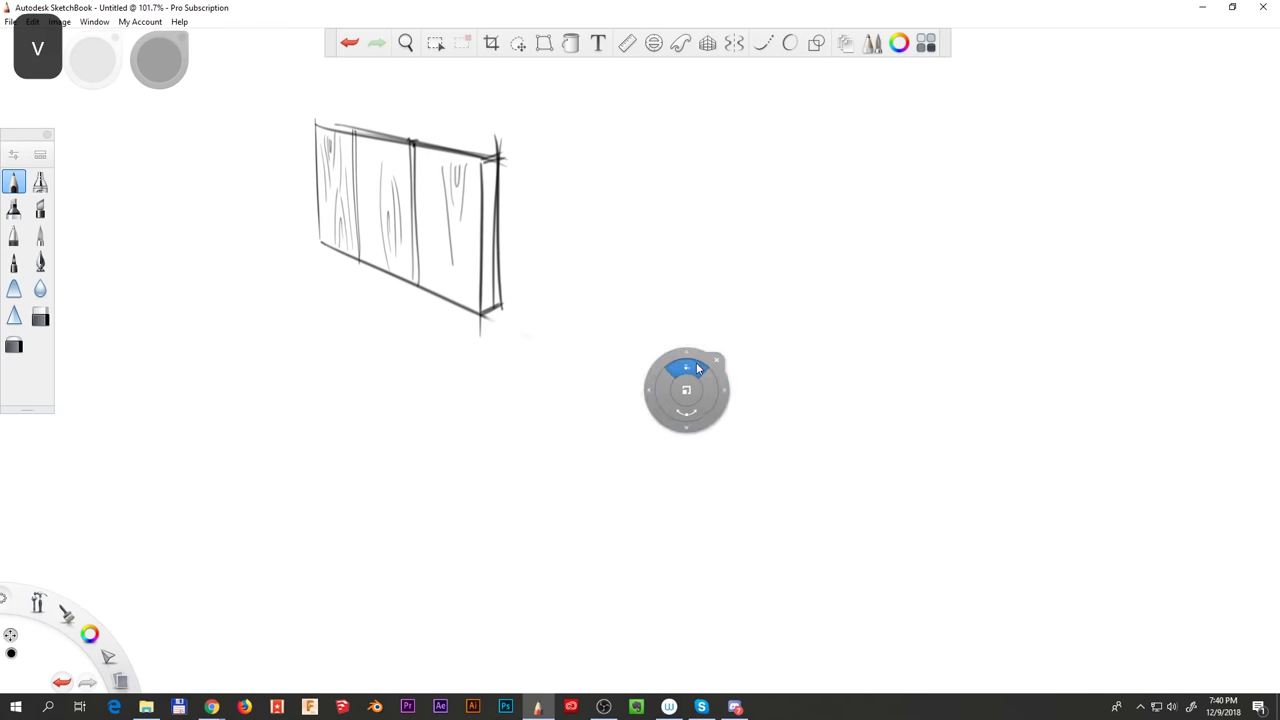
mouse_move(721, 380)
mouse_down()
mouse_move(721, 409)
mouse_move(726, 383)
mouse_up()
drag(690, 325, 668, 337)
key(space)
key(v)
drag(768, 455, 735, 435)
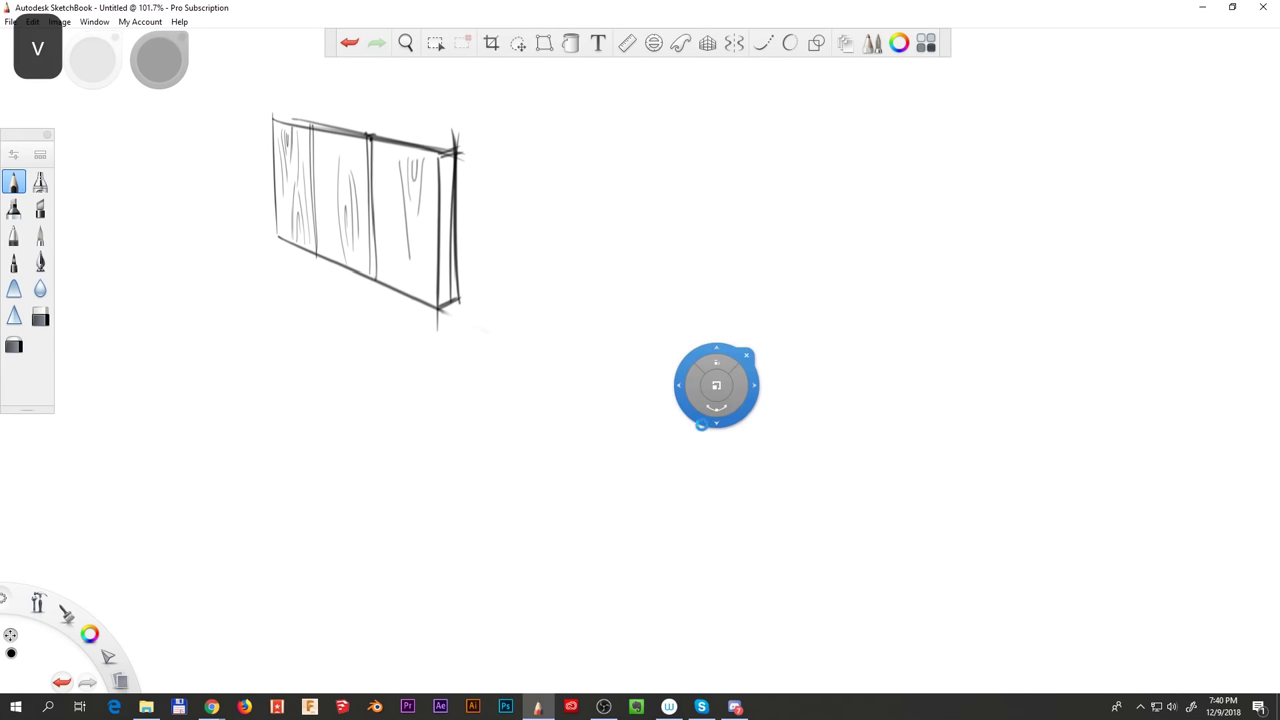
- Open the Fill tool to view its solid and linear fill options, and close it
click(570, 43)
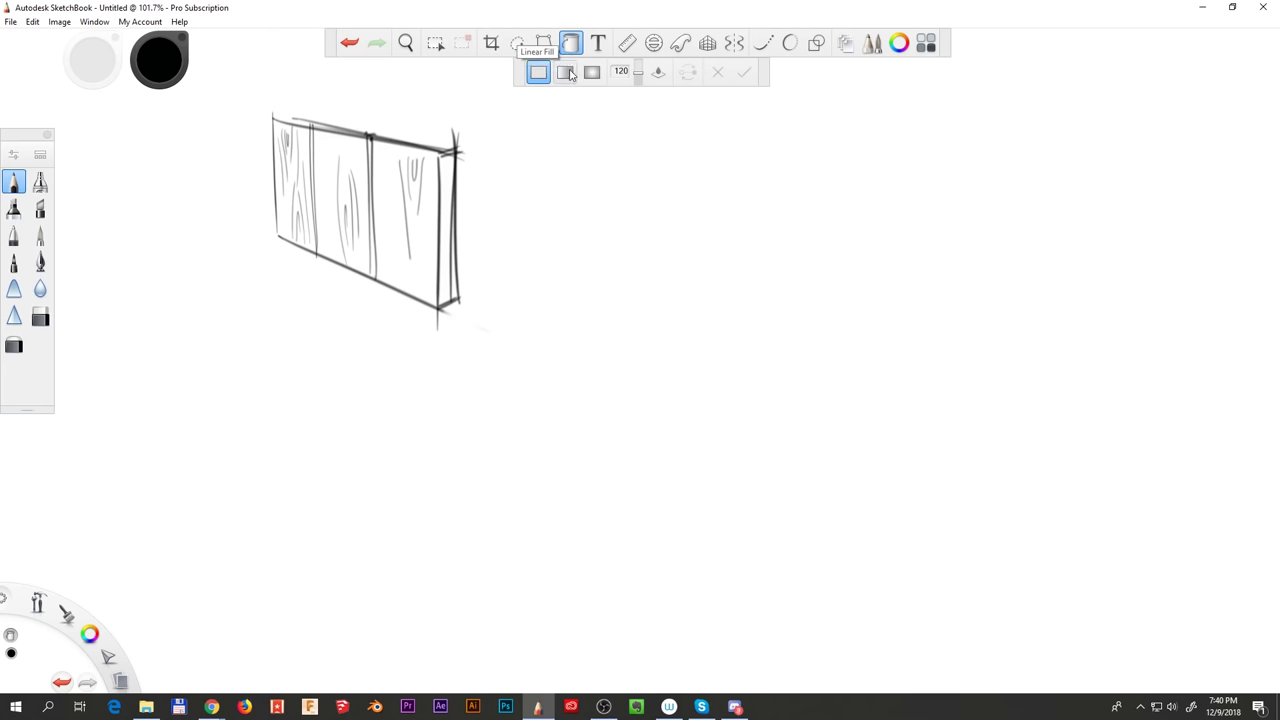
click(574, 45)
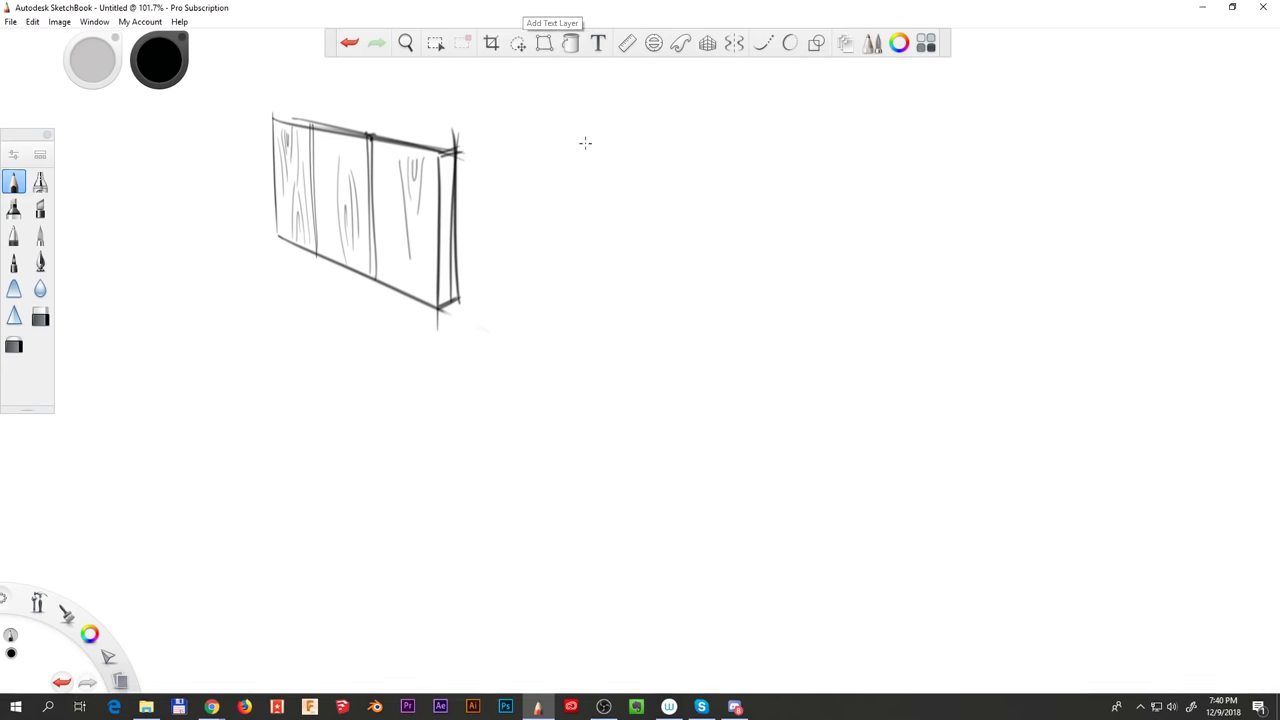
- Align the ruler with the panel's lower edge and draw a straight dark line along it
mouse_move(663, 188)
mouse_down()
mouse_move(705, 252)
mouse_move(753, 251)
mouse_up()
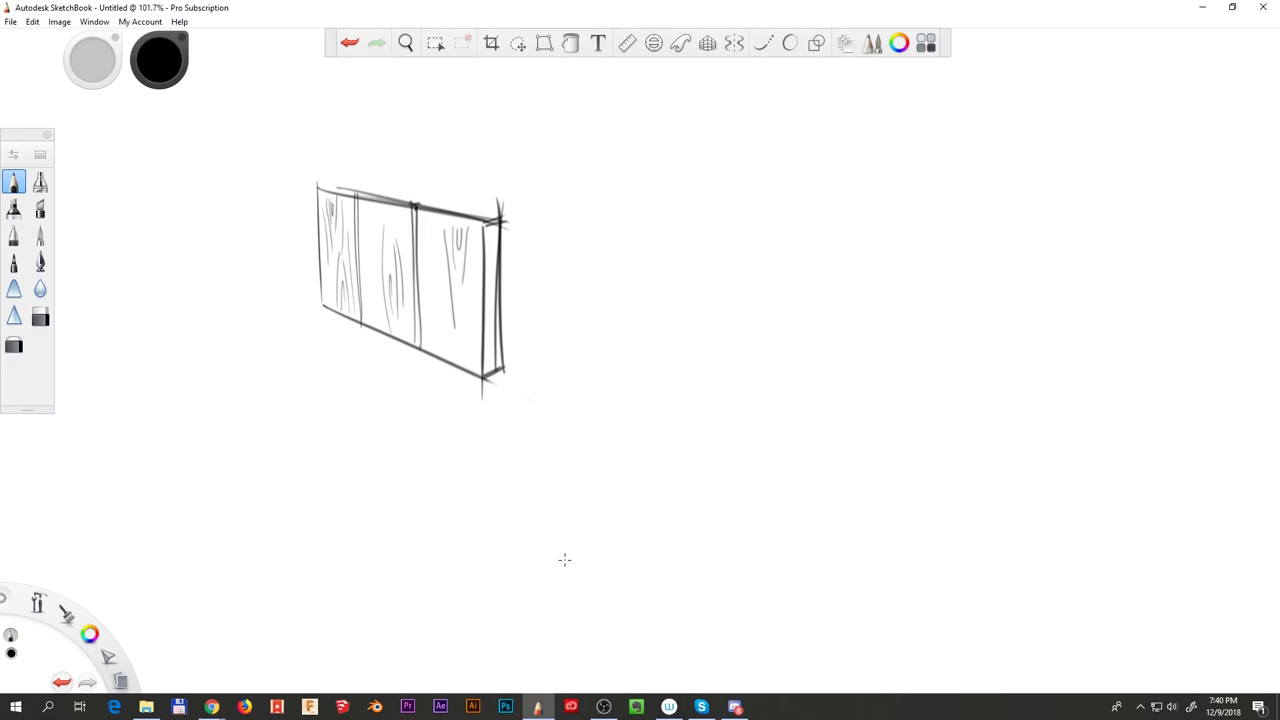
click(626, 45)
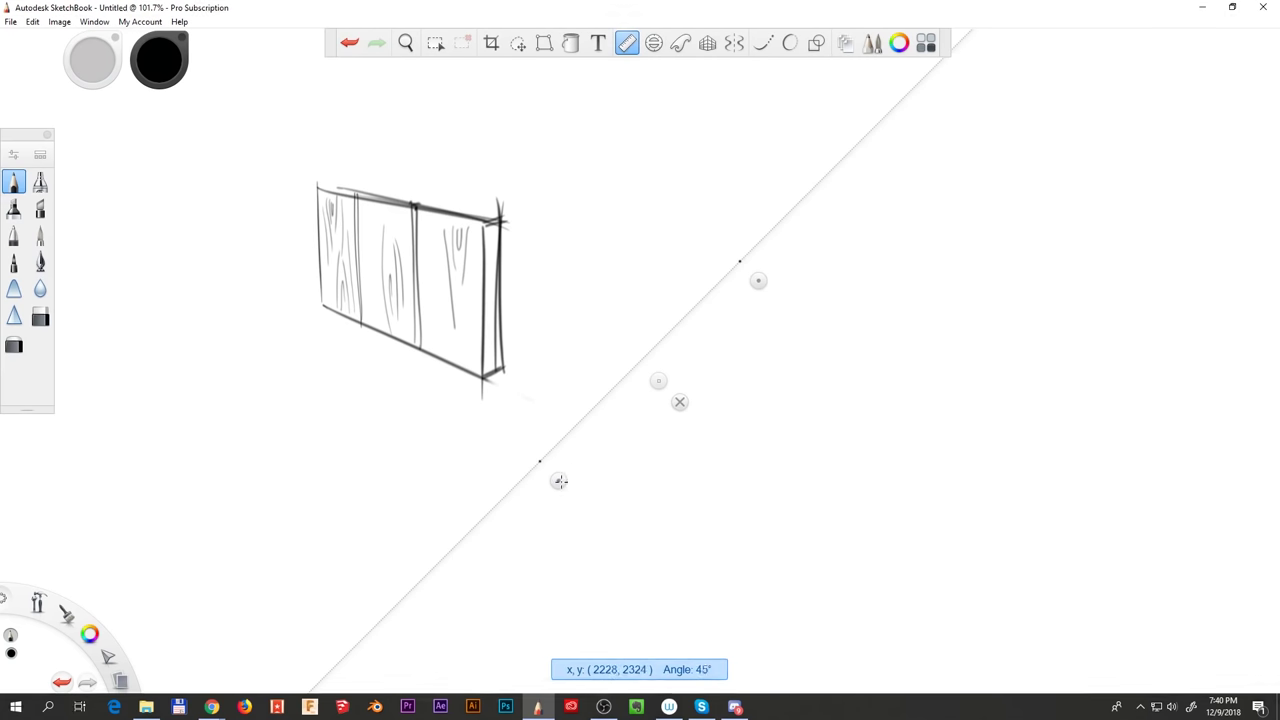
drag(561, 482, 323, 337)
drag(744, 289, 568, 444)
- Reposition the ruler just above the panel's upper edge and draw a straight line extending past its right end
mouse_move(309, 334)
mouse_down()
mouse_move(322, 304)
mouse_move(478, 376)
mouse_move(440, 355)
mouse_move(468, 310)
mouse_move(452, 265)
mouse_up()
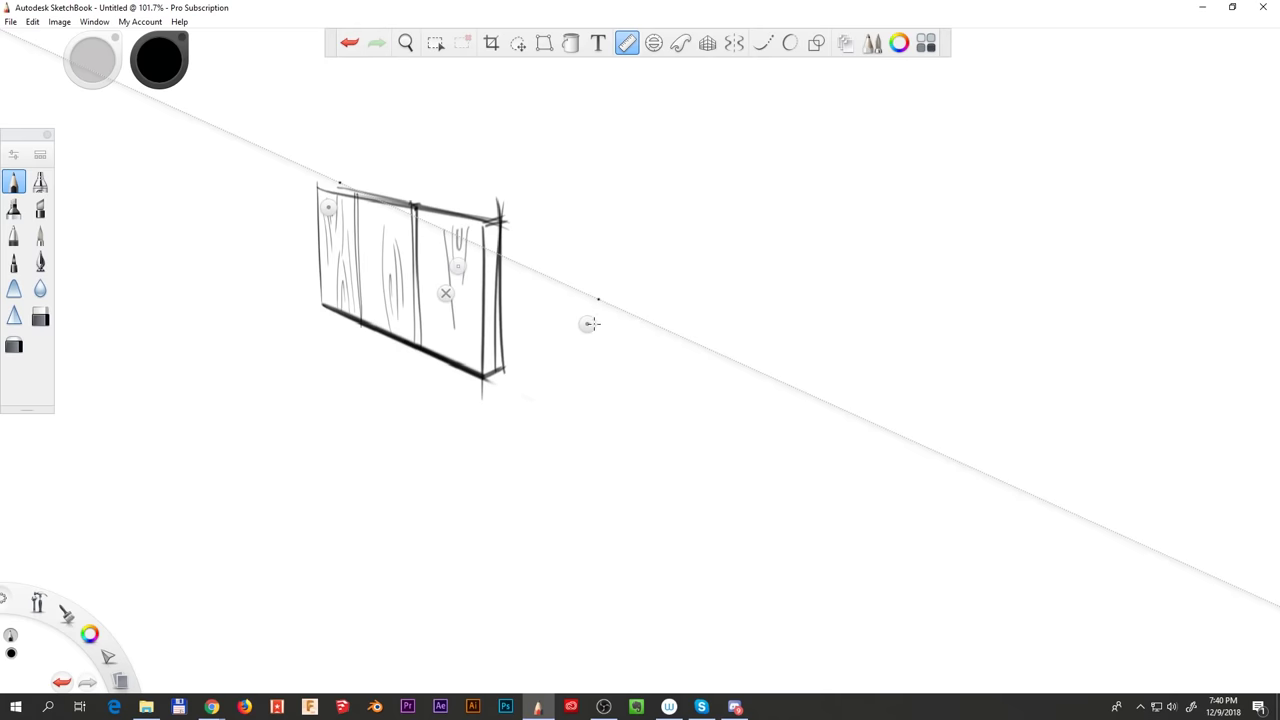
drag(592, 324, 615, 265)
mouse_move(341, 184)
mouse_down()
mouse_move(543, 222)
mouse_move(566, 179)
mouse_up()
- Draw a horizontal ruler line above the panel and a diagonal one from near its left end down to the right
drag(700, 203, 849, 150)
drag(432, 118, 862, 124)
drag(849, 150, 730, 401)
drag(428, 121, 747, 379)
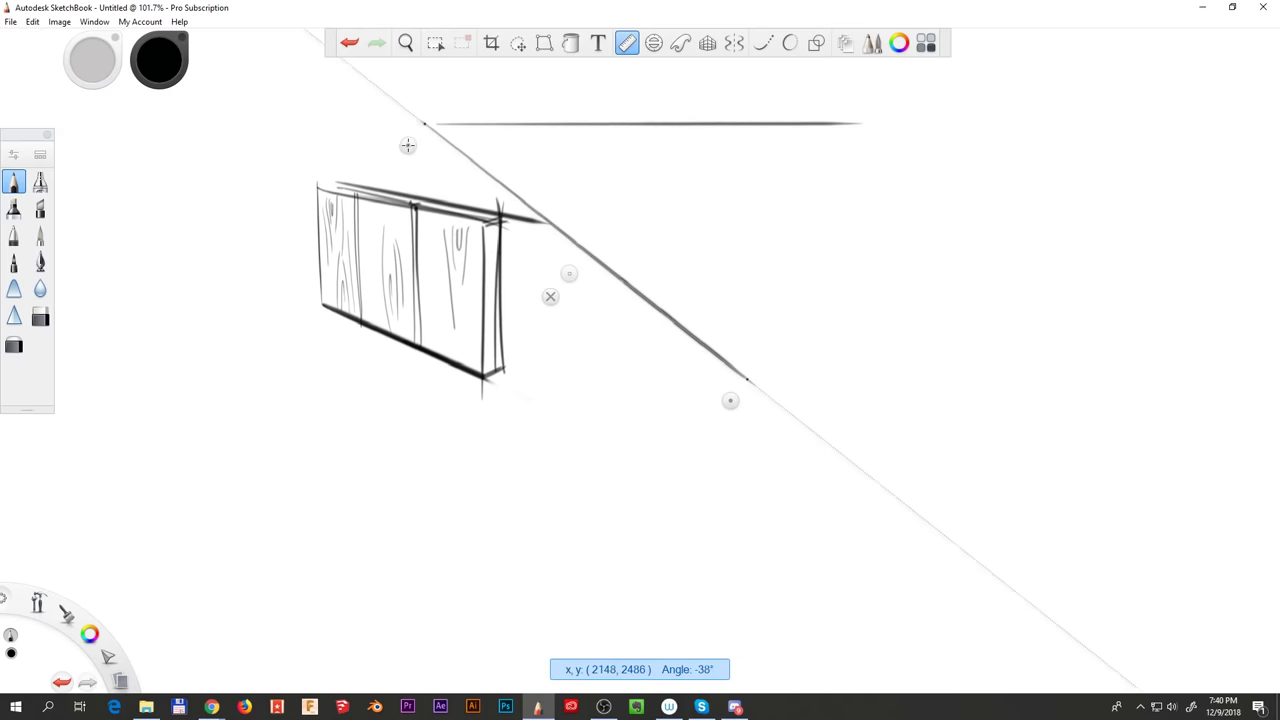
- Draw a ruler line down-left from the diagonal's lower end, cross it with three lines fanning out below the panel, and close the ruler
drag(408, 145, 537, 554)
drag(751, 378, 503, 548)
mouse_move(763, 409)
mouse_down()
mouse_move(624, 342)
mouse_move(260, 413)
mouse_move(605, 580)
mouse_up()
drag(503, 563, 524, 537)
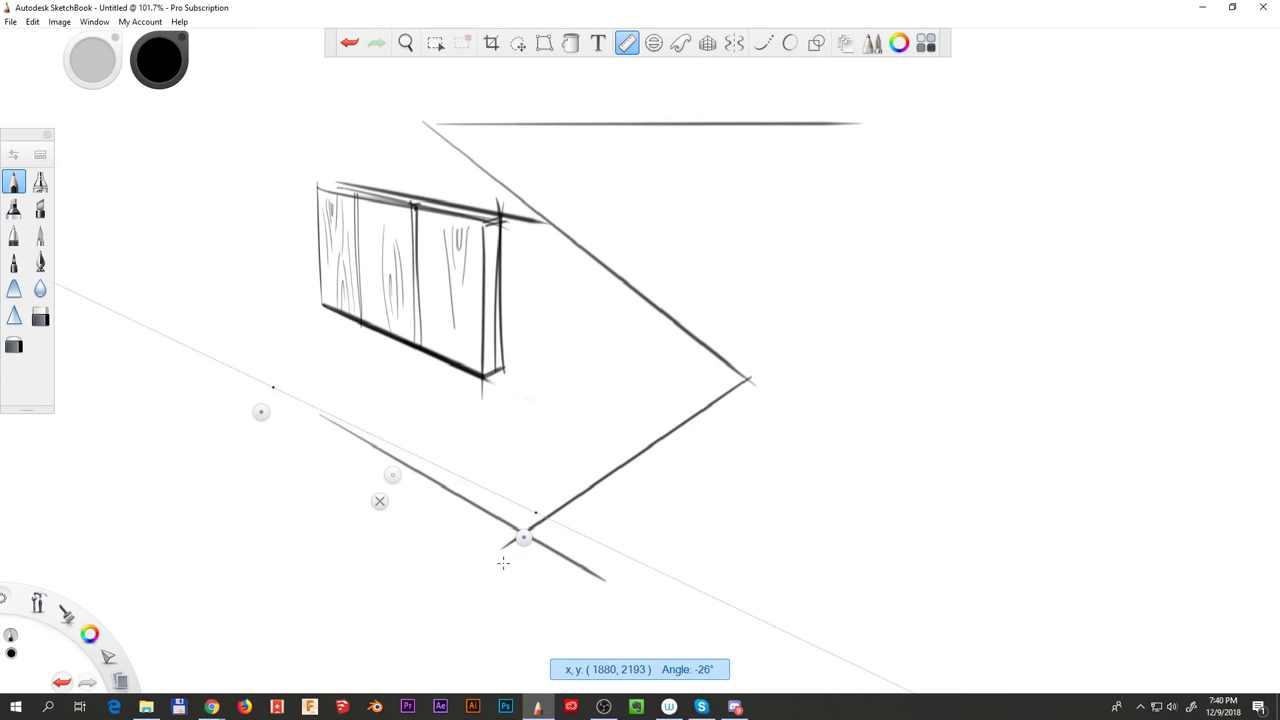
mouse_move(288, 394)
mouse_down()
mouse_move(598, 543)
mouse_move(548, 503)
mouse_move(708, 525)
mouse_up()
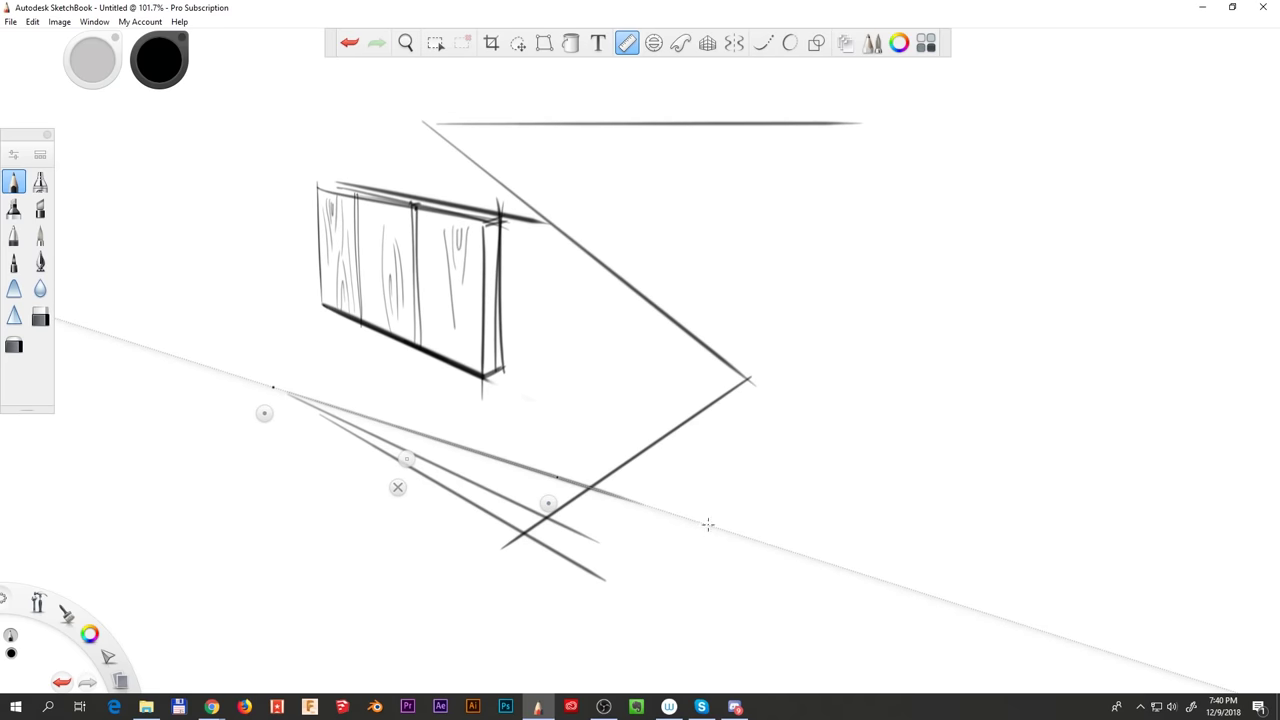
click(397, 490)
- Bring up the ellipse guide and place it in the empty area to the right of the line sketches
click(653, 43)
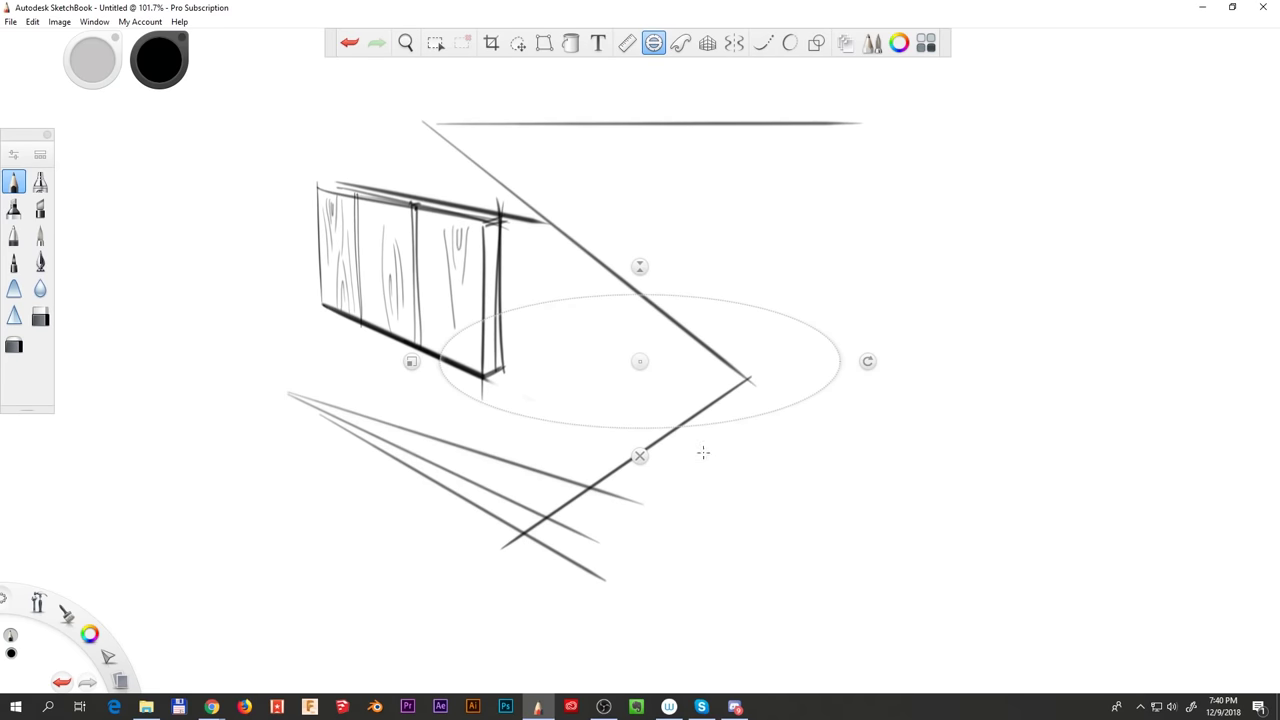
drag(640, 361, 885, 261)
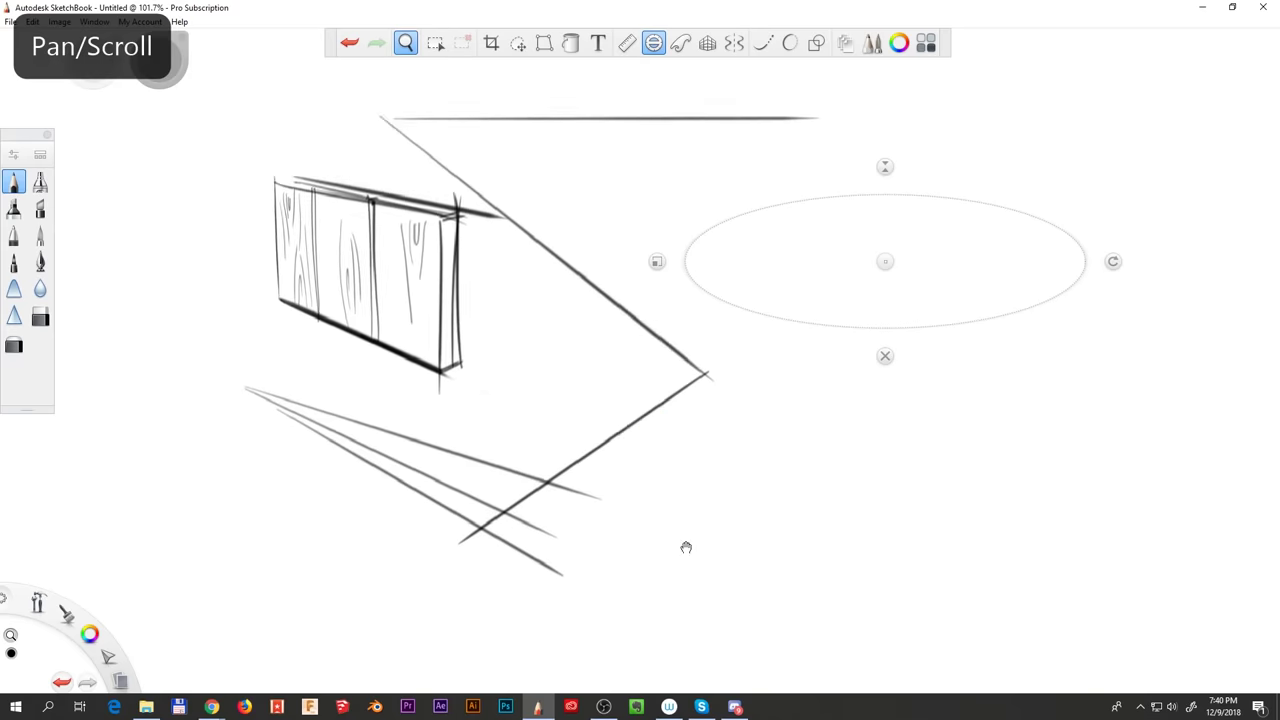
drag(686, 547, 503, 543)
drag(884, 262, 780, 389)
drag(811, 274, 810, 280)
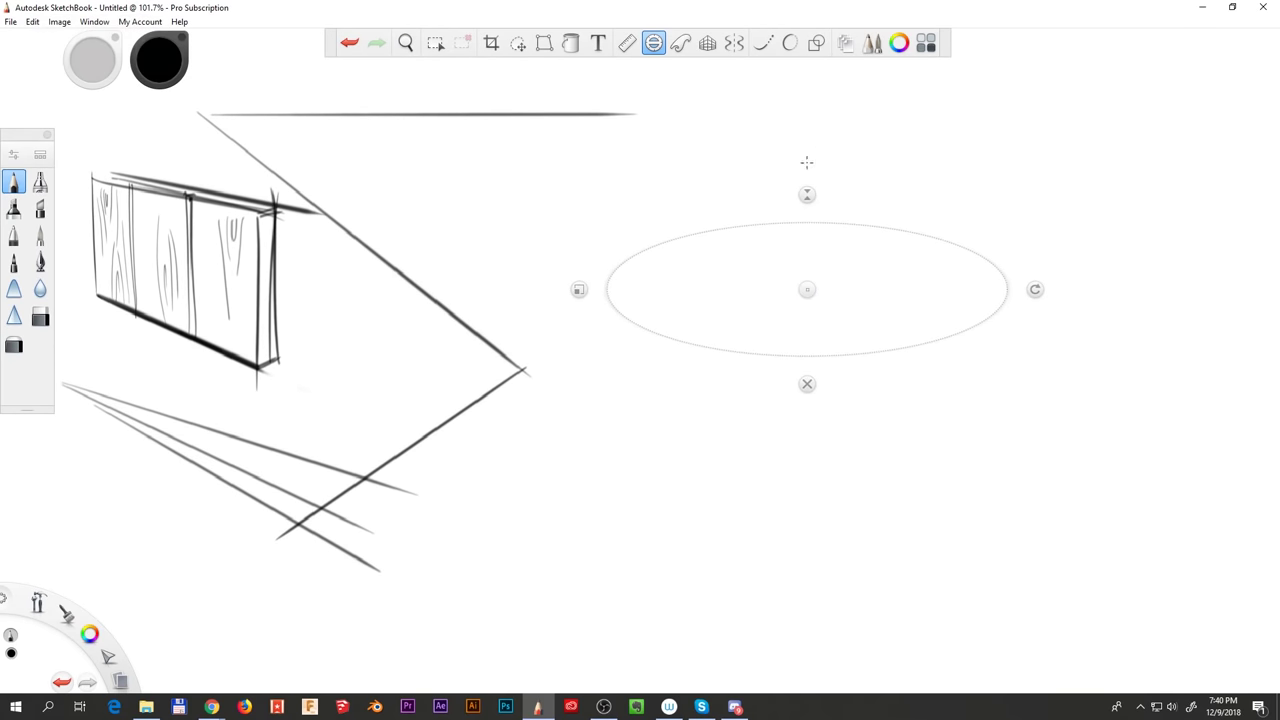
- Make the ellipse guide rounder and larger, tilt it clockwise, and level it again
mouse_move(808, 195)
mouse_down()
mouse_move(806, 126)
mouse_move(806, 261)
mouse_move(806, 94)
mouse_move(807, 217)
mouse_move(806, 131)
mouse_move(806, 177)
mouse_up()
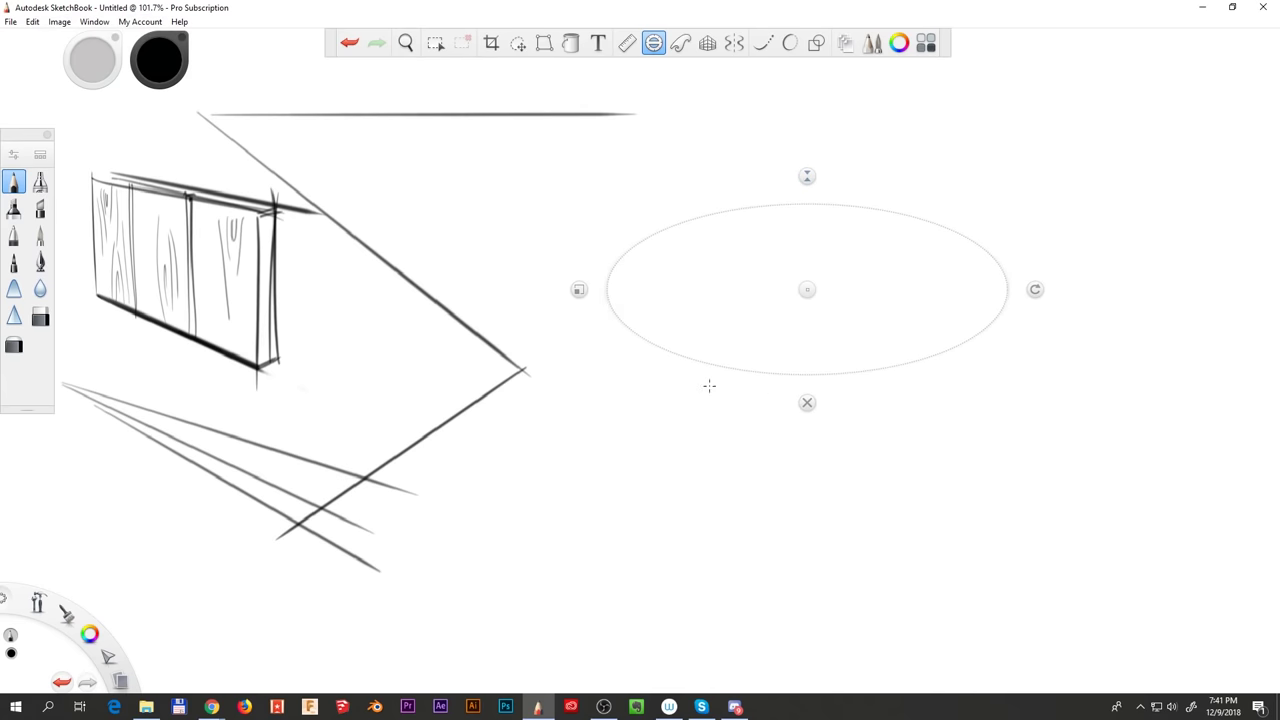
drag(579, 290, 543, 290)
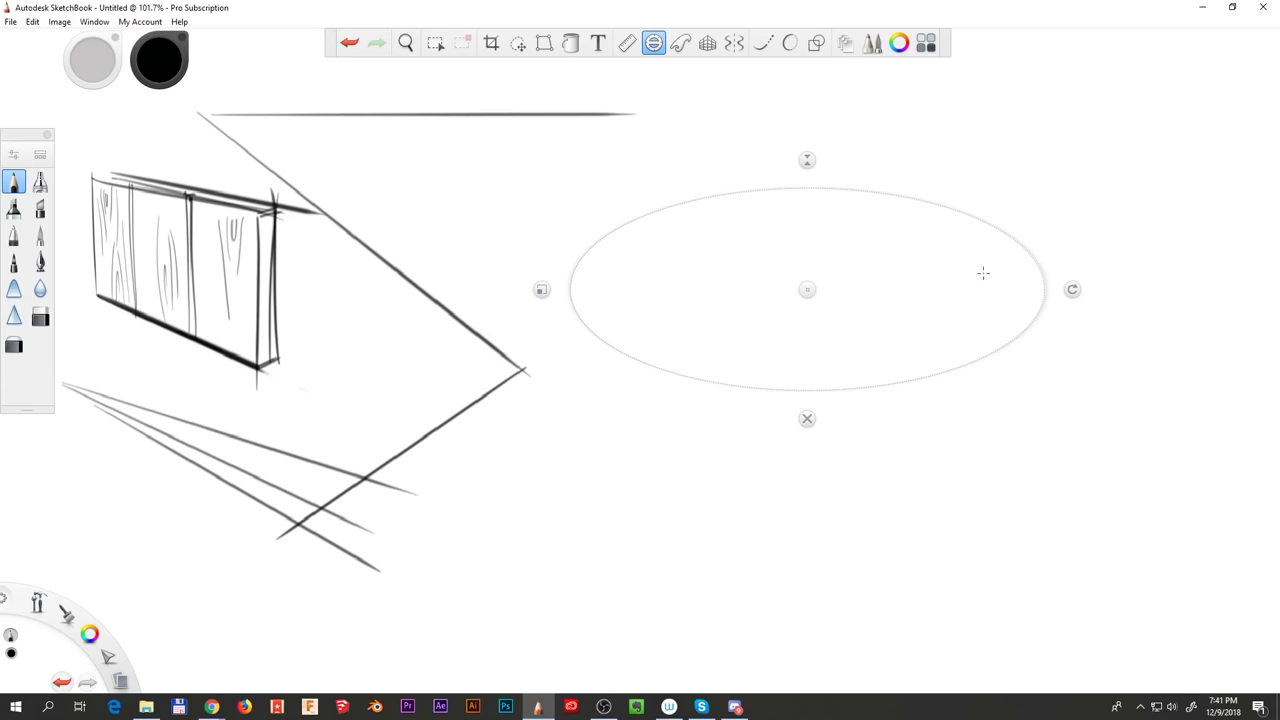
drag(1075, 291, 1062, 364)
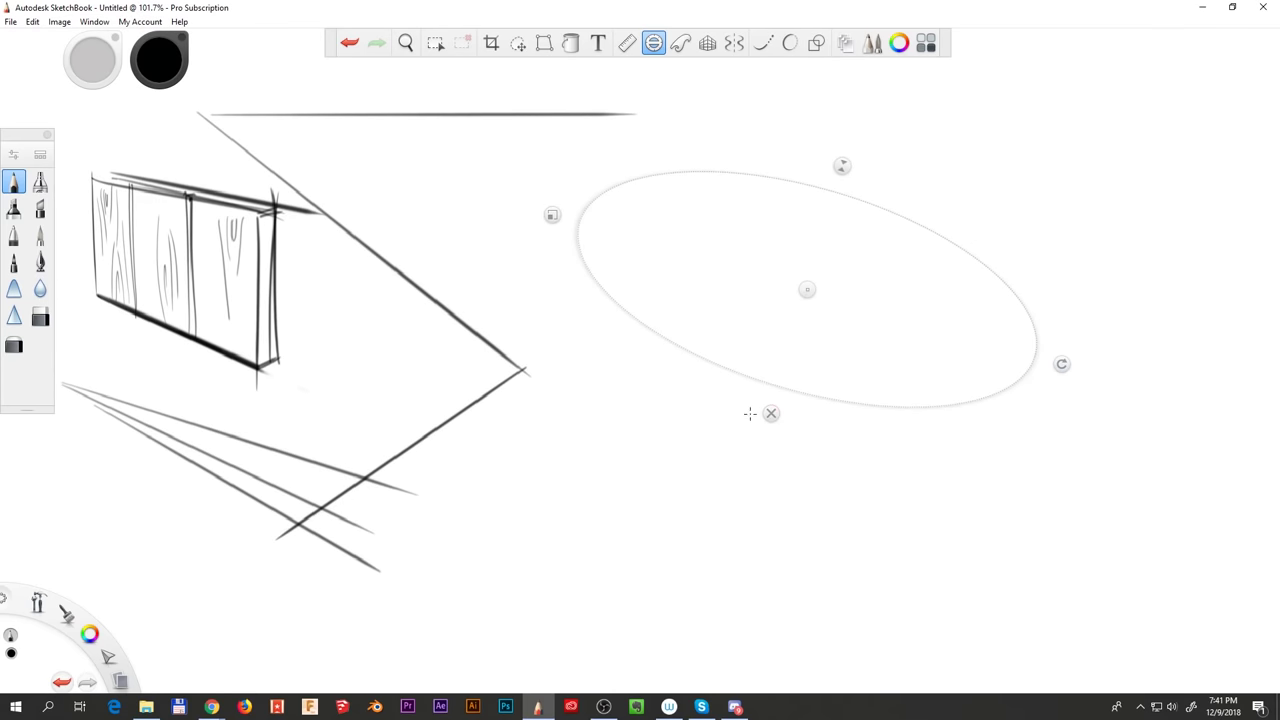
click(1061, 365)
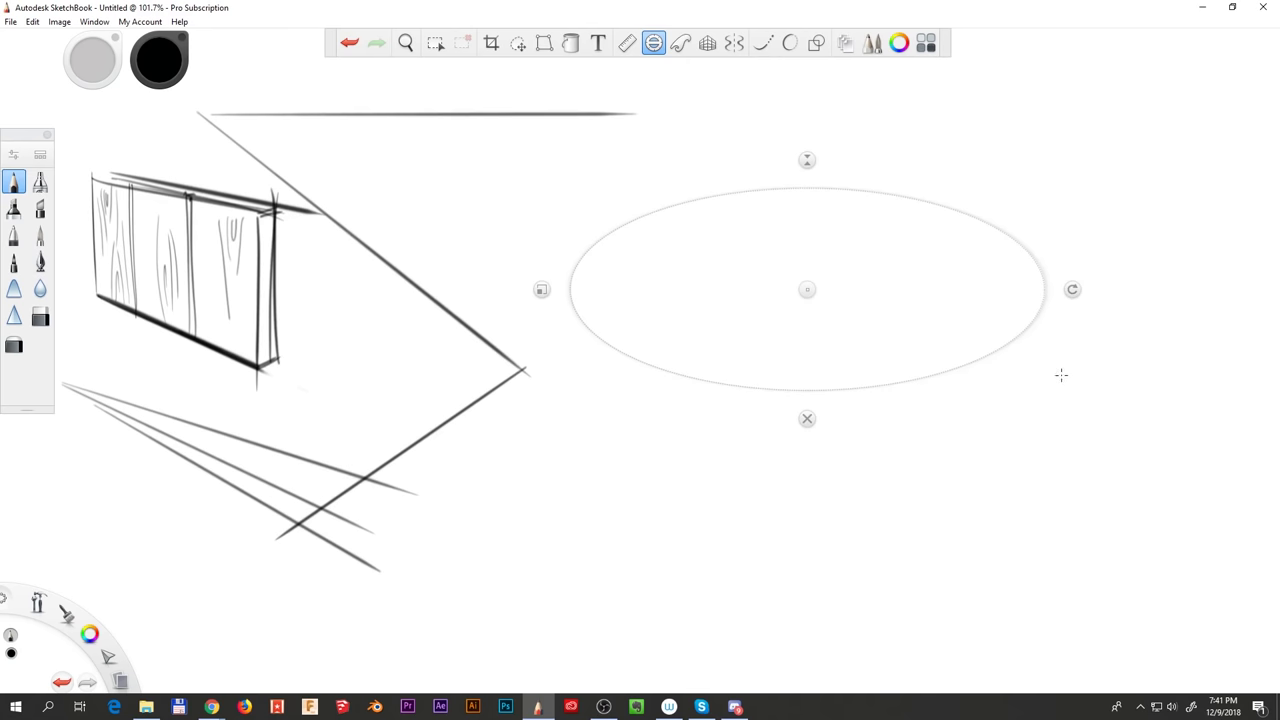
- Turn the ellipse guide into a perfect circle, scale it down, and close the guide
double_click(541, 290)
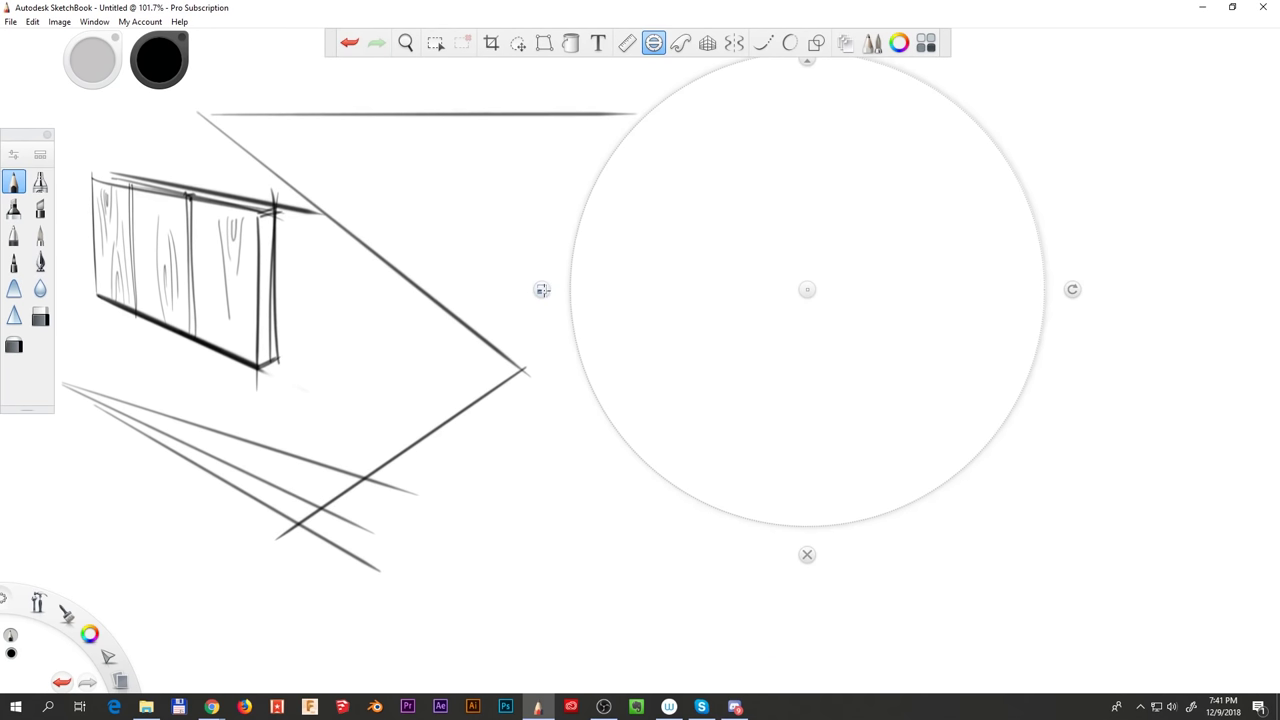
click(542, 290)
click(807, 157)
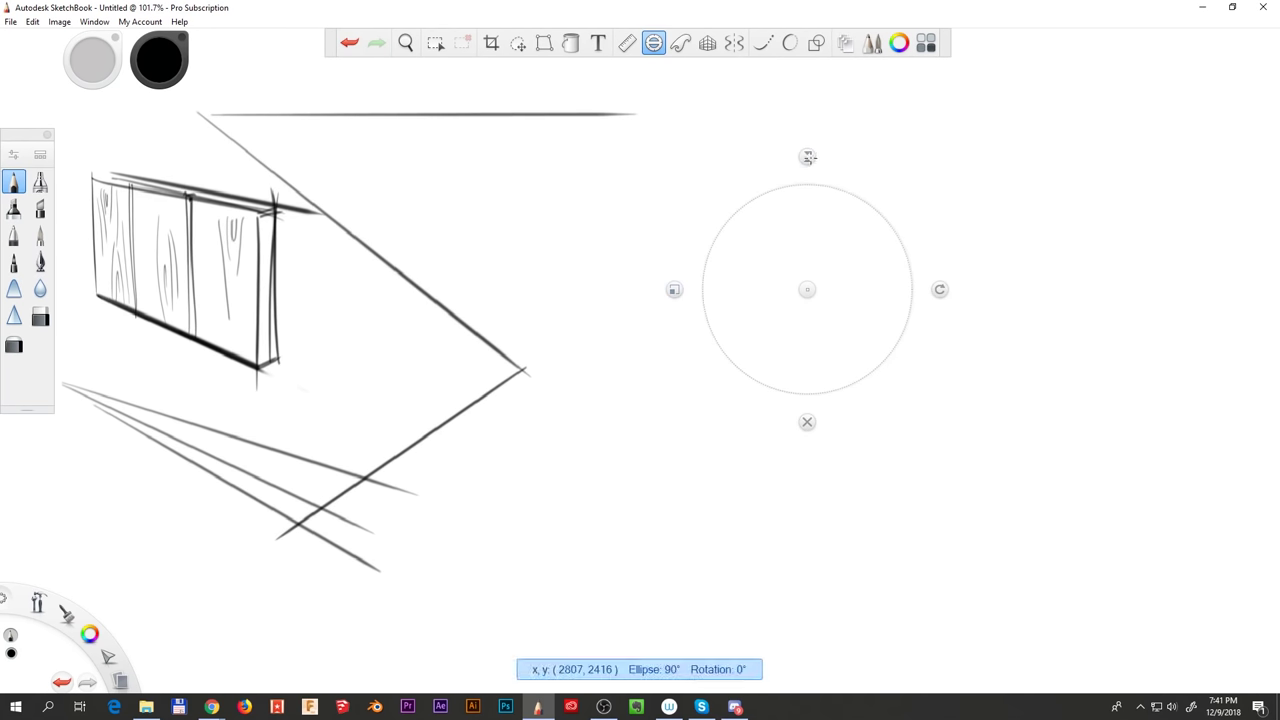
drag(807, 157, 807, 220)
click(807, 220)
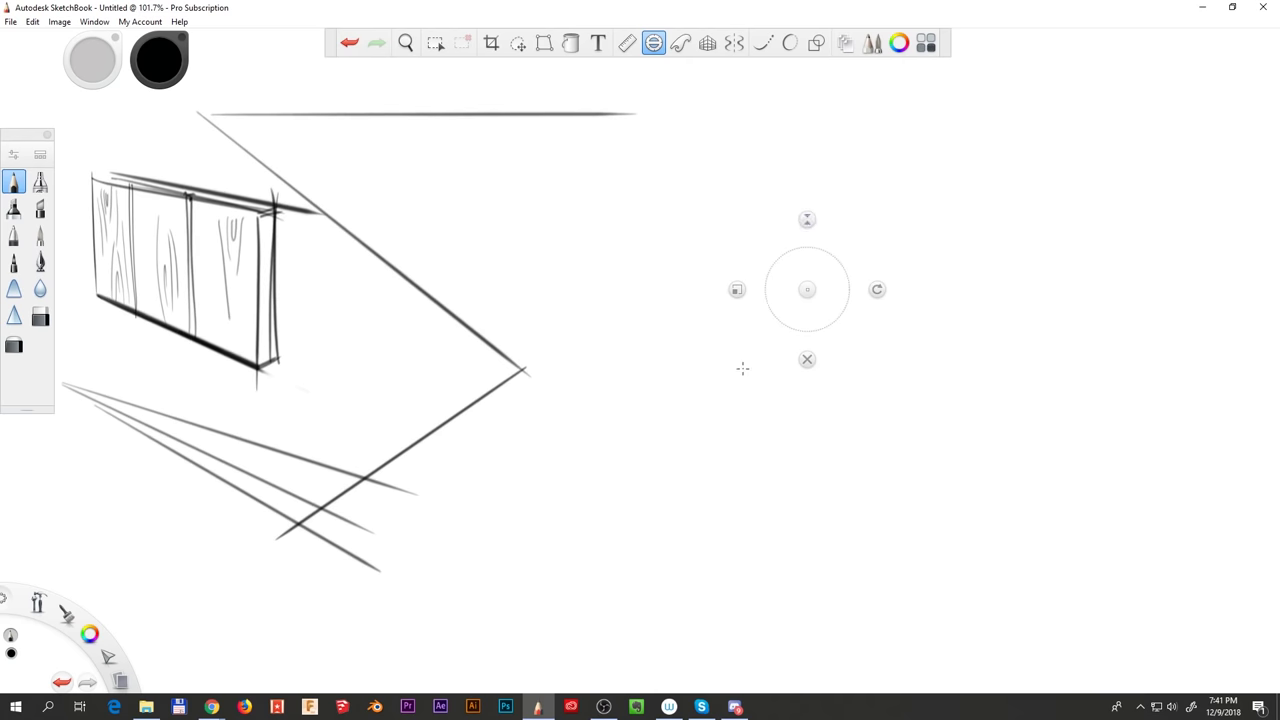
double_click(736, 290)
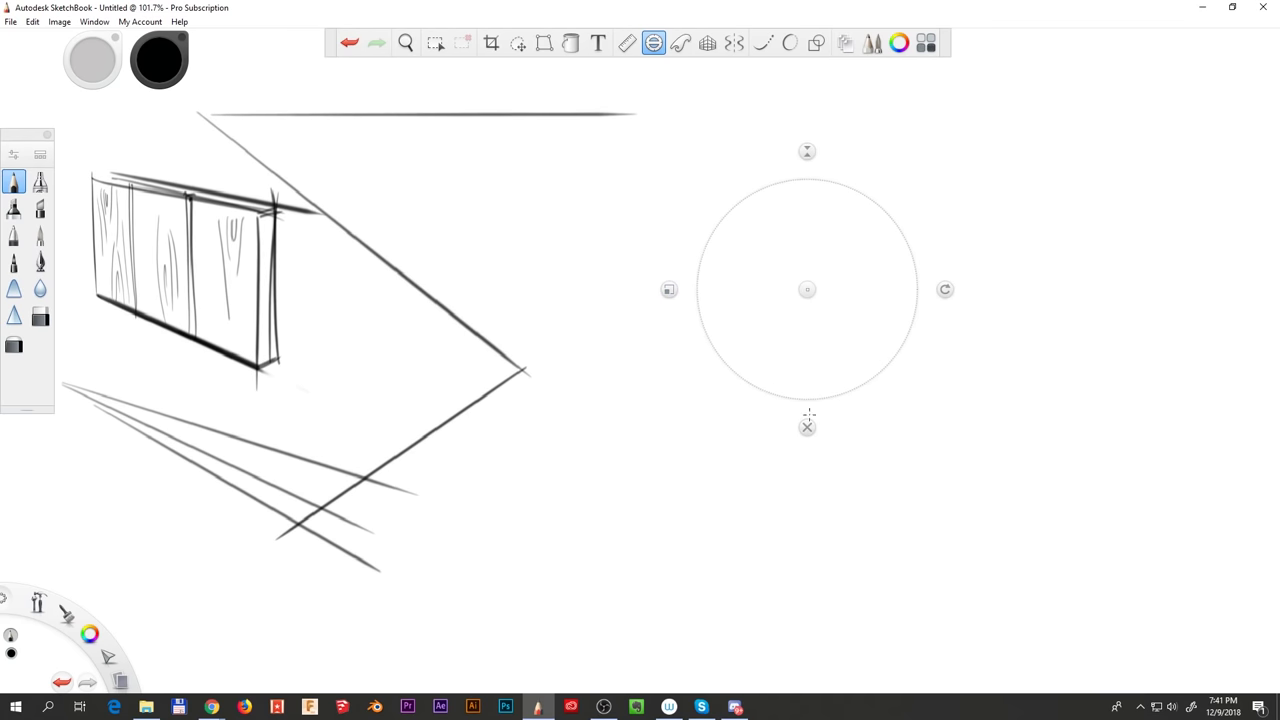
click(806, 427)
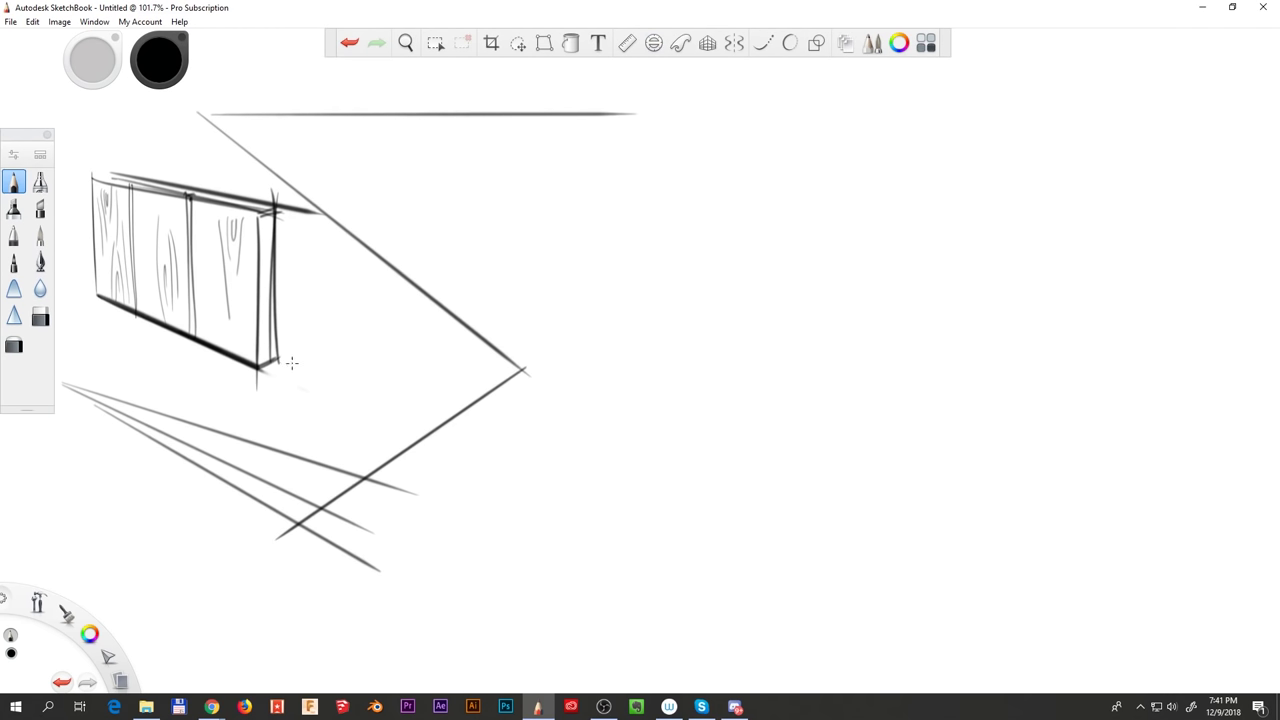
- Sketch a flat platform freehand from the panel's lower right corner, with doubled edge lines meeting at its far right corner
drag(361, 389, 556, 311)
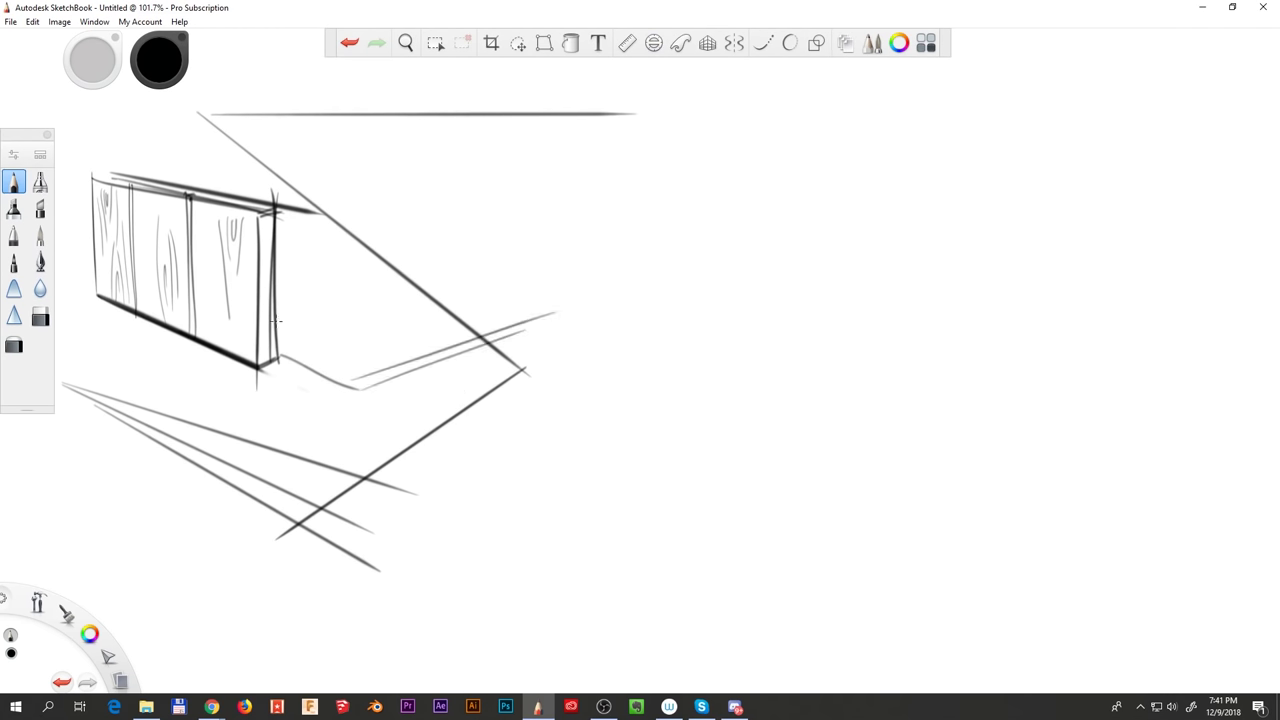
mouse_move(277, 322)
mouse_down()
mouse_move(370, 368)
mouse_move(360, 372)
mouse_move(577, 301)
mouse_up()
drag(325, 281, 537, 310)
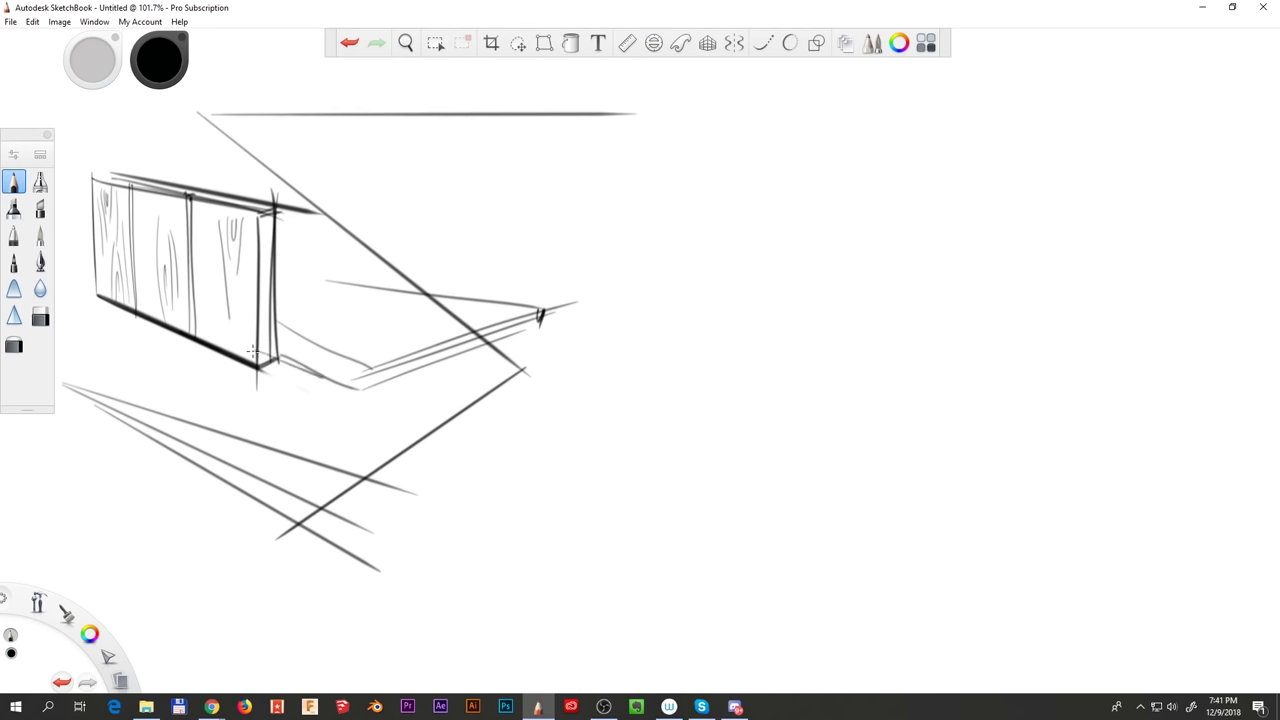
drag(358, 390, 585, 330)
drag(328, 271, 545, 315)
drag(247, 303, 425, 280)
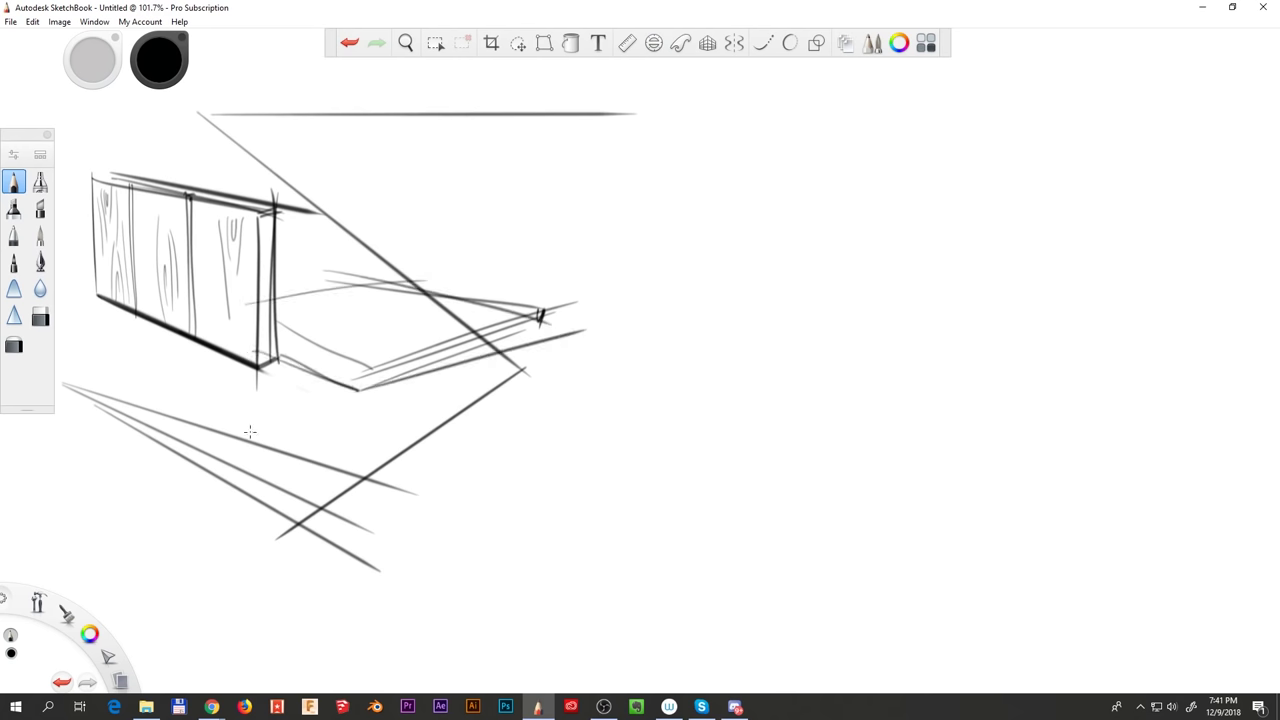
- Roughly erase the fanned lines below the panel and the long diagonal across it, and return to the pencil
drag(394, 529, 555, 494)
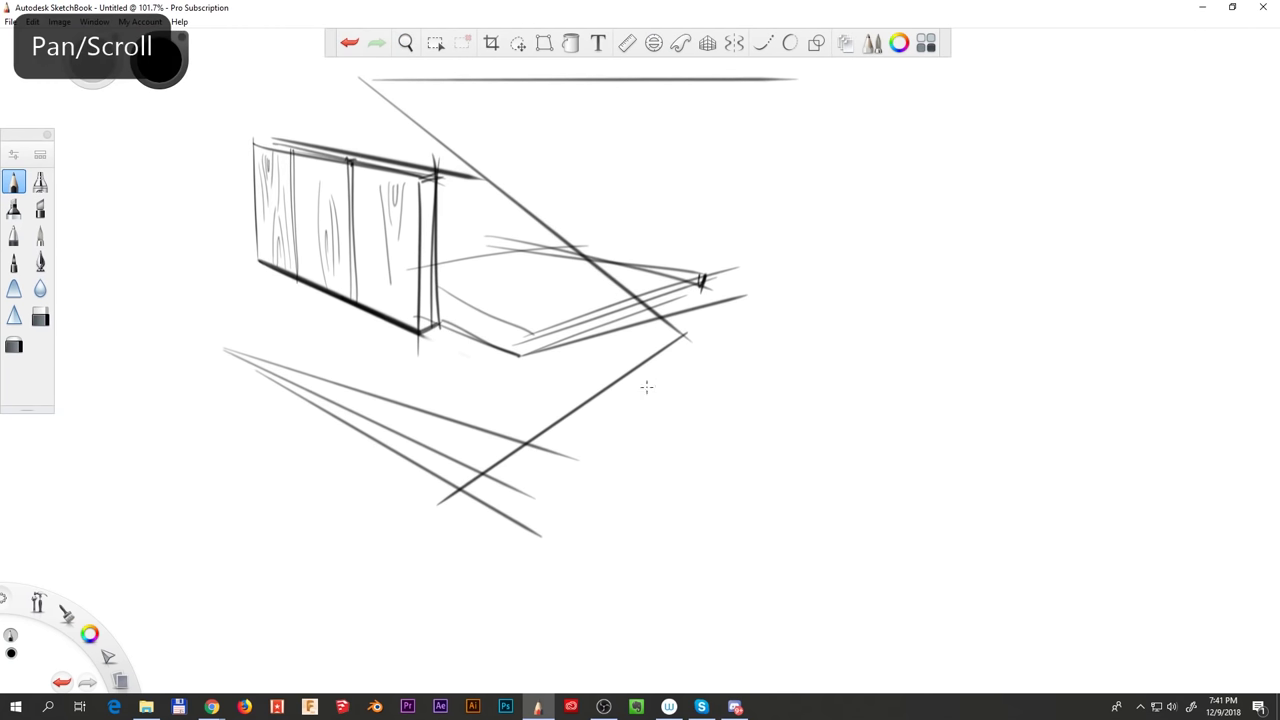
key(s)
mouse_move(689, 340)
mouse_down()
mouse_move(300, 385)
mouse_move(480, 465)
mouse_move(400, 455)
mouse_up()
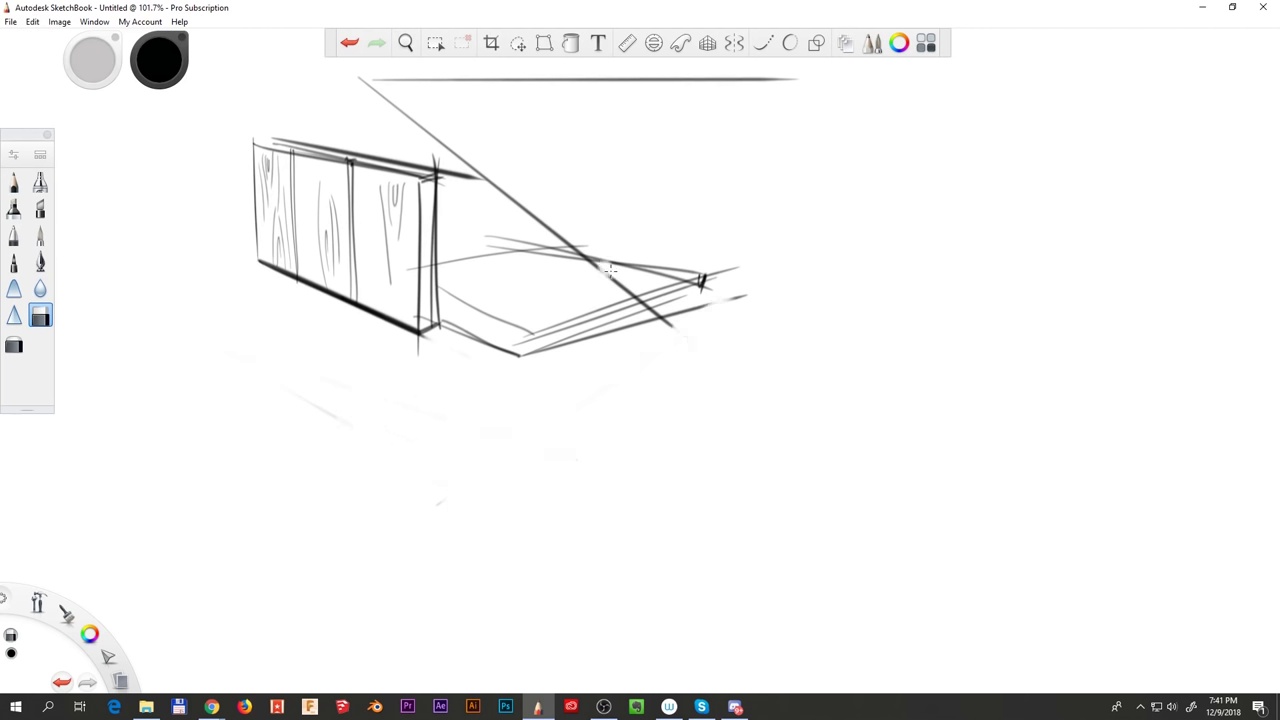
drag(598, 254, 370, 86)
key(s)
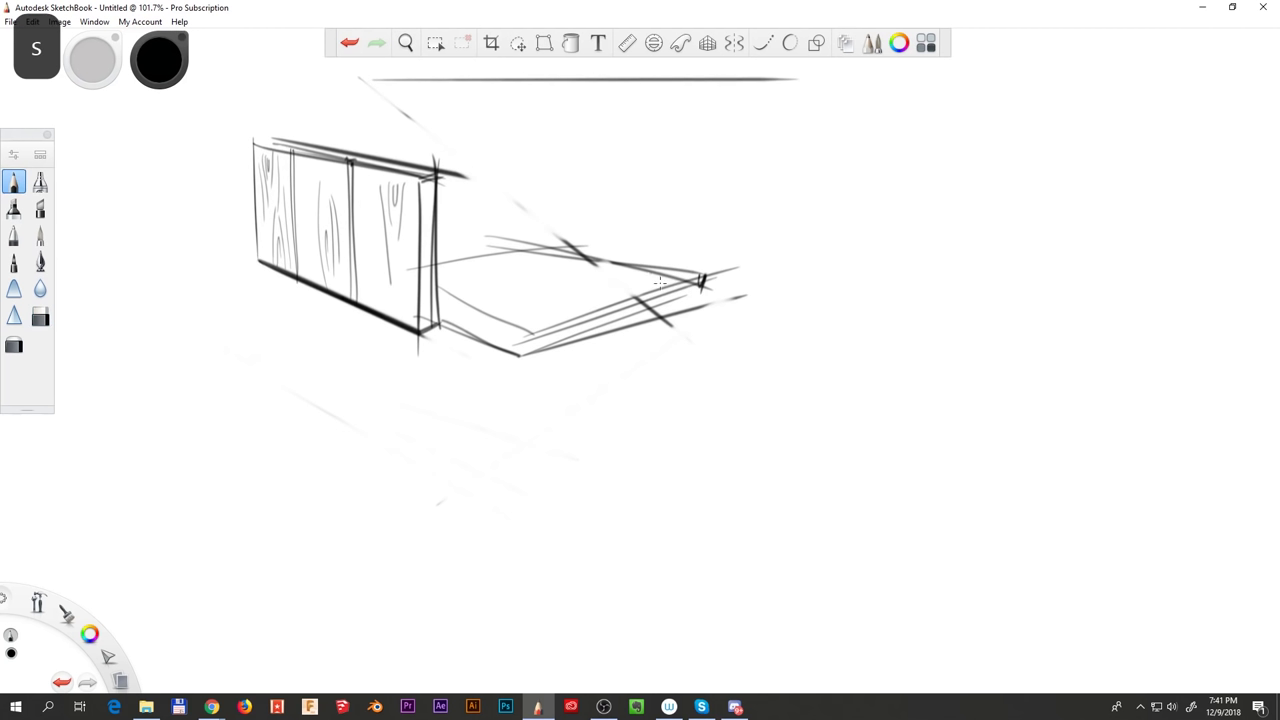
- Draw two light parallel lines beneath the platform and centre the ellipse guide near their left end
drag(402, 413, 740, 330)
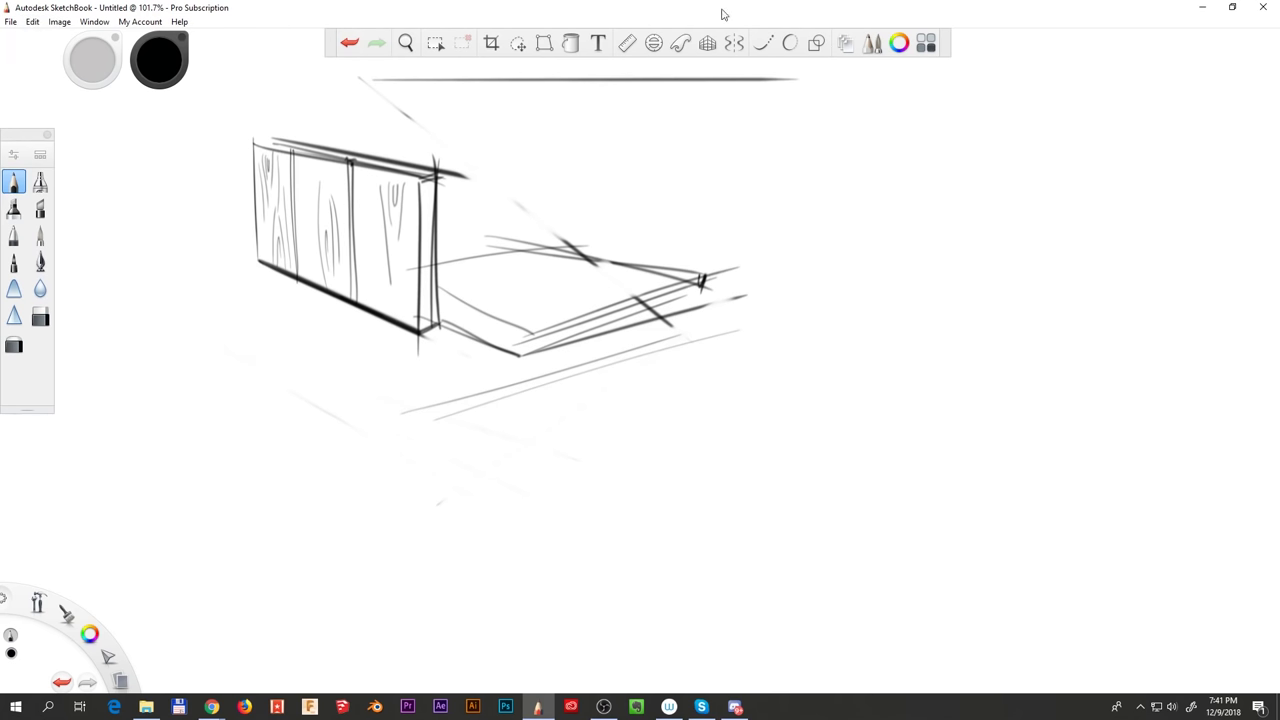
click(654, 44)
drag(810, 289, 465, 404)
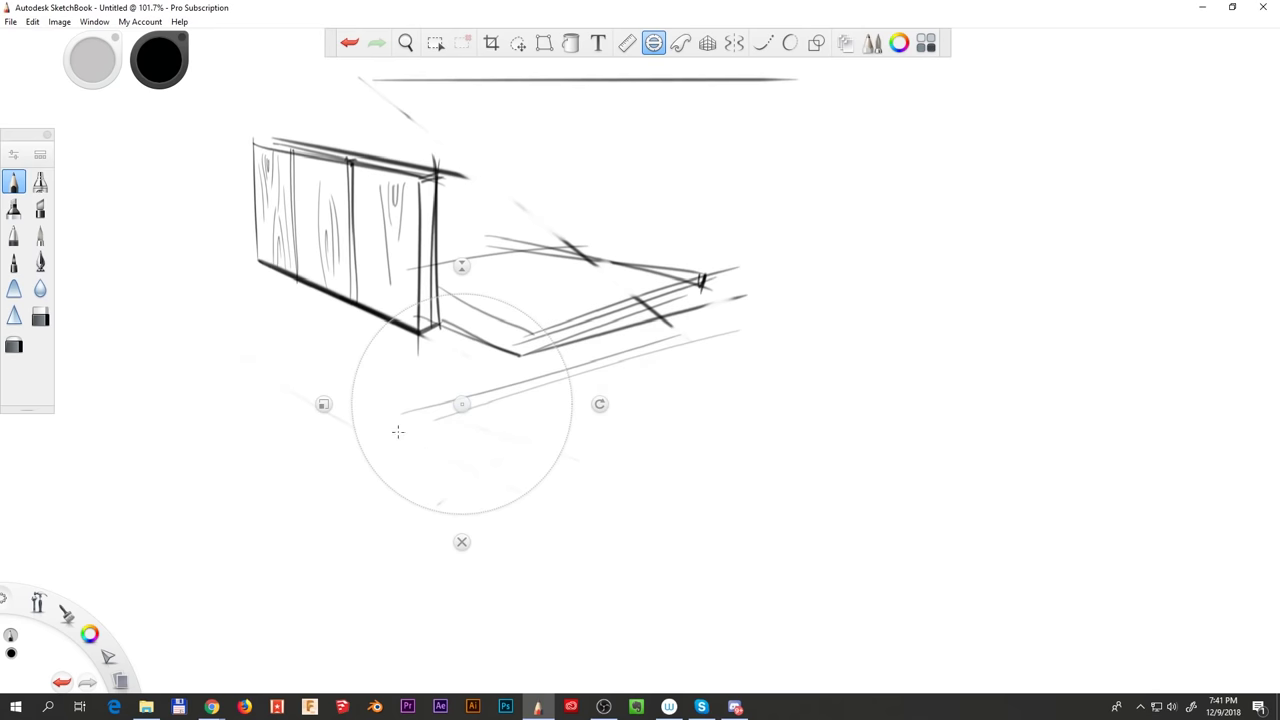
- Shrink the ellipse guide, rotate it to about 106°, narrow it to a 32° ellipse, and trace the wheel's outline
drag(323, 405, 374, 404)
drag(549, 404, 439, 320)
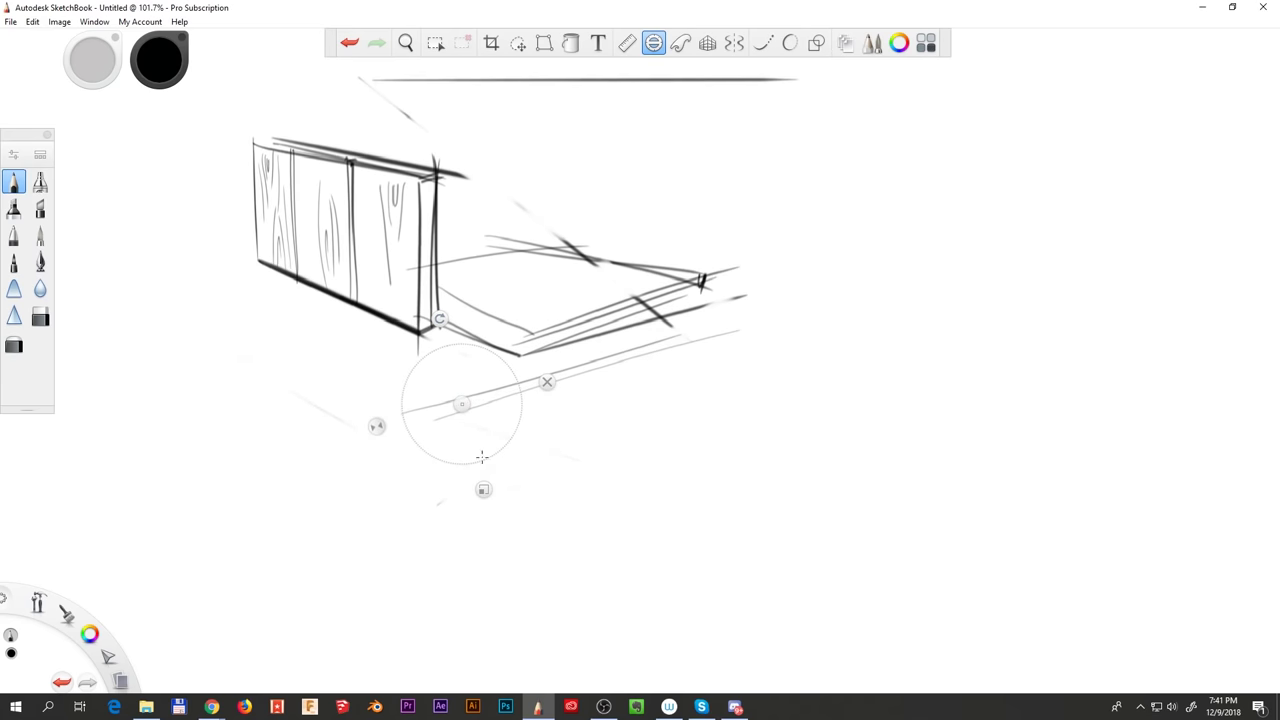
drag(374, 428, 383, 428)
drag(443, 313, 440, 313)
drag(488, 490, 427, 360)
- Shift the ellipse guide slightly to the right, trace the wheel's thick outer edge, and move the guide back toward the wheel's centre
drag(454, 405, 461, 404)
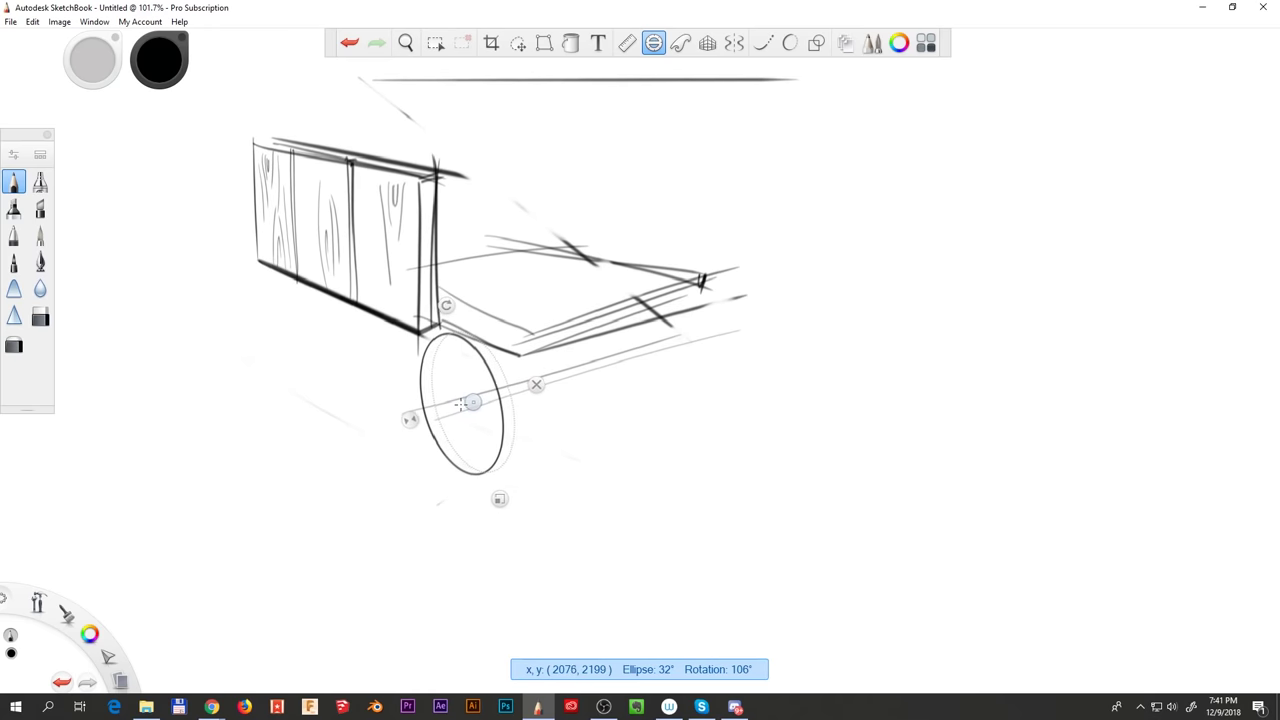
mouse_move(503, 470)
mouse_down()
mouse_move(516, 440)
mouse_move(470, 335)
mouse_move(503, 471)
mouse_up()
drag(475, 400, 463, 404)
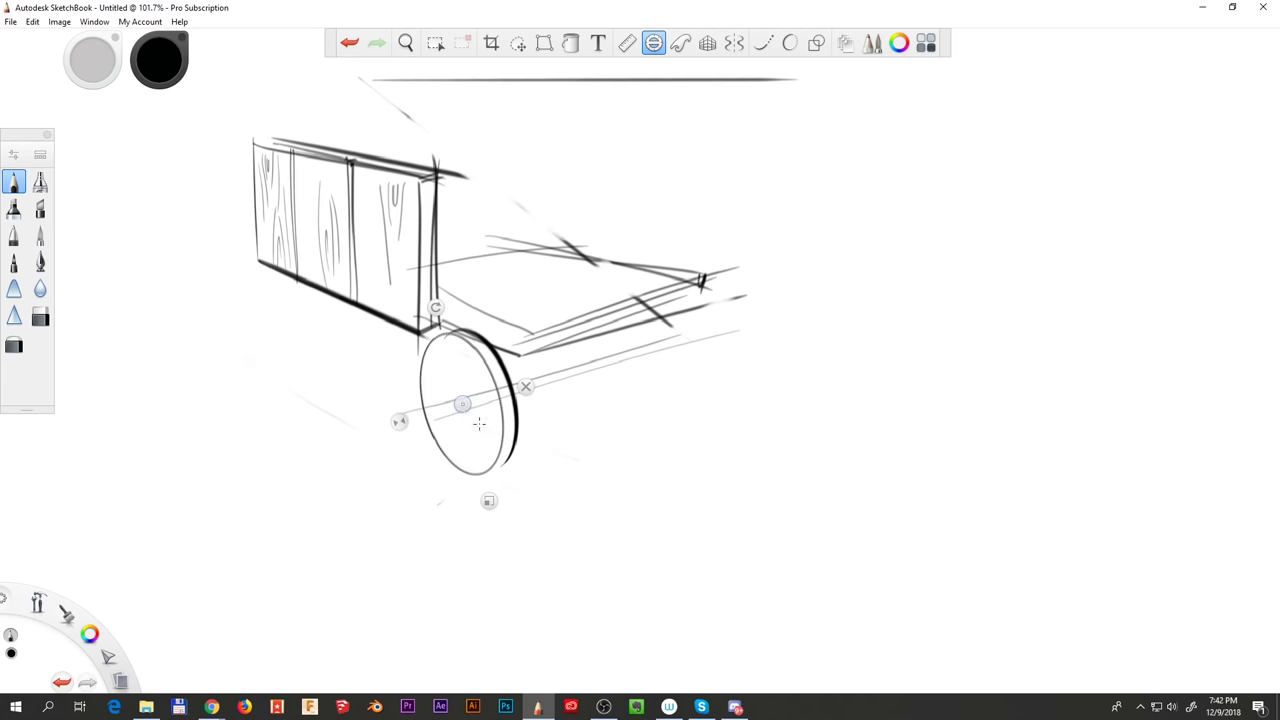
- Shrink the ellipse guide, trace two offset ellipses for the wheel's inner rim, and close the guide
drag(488, 500, 483, 486)
drag(410, 418, 412, 417)
mouse_move(474, 356)
mouse_down()
mouse_move(450, 351)
mouse_move(491, 440)
mouse_move(470, 401)
mouse_up()
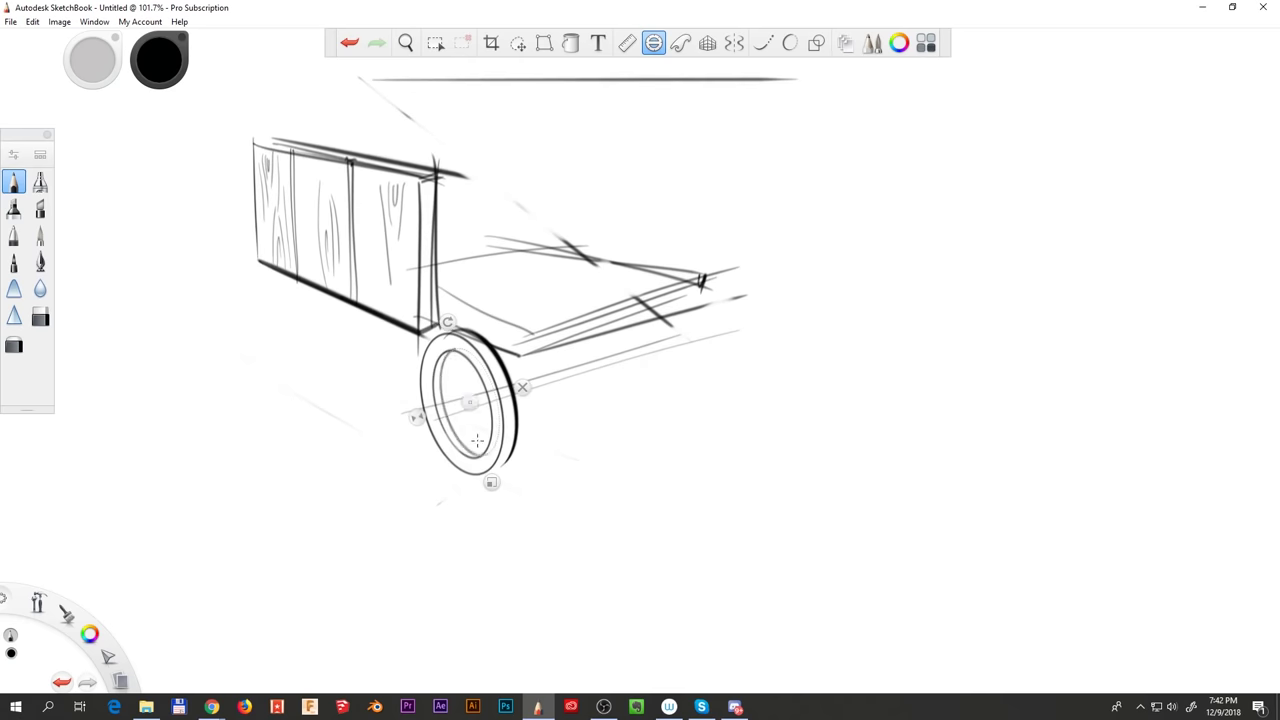
click(522, 387)
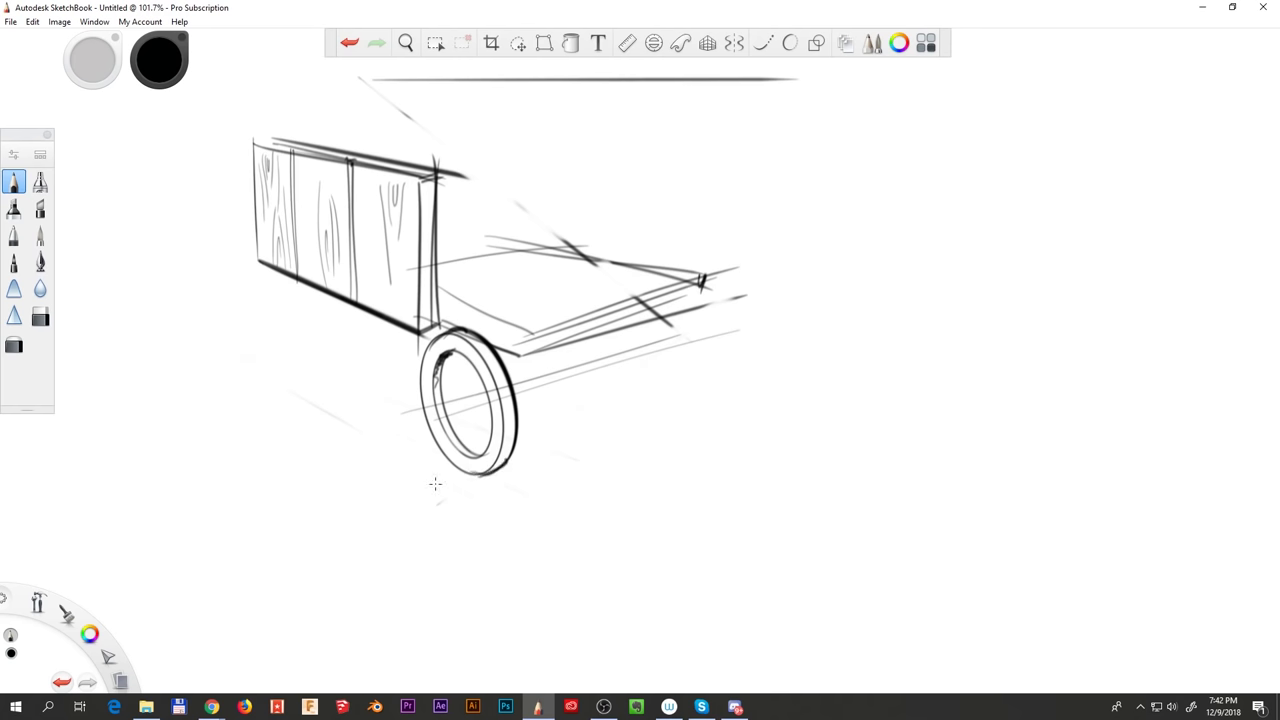
- Bring up the French curve guide in the empty area beside the wheel and close it again
key(space)
drag(893, 470, 627, 490)
click(680, 45)
drag(640, 361, 747, 373)
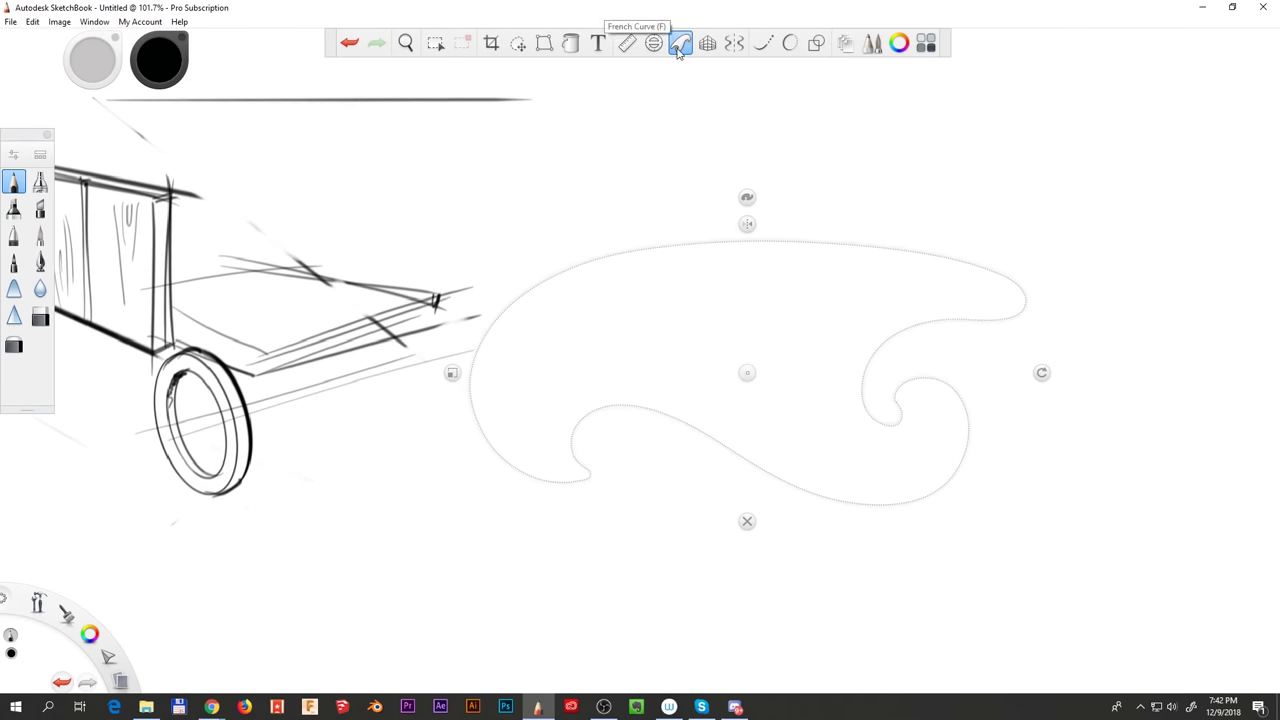
click(747, 521)
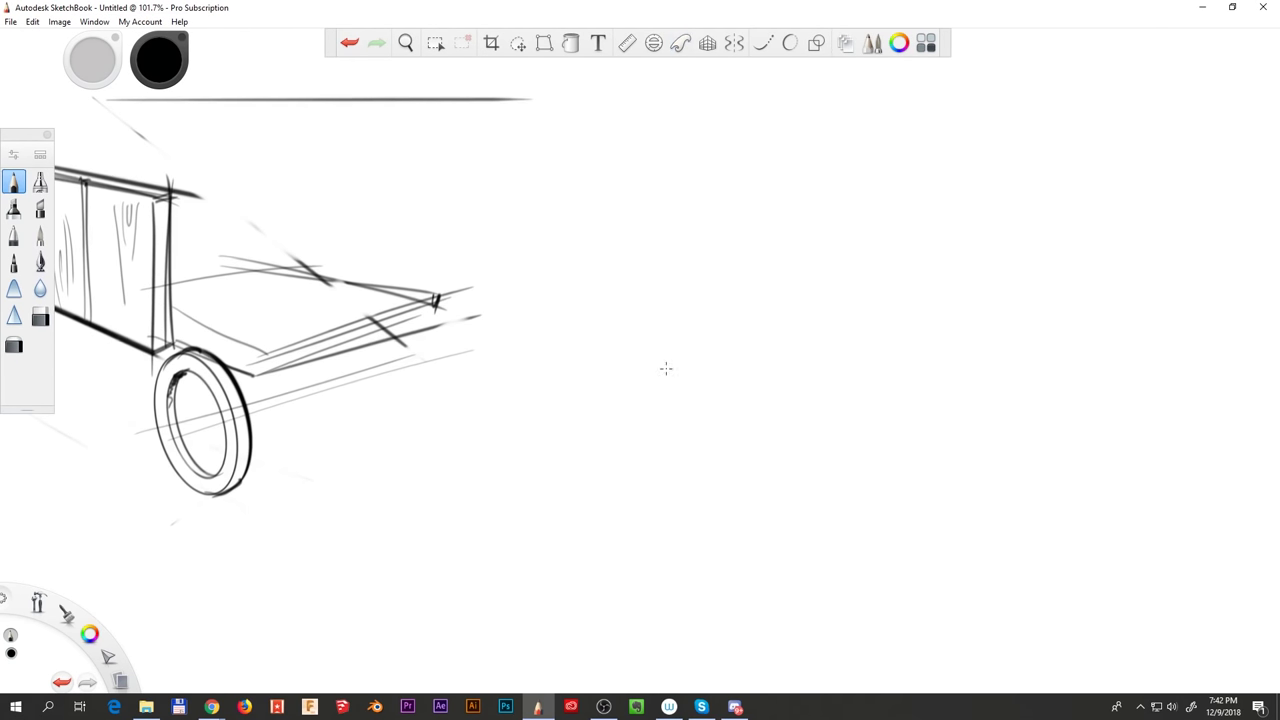
- Sketch a car in side view freehand beside the wheel, with ground lines, curved body, domed roof and left wheel
drag(520, 376, 1096, 357)
mouse_move(525, 375)
mouse_down()
mouse_move(1056, 372)
mouse_move(744, 285)
mouse_move(990, 330)
mouse_up()
drag(572, 345, 1010, 320)
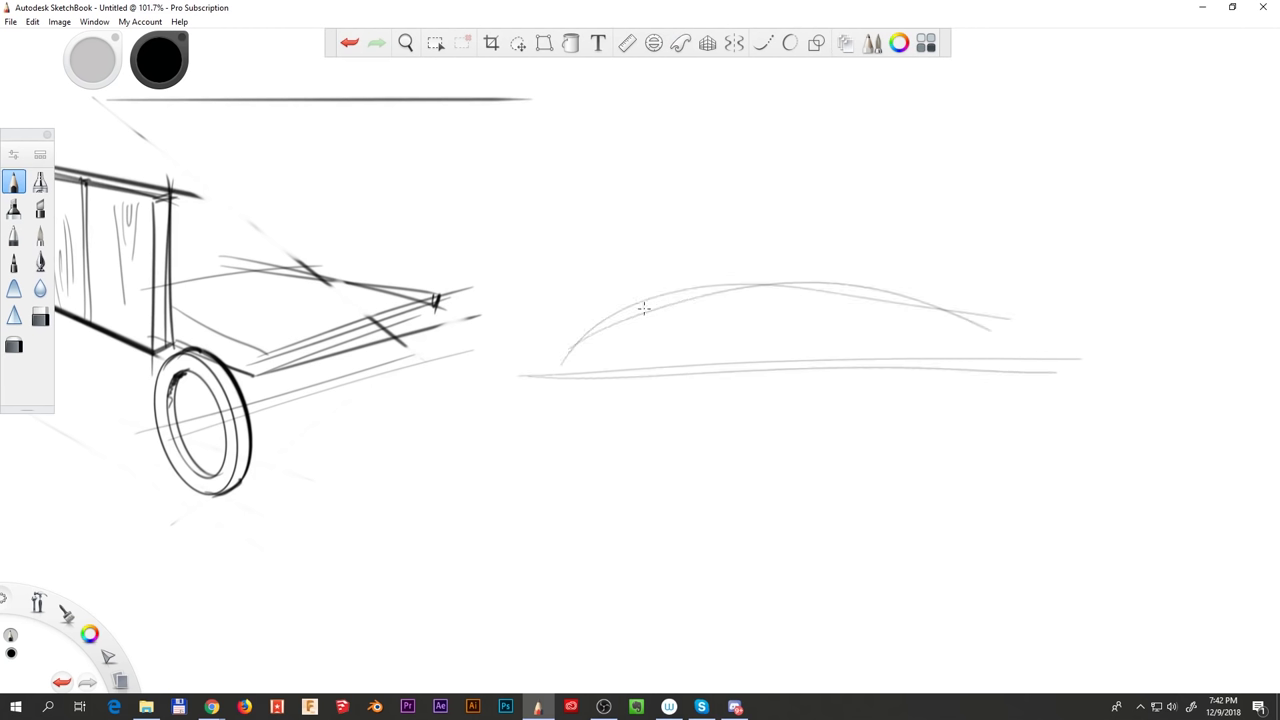
mouse_move(645, 308)
mouse_down()
mouse_move(897, 286)
mouse_move(908, 296)
mouse_up()
drag(566, 360, 928, 293)
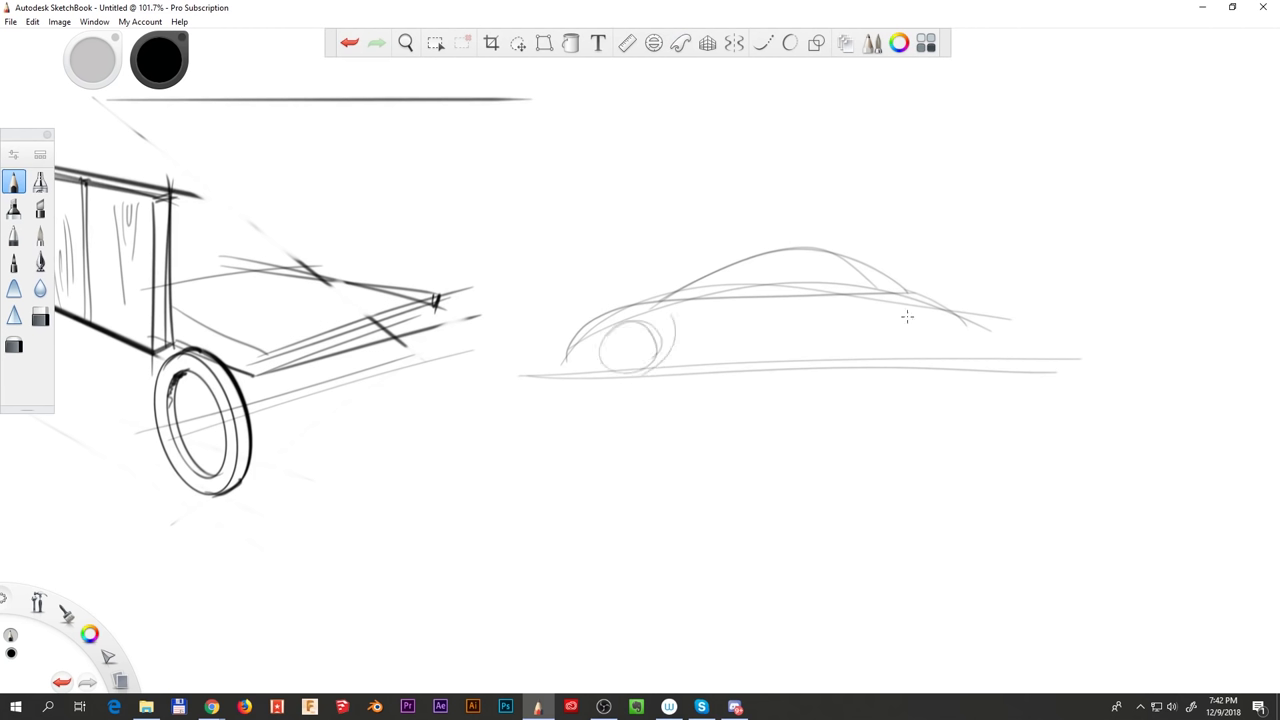
- Add the car's right wheel, lower body line and rear detail, and reinforce the long shoulder lines along the body
drag(875, 328, 877, 334)
drag(656, 366, 962, 356)
drag(946, 349, 940, 337)
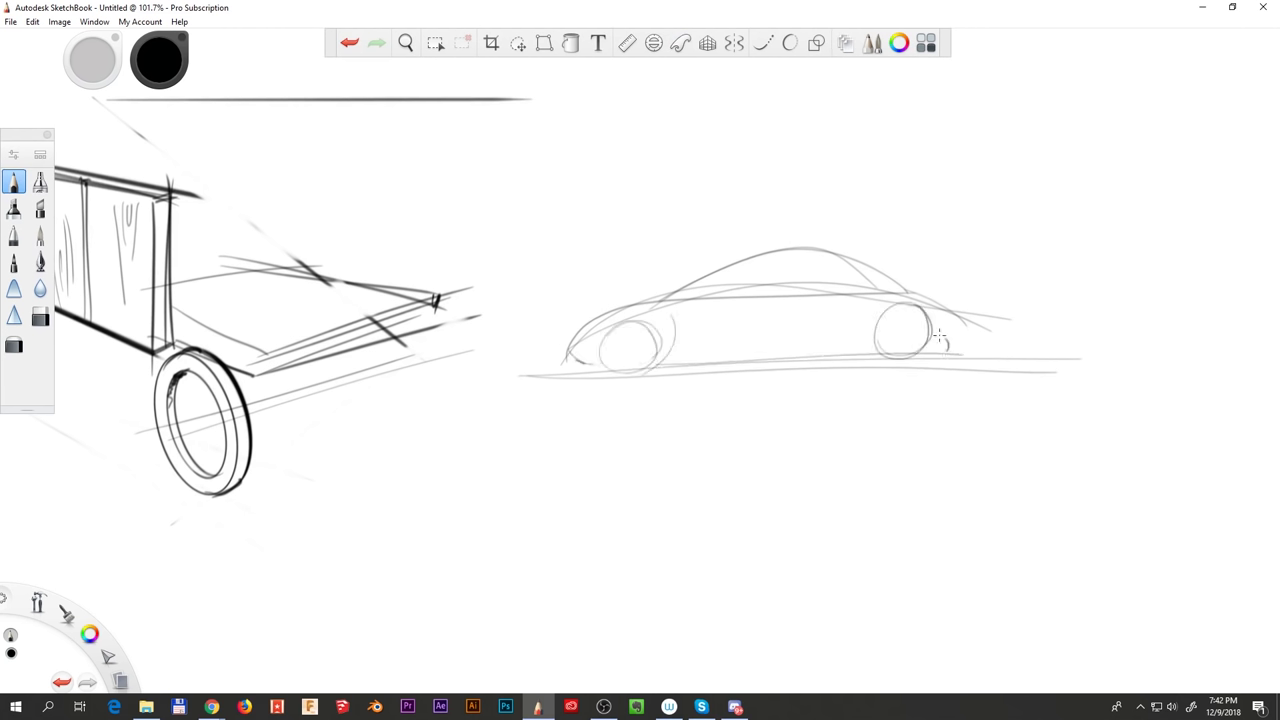
drag(555, 350, 955, 286)
drag(630, 296, 926, 285)
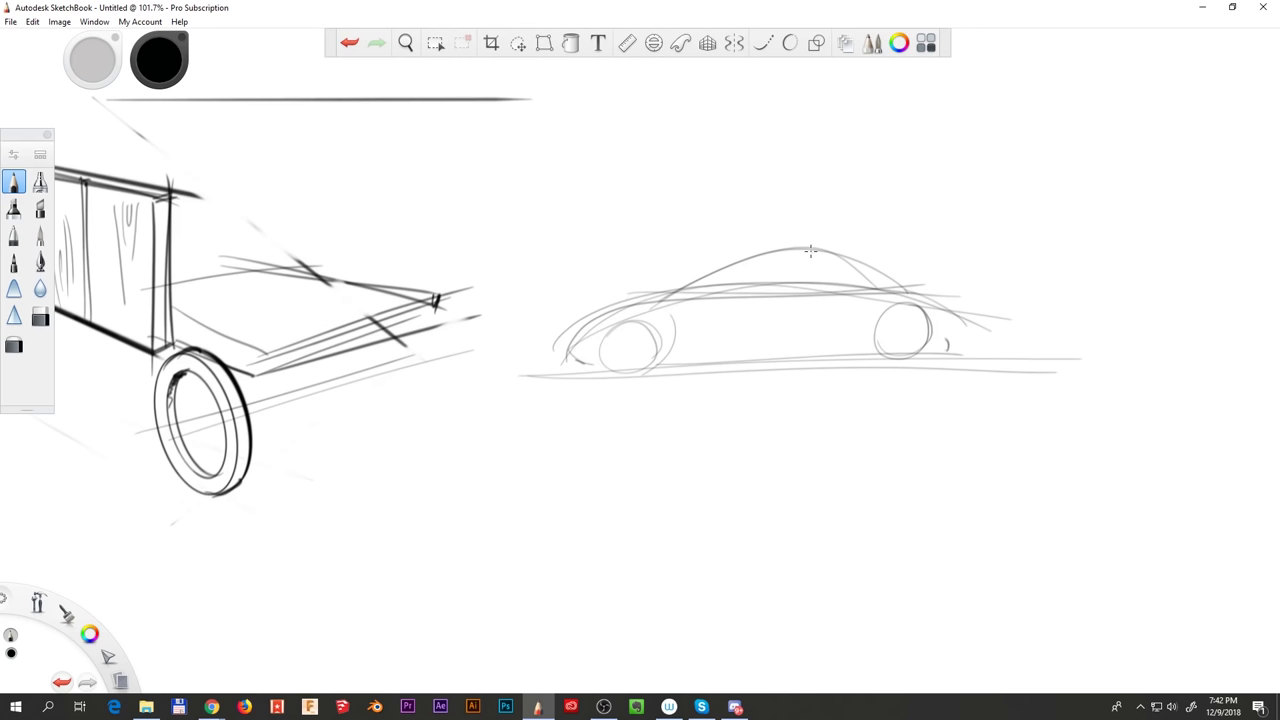
- Bring up the French curve guide and place it in the empty area to the right of the car
key(space)
drag(797, 348, 637, 411)
click(686, 44)
drag(748, 374, 825, 301)
key(space)
drag(734, 478, 232, 512)
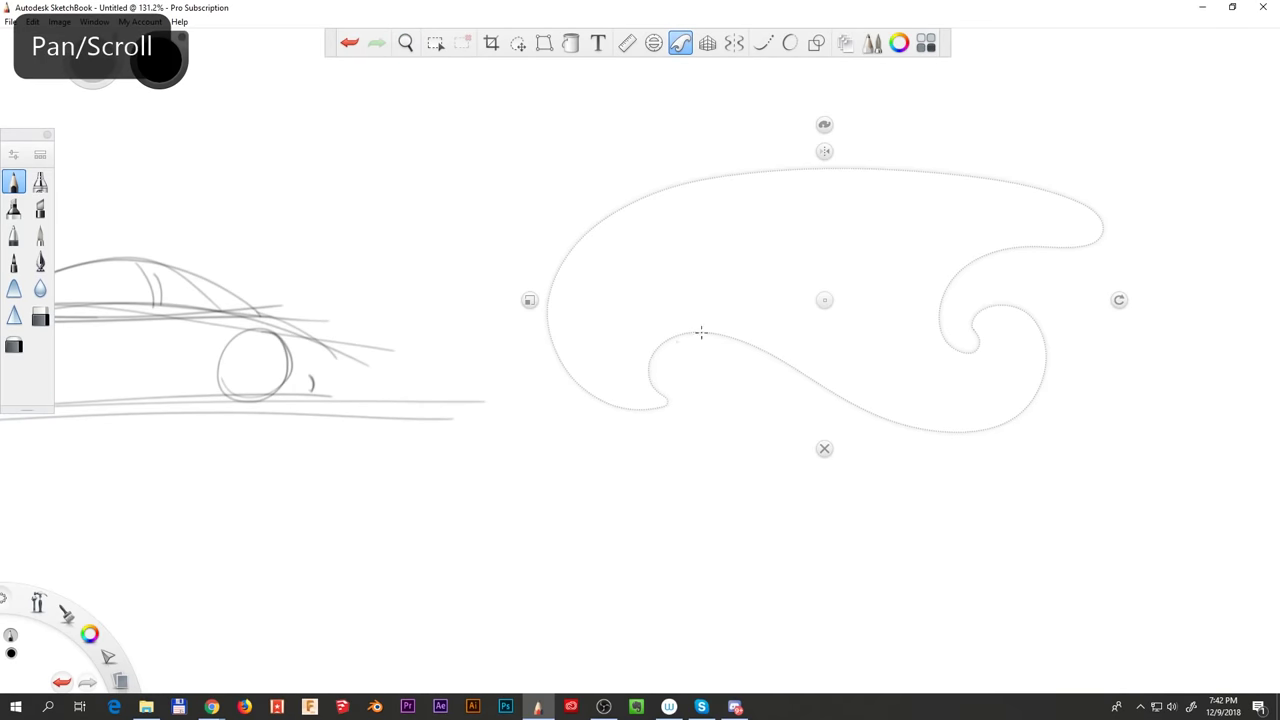
- Scale the French curve guide down slightly, tilt it a little counterclockwise, and reposition it
mouse_move(530, 301)
mouse_down()
mouse_move(461, 301)
mouse_move(591, 301)
mouse_move(550, 301)
mouse_up()
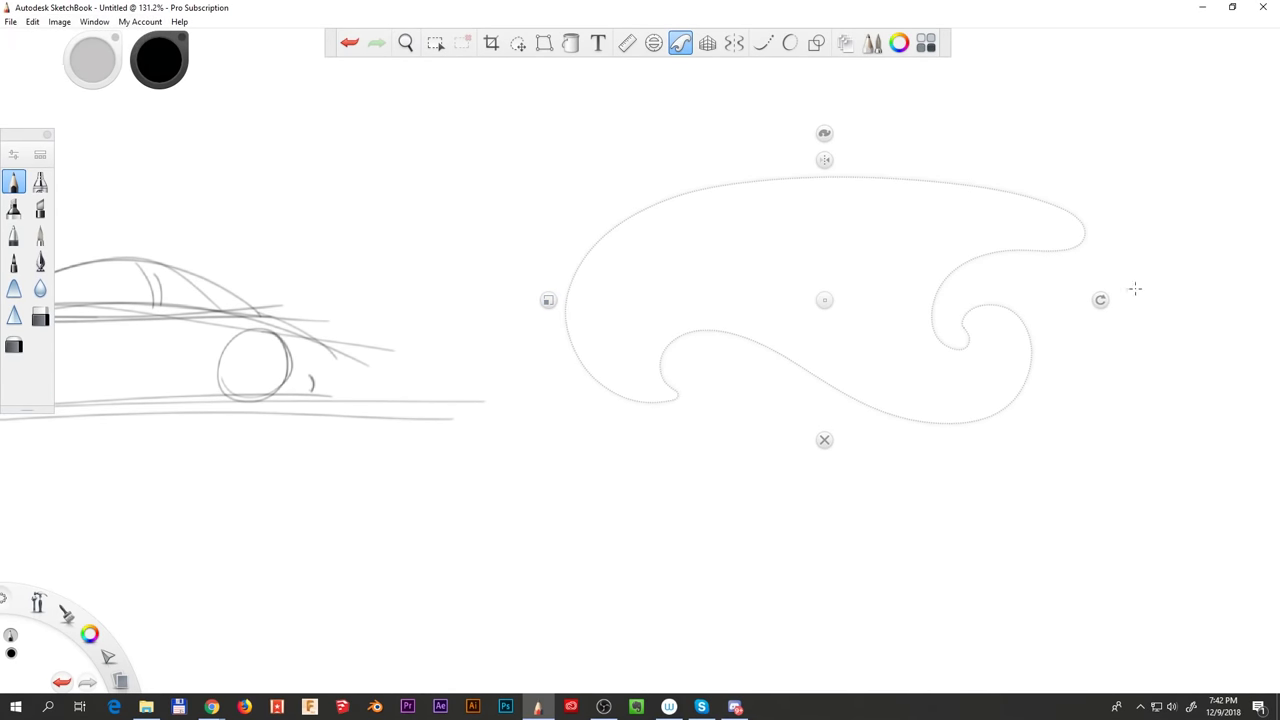
mouse_move(1103, 300)
mouse_down()
mouse_move(1097, 337)
mouse_move(1099, 272)
mouse_move(1100, 303)
mouse_move(1100, 287)
mouse_up()
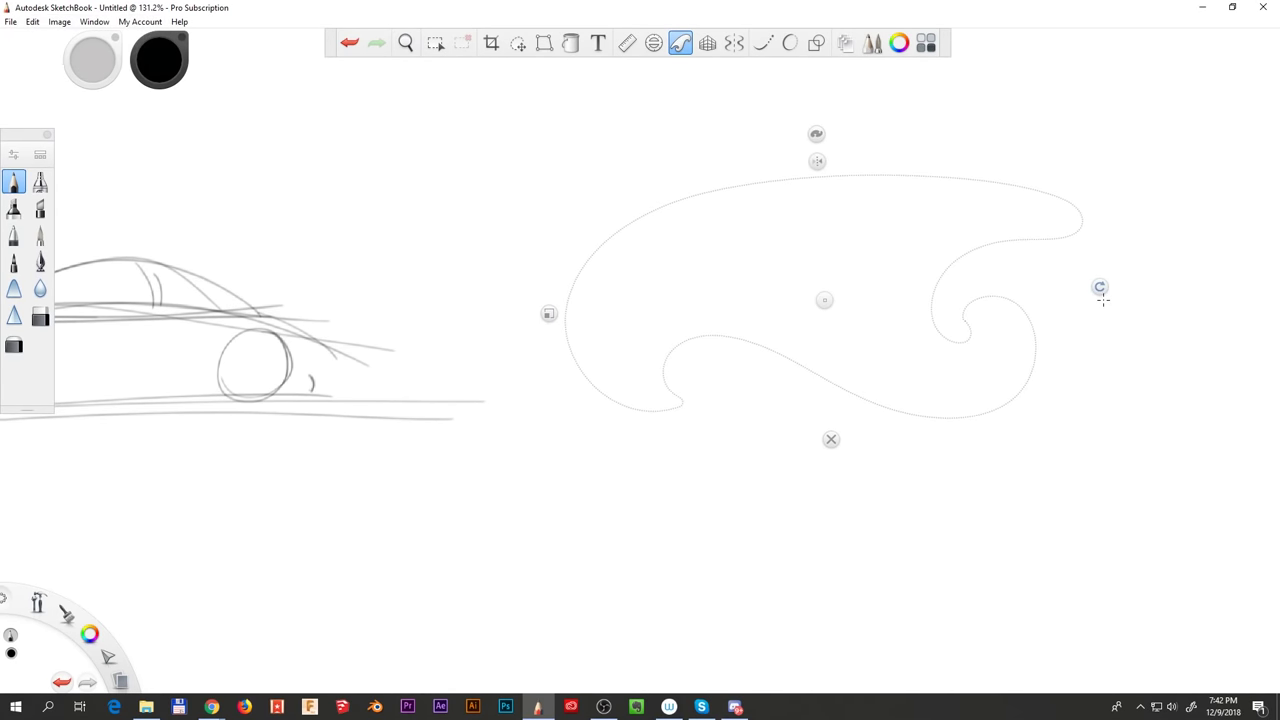
drag(826, 301, 840, 288)
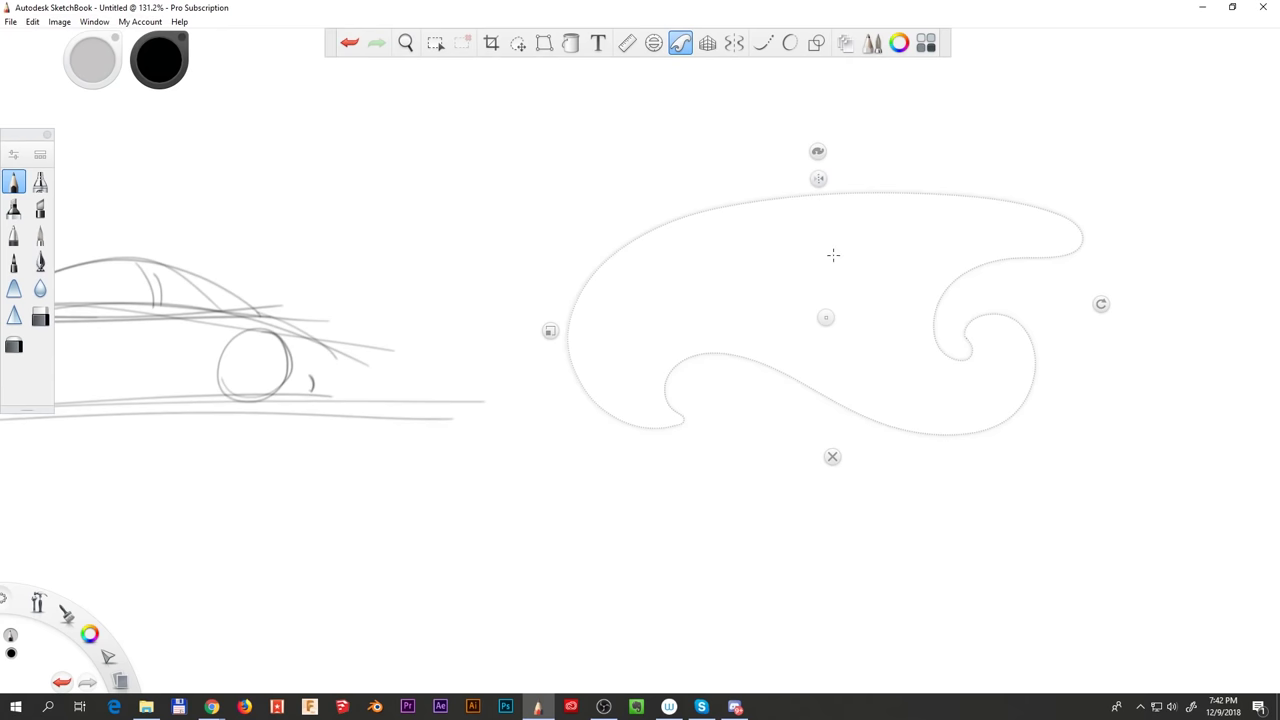
- Cycle through the available French curve guide shapes to compare them
click(817, 151)
click(818, 151)
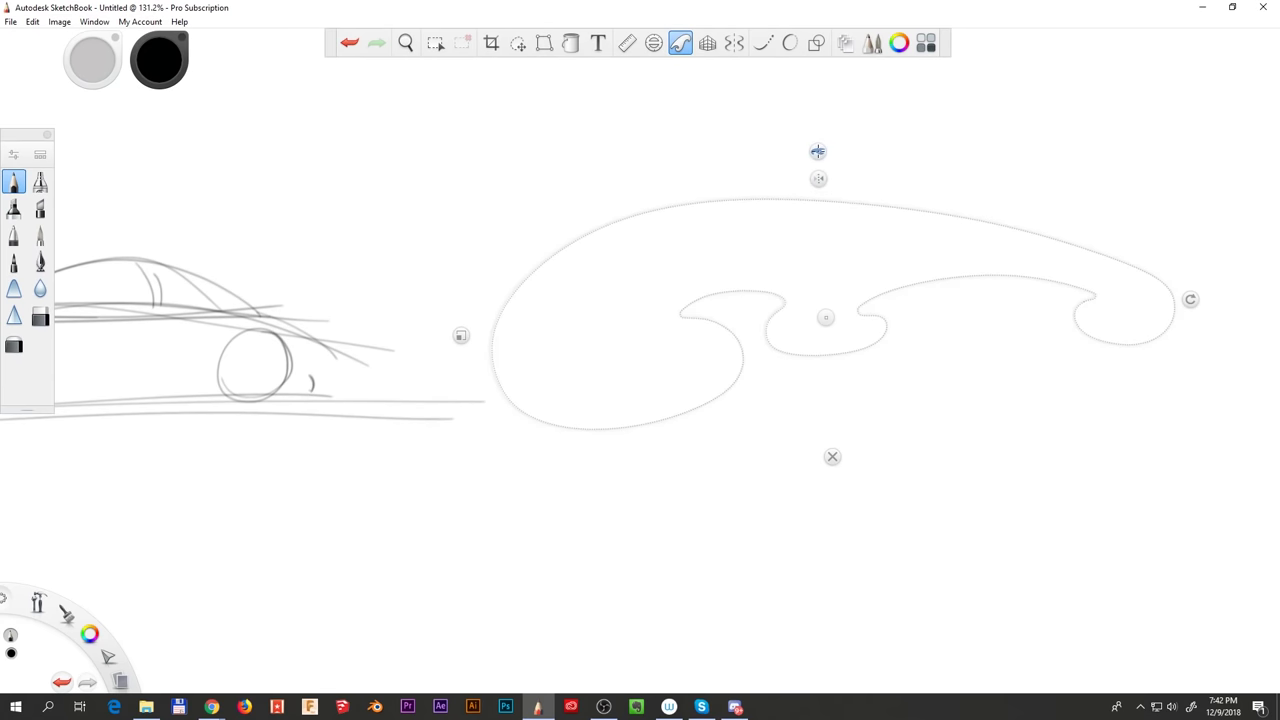
click(817, 151)
click(818, 151)
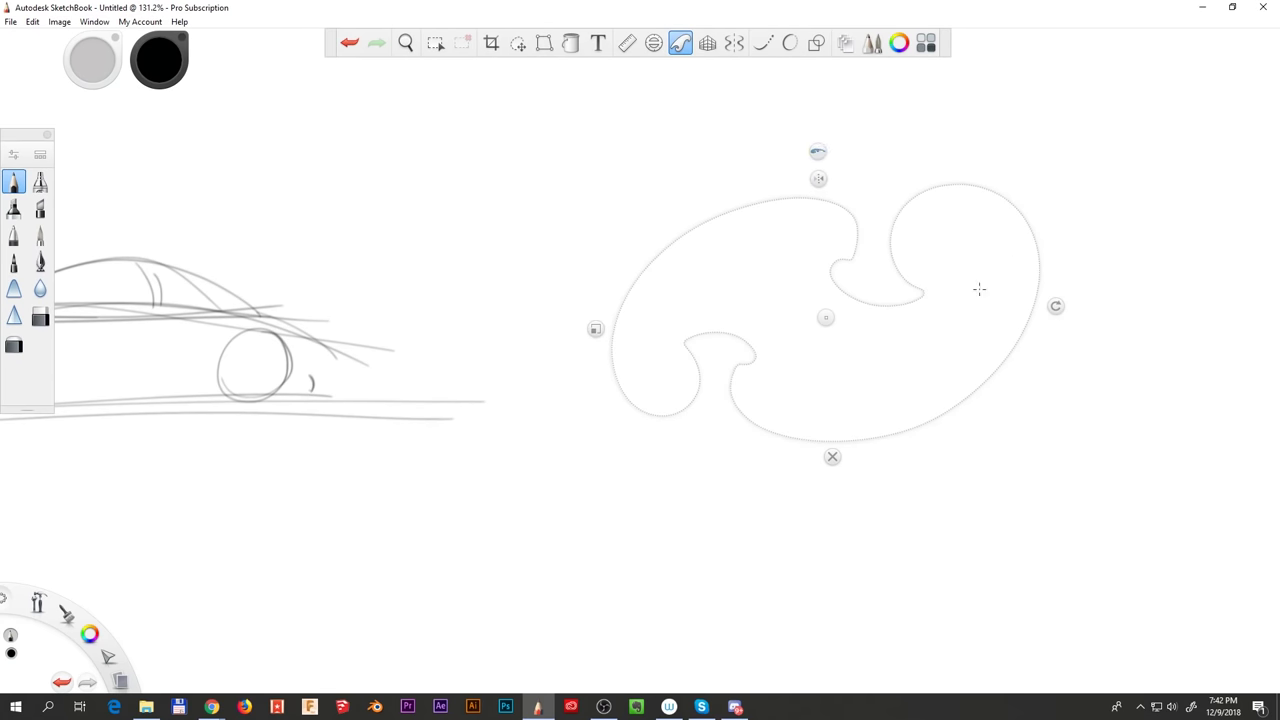
click(817, 151)
- Fit the elongated French curve shape to the car's front and trace a bold hood and shoulder line along it
key(space)
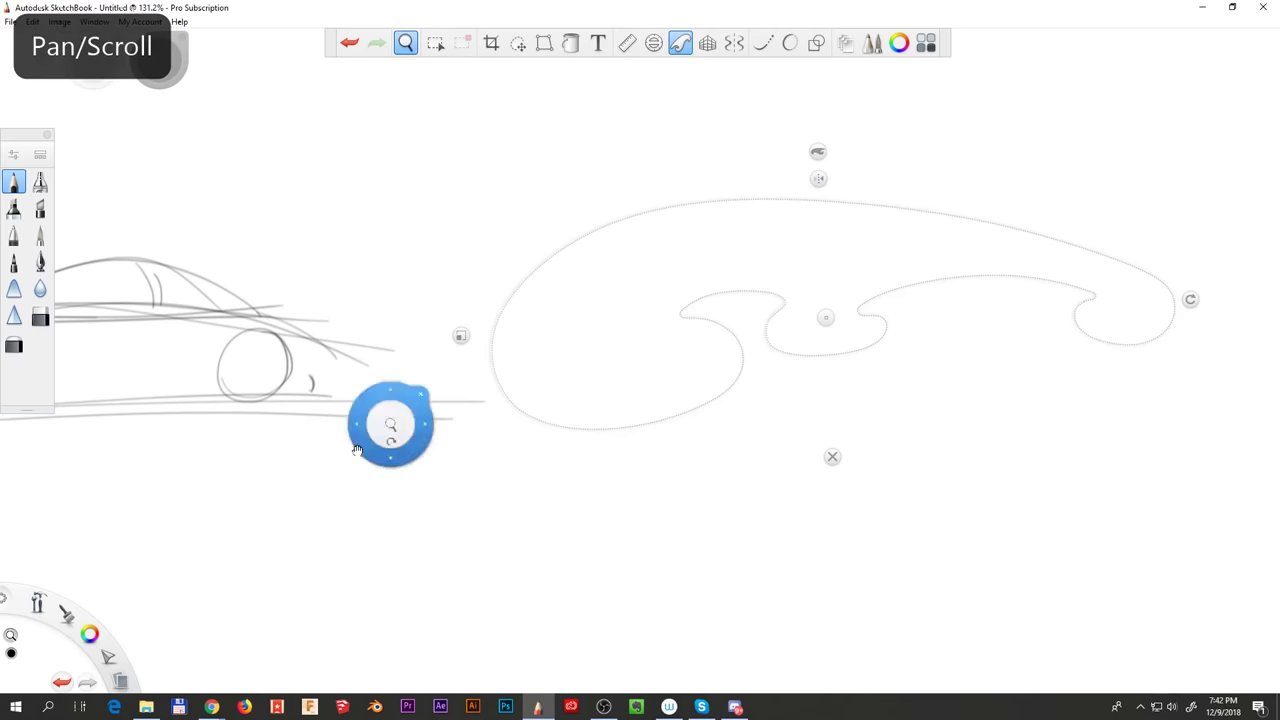
drag(369, 447, 774, 385)
click(818, 151)
drag(825, 317, 438, 372)
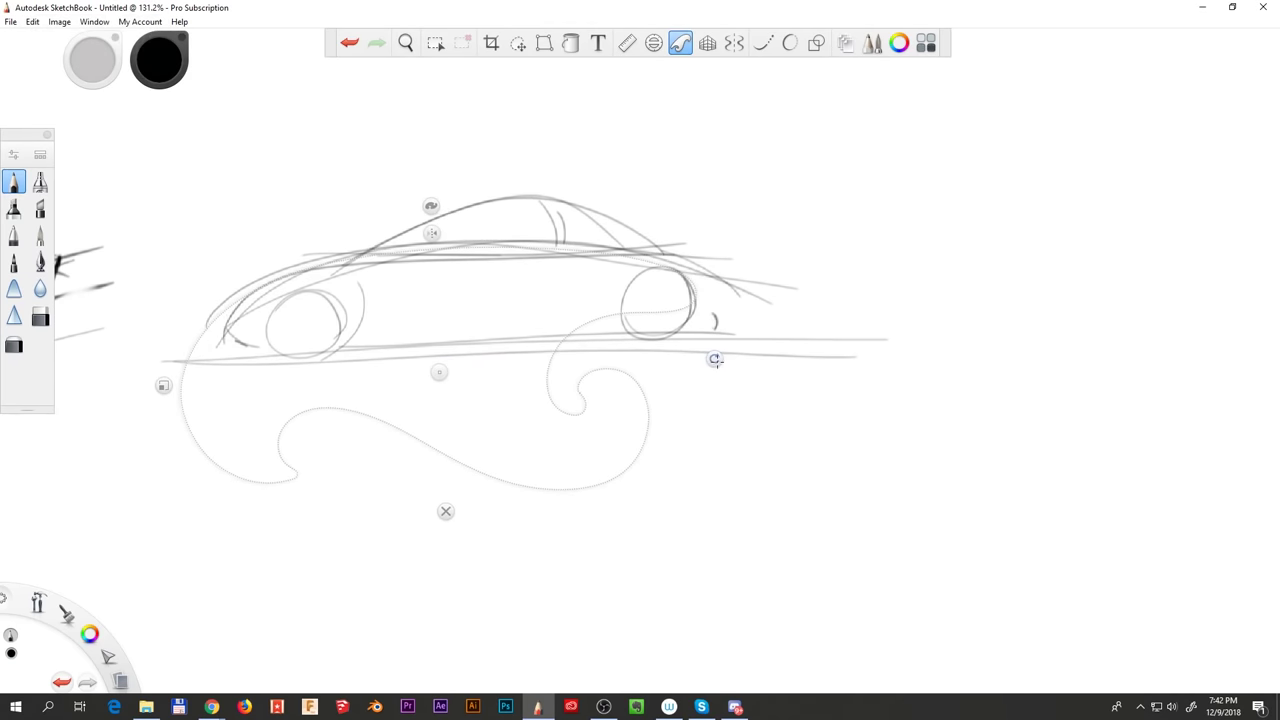
drag(714, 358, 714, 371)
drag(205, 325, 540, 252)
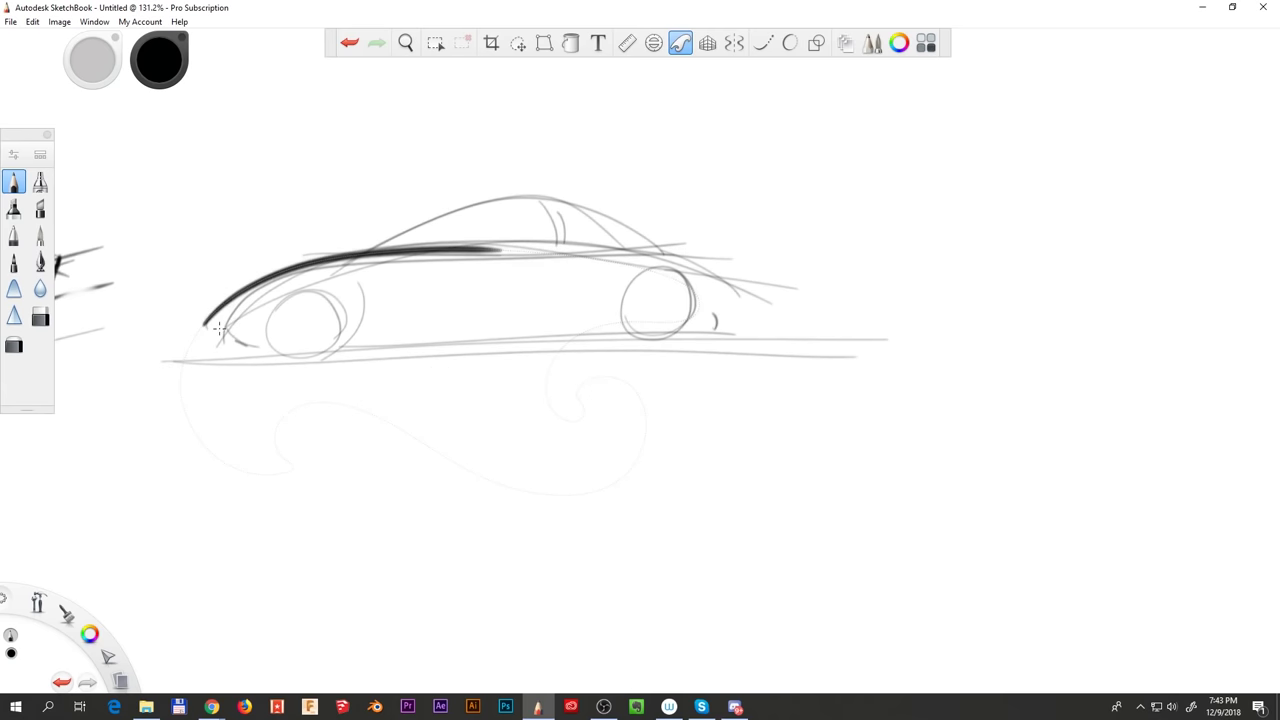
drag(205, 325, 590, 252)
- Turn the French curve guide around, move it above the car, and extend the shoulder line below the windows
drag(438, 372, 696, 340)
drag(972, 340, 440, 231)
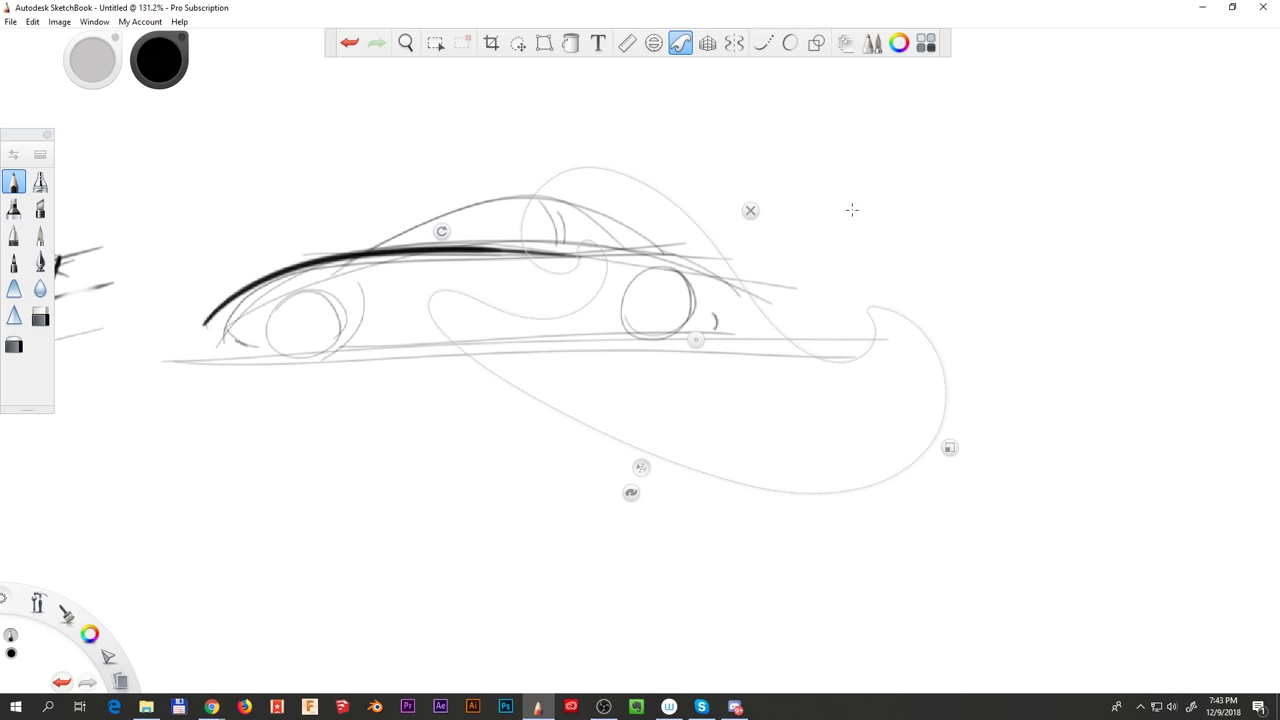
drag(696, 340, 545, 88)
key(space)
drag(557, 326, 571, 508)
mouse_move(563, 152)
mouse_down()
mouse_move(429, 228)
mouse_move(441, 266)
mouse_move(429, 278)
mouse_up()
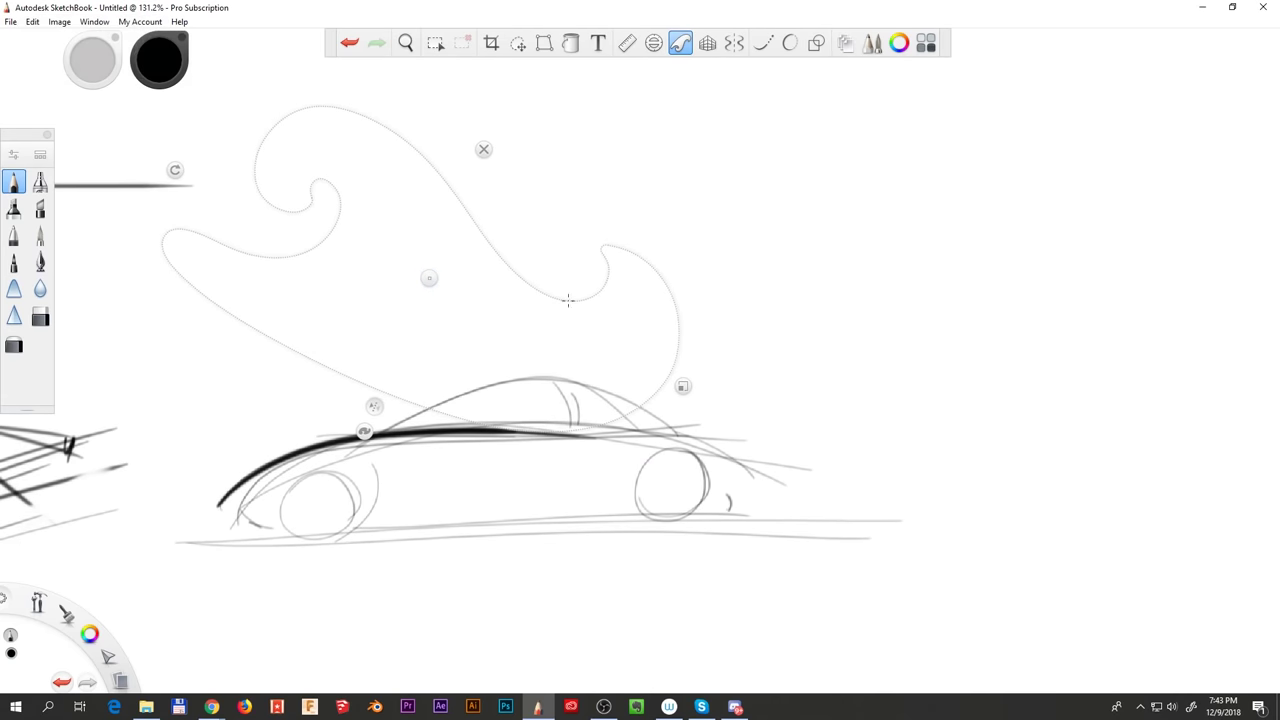
drag(487, 433, 594, 430)
- Change the French curve shape, fit it to the car's tail, trace the rear contour, and close the guide
click(366, 433)
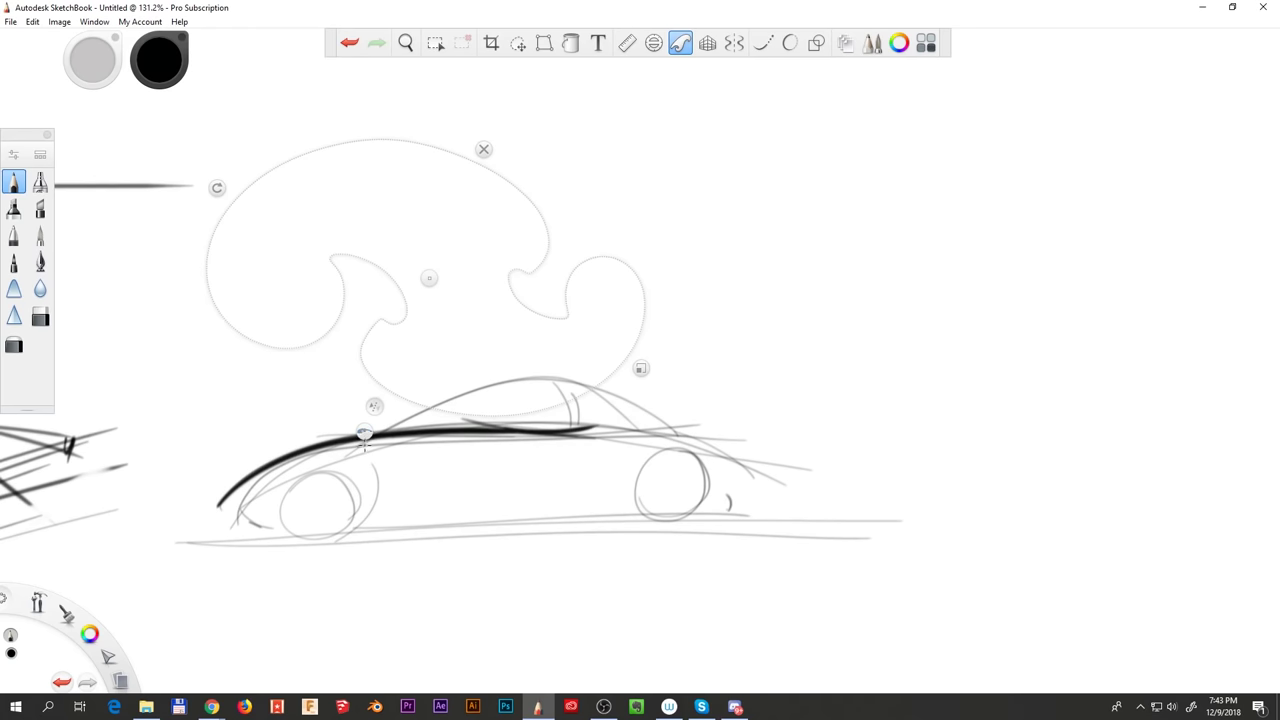
drag(436, 280, 645, 545)
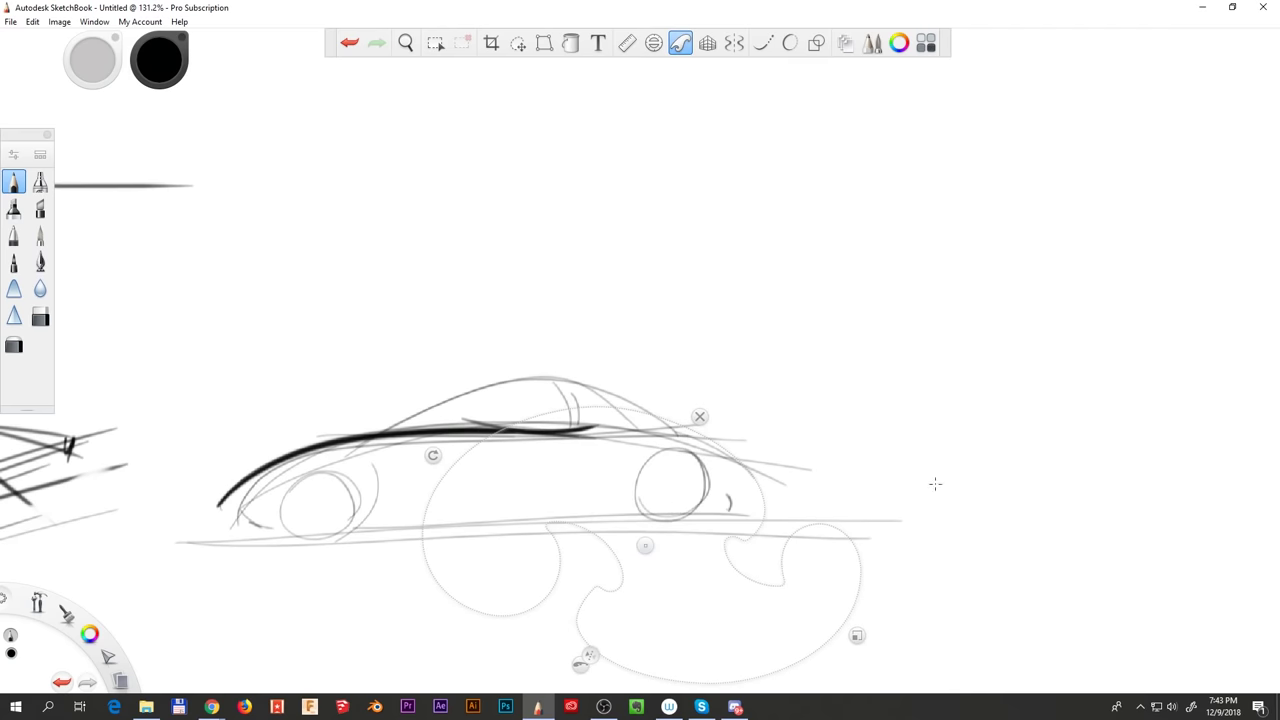
drag(434, 458, 414, 520)
drag(645, 545, 656, 550)
drag(570, 436, 745, 502)
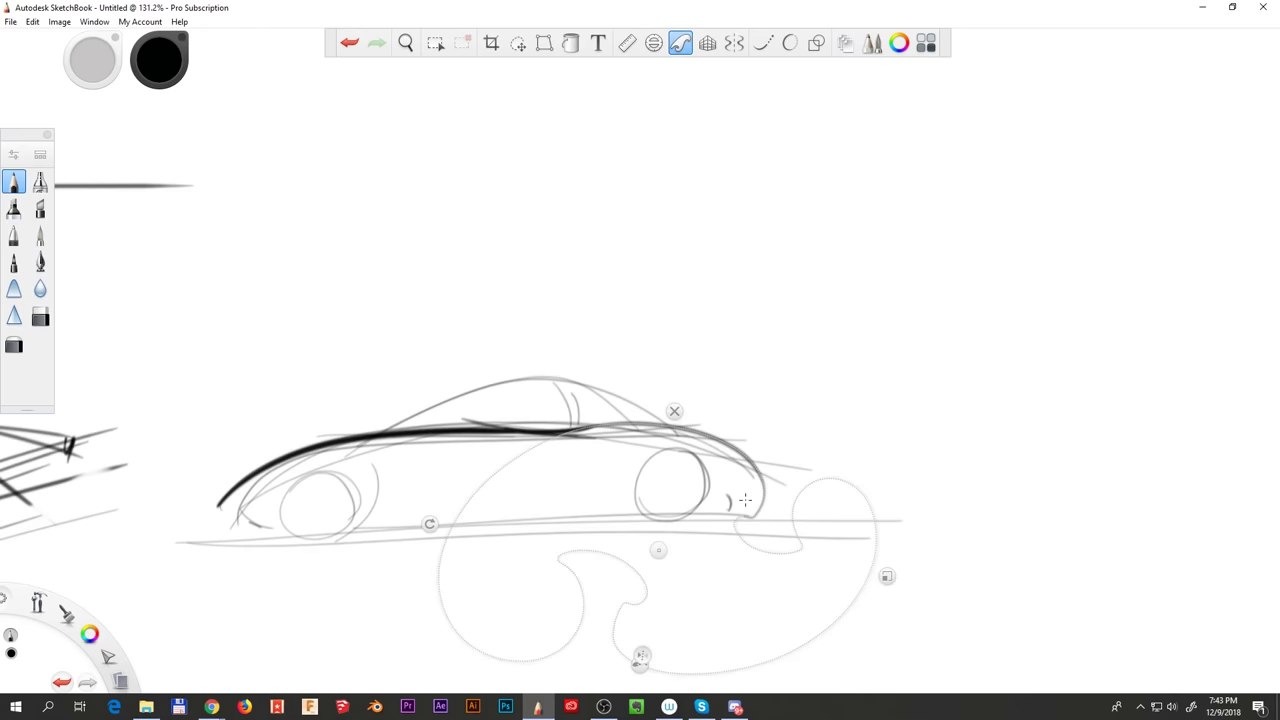
click(674, 411)
- Turn on the perspective guide and set it to one-point mode
key(space)
drag(846, 400, 785, 392)
drag(748, 416, 685, 430)
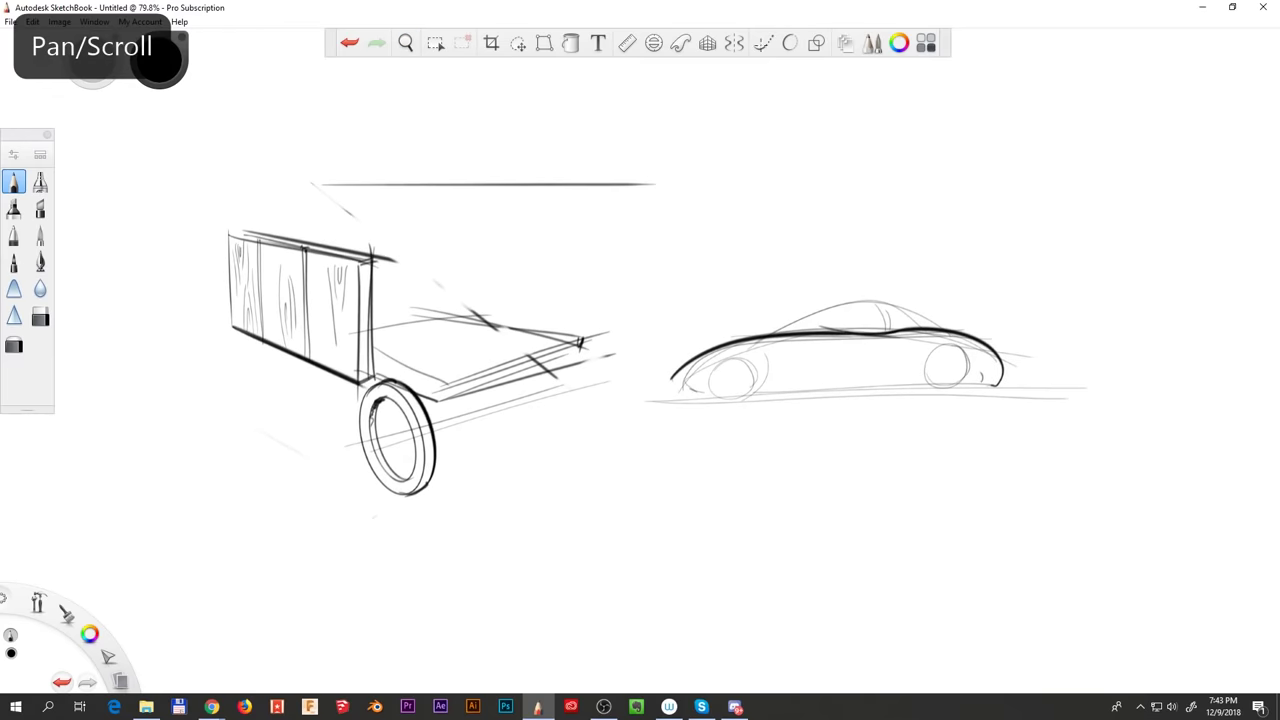
click(680, 43)
click(707, 43)
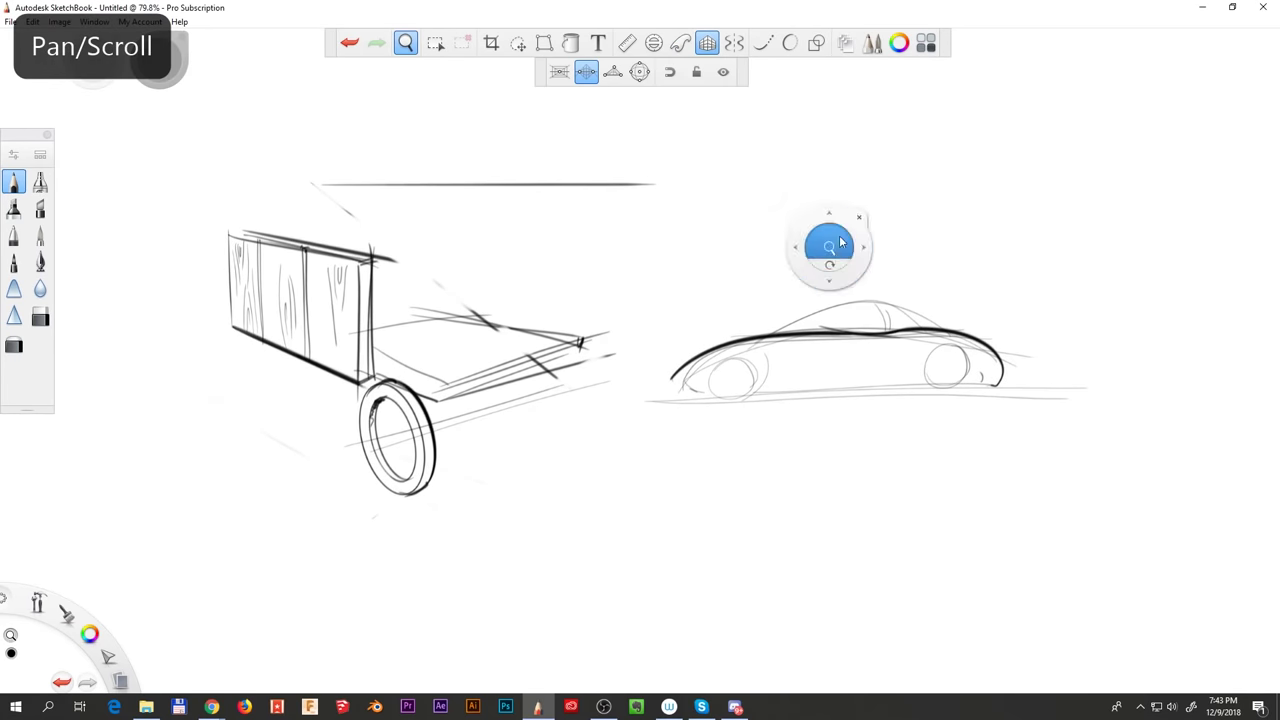
drag(829, 243, 656, 508)
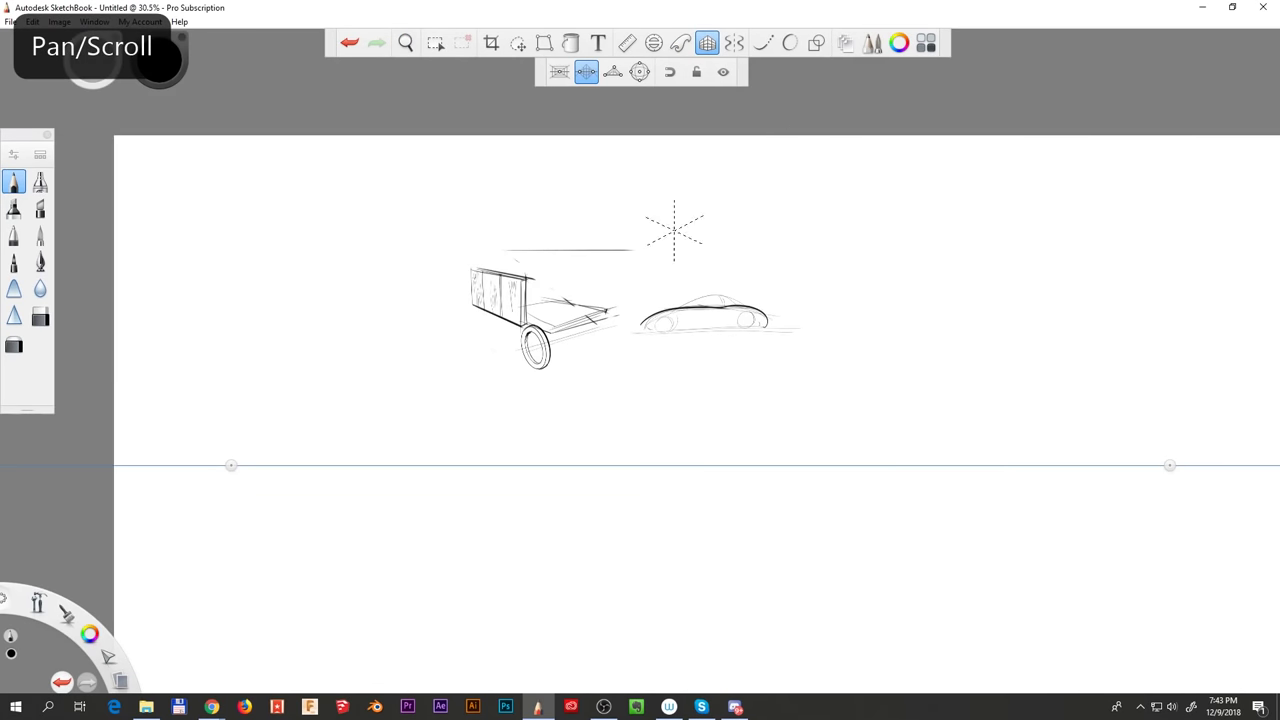
mouse_move(365, 228)
mouse_down()
mouse_move(366, 149)
mouse_move(654, 177)
mouse_move(680, 218)
mouse_up()
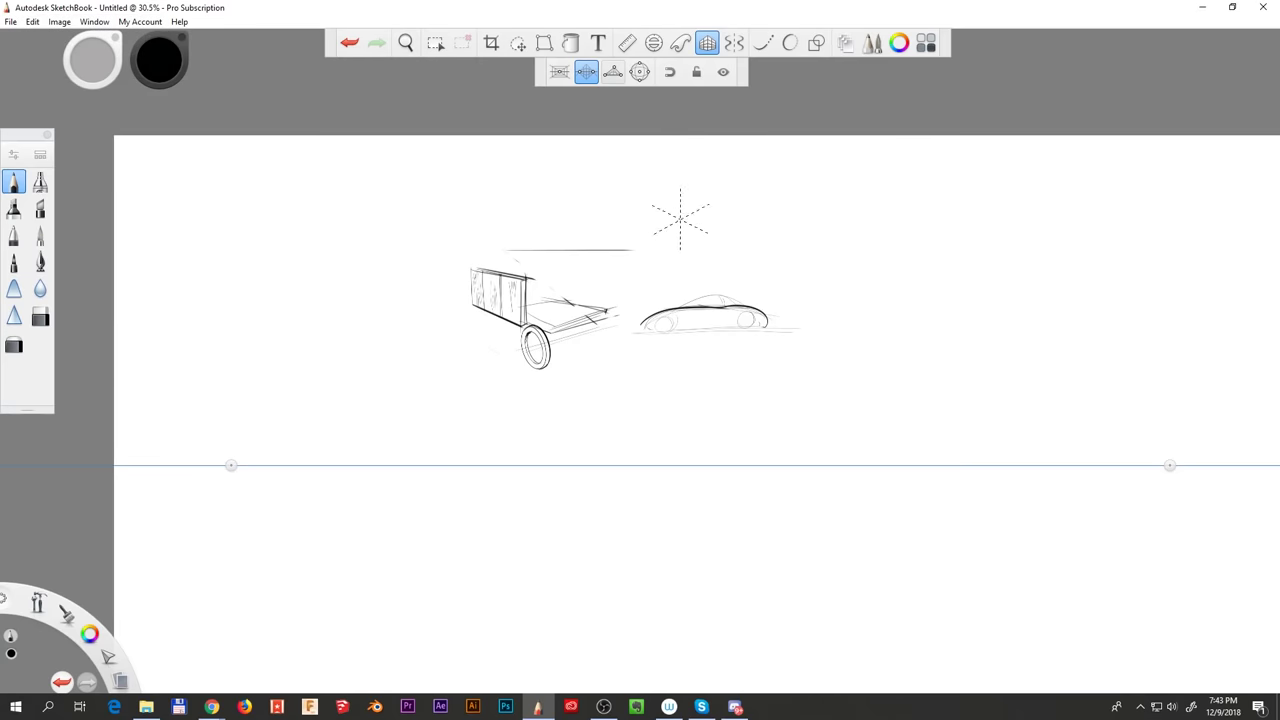
mouse_move(786, 489)
mouse_down()
mouse_move(670, 408)
mouse_move(760, 514)
mouse_move(845, 578)
mouse_up()
click(560, 73)
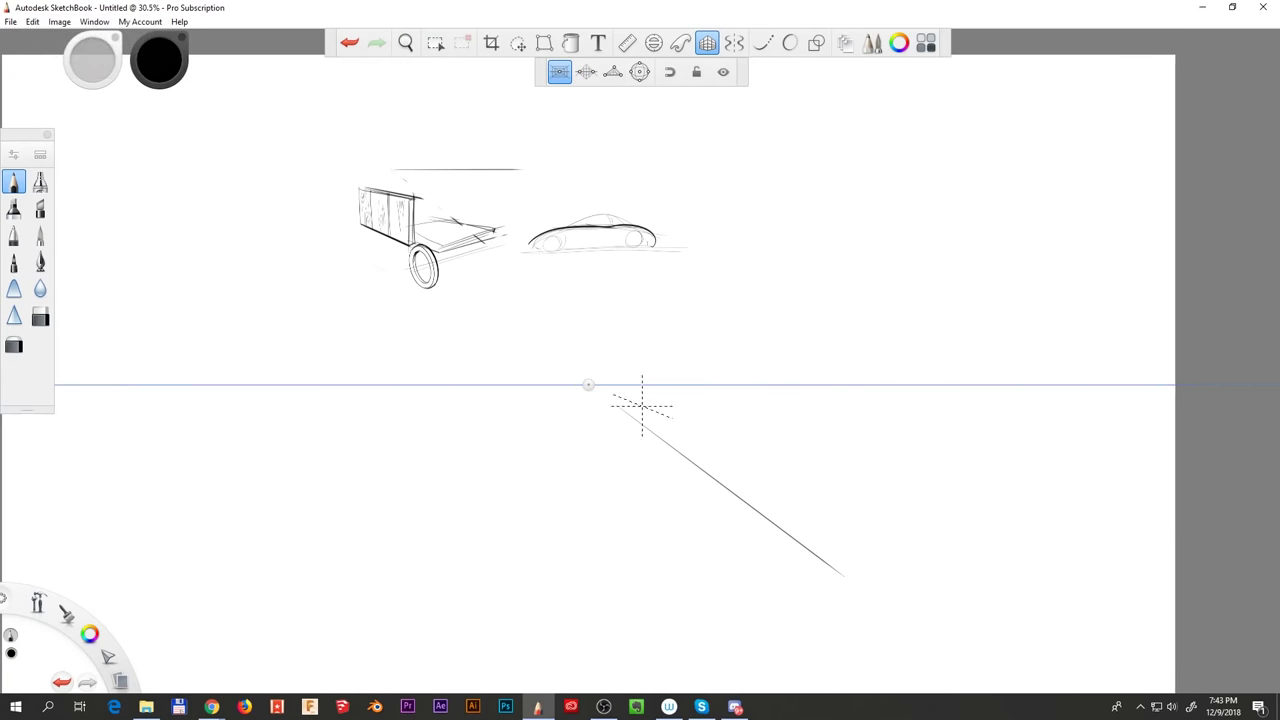
- Draw straight lines radiating in all directions from the one-point perspective guide's vanishing point
drag(650, 410, 880, 505)
drag(668, 389, 934, 389)
mouse_move(628, 377)
mouse_down()
mouse_move(921, 322)
mouse_move(871, 233)
mouse_up()
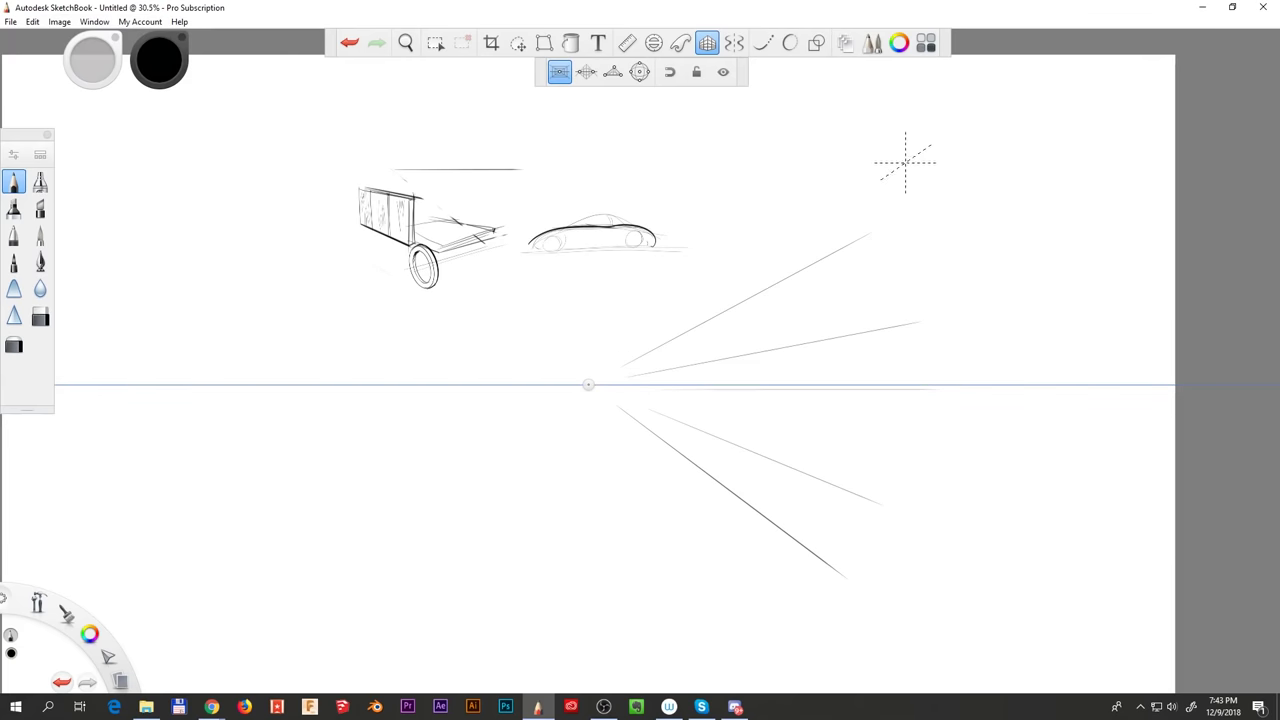
drag(628, 349, 796, 193)
drag(603, 375, 603, 228)
drag(588, 400, 588, 600)
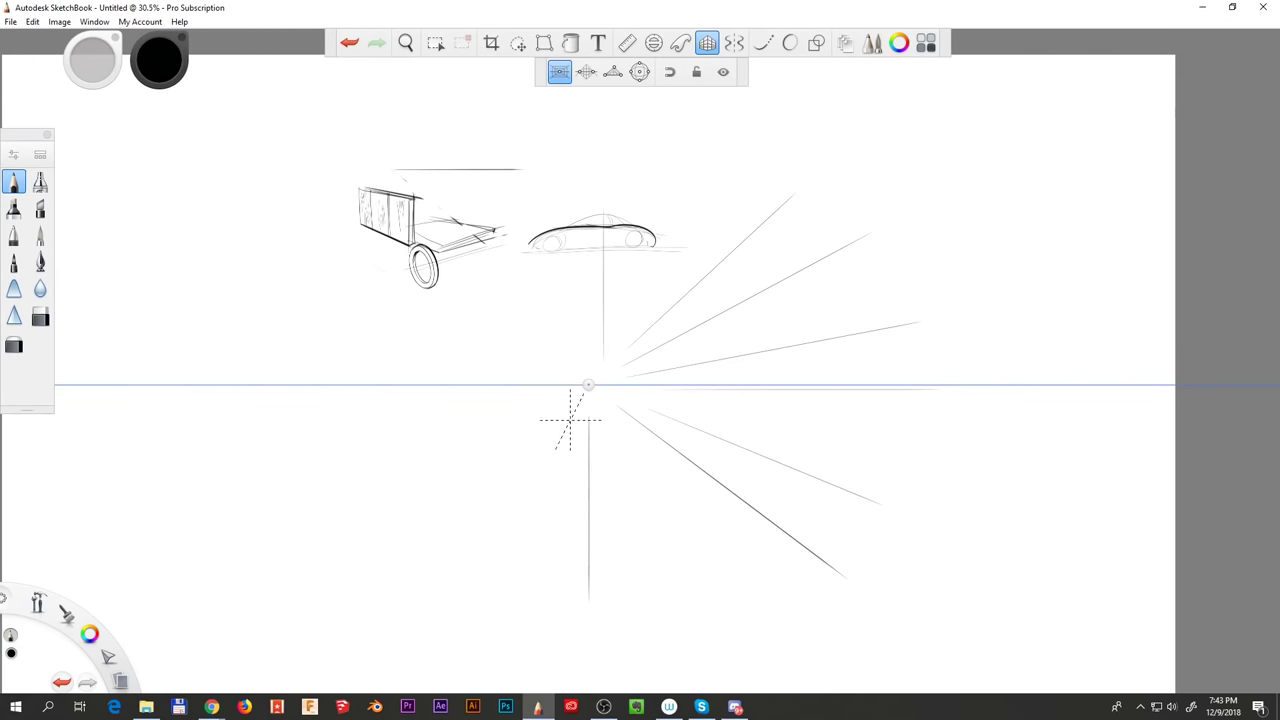
drag(583, 395, 522, 660)
drag(606, 428, 688, 628)
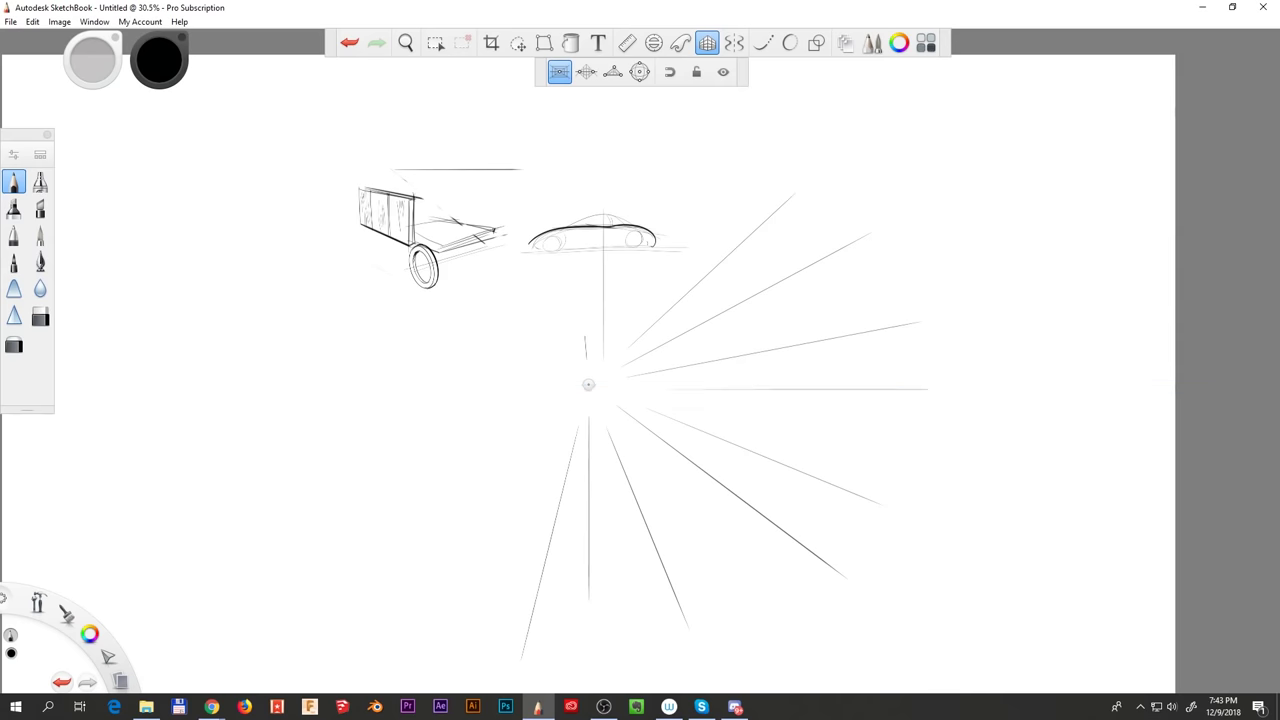
mouse_move(586, 358)
mouse_down()
mouse_move(575, 195)
mouse_move(500, 240)
mouse_up()
drag(565, 418, 443, 600)
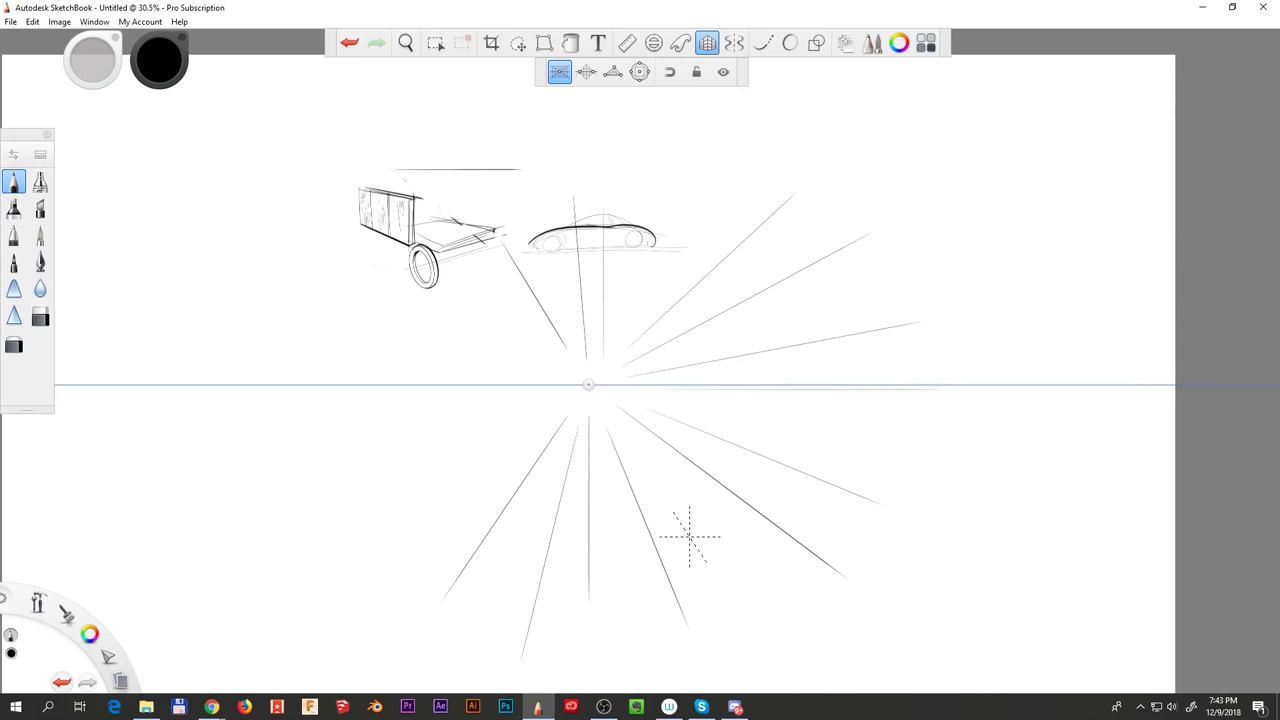
- Draw a box in one-point perspective below the horizon, right of the vanishing point, using vertical, horizontal and converging lines
drag(653, 405, 653, 545)
drag(680, 444, 680, 596)
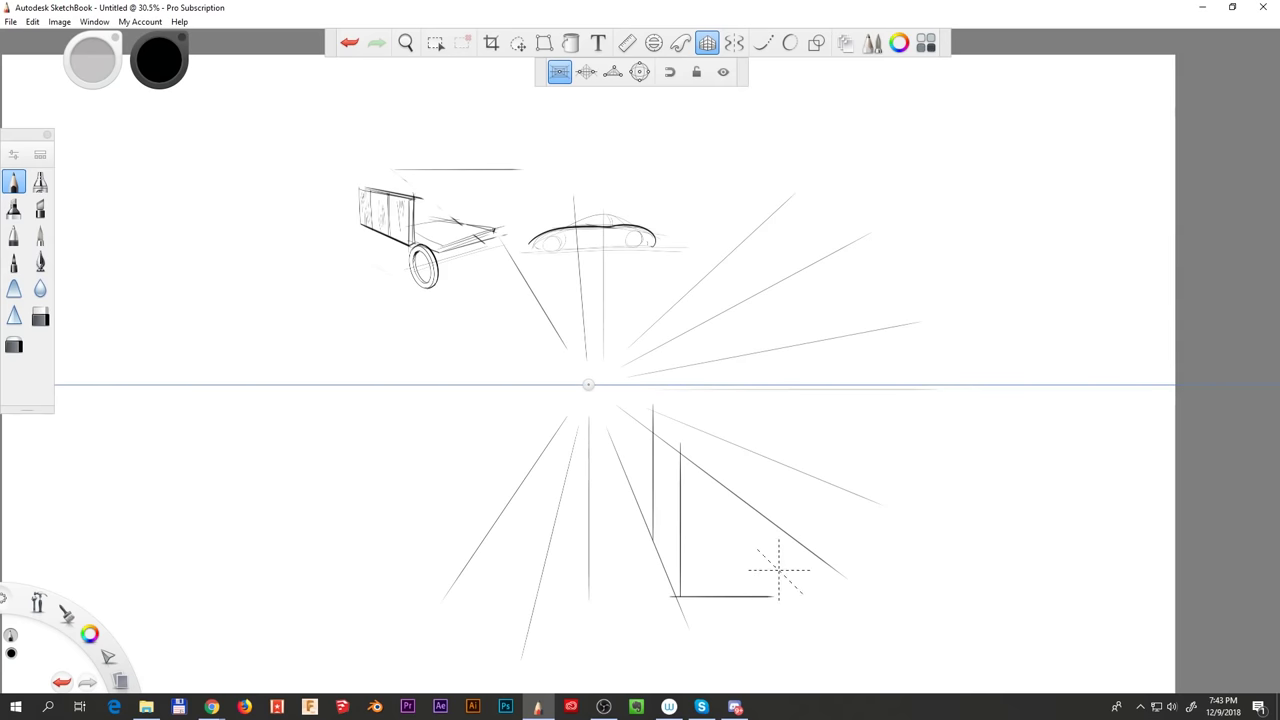
drag(765, 596, 765, 465)
drag(680, 472, 785, 472)
mouse_move(653, 433)
mouse_down()
mouse_move(738, 433)
mouse_move(695, 500)
mouse_up()
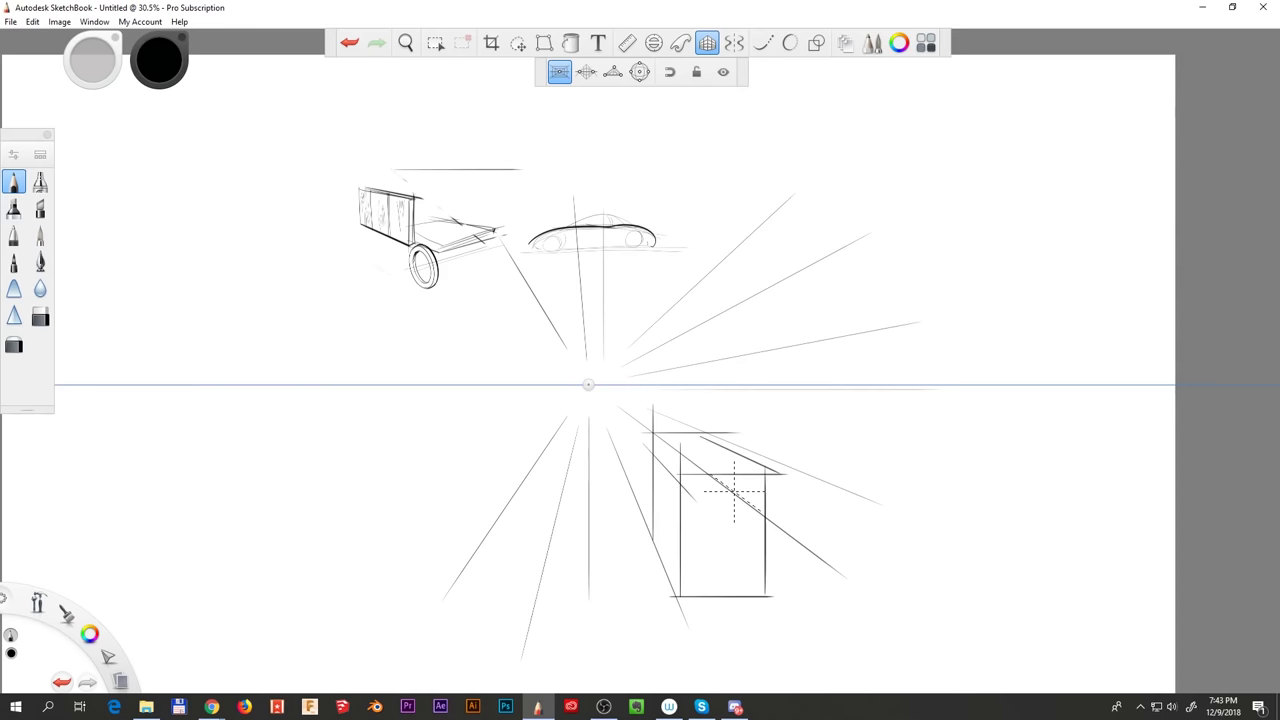
- Turn the perspective guide back on in two-point mode and draw a box with long base lines below the horizon
click(707, 43)
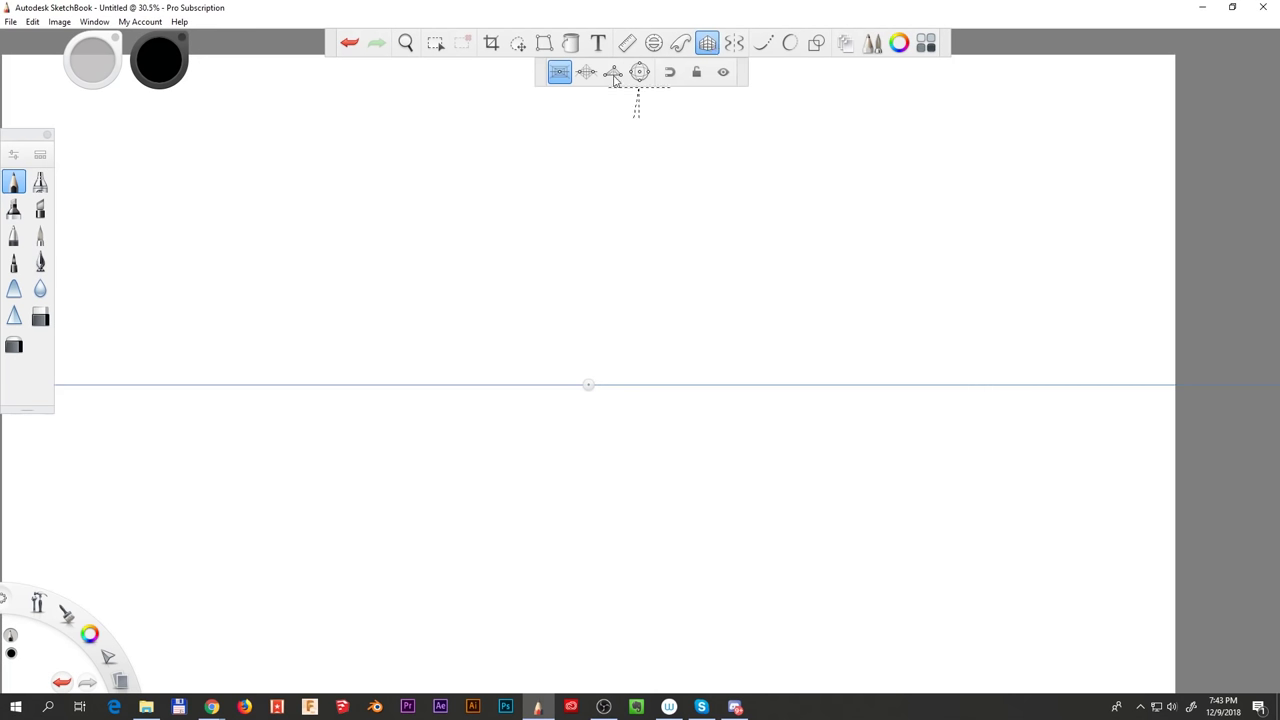
click(586, 71)
drag(517, 489, 622, 469)
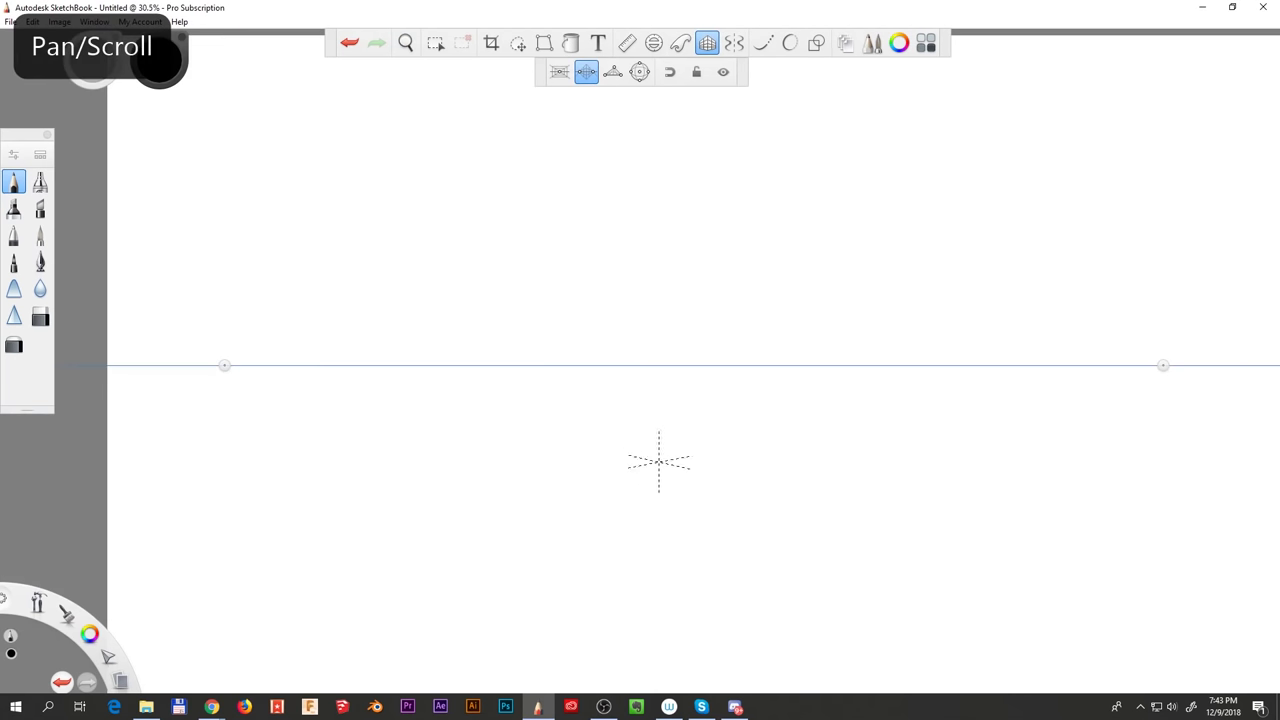
mouse_move(443, 349)
mouse_down()
mouse_move(743, 474)
mouse_move(920, 378)
mouse_up()
drag(750, 488, 750, 336)
mouse_move(699, 455)
mouse_down()
mouse_move(699, 340)
mouse_move(709, 360)
mouse_move(748, 370)
mouse_move(848, 345)
mouse_up()
drag(794, 449, 795, 335)
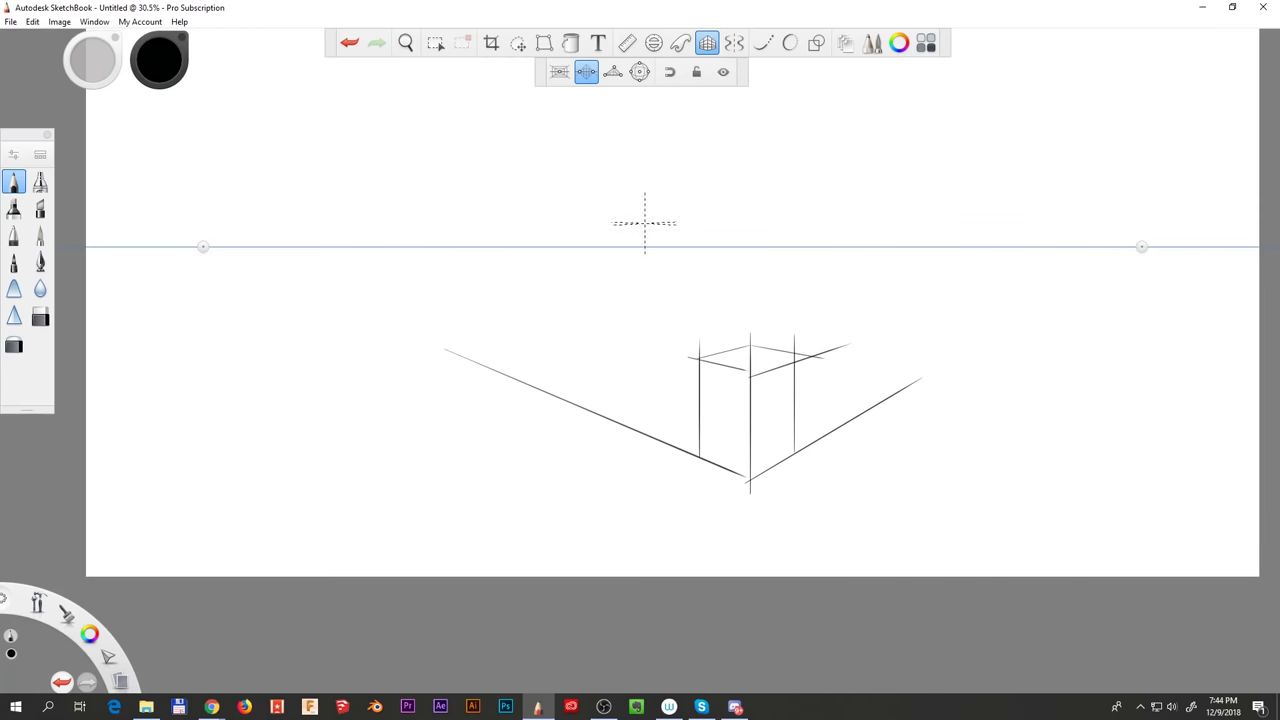
- Shift both vanishing points slightly along the horizon and add inner detail lines to the box's top and base
mouse_move(1141, 247)
mouse_down()
mouse_move(1149, 157)
mouse_move(1143, 246)
mouse_up()
drag(203, 247, 203, 249)
drag(700, 357, 750, 367)
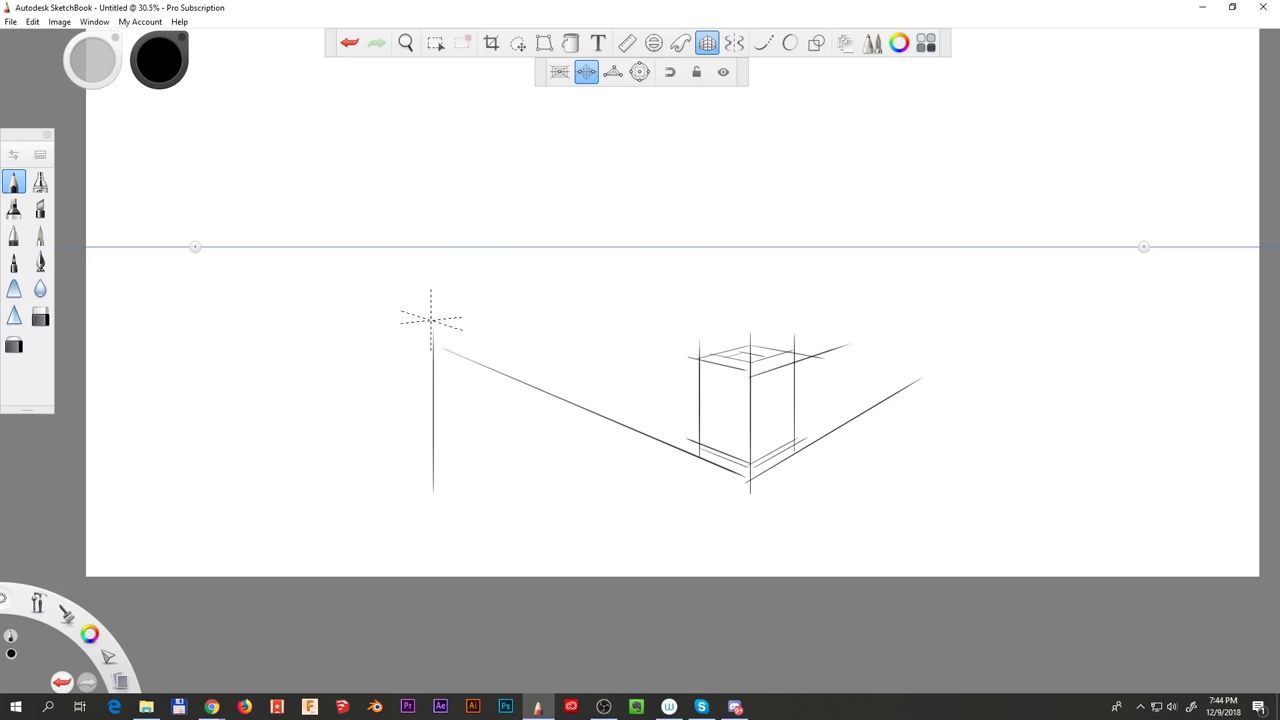
- Draw a tall two-point perspective box below the horizon on the canvas's left half, and another above the horizon
mouse_move(398, 295)
mouse_down()
mouse_move(398, 468)
mouse_move(482, 470)
mouse_up()
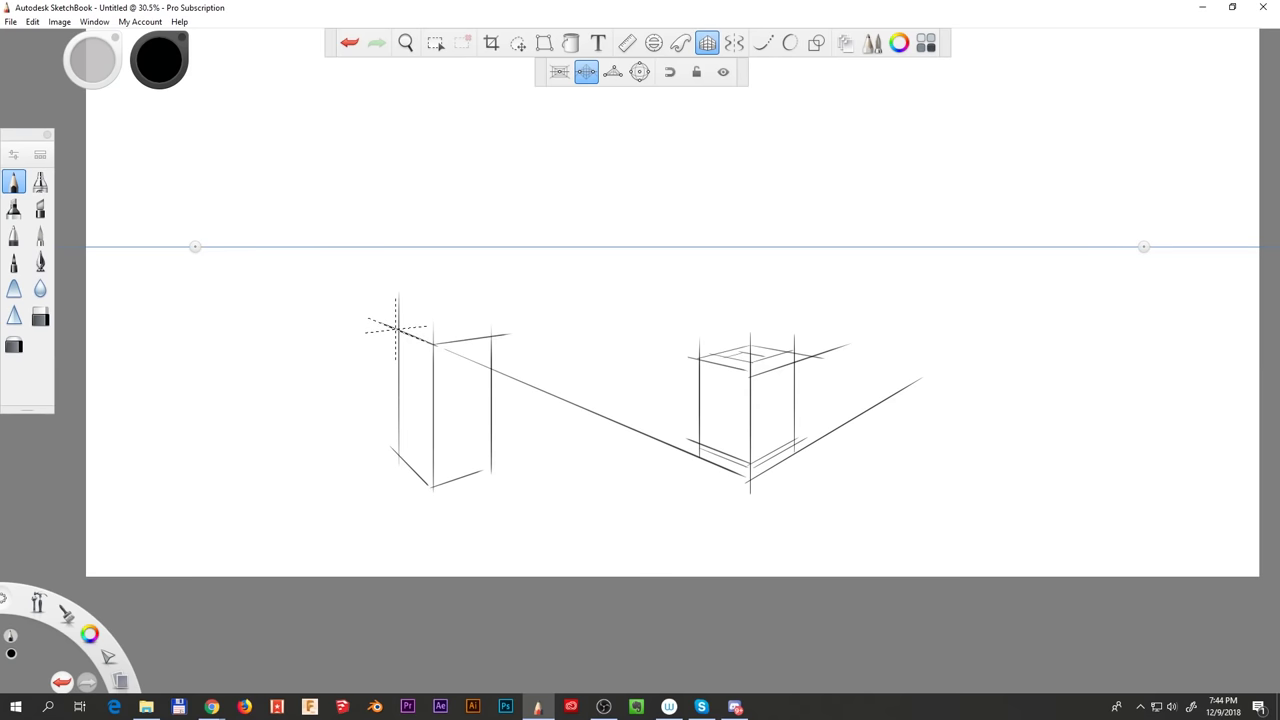
mouse_move(360, 178)
mouse_down()
mouse_move(361, 88)
mouse_move(428, 182)
mouse_move(488, 162)
mouse_move(478, 58)
mouse_up()
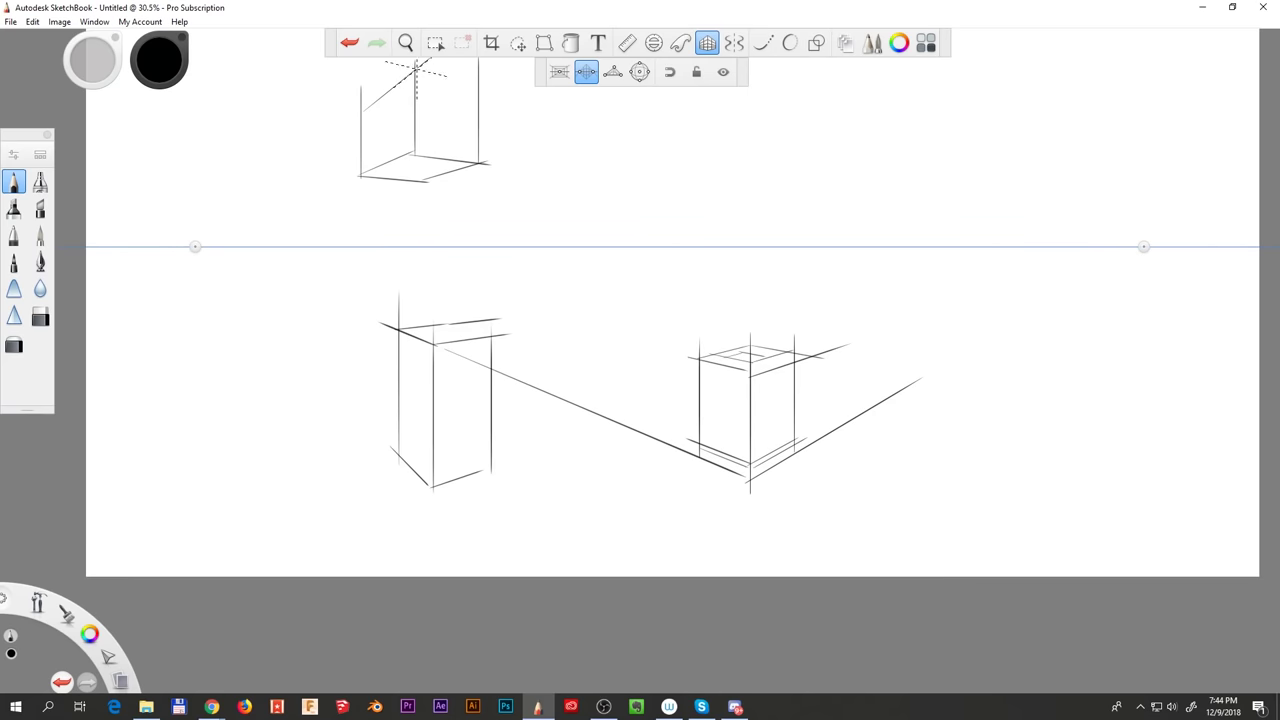
key(space)
drag(723, 414, 709, 500)
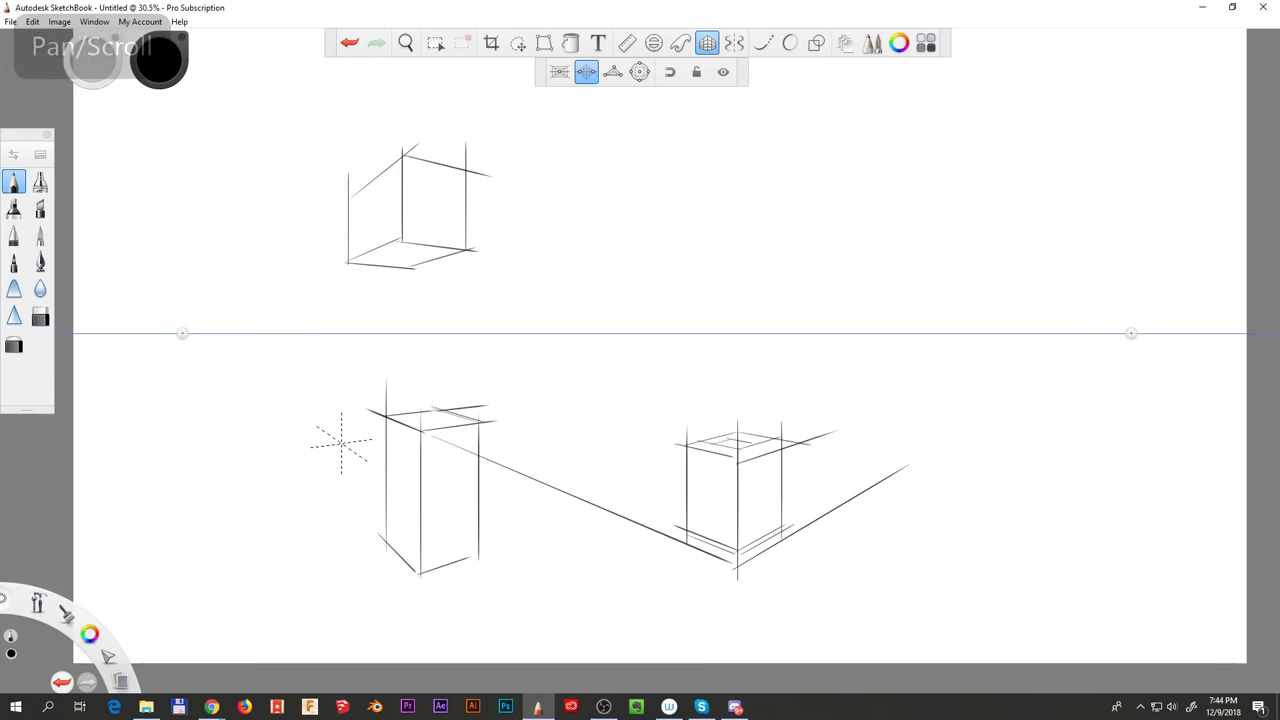
- Set the perspective guide to three-point mode, clear the whole canvas, and turn the guide back on
click(612, 73)
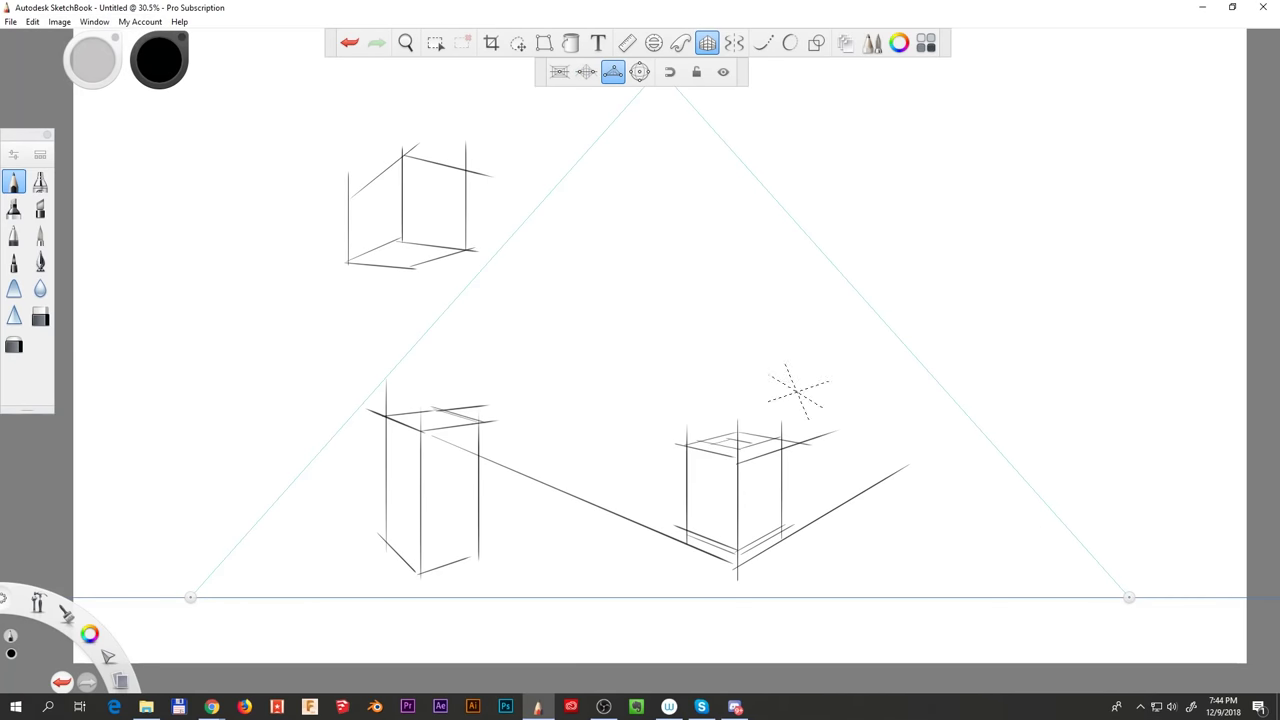
key(ctrl+a)
key(Delete)
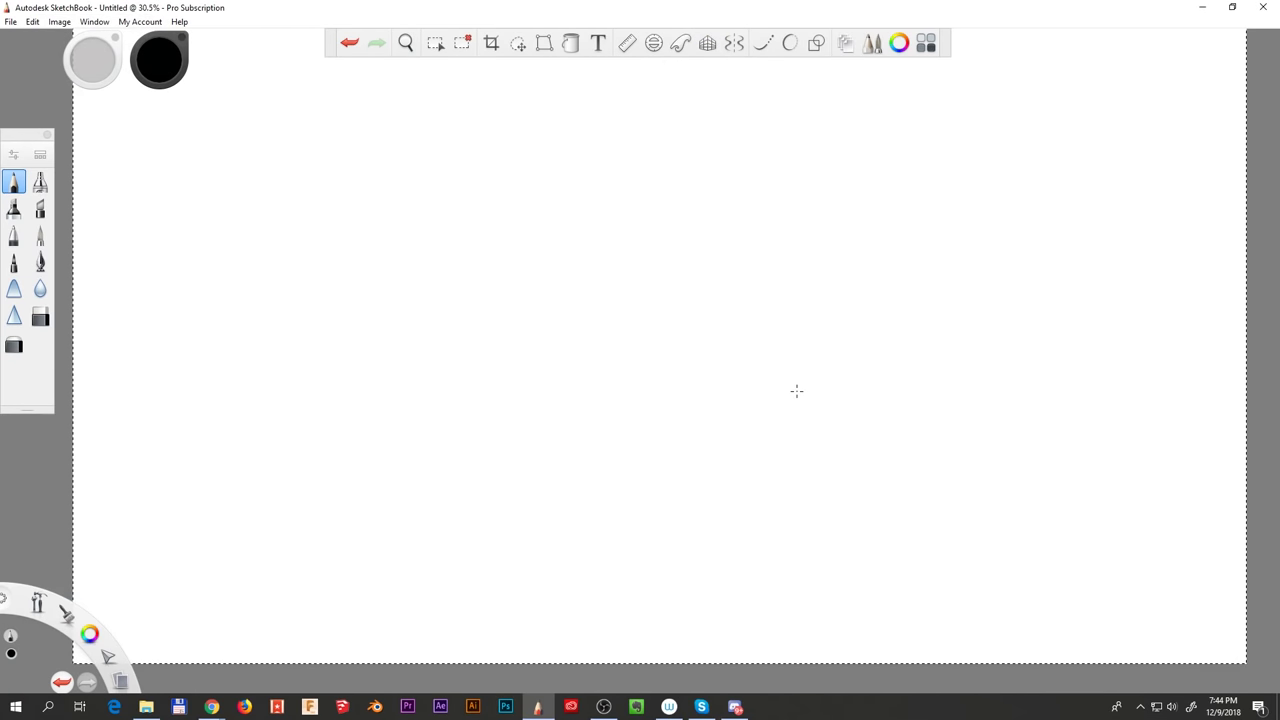
click(710, 42)
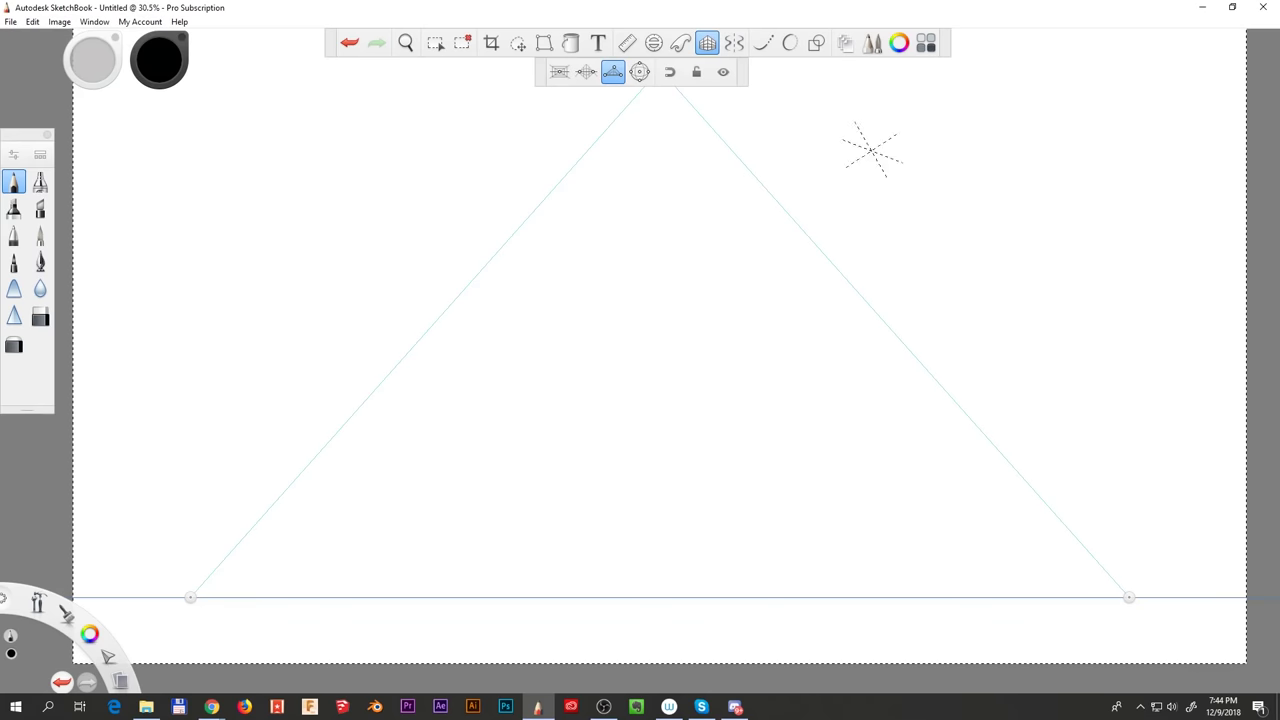
- Draw two adjacent towers in three-point perspective, with sides converging upward and slanted roof edges
key(space)
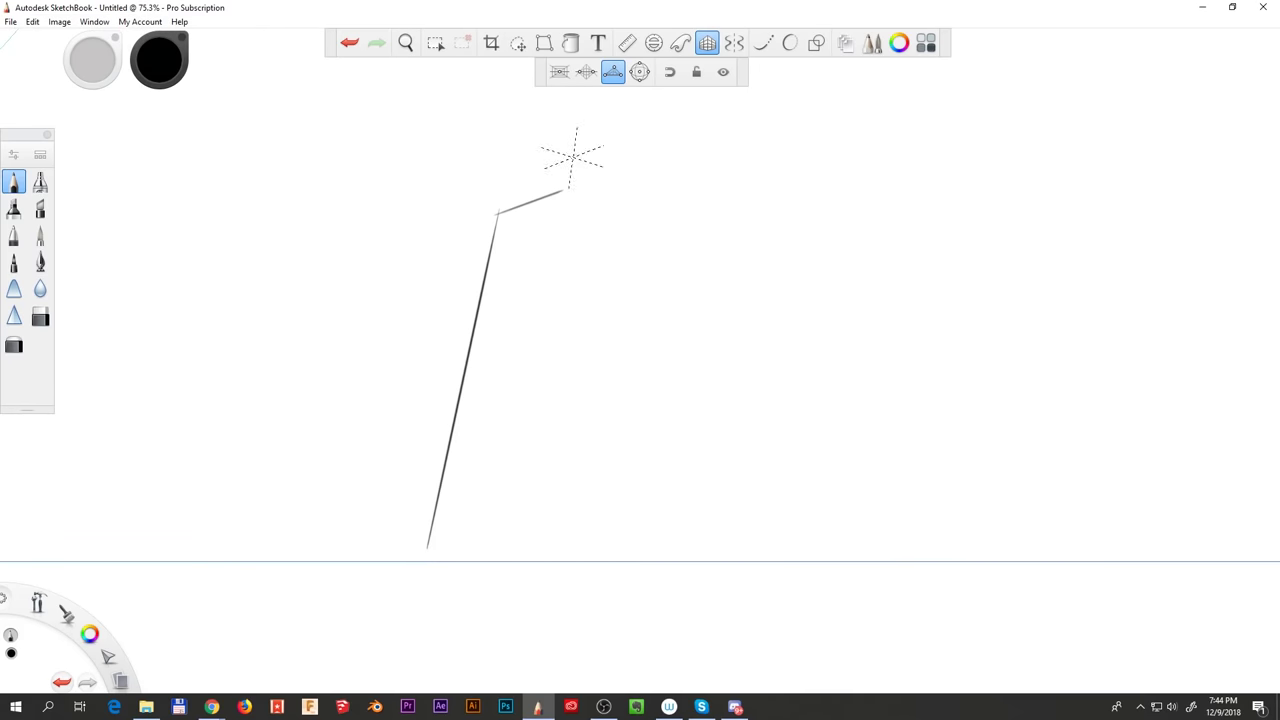
mouse_move(558, 189)
mouse_down()
mouse_move(610, 201)
mouse_move(560, 540)
mouse_move(500, 552)
mouse_up()
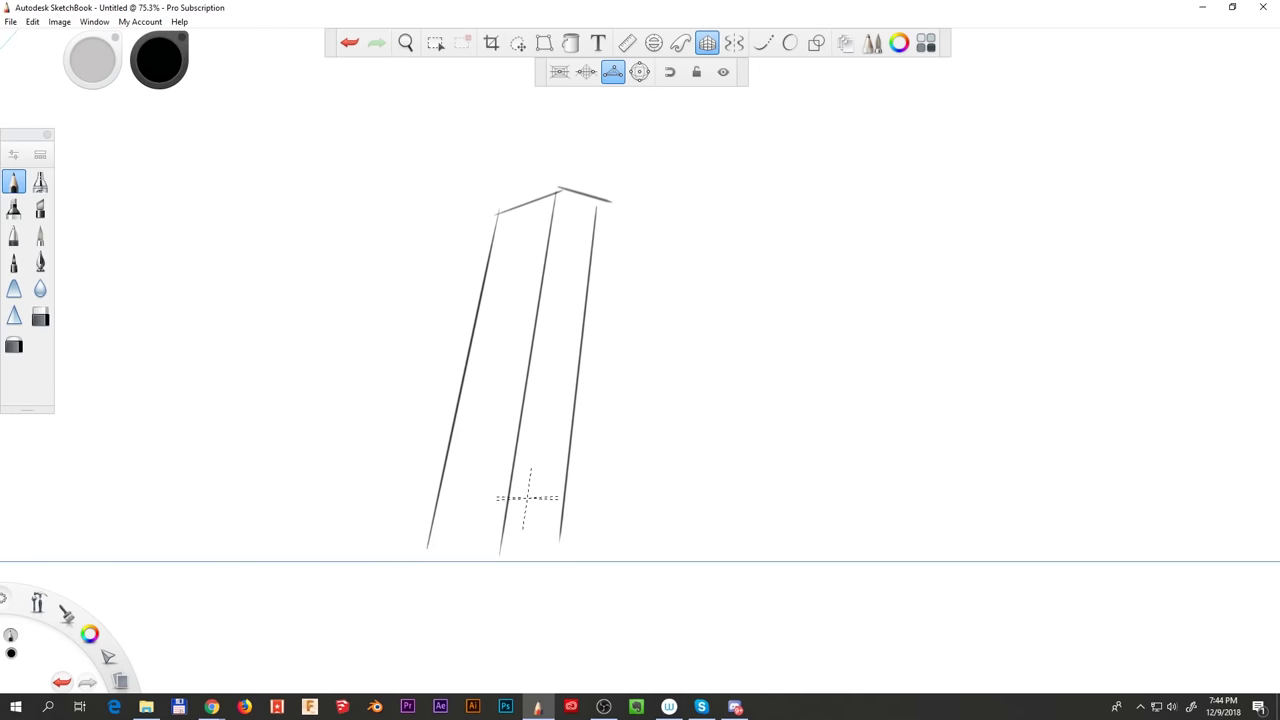
drag(974, 544, 766, 563)
drag(410, 542, 437, 128)
drag(435, 138, 508, 109)
drag(600, 145, 642, 518)
drag(508, 108, 512, 515)
- Add the roof and upper edges of a third, taller tower behind the first two
scroll(680, 434, up, 5)
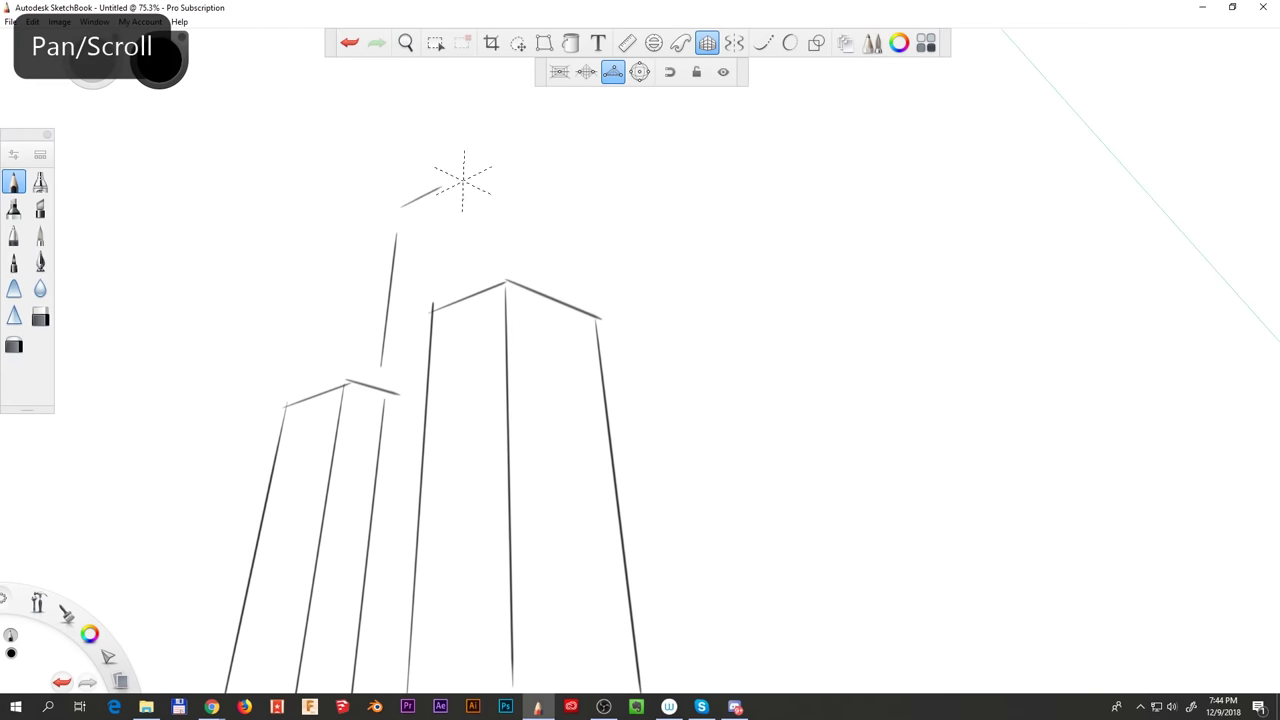
mouse_move(448, 180)
mouse_down()
mouse_move(490, 199)
mouse_move(486, 306)
mouse_up()
drag(449, 182, 440, 306)
- Select the entire canvas and delete the tower drawing
key(space)
mouse_move(794, 301)
mouse_down()
mouse_move(639, 526)
mouse_move(597, 517)
mouse_up()
key(ctrl+a)
key(Delete)
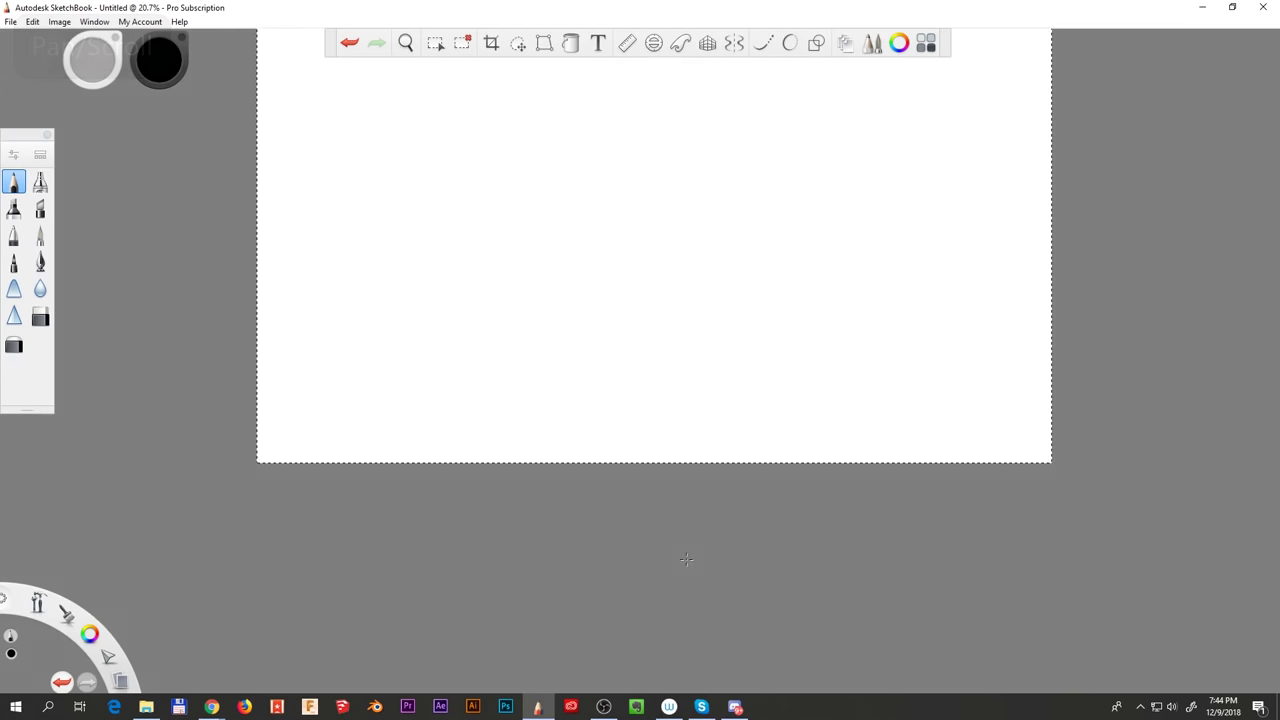
- Switch the perspective guide to fisheye mode and turn off symmetry
click(734, 43)
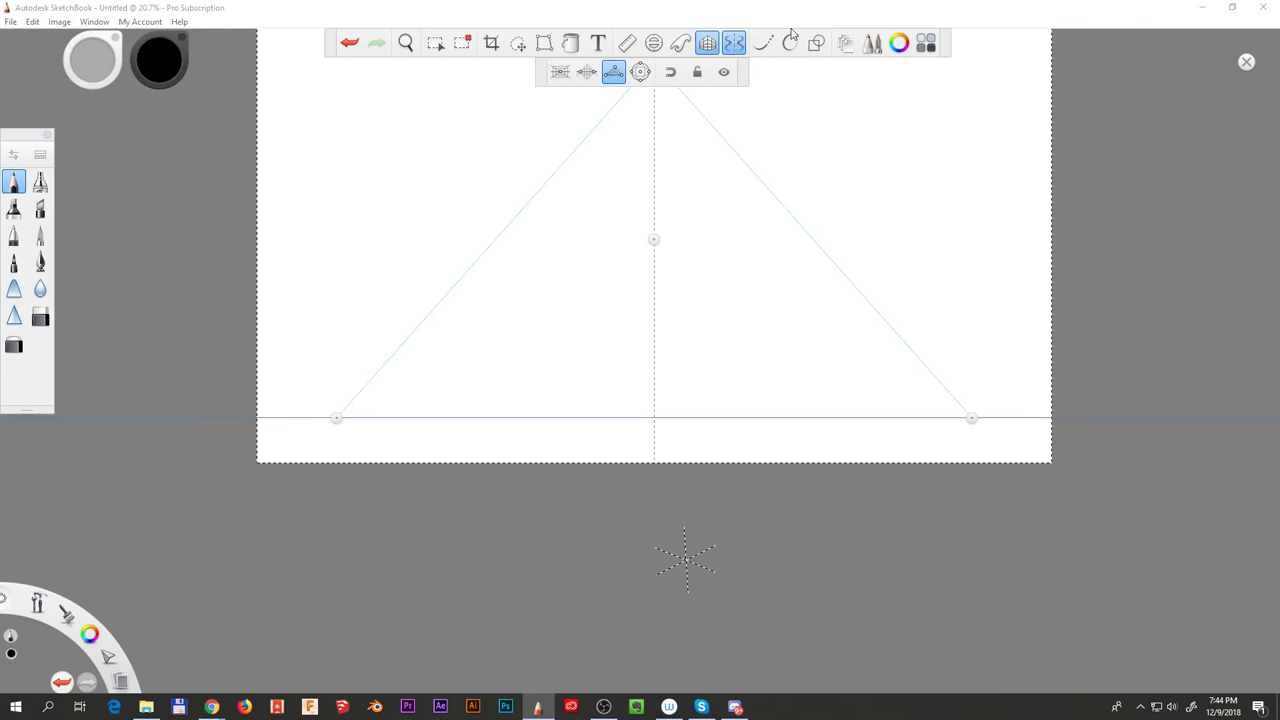
click(641, 72)
drag(738, 386, 700, 476)
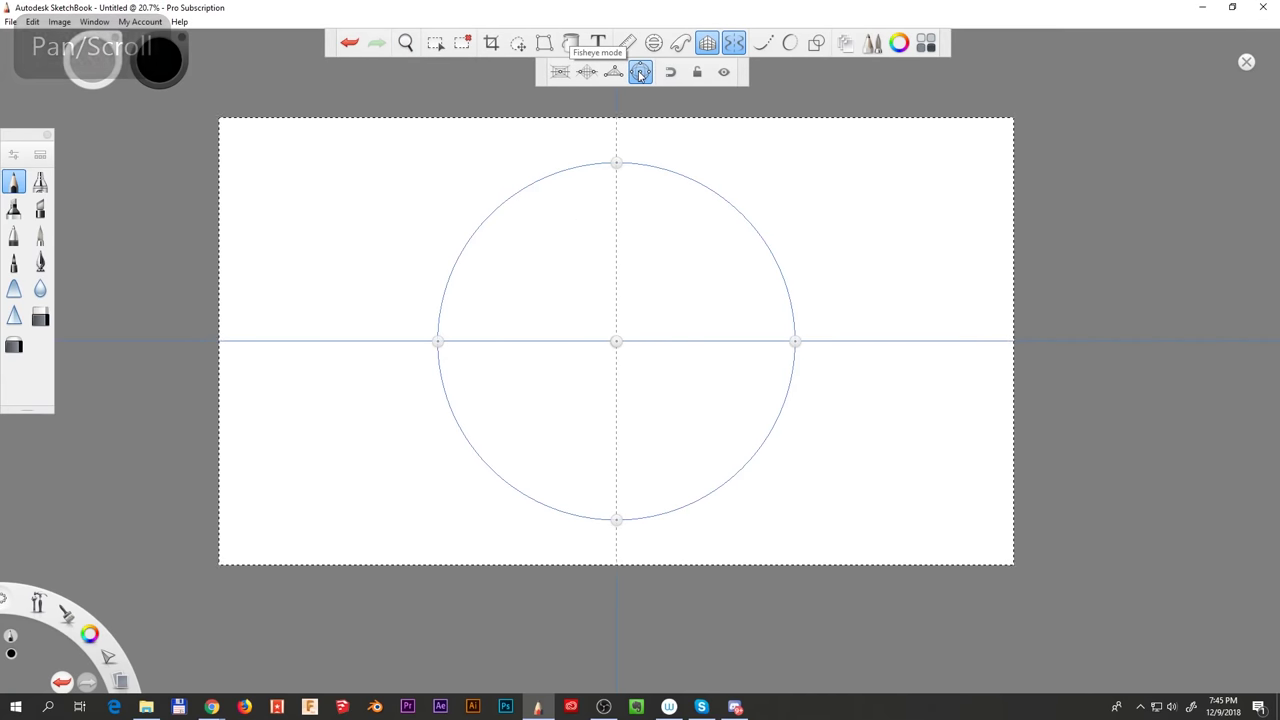
drag(437, 342, 440, 342)
key(space)
drag(571, 409, 620, 371)
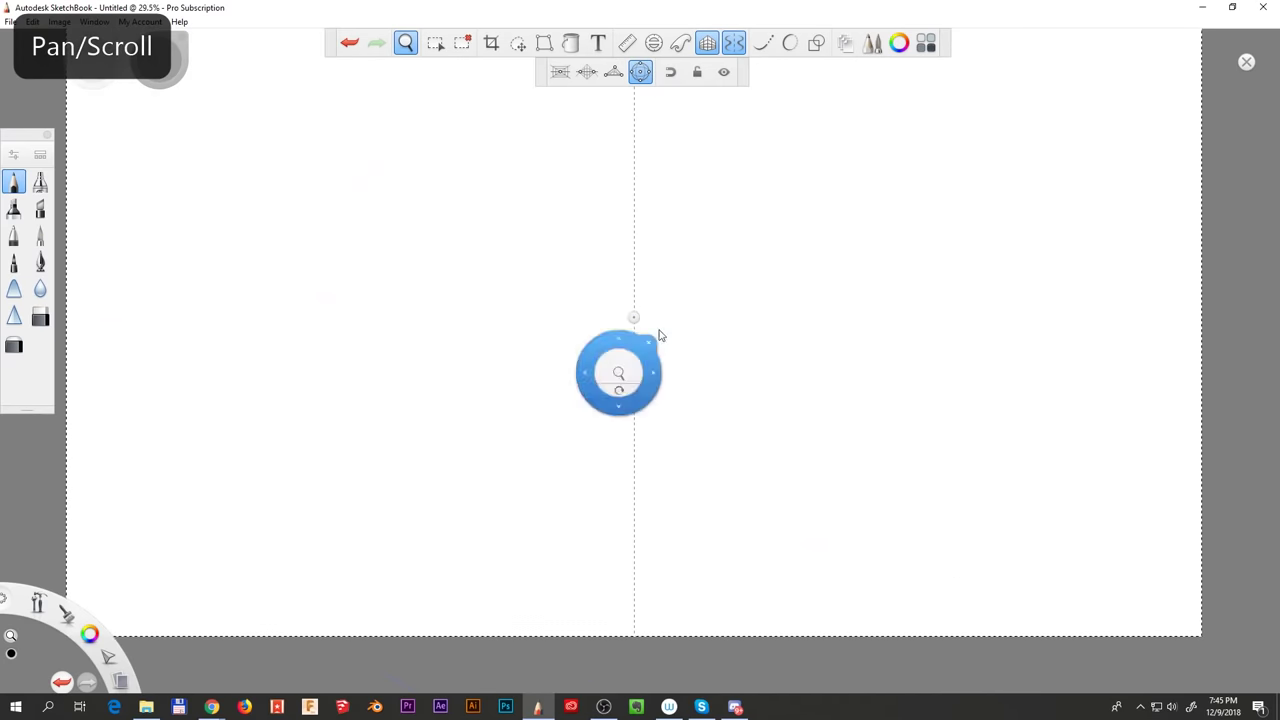
click(735, 45)
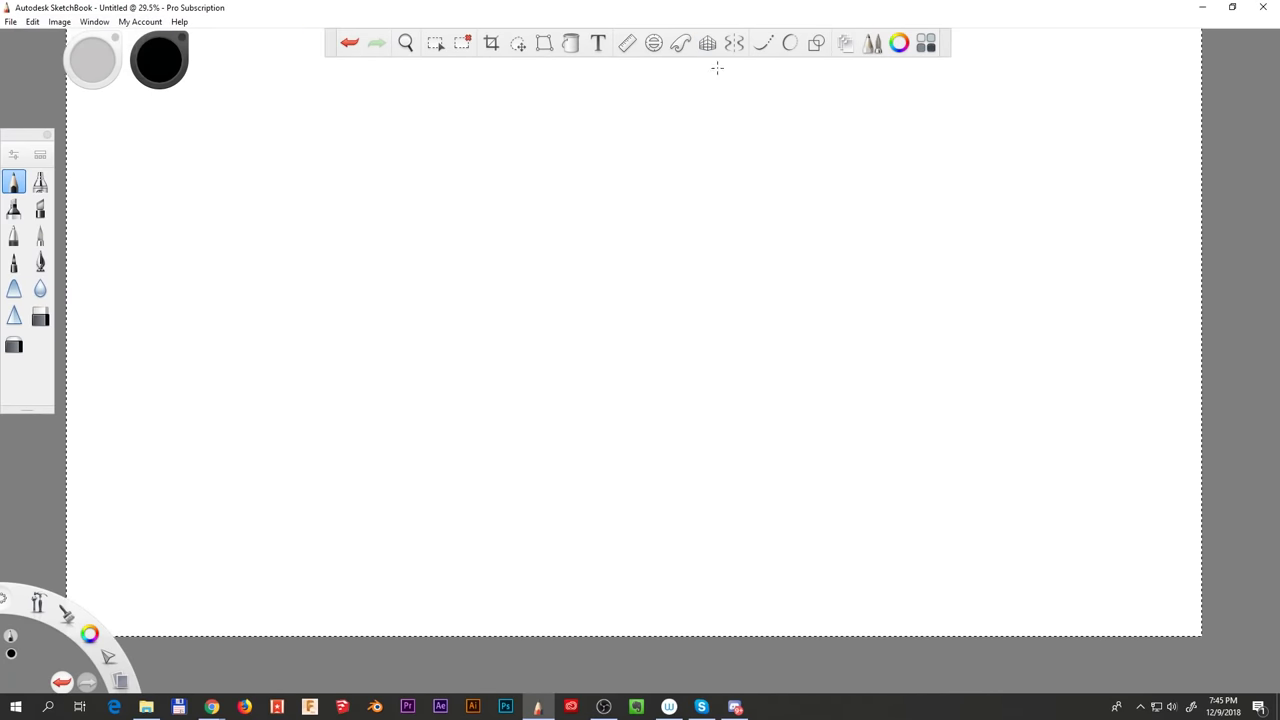
- Rough out a small pickup truck with faint freehand curves, and add a dark guided curve along its lower side
key(space)
drag(603, 406, 644, 402)
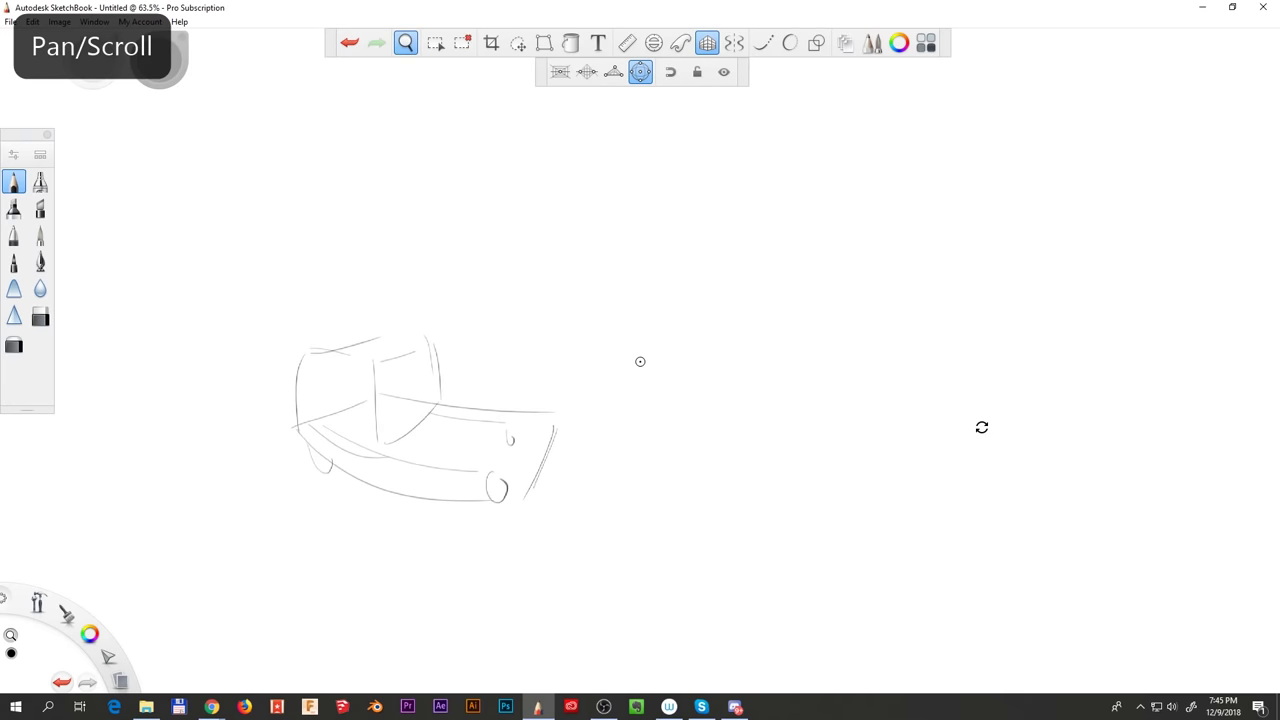
mouse_move(300, 450)
mouse_down()
mouse_move(495, 502)
mouse_move(305, 451)
mouse_up()
key(space)
mouse_move(573, 428)
mouse_down()
mouse_move(673, 368)
mouse_move(571, 440)
mouse_up()
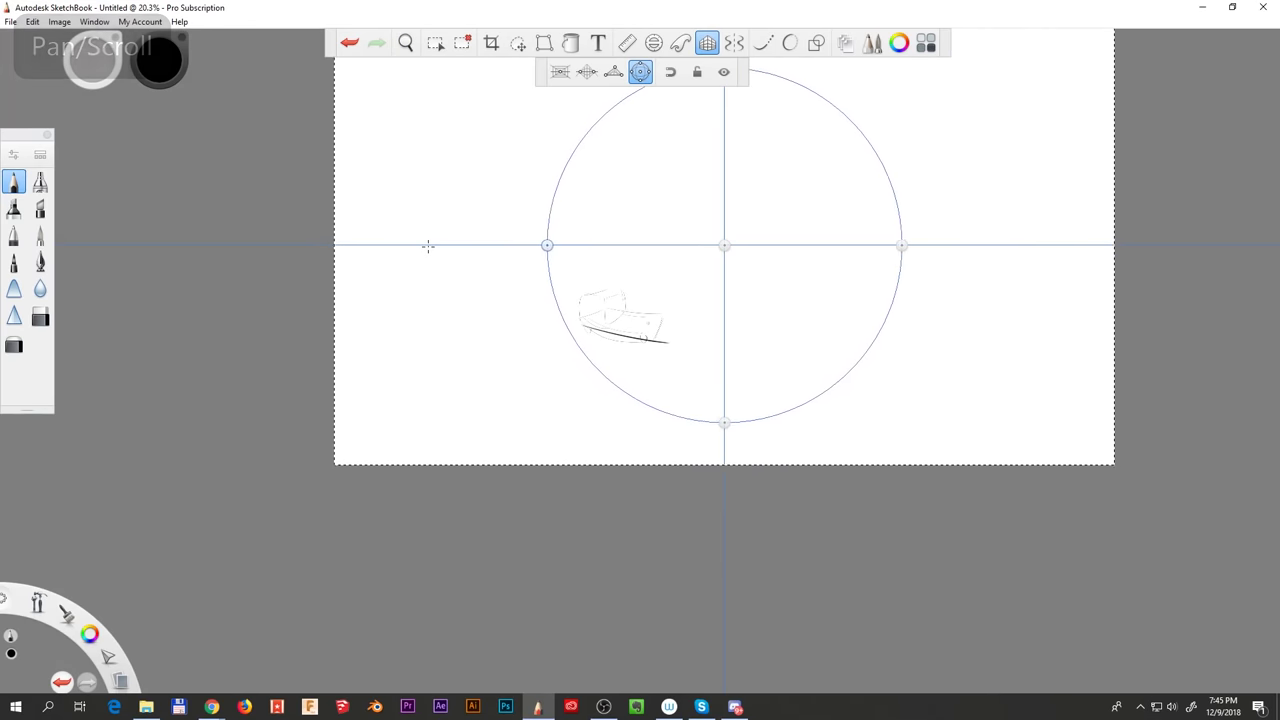
key(space)
drag(529, 246, 711, 337)
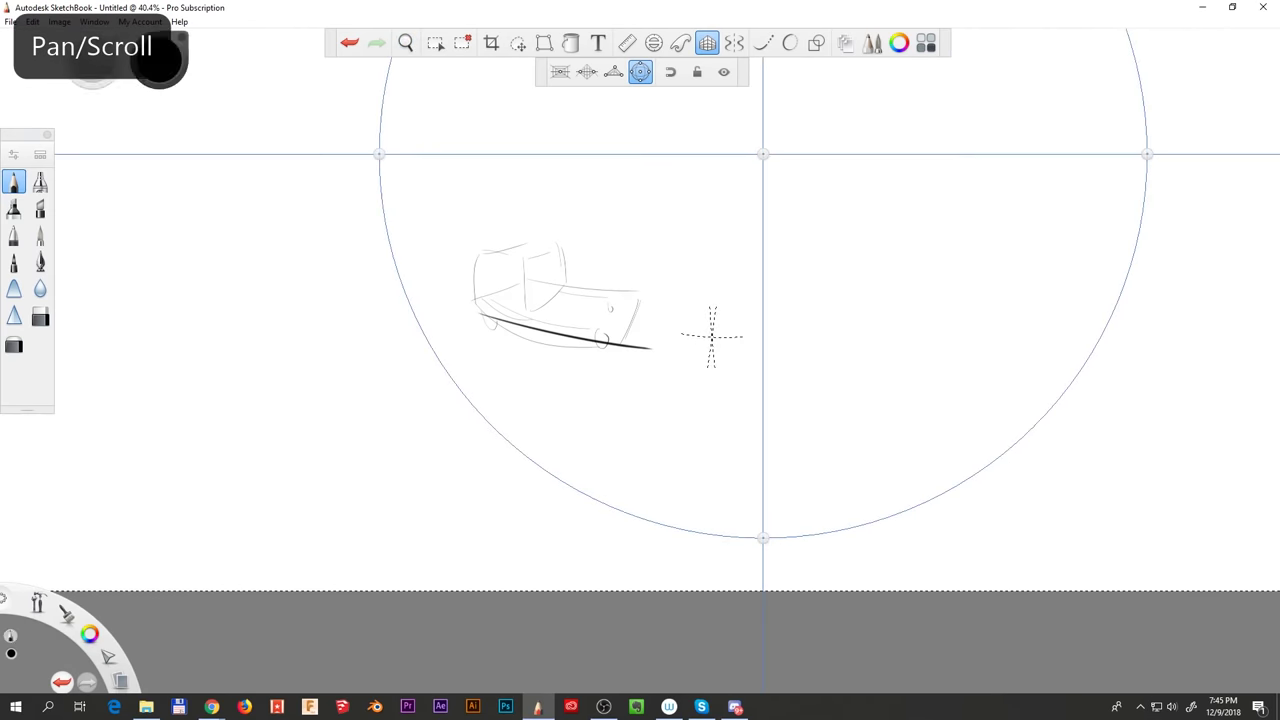
- Undo the dark curve along the truck's lower side and shrink the fisheye circle around the sketch
click(355, 46)
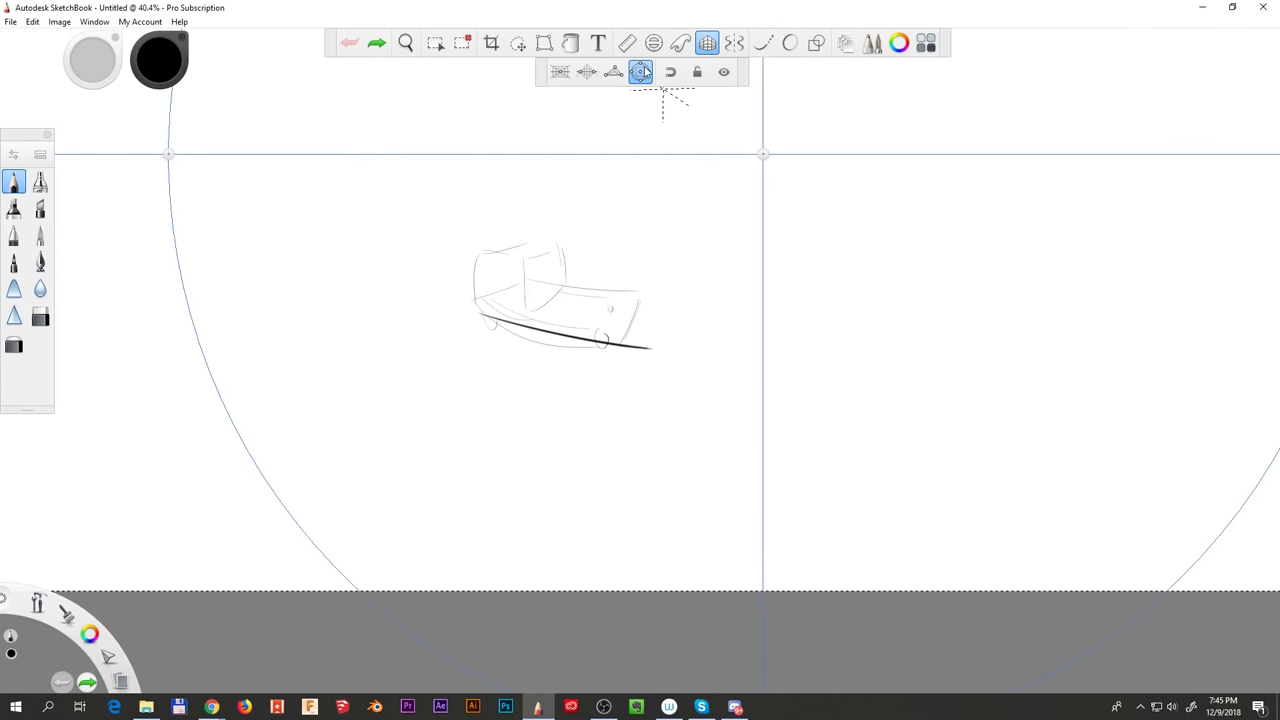
click(713, 48)
click(353, 46)
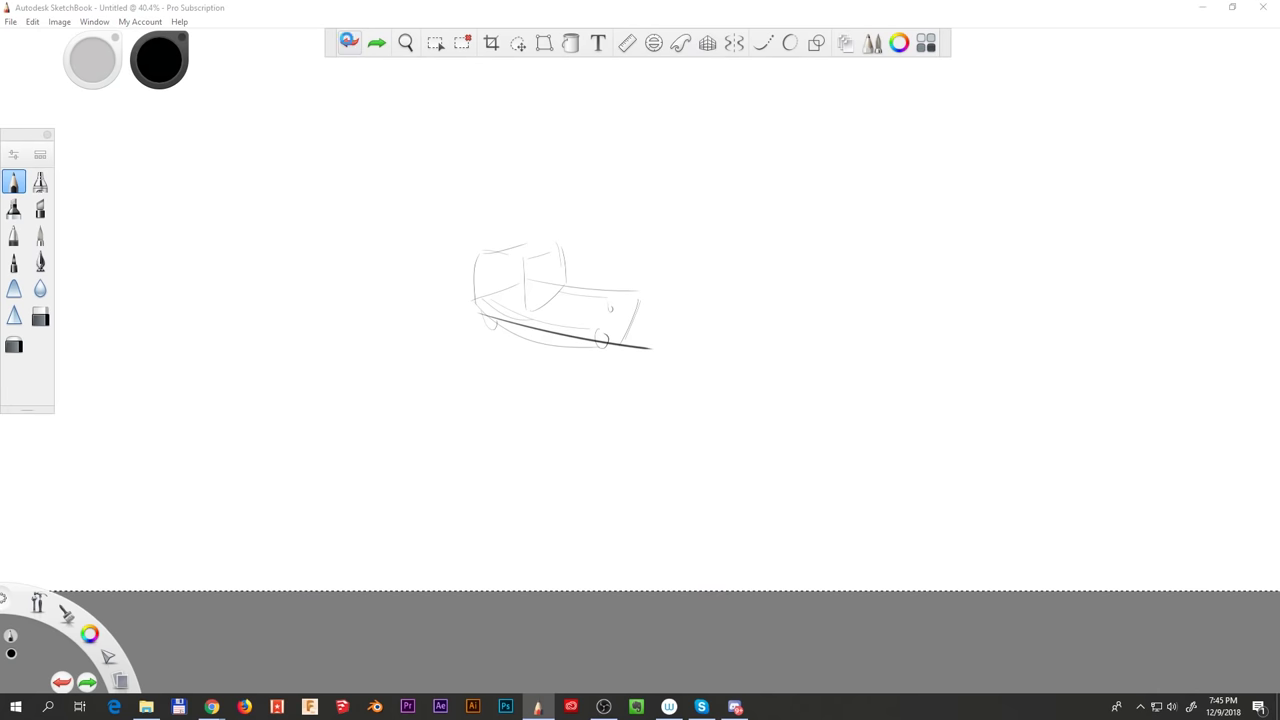
click(350, 43)
click(707, 43)
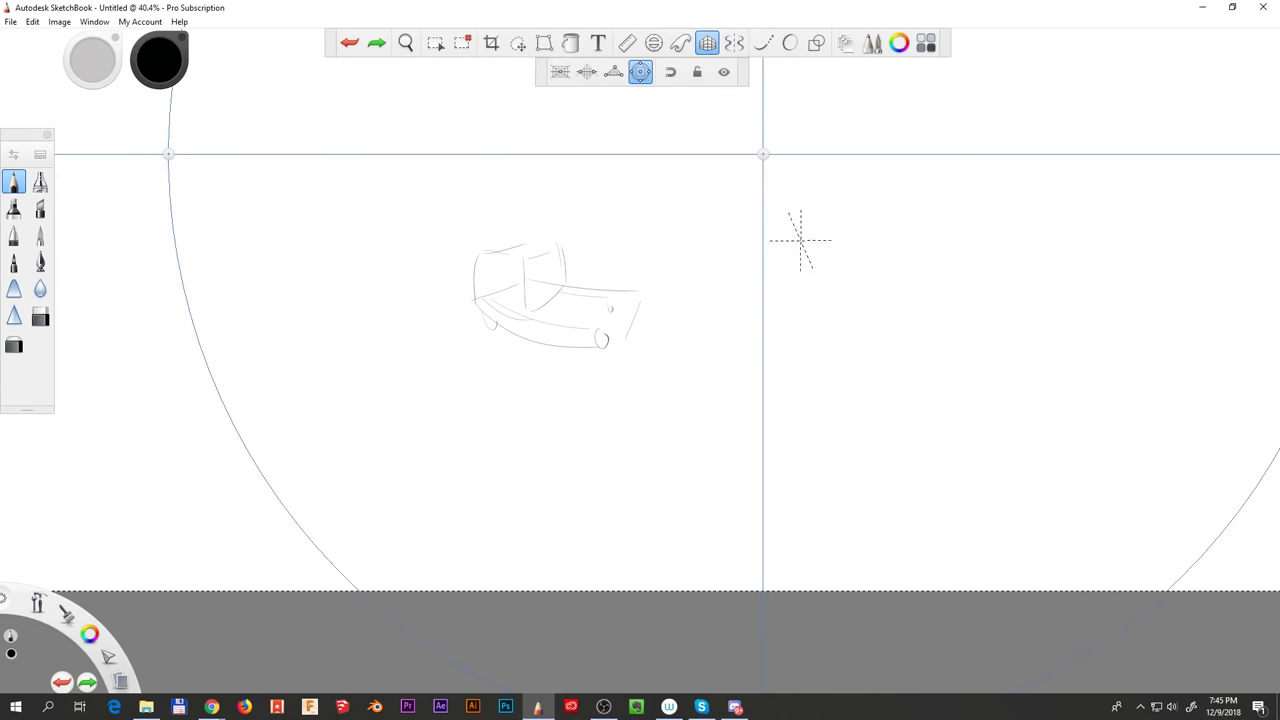
drag(172, 154, 388, 154)
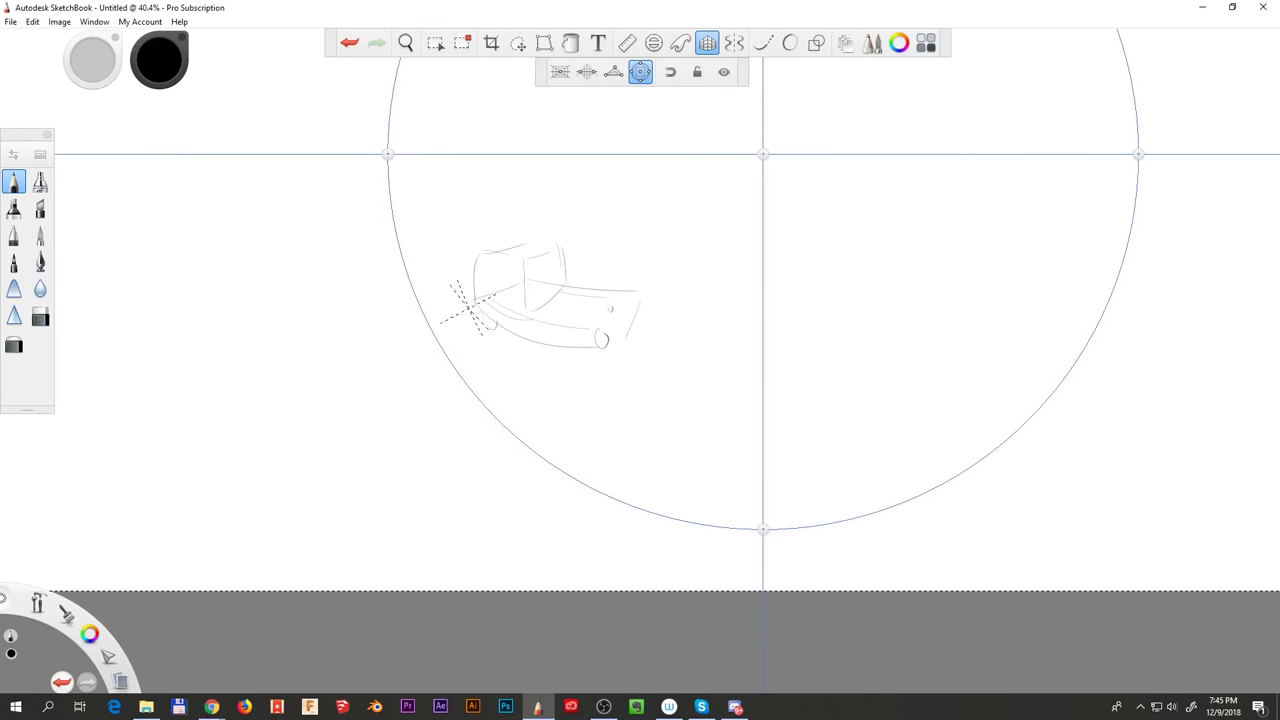
- Draw the truck's curved lower side edge and its front corner edges in fisheye perspective, undoing the stray second side curve
drag(490, 322, 603, 395)
drag(483, 312, 573, 434)
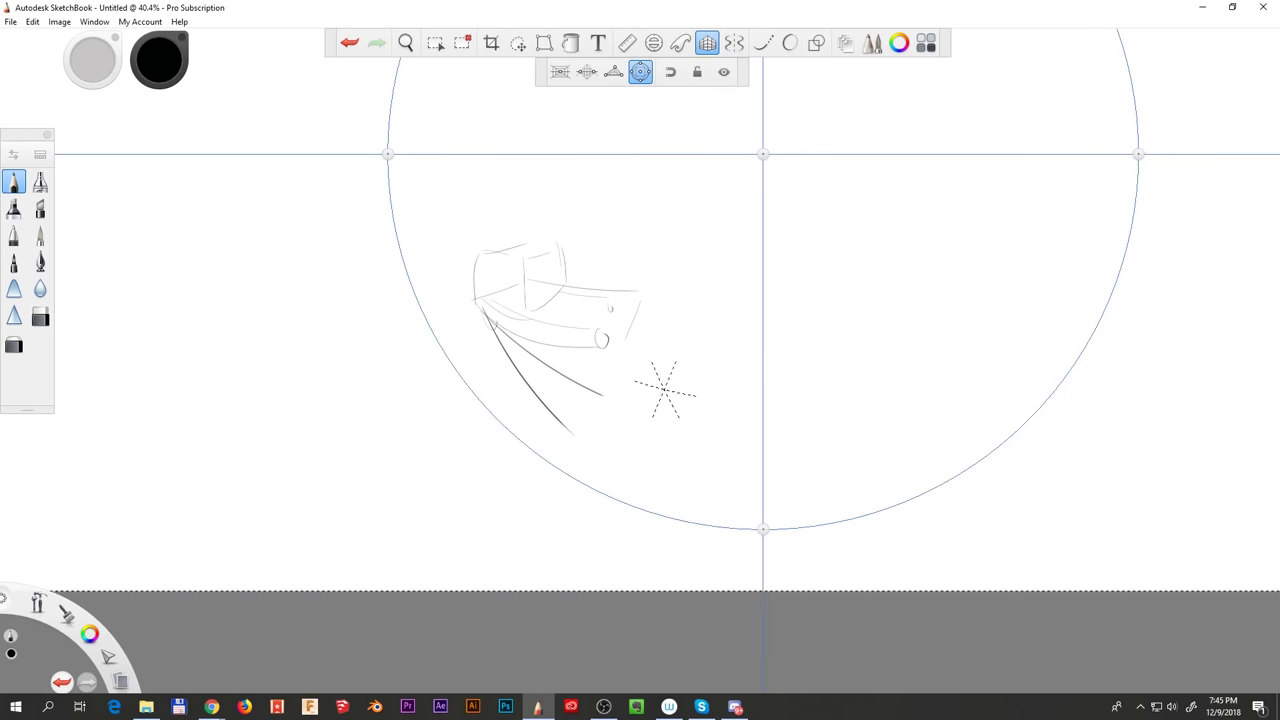
click(349, 43)
key(space)
mouse_move(629, 364)
mouse_down()
mouse_move(590, 434)
mouse_move(682, 290)
mouse_up()
drag(582, 440, 525, 352)
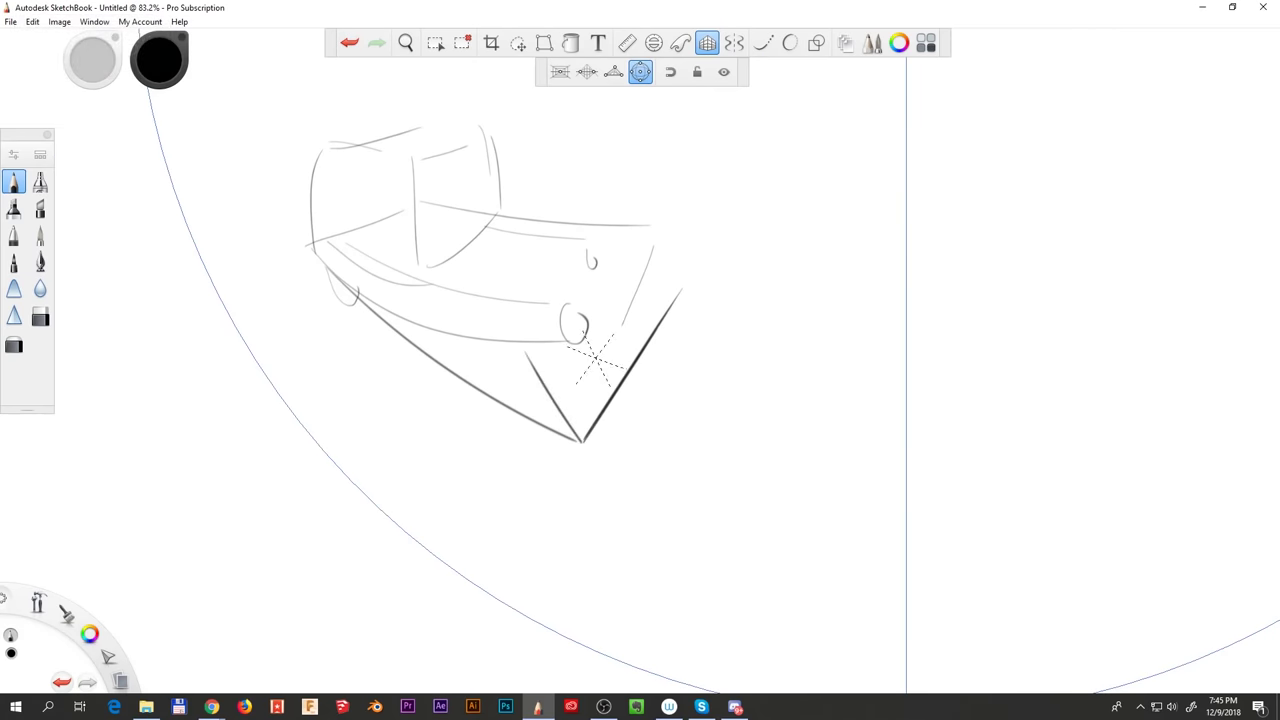
- Draw the cab's curved side pillars, the hood and front-end edges, and the windshield outline along the fisheye guide
mouse_move(331, 279)
mouse_down()
mouse_move(300, 202)
mouse_move(276, 121)
mouse_up()
drag(424, 286, 368, 115)
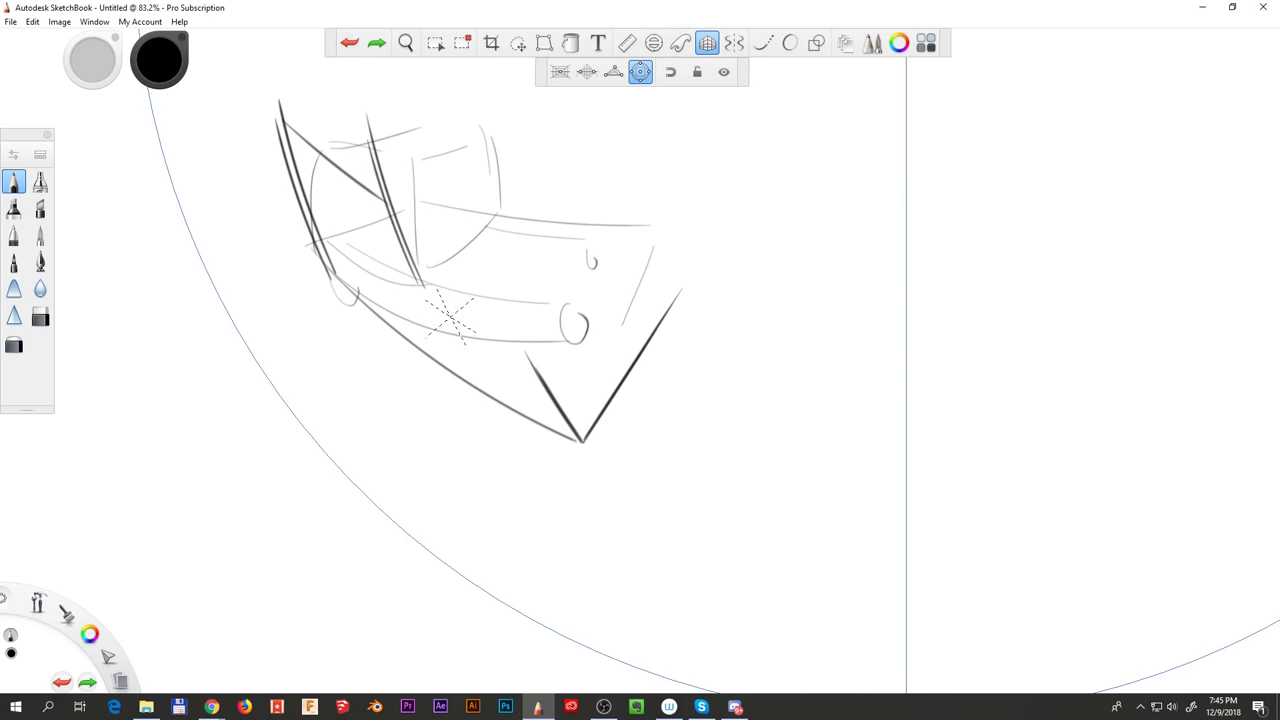
drag(426, 302, 540, 366)
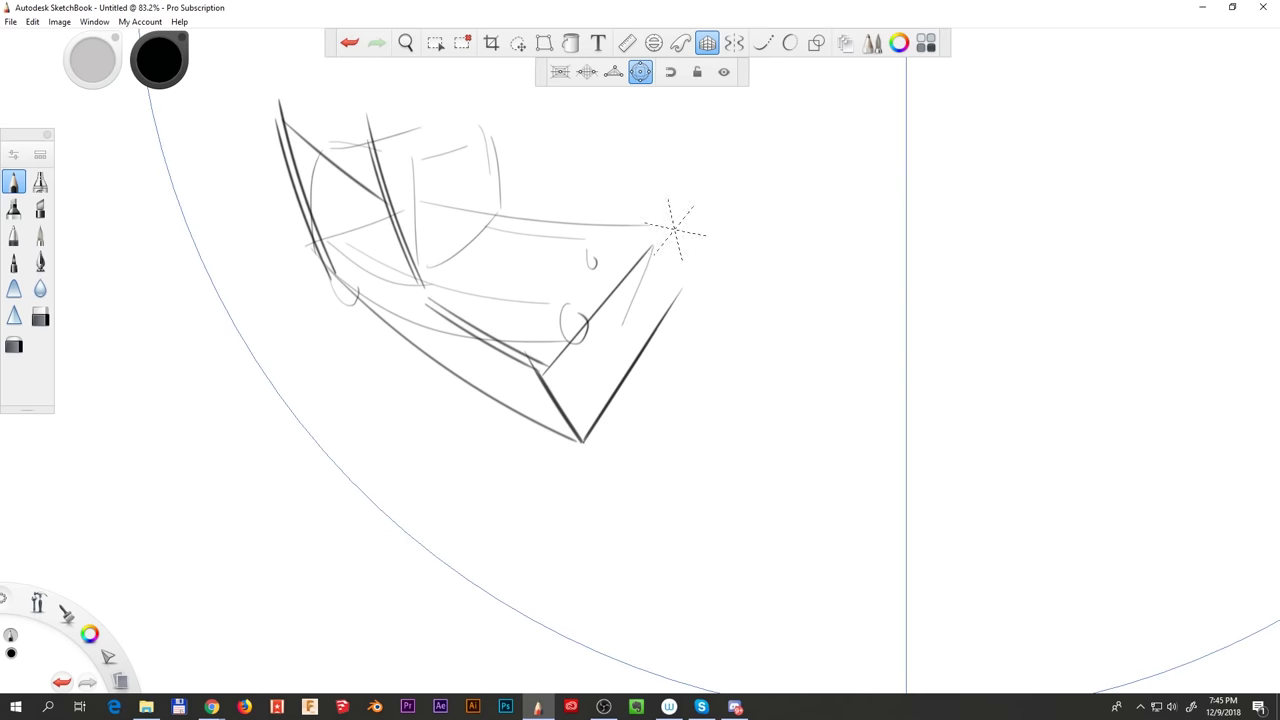
mouse_move(663, 232)
mouse_down()
mouse_move(682, 304)
mouse_move(525, 192)
mouse_up()
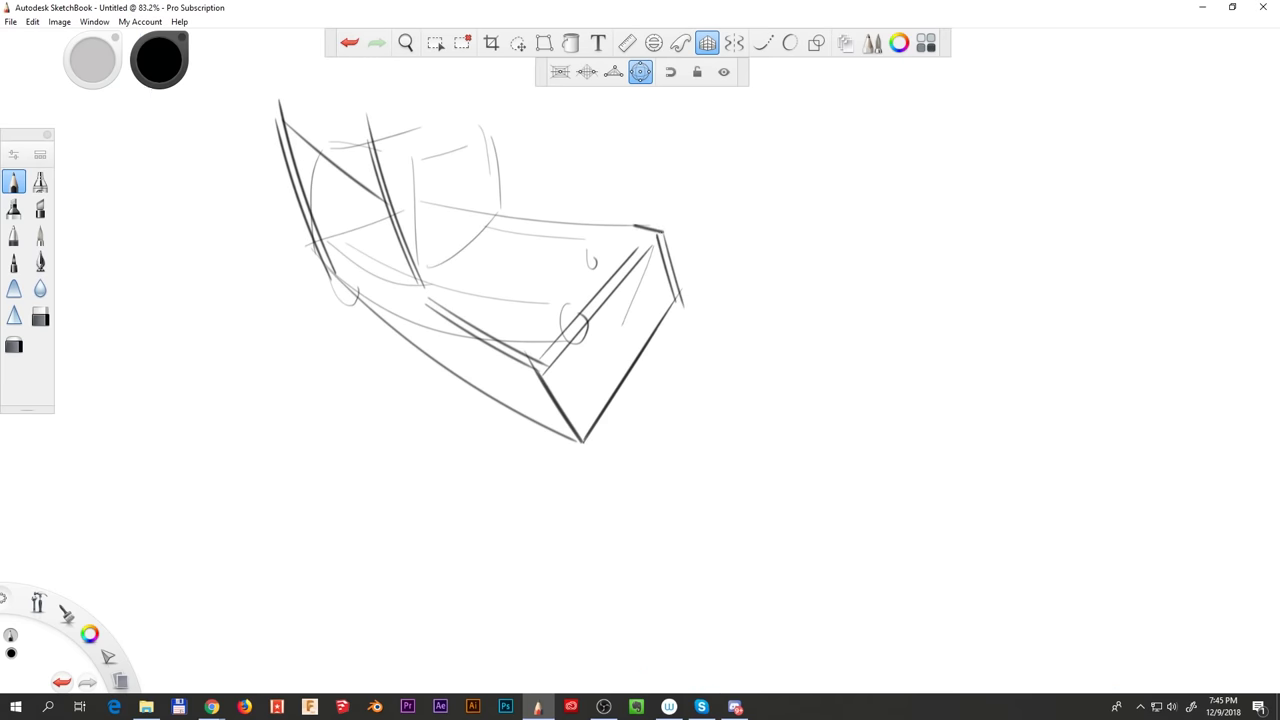
mouse_move(432, 267)
mouse_down()
mouse_move(536, 195)
mouse_move(507, 64)
mouse_up()
- Close the top of the cab with roof edges and doubled side lines along the fisheye guide
key(space)
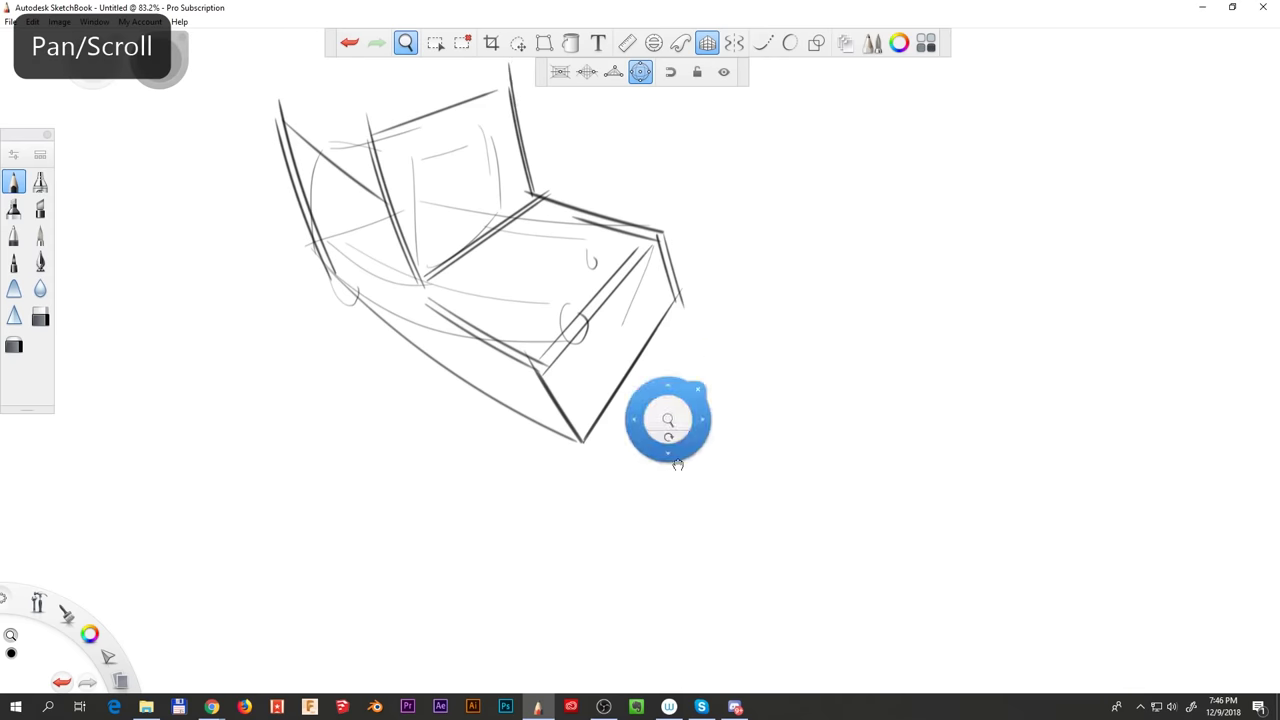
drag(666, 421, 666, 570)
drag(428, 211, 500, 198)
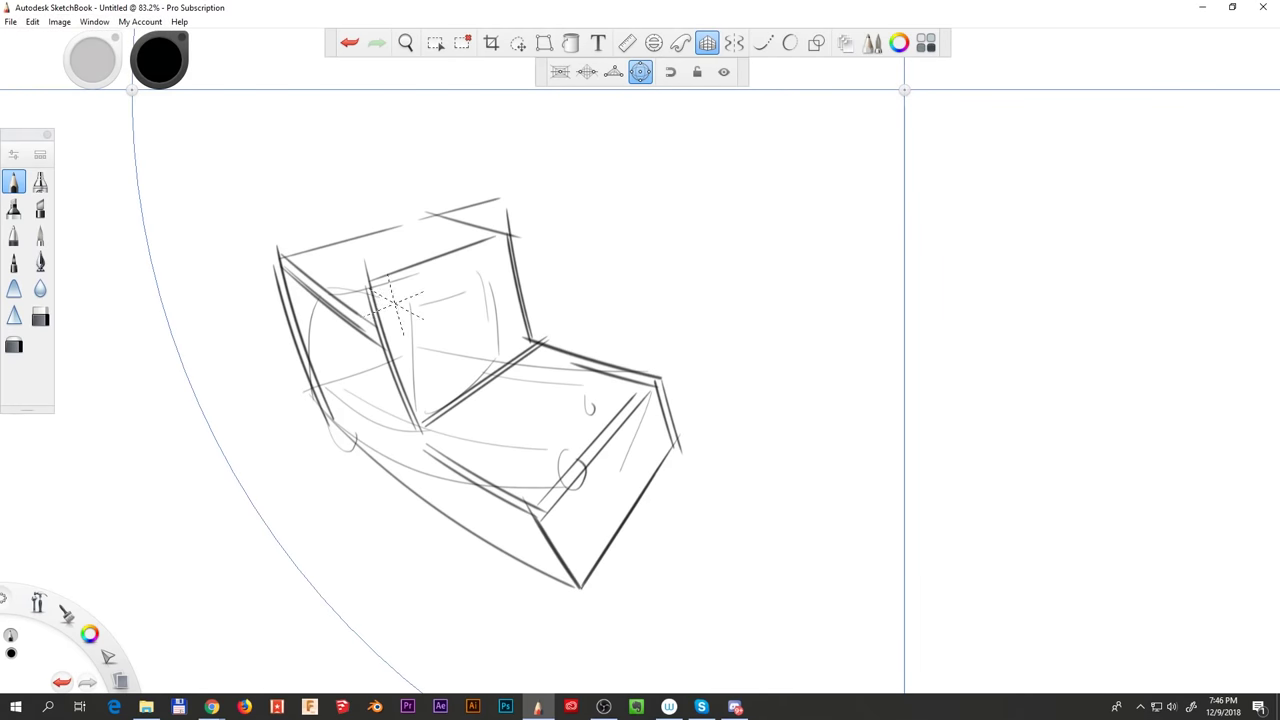
drag(412, 215, 512, 238)
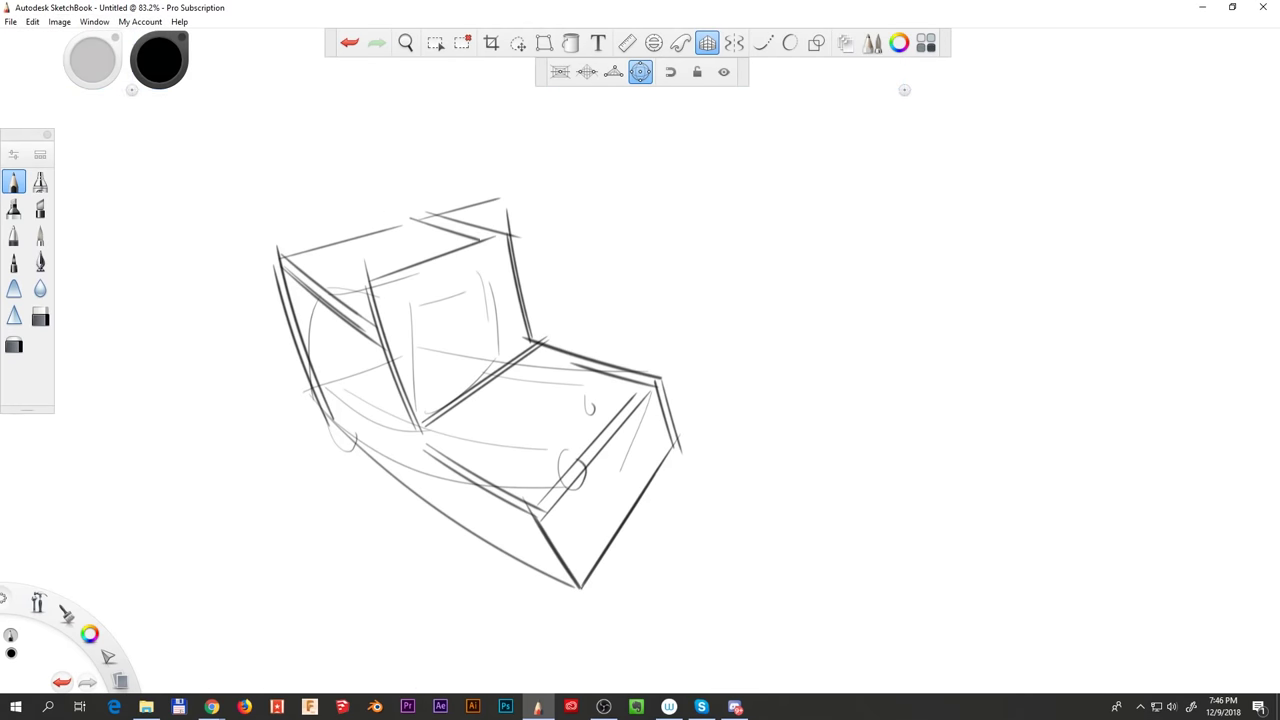
- Turn off the perspective guide and sketch narrow elliptical wheels at the truck's rear and front
click(707, 43)
key(s)
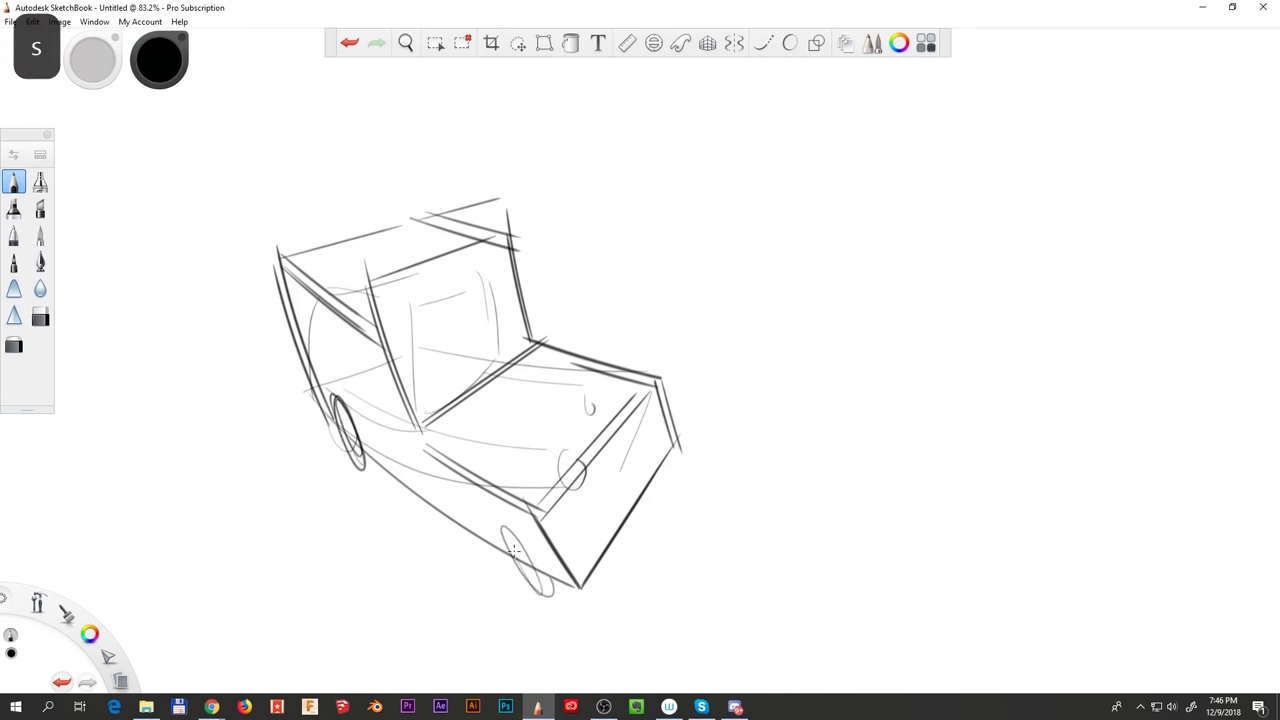
drag(513, 550, 520, 545)
scroll(657, 229, down, 6)
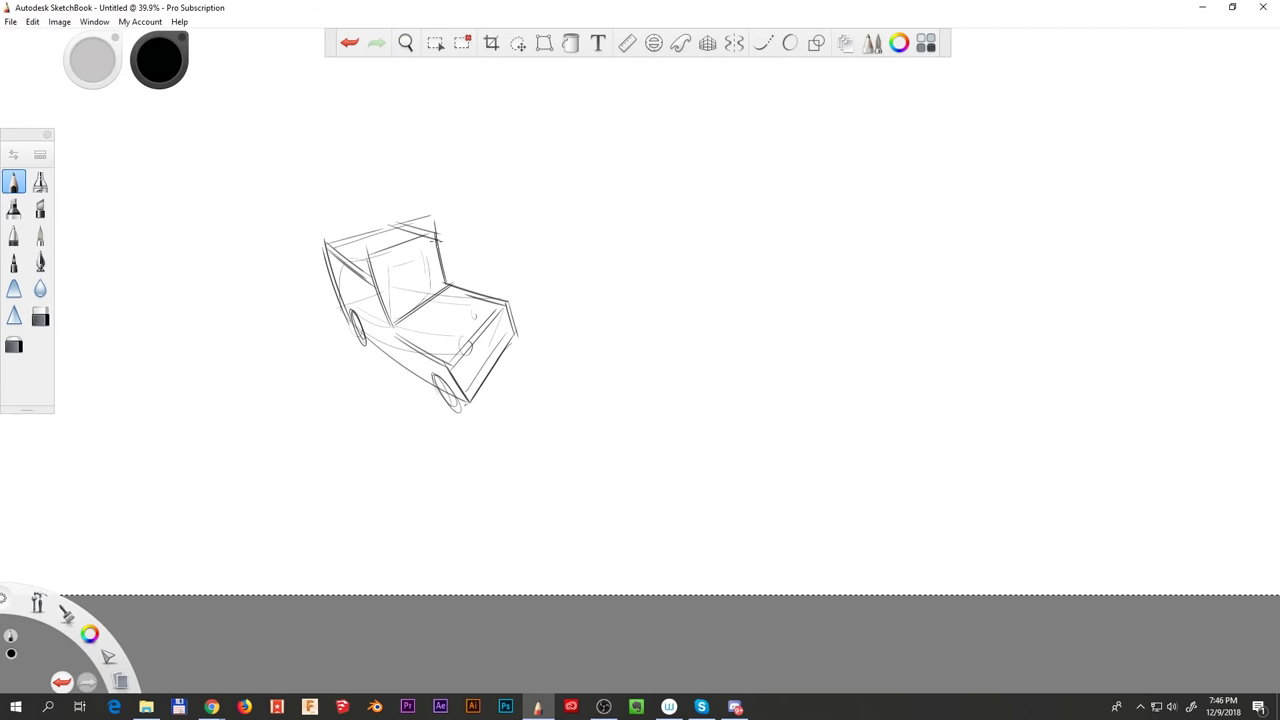
- Clear the truck drawing and the selection, and turn on symmetry across a vertical axis
scroll(729, 377, down, 3)
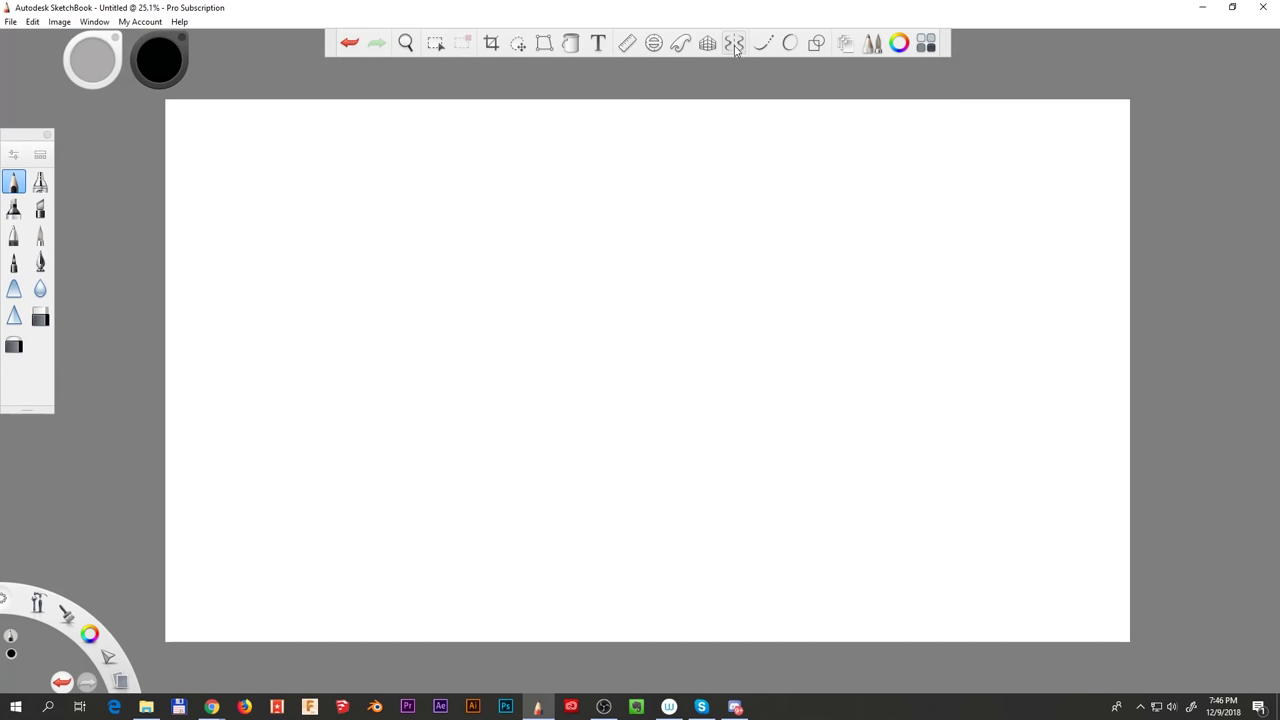
click(734, 44)
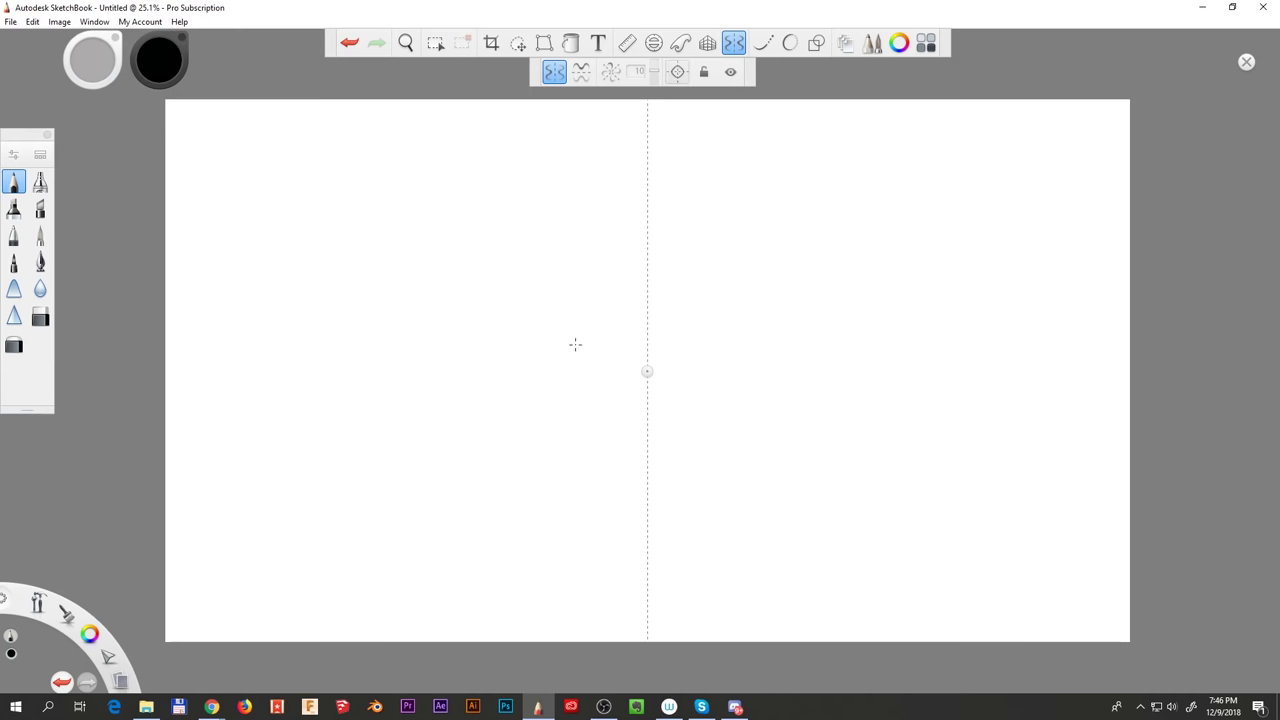
key(space)
drag(689, 296, 697, 445)
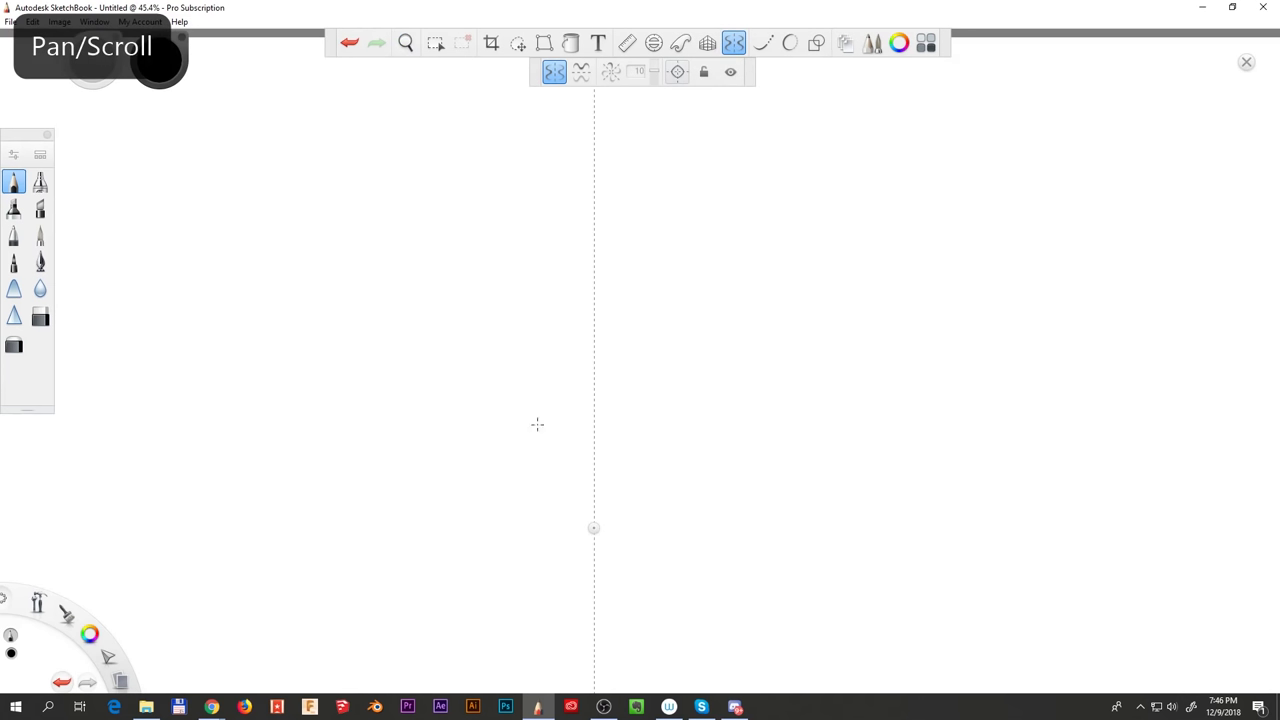
- Draw a pair of mirrored bulging body curves with two nearly vertical neck lines above them
drag(536, 234, 540, 438)
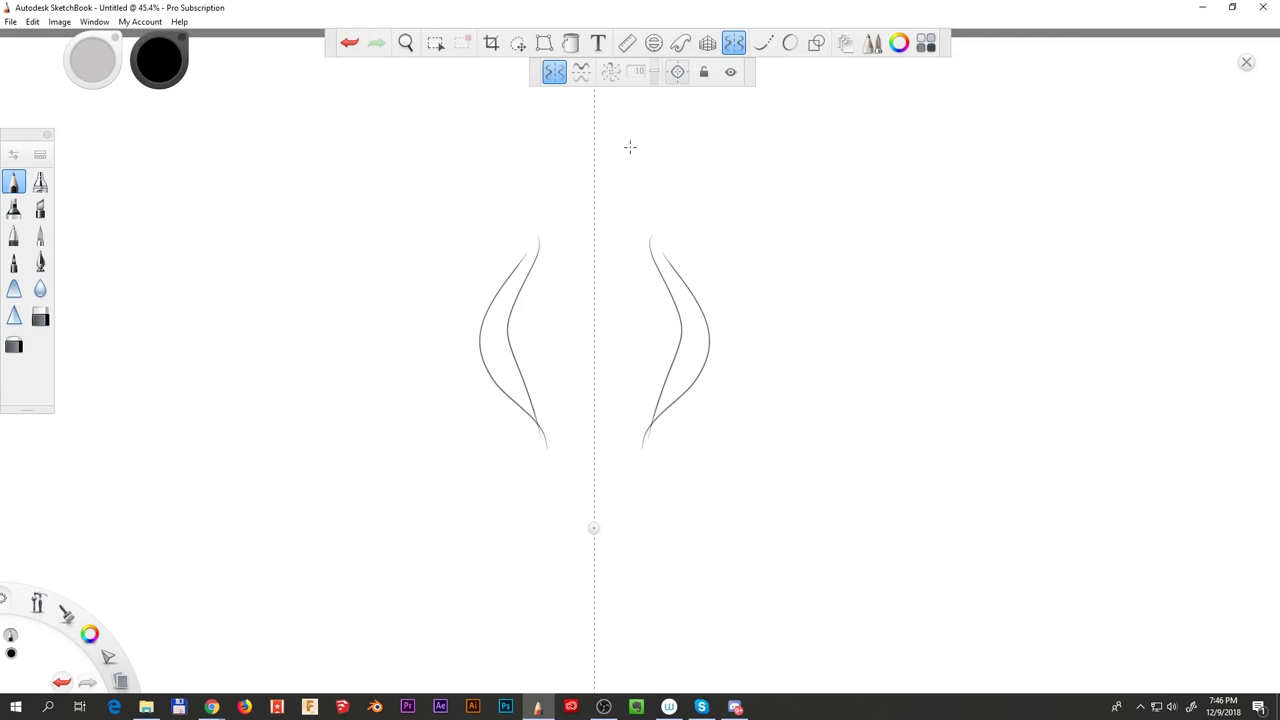
key(space)
drag(606, 338, 493, 286)
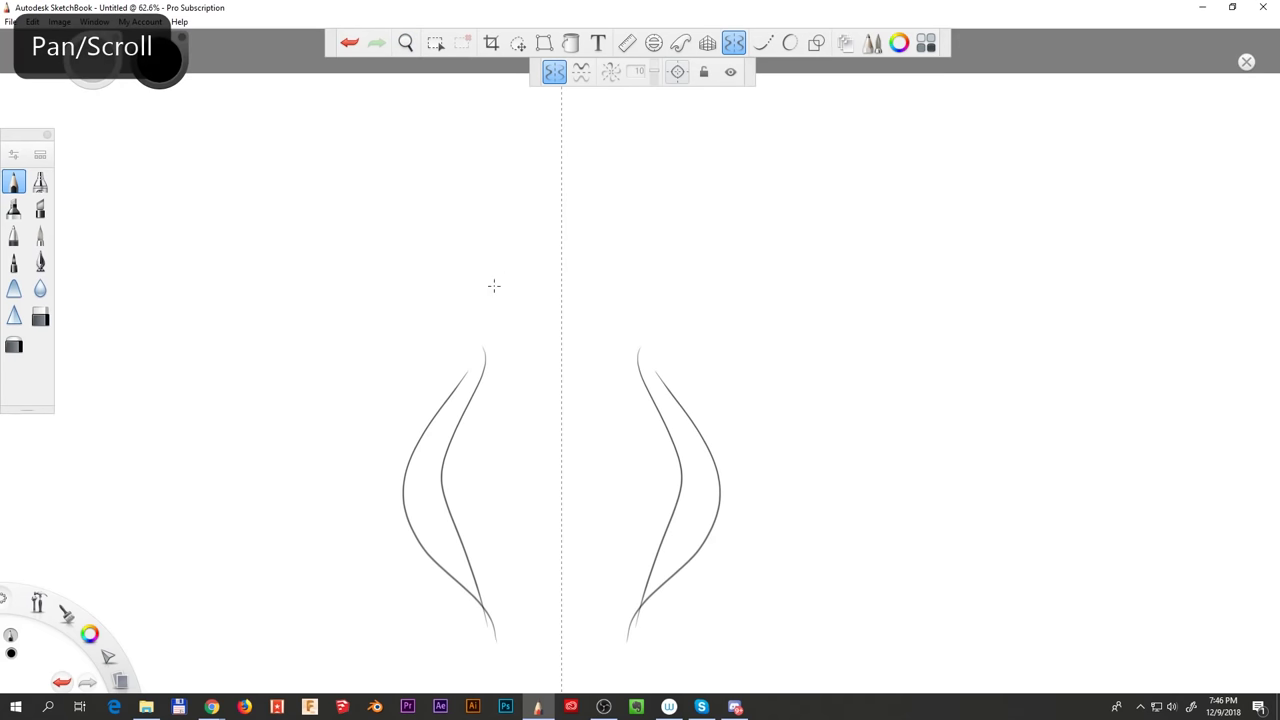
mouse_move(489, 225)
mouse_down()
mouse_move(494, 318)
mouse_move(531, 263)
mouse_move(406, 168)
mouse_up()
key(space)
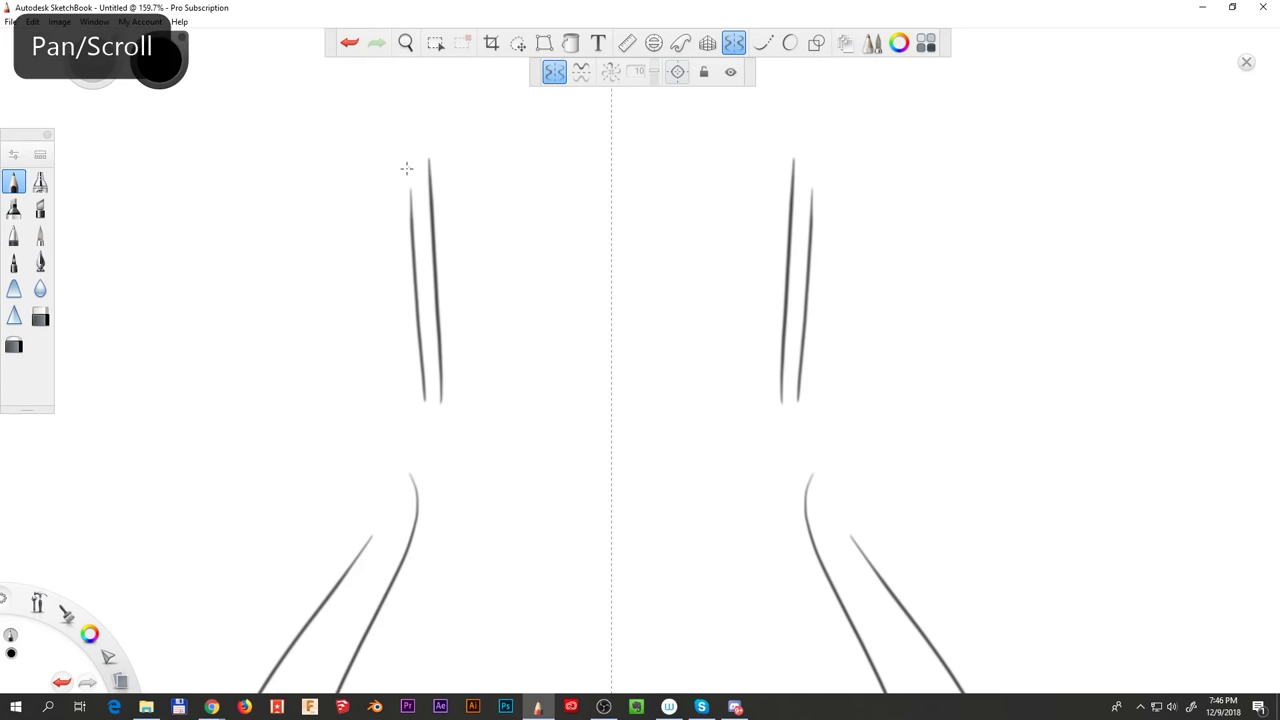
- Cap the neck lines with small mirrored joints, join them by a thick horizontal band, and start the outer collar edges
key(space)
drag(500, 245, 484, 387)
mouse_move(373, 293)
mouse_down()
mouse_move(414, 291)
mouse_move(435, 310)
mouse_up()
drag(432, 306, 600, 306)
drag(373, 276, 378, 286)
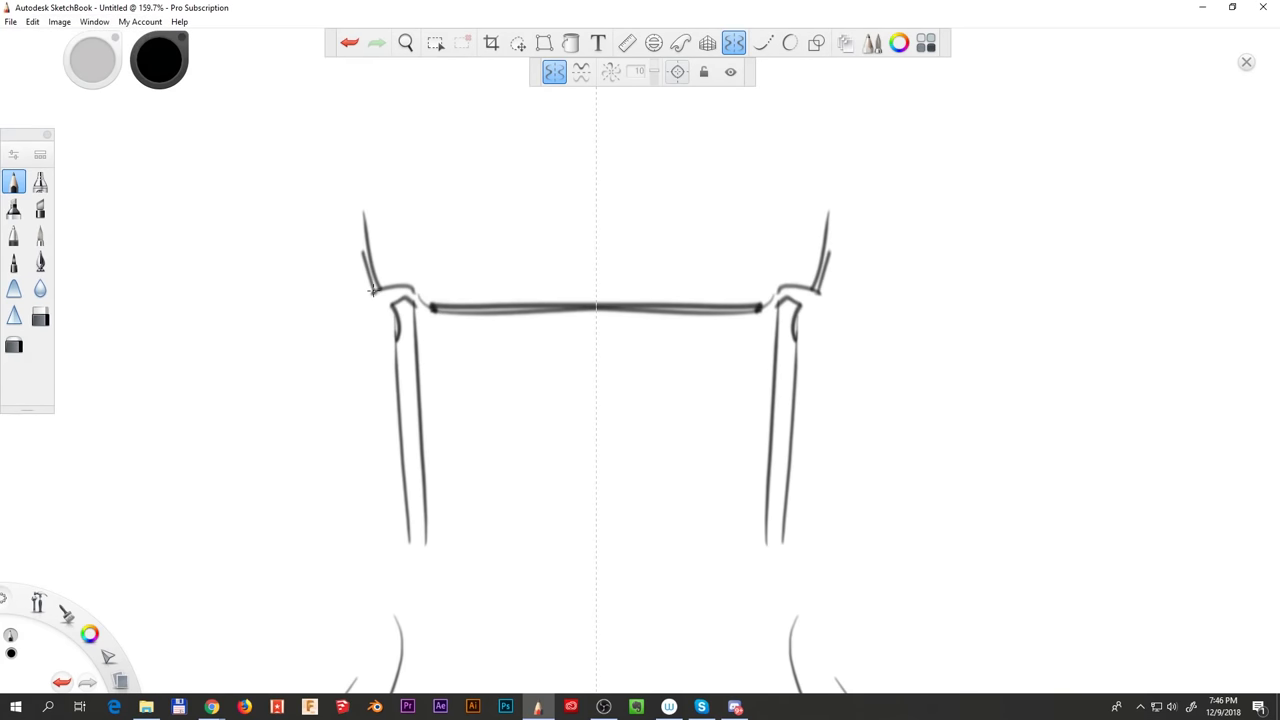
- Finish the collar with a double upper edge, flared outer corner pieces, small corner ornaments and an inner lower line
drag(406, 186, 596, 188)
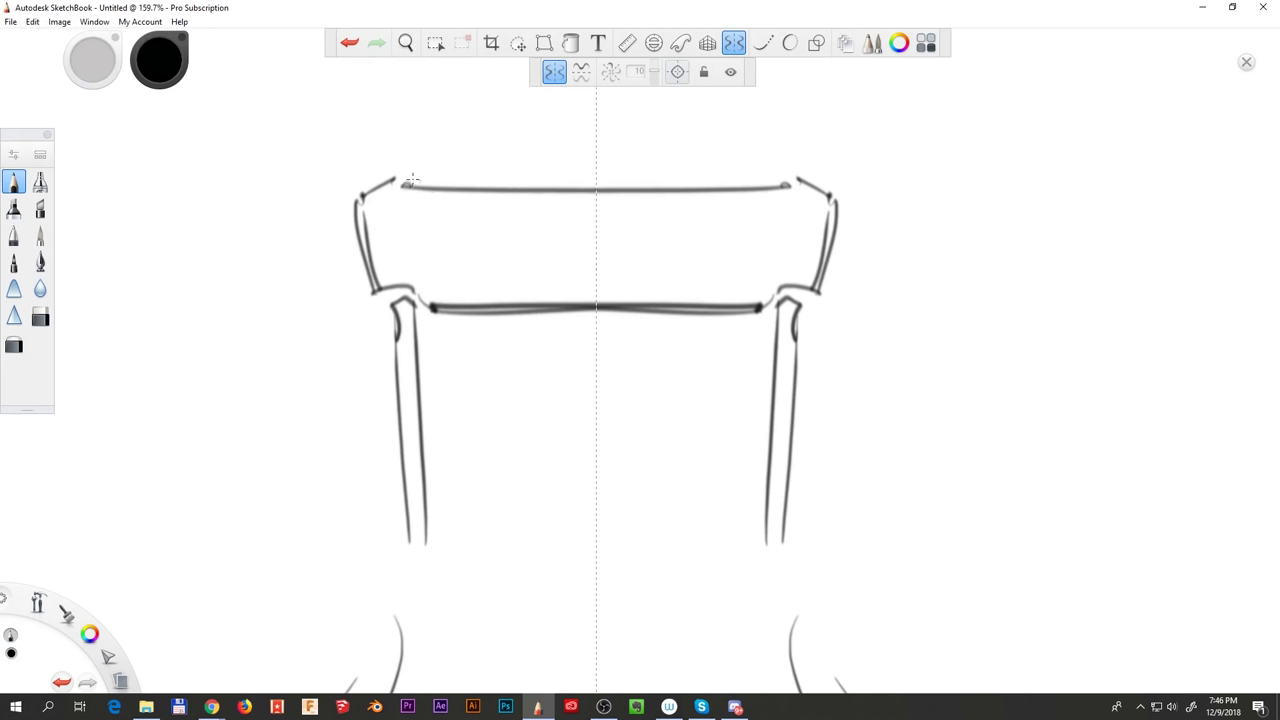
drag(412, 181, 776, 183)
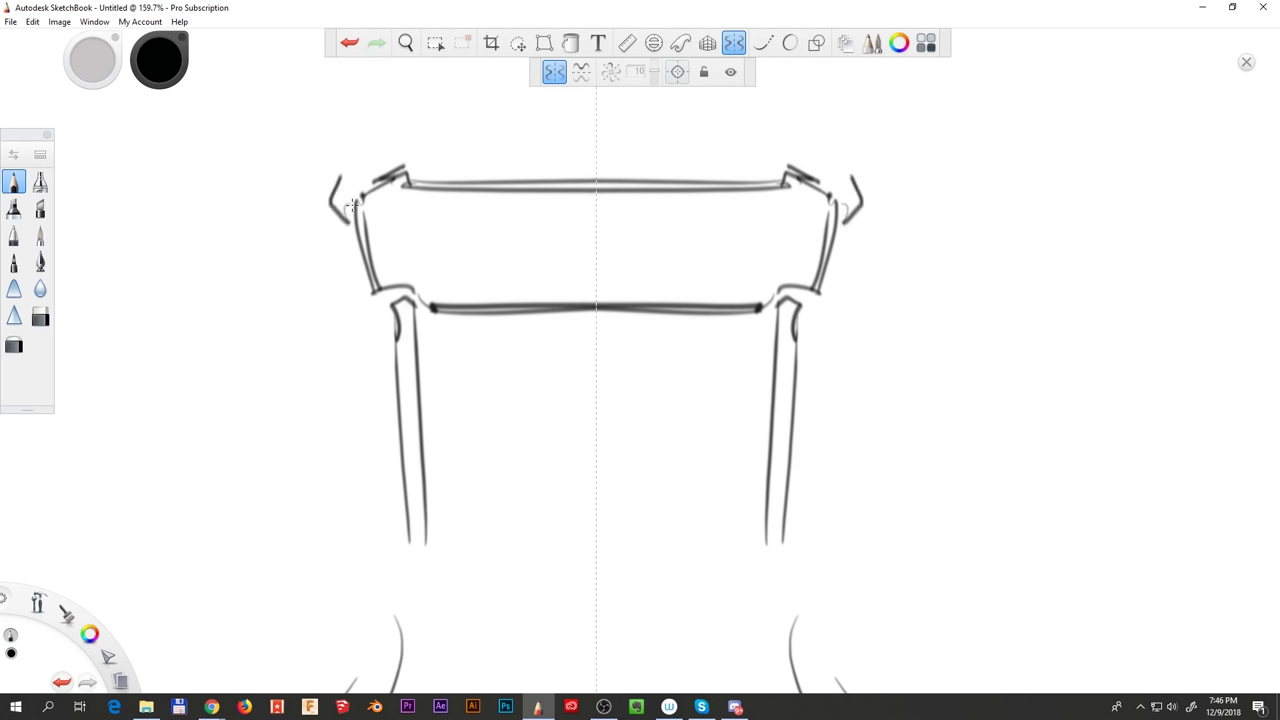
mouse_move(340, 178)
mouse_down()
mouse_move(375, 137)
mouse_move(344, 232)
mouse_up()
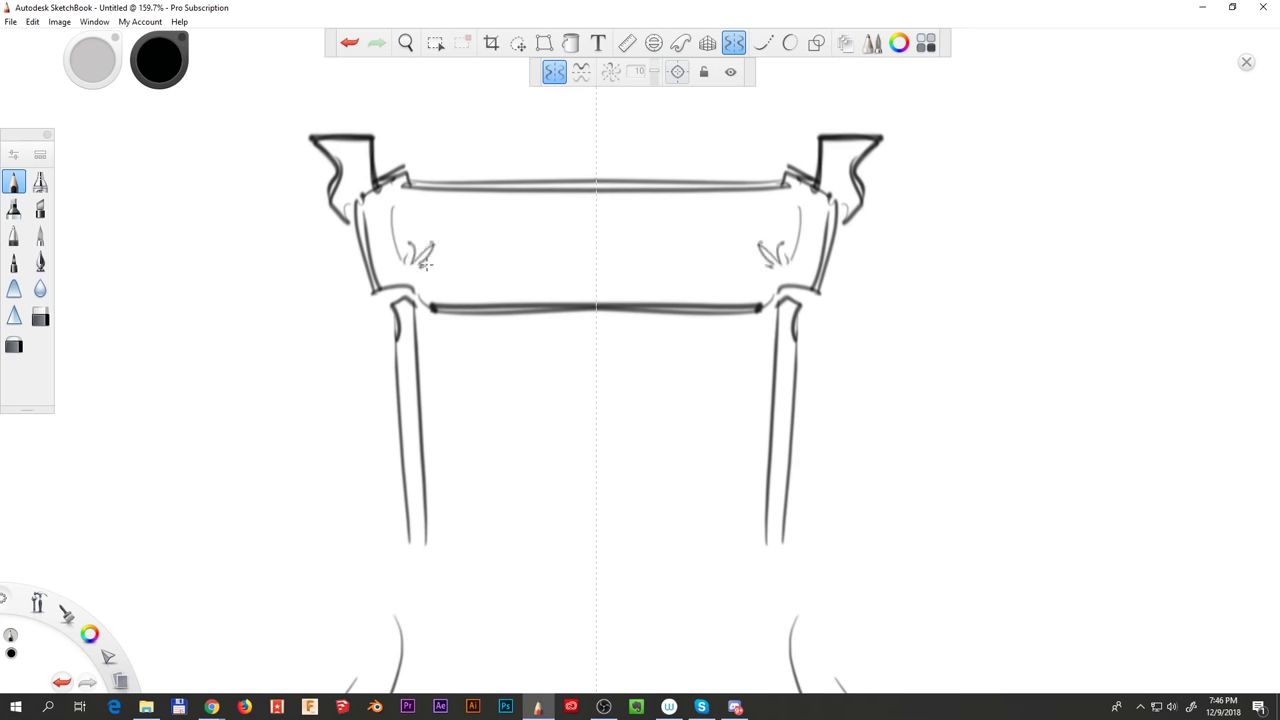
drag(439, 290, 596, 288)
- Turn on the ellipse guide, reshape it into a circle, and place it below the collar beside the symmetry axis
mouse_move(701, 307)
mouse_down()
mouse_move(626, 423)
mouse_move(573, 465)
mouse_up()
click(655, 43)
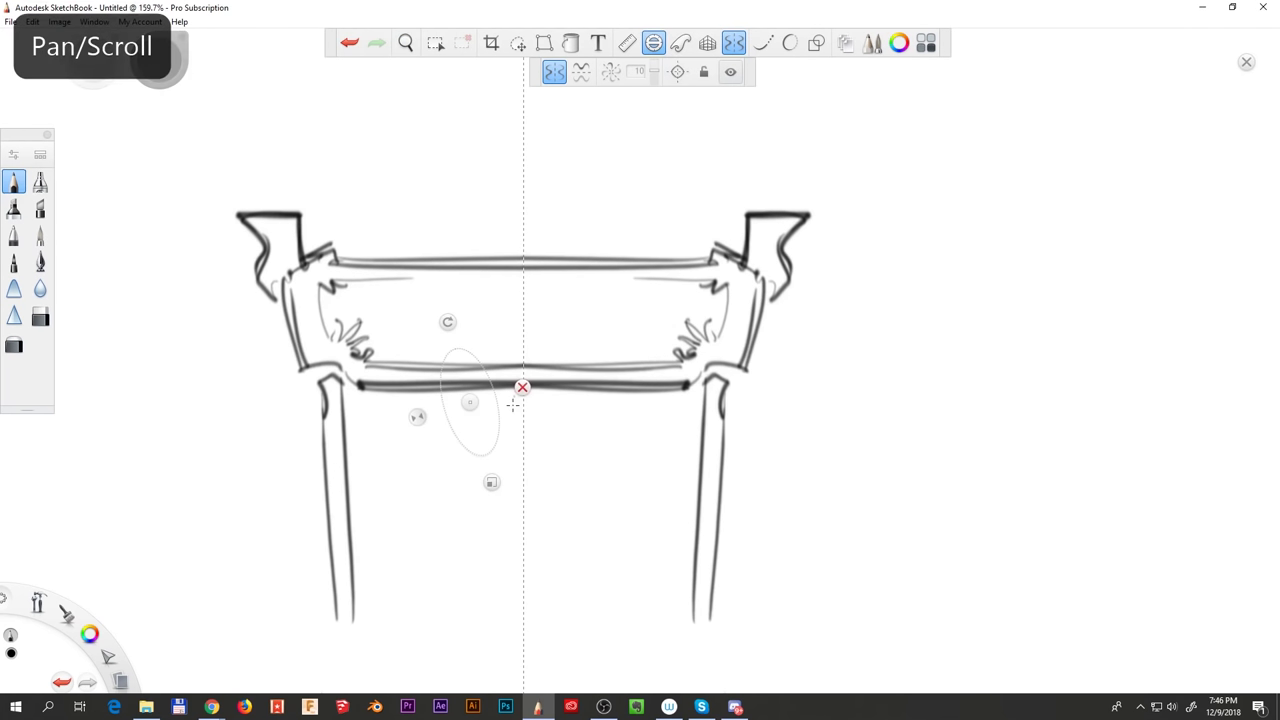
drag(495, 438, 534, 348)
drag(418, 416, 388, 425)
drag(470, 402, 480, 359)
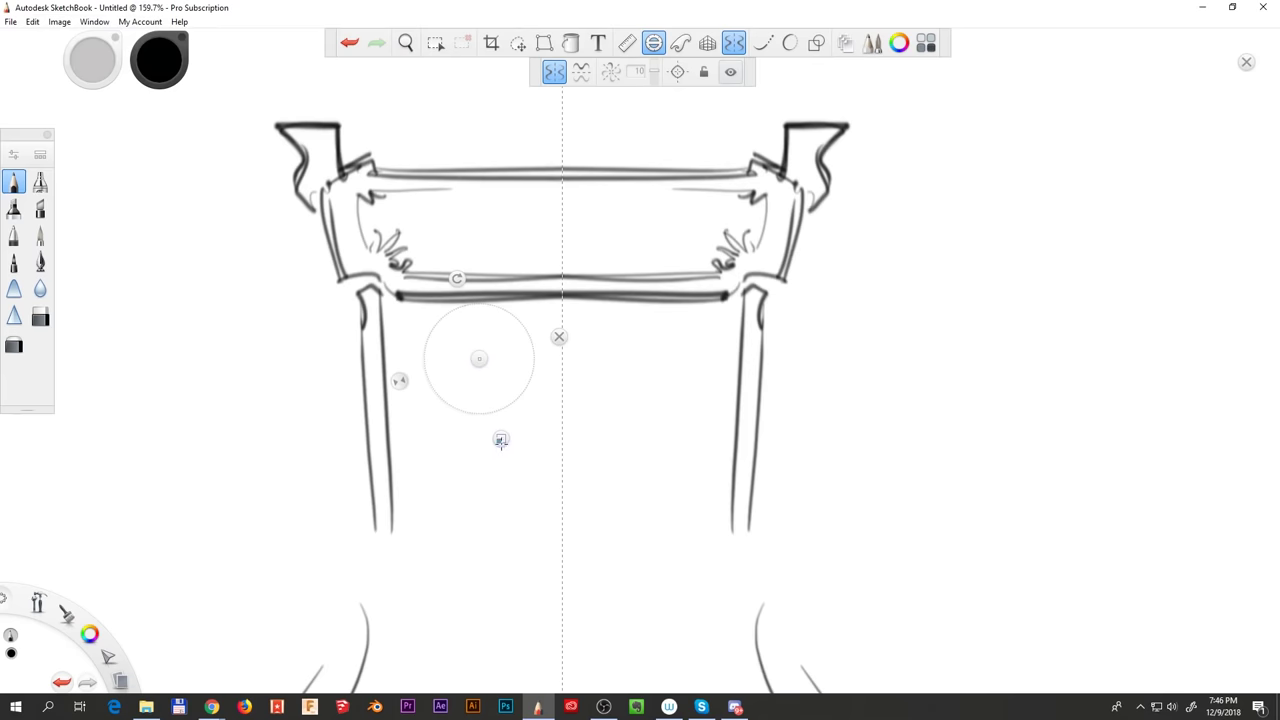
- Shrink the circle guide, trace thick mirrored arcs over the joints between neck and collar, and close the guide
drag(501, 442, 495, 418)
mouse_move(484, 356)
mouse_down()
mouse_move(361, 302)
mouse_move(394, 293)
mouse_move(322, 394)
mouse_move(338, 375)
mouse_up()
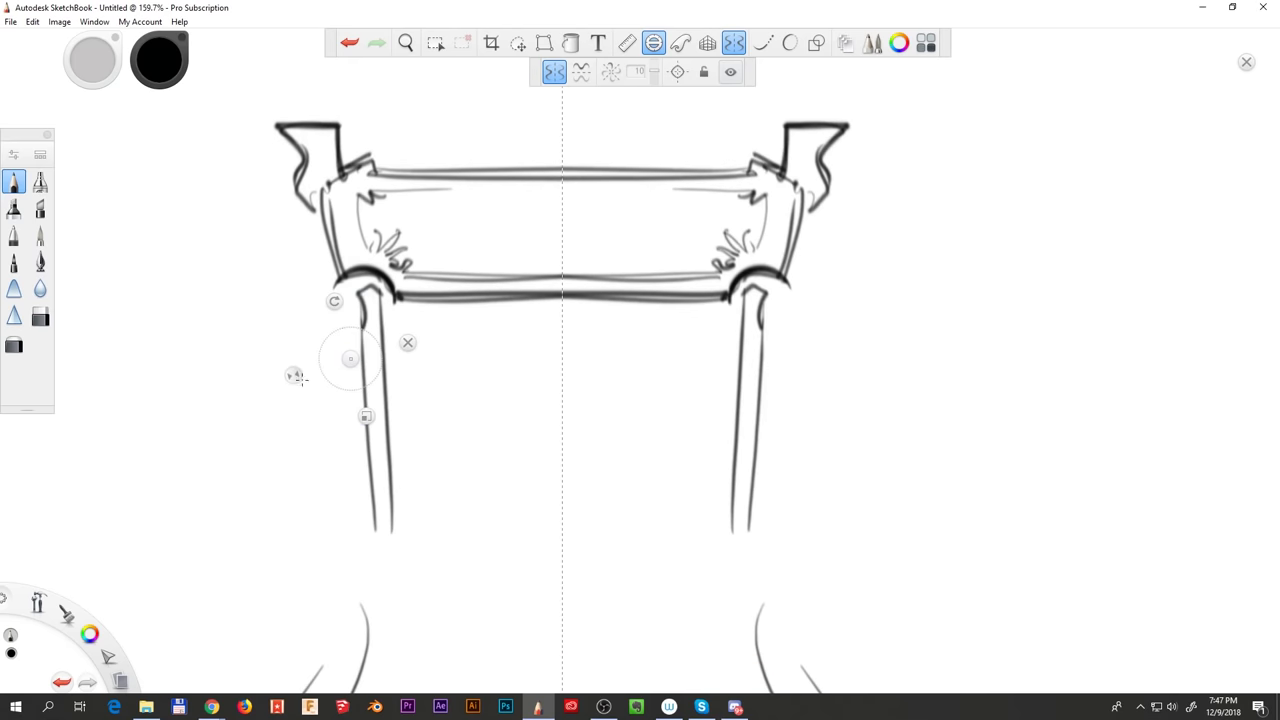
click(408, 345)
key(space)
drag(660, 372, 412, 368)
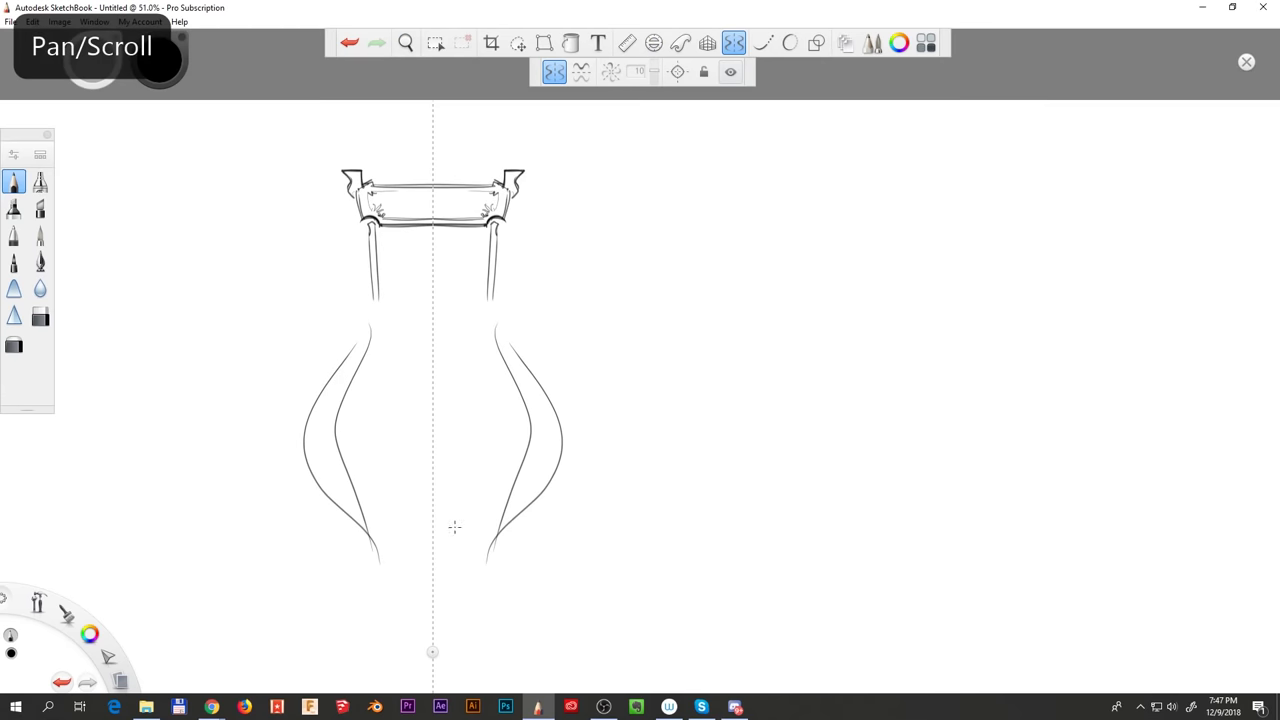
- Switch symmetry to the horizontal axis only and sketch several shallow curves mirrored above and below it, beneath the body outline
click(581, 73)
key(space)
drag(674, 300, 660, 400)
drag(688, 560, 641, 413)
click(555, 72)
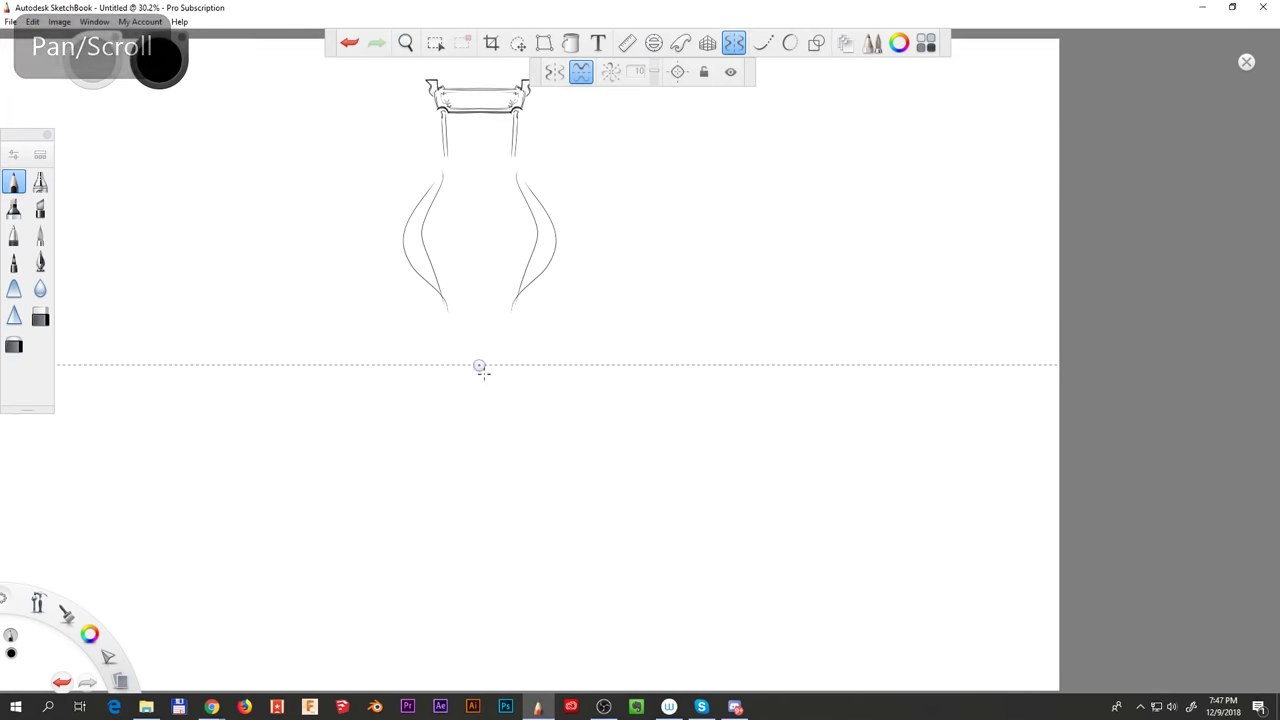
key(space)
drag(512, 396, 530, 355)
drag(364, 347, 562, 330)
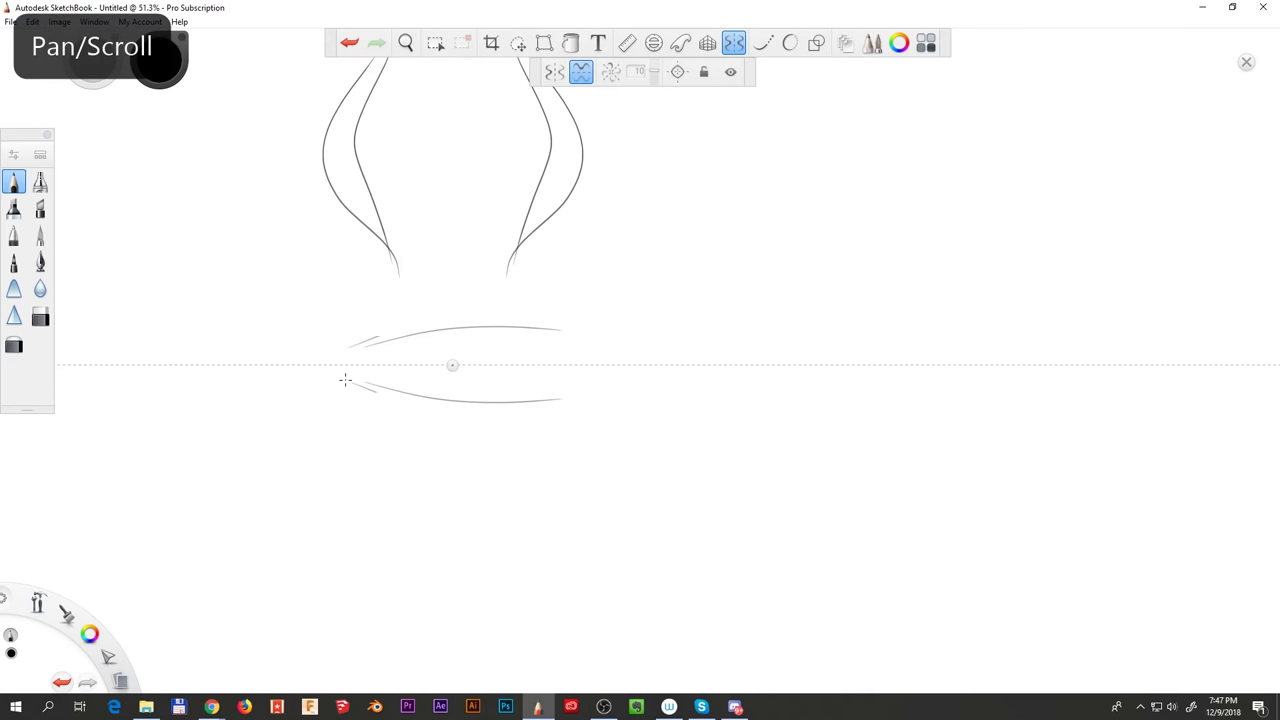
drag(354, 340, 565, 345)
- Enable symmetry on both axes and sketch four-way mirrored small circles, inner curls and two nested outer lobes around the centre point
click(554, 74)
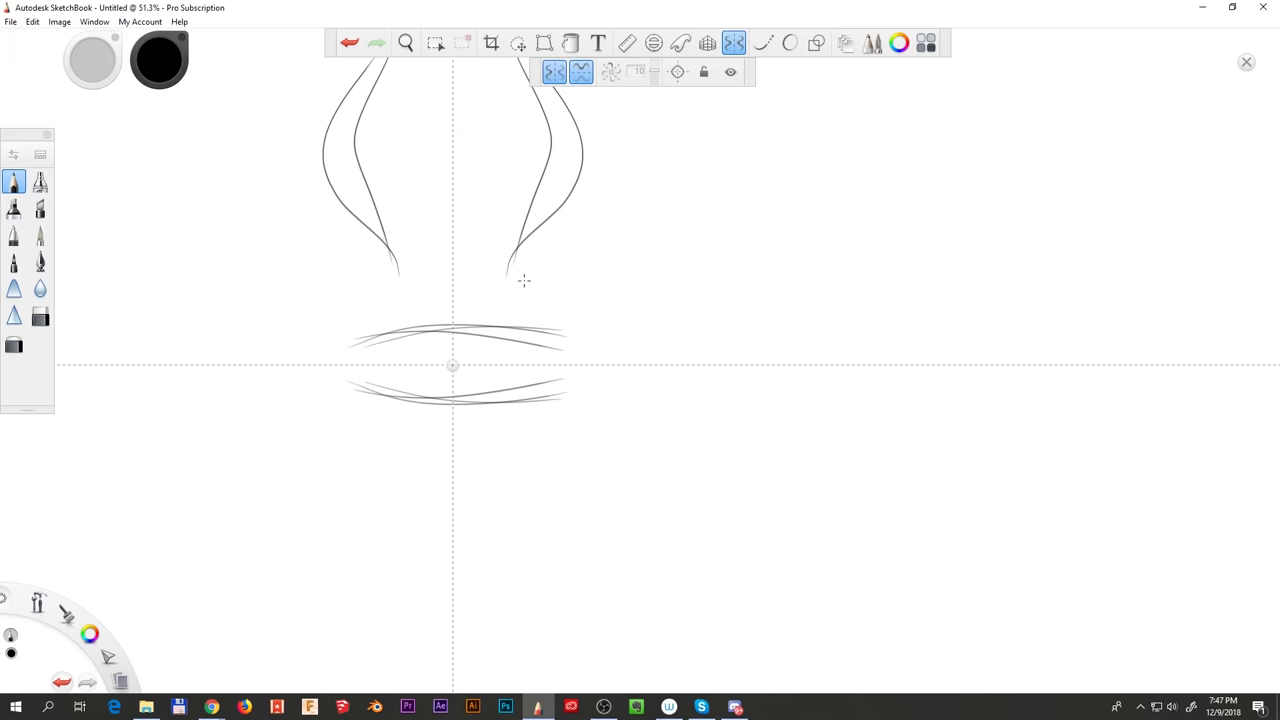
drag(575, 399, 544, 444)
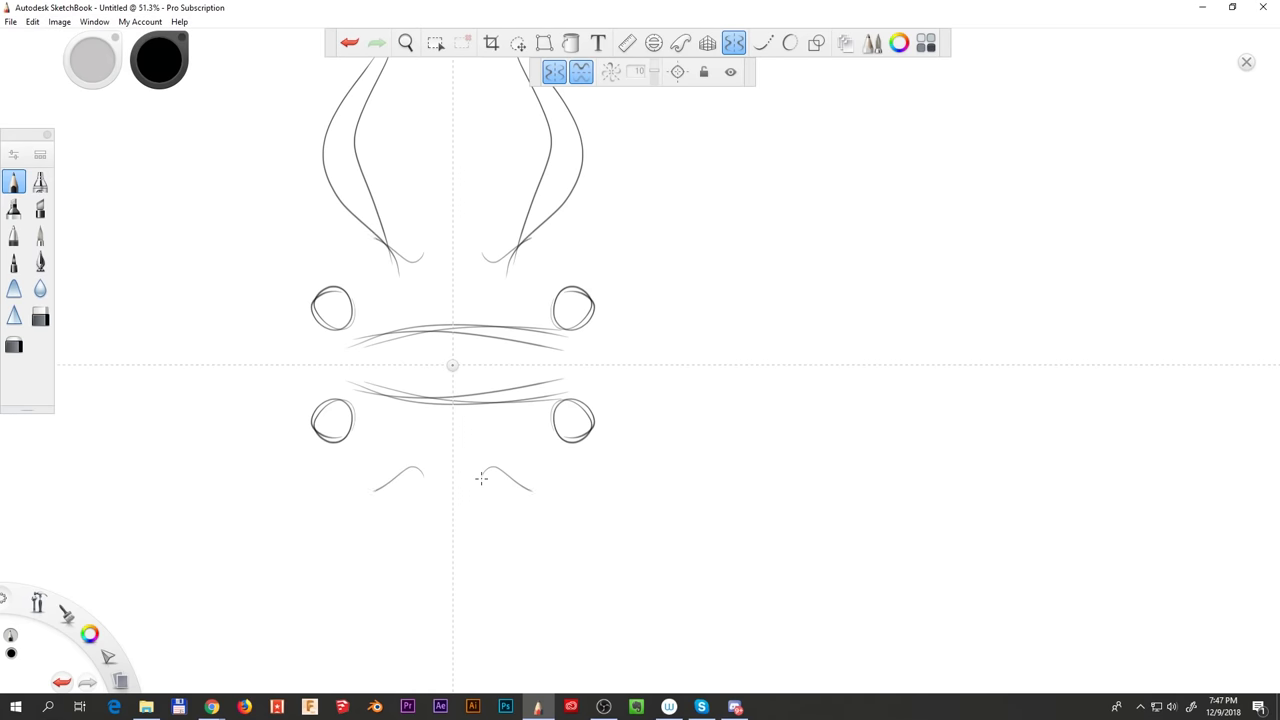
drag(481, 478, 618, 377)
drag(470, 454, 540, 396)
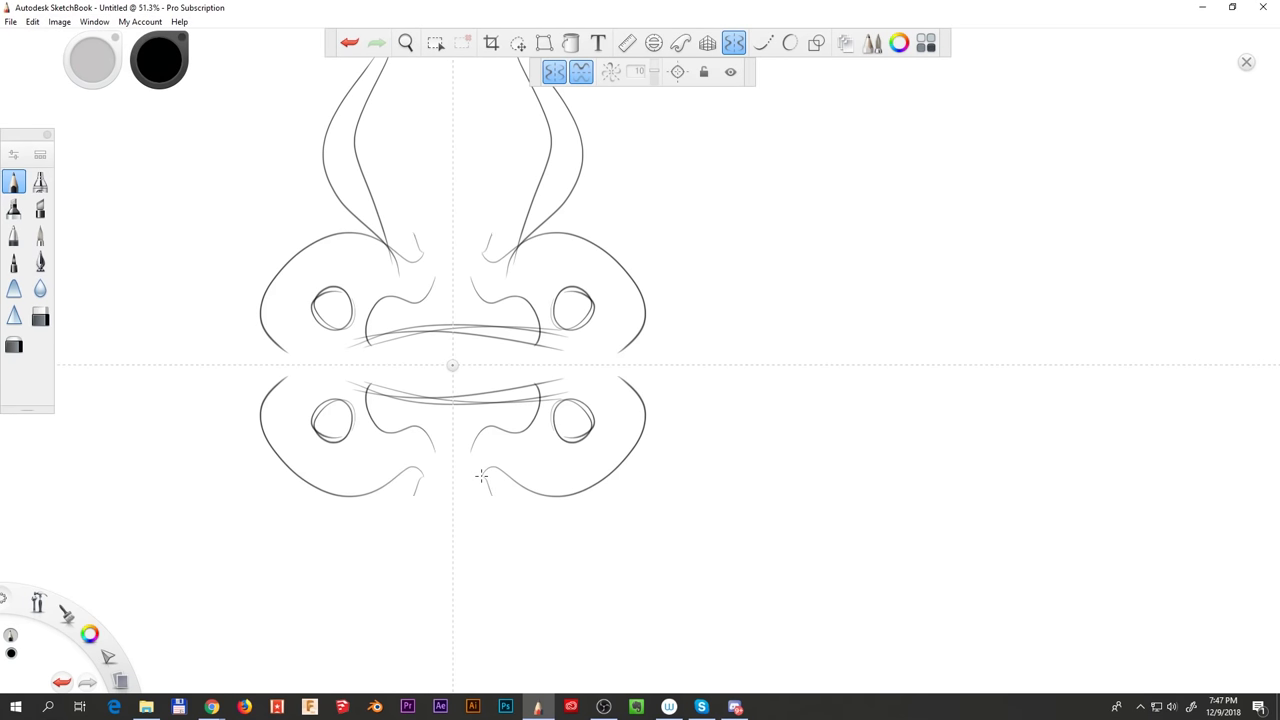
drag(481, 476, 662, 378)
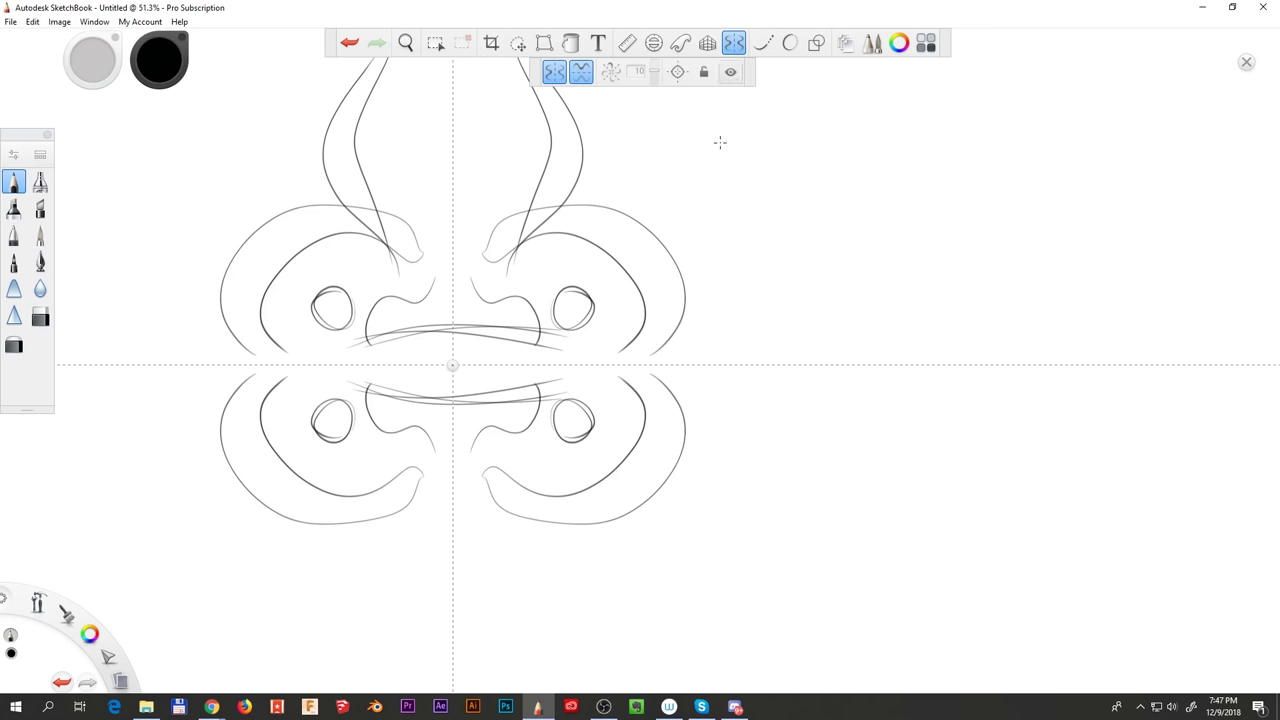
- Clear the canvas and set up radial symmetry with 10 sections, rotating its axes clockwise around the centre
key(ctrl+a)
key(Delete)
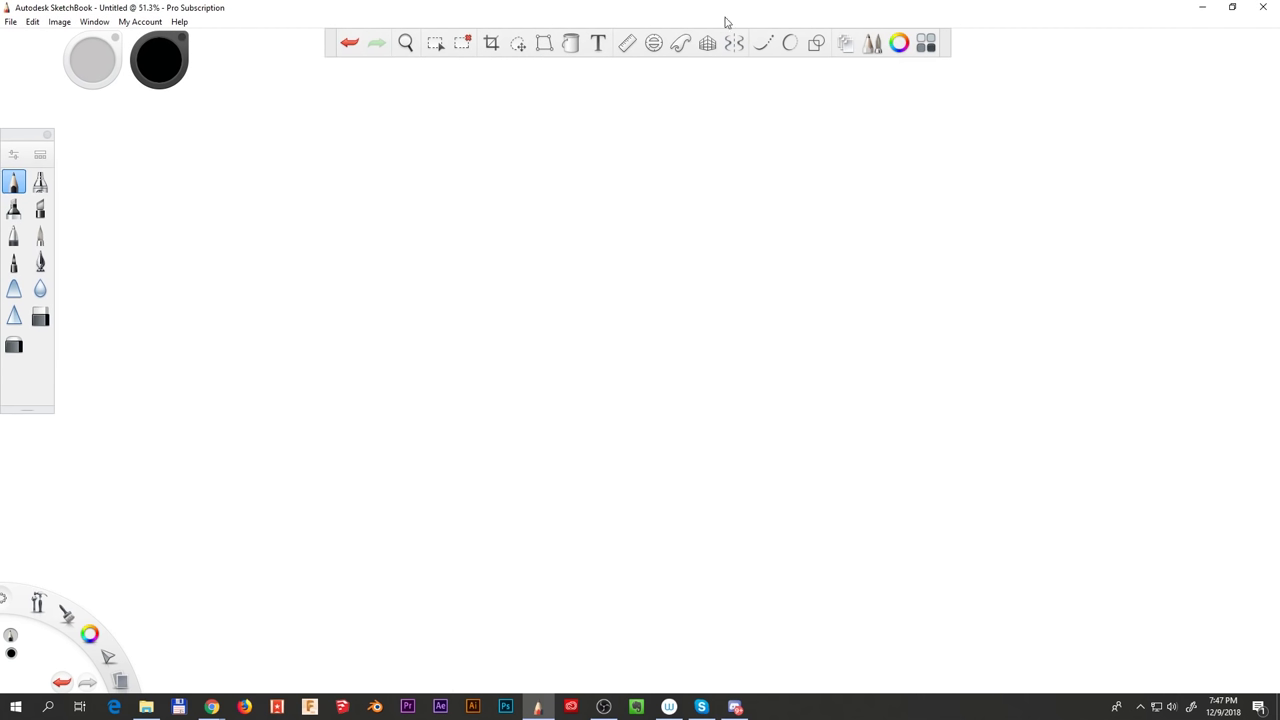
click(734, 43)
click(612, 71)
key(space)
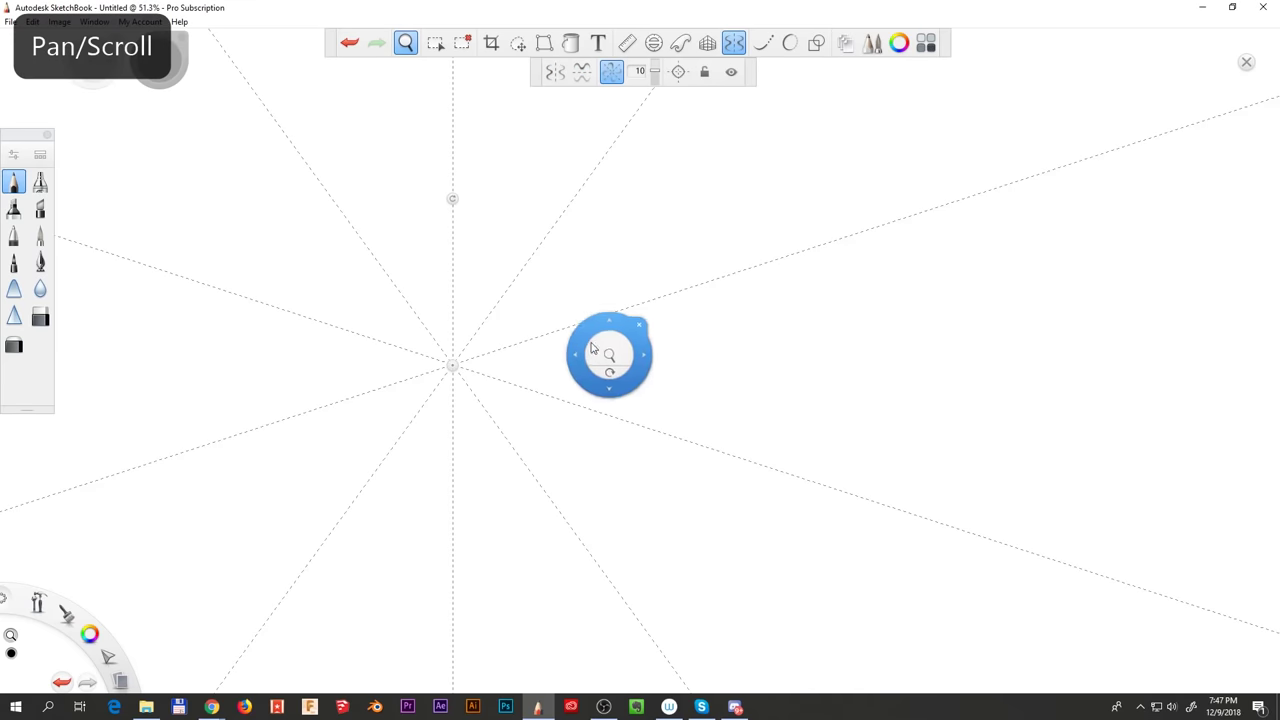
drag(602, 348, 516, 413)
drag(607, 276, 612, 268)
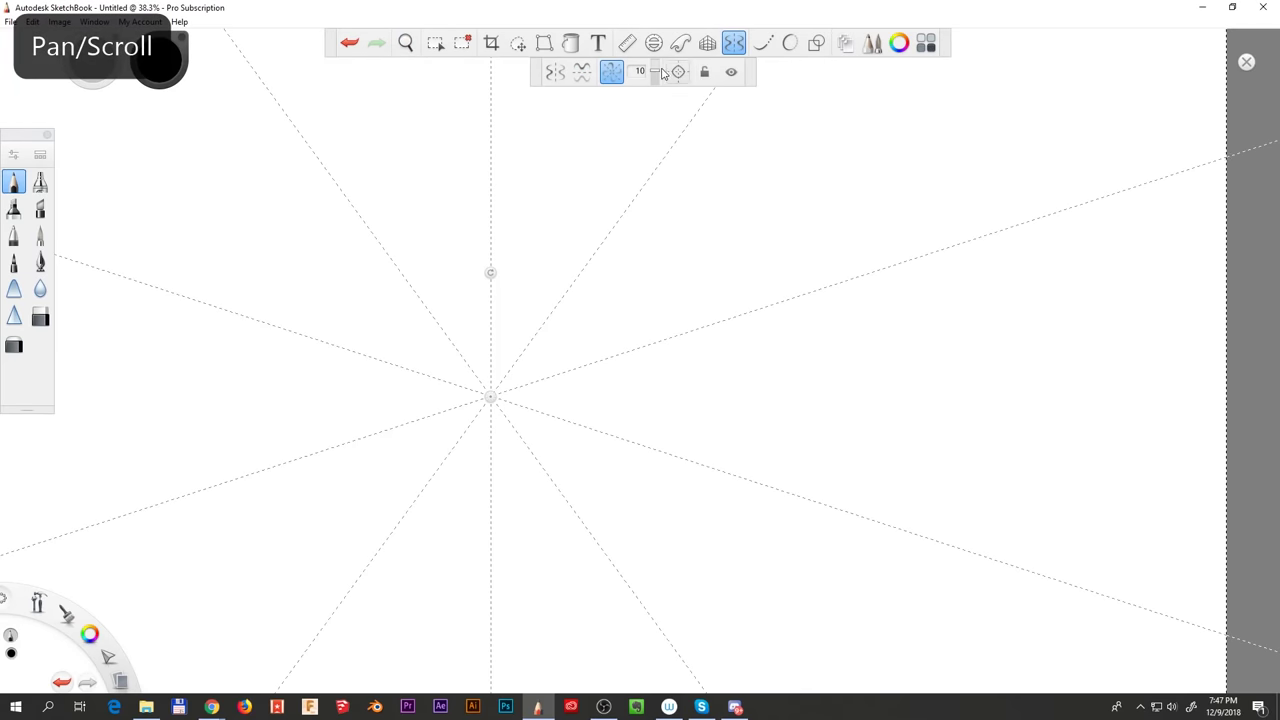
drag(491, 272, 493, 269)
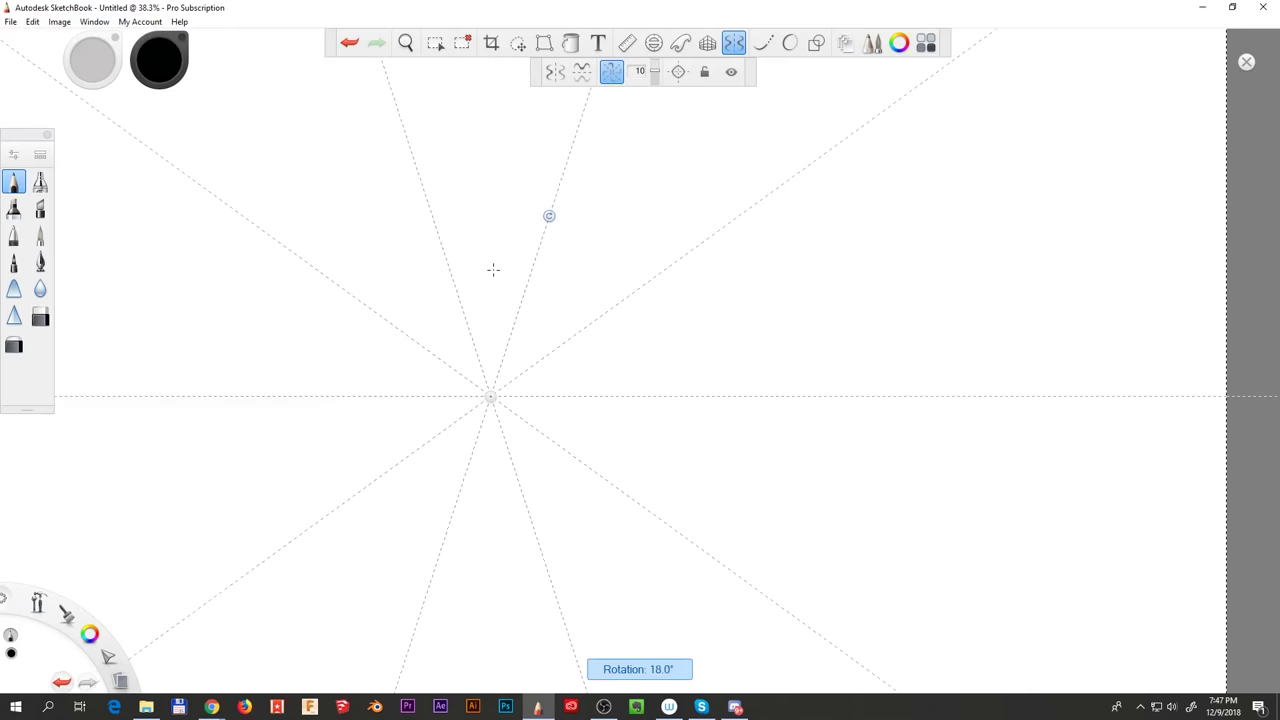
- Centre the circular ellipse guide on the radial symmetry point, enlarge it, and trace a dark full circle along it
key(space)
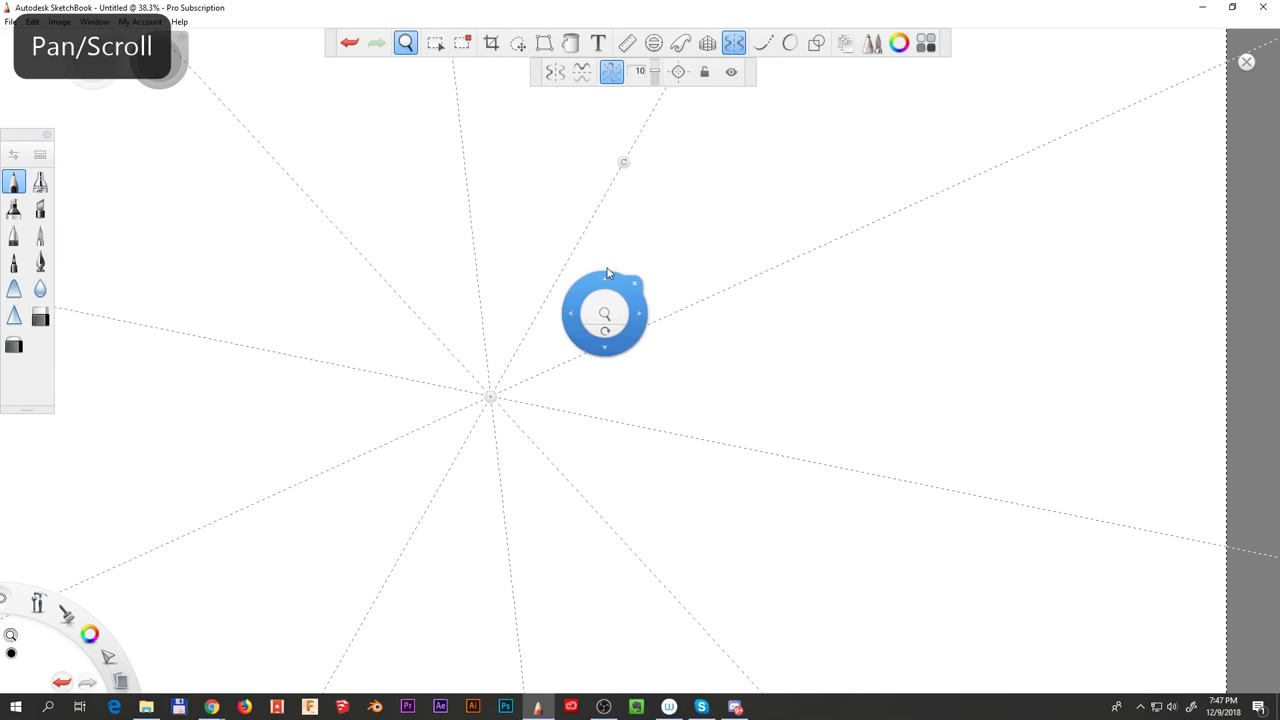
drag(603, 311, 626, 375)
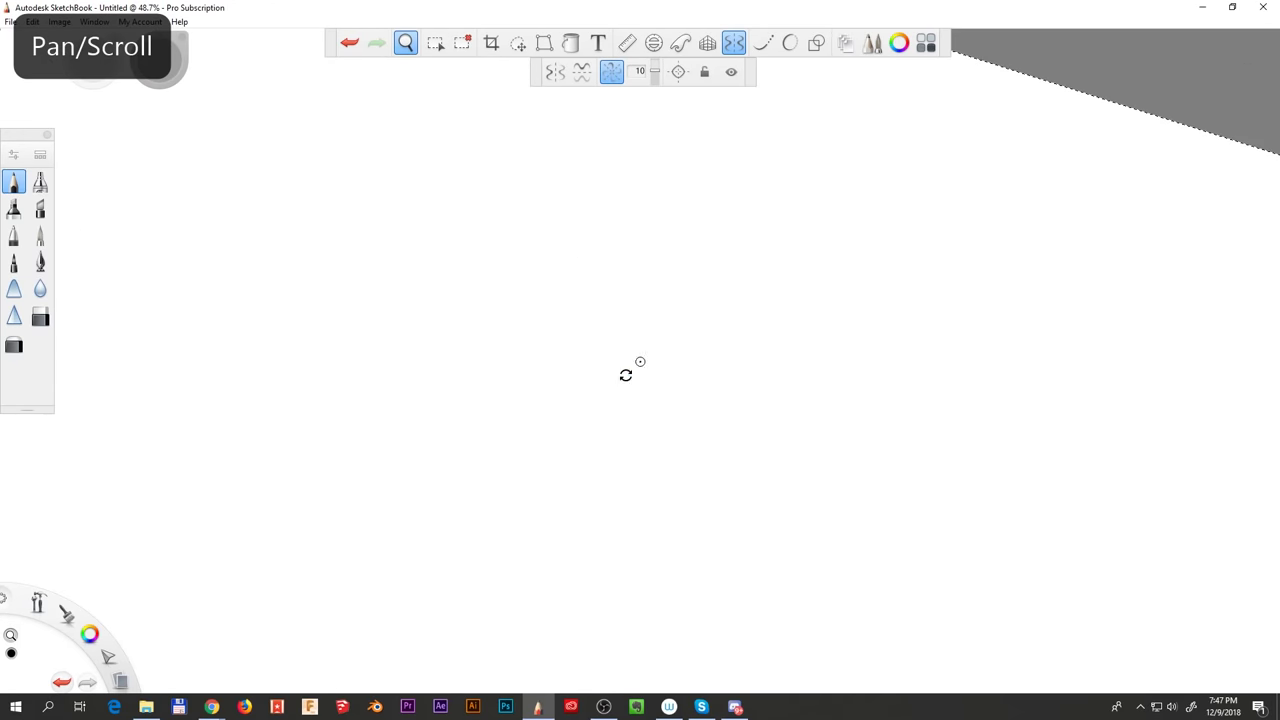
key(space)
drag(531, 384, 660, 347)
click(654, 43)
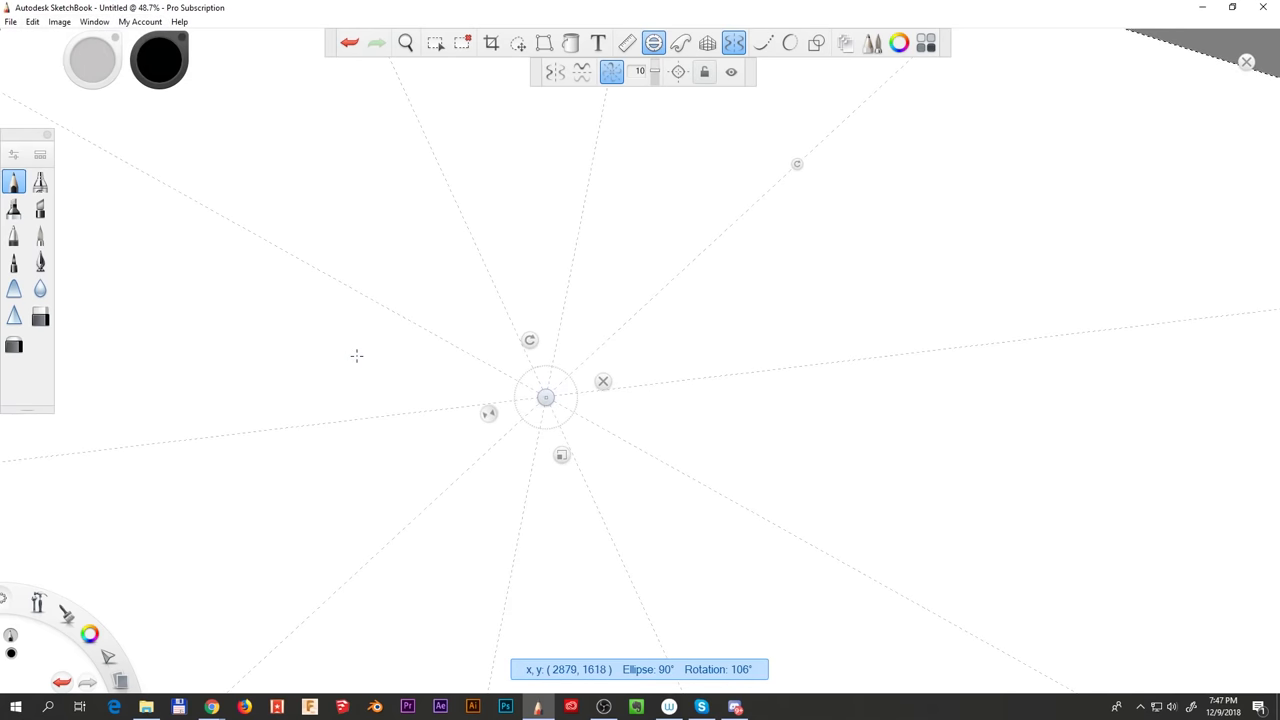
drag(566, 450, 562, 446)
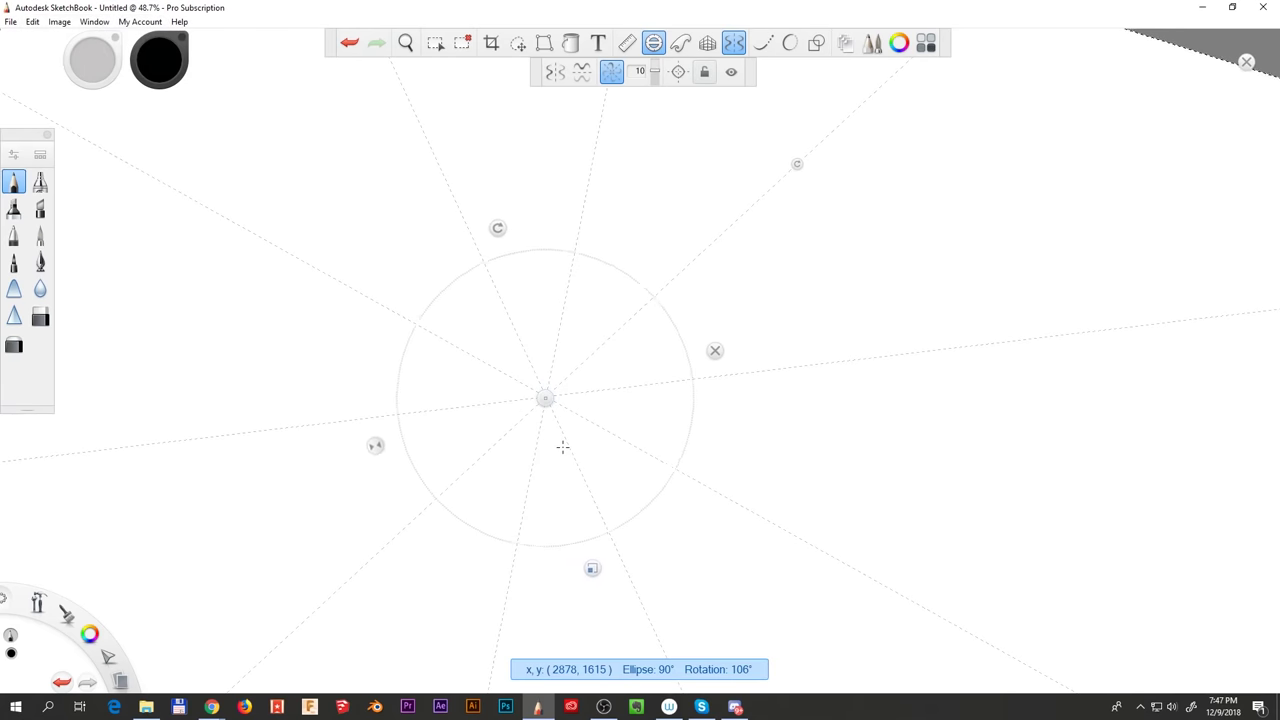
mouse_move(592, 568)
mouse_down()
mouse_move(601, 601)
mouse_move(565, 344)
mouse_up()
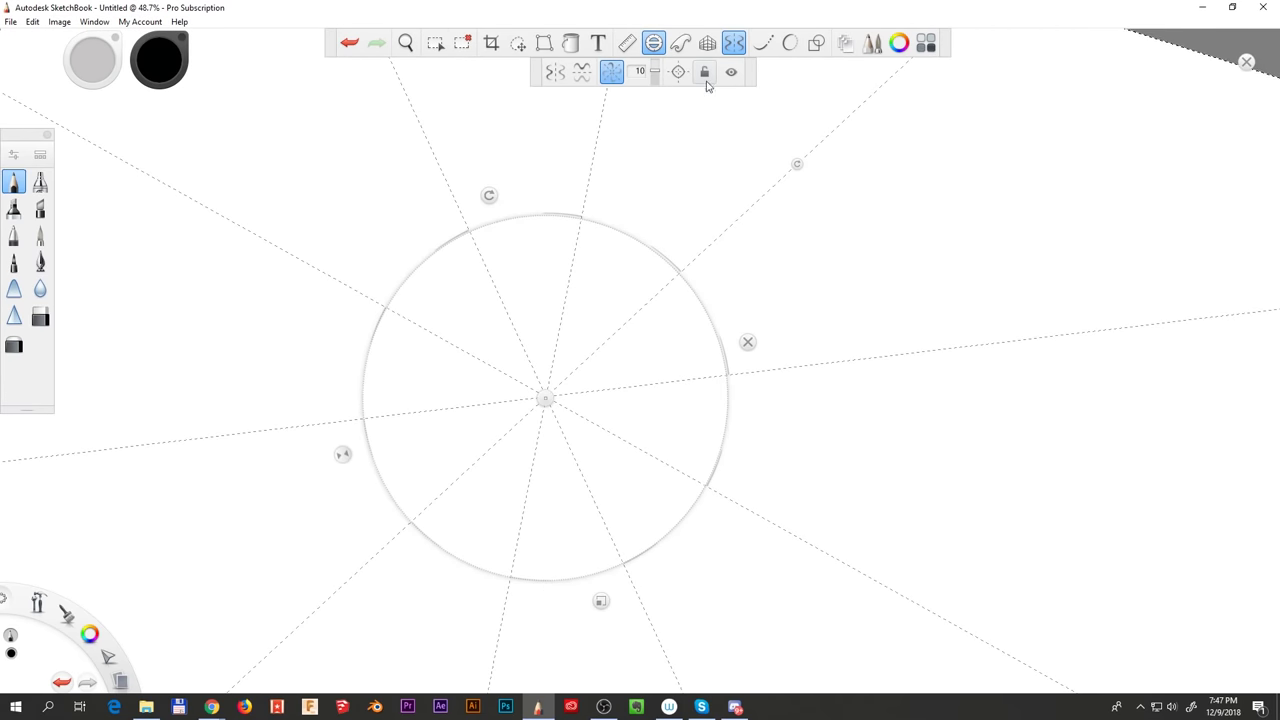
drag(471, 233, 480, 231)
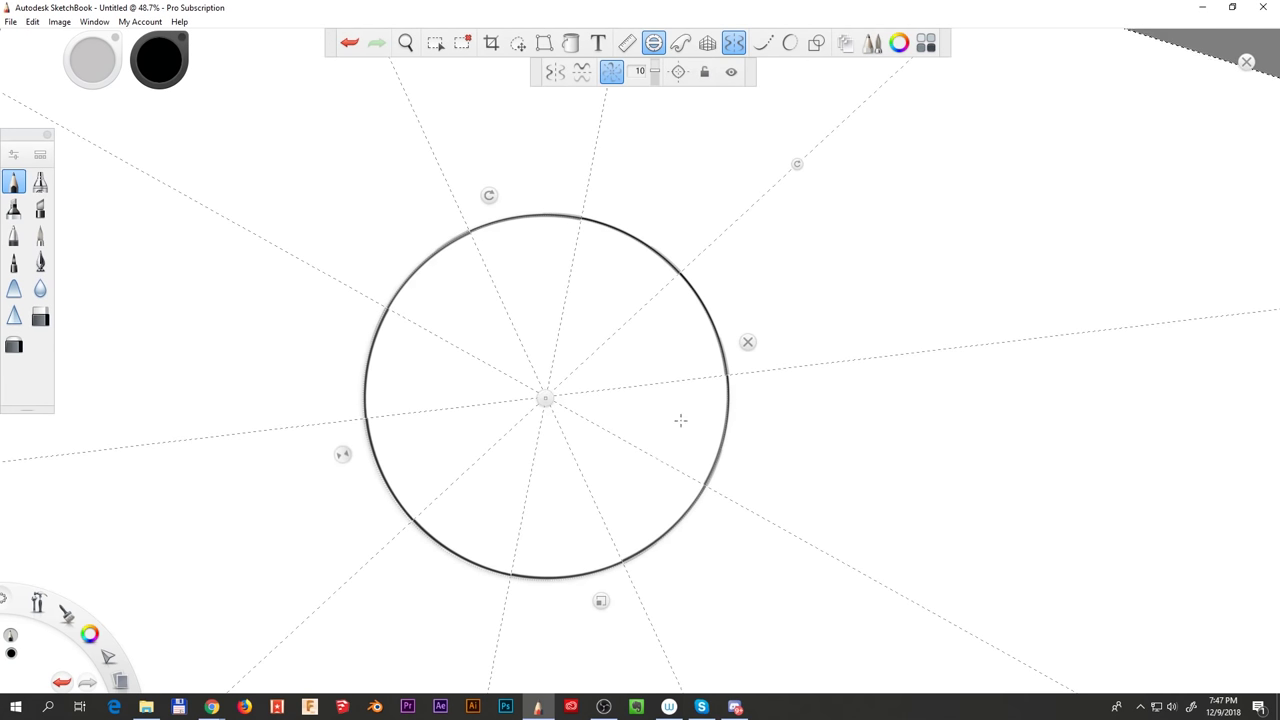
- Close the ellipse guide and draw curved, flared blades with darker inner outlines repeated radially inside the circle
click(748, 342)
key(space)
drag(580, 334, 687, 334)
mouse_move(709, 412)
mouse_down()
mouse_move(657, 368)
mouse_move(526, 423)
mouse_up()
drag(406, 508, 510, 210)
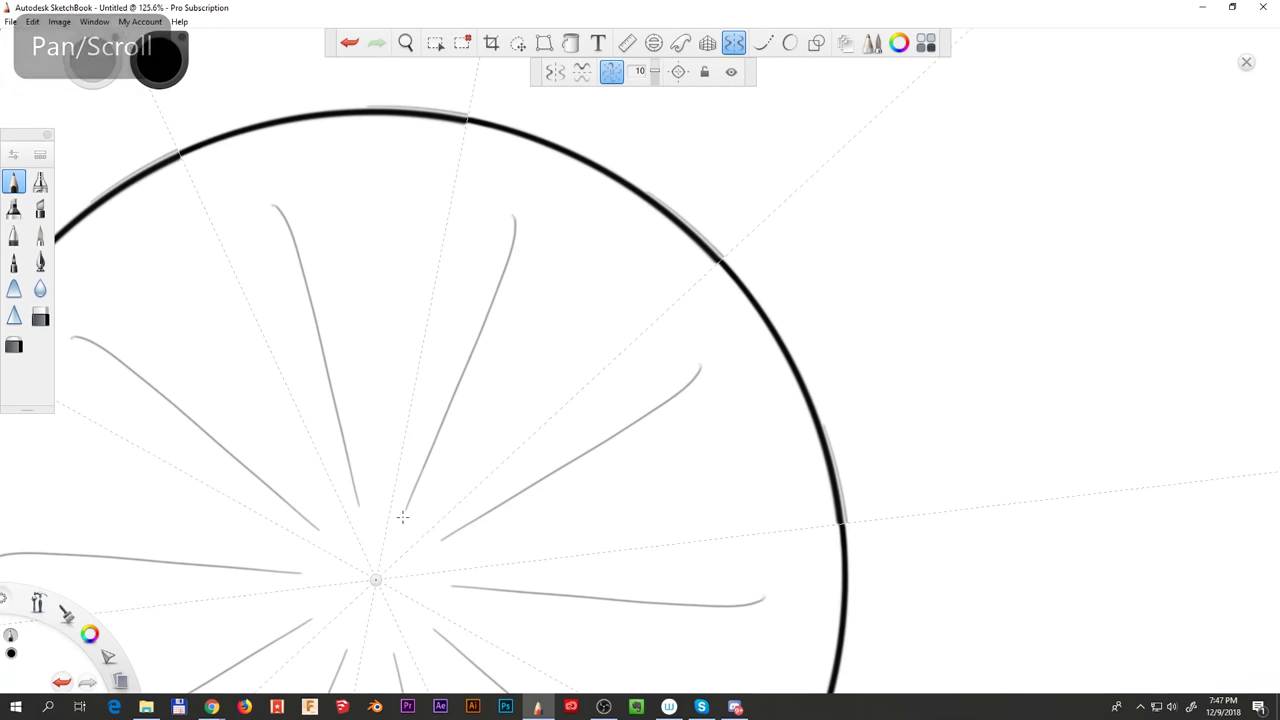
mouse_move(408, 508)
mouse_down()
mouse_move(633, 256)
mouse_move(503, 187)
mouse_move(432, 445)
mouse_move(505, 186)
mouse_up()
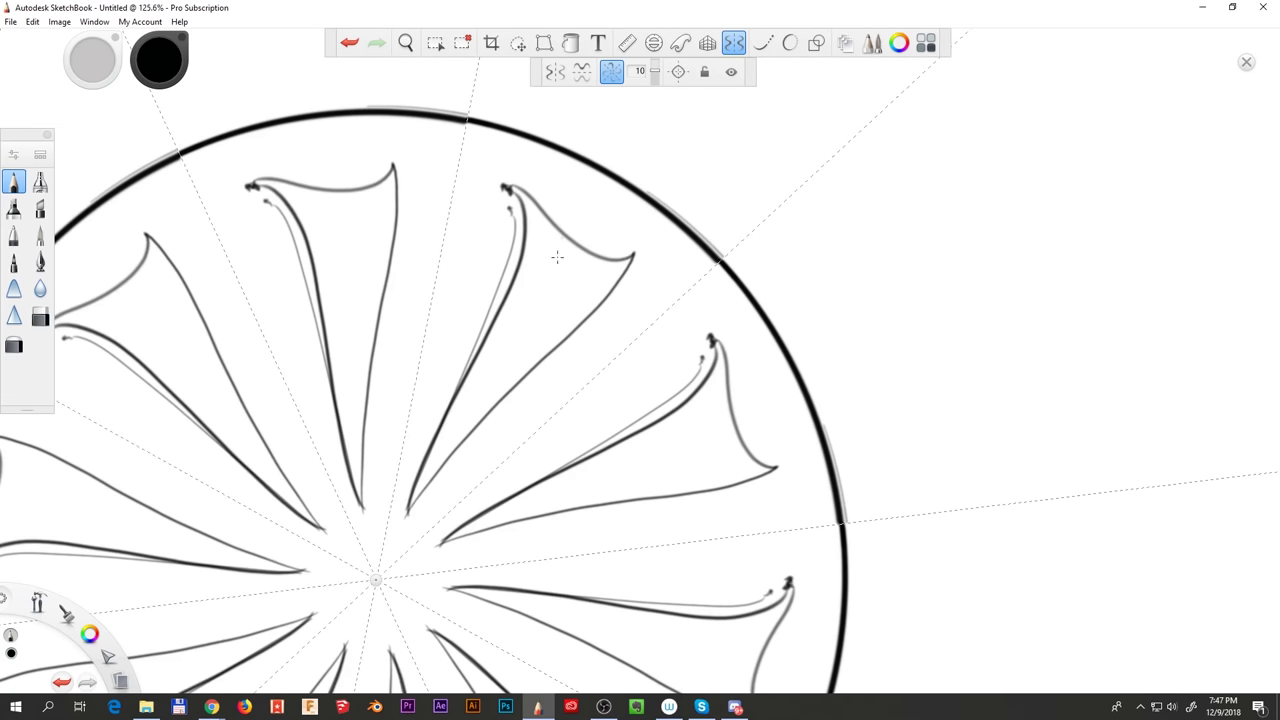
mouse_move(565, 283)
mouse_down()
mouse_move(436, 438)
mouse_move(581, 274)
mouse_move(529, 220)
mouse_move(579, 276)
mouse_up()
- Turn off radial symmetry and look over the whole wheel pattern without the axes
key(space)
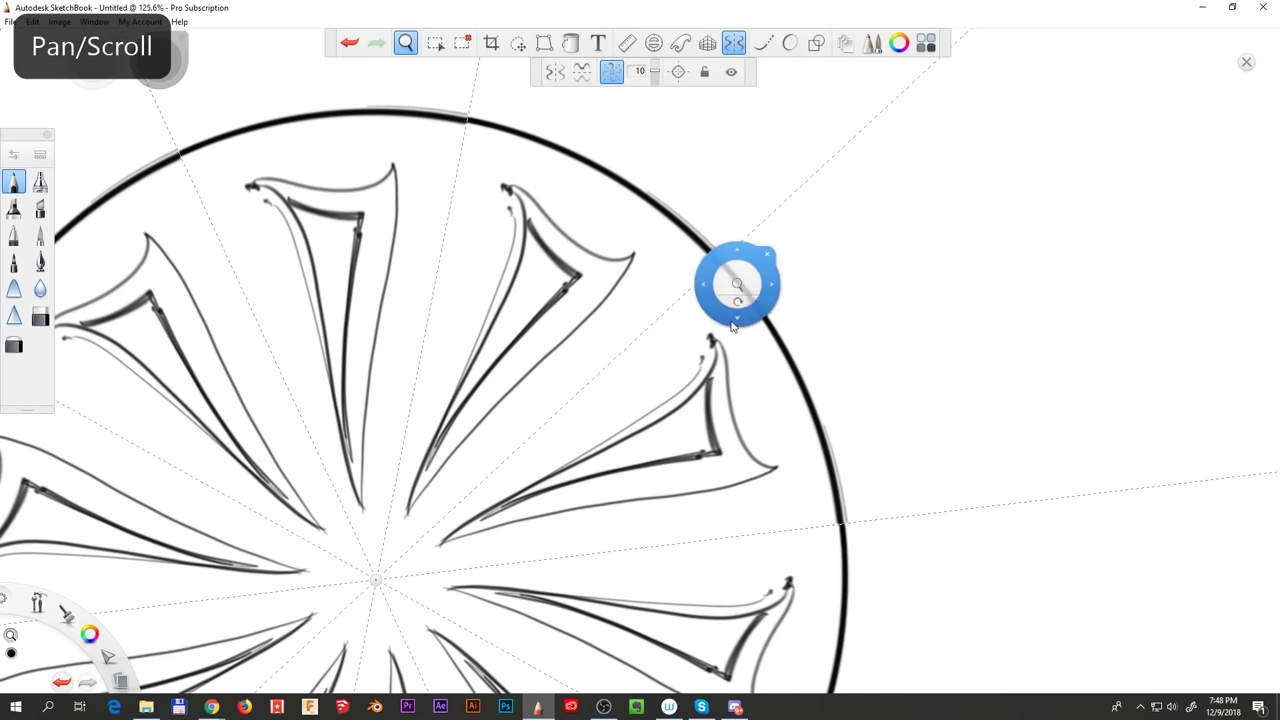
drag(737, 286, 690, 331)
click(734, 42)
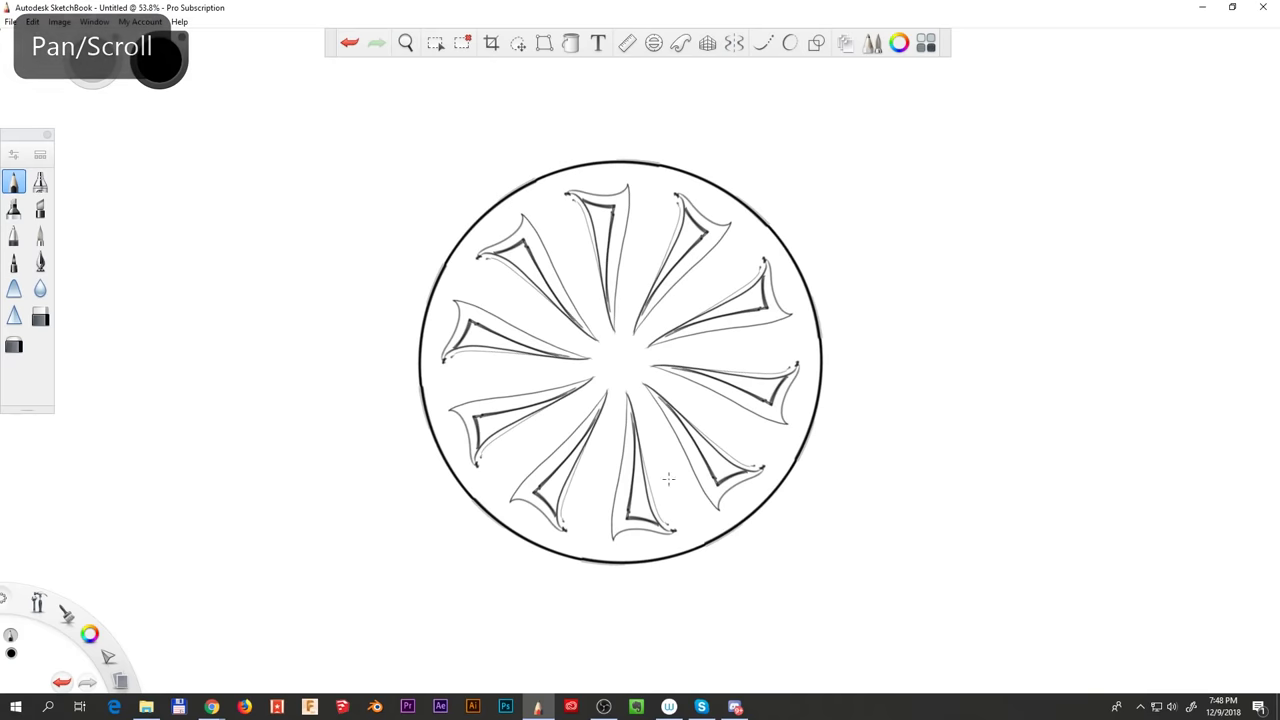
key(space)
drag(781, 329, 663, 417)
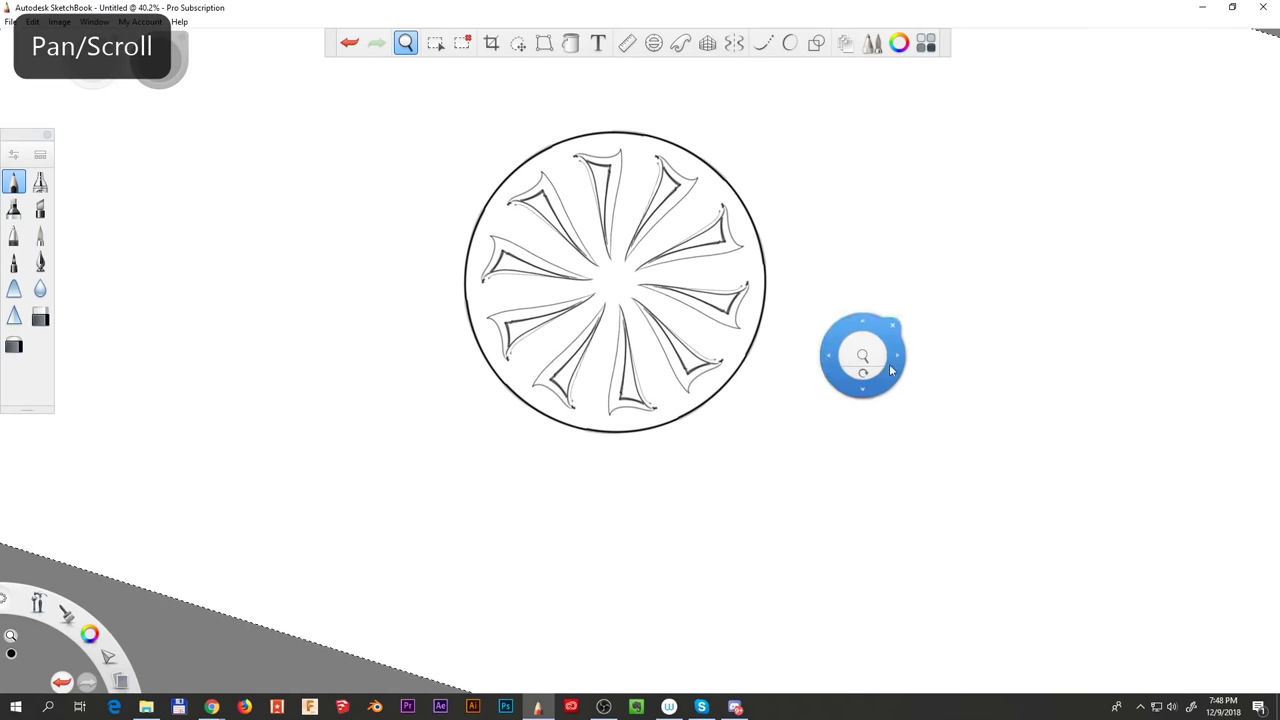
drag(866, 402, 873, 375)
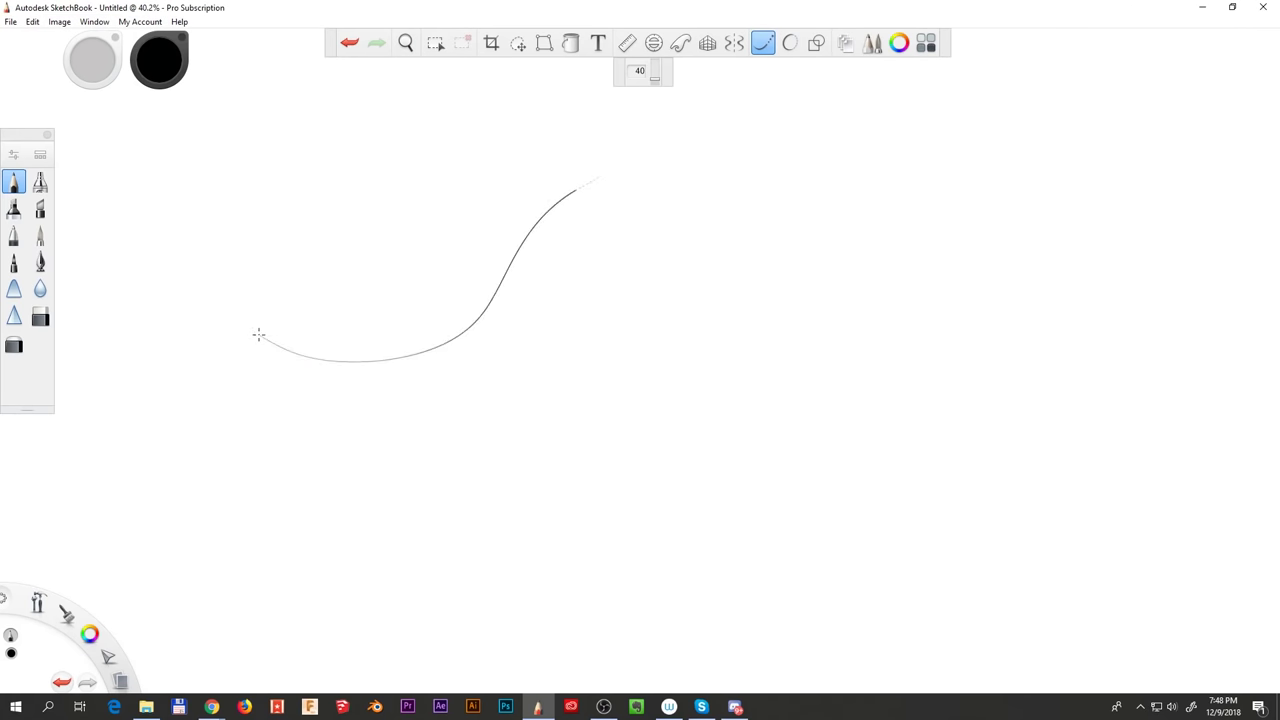
- Sketch two tilted ellipses side by side freehand, without any stroke assistance
key(space)
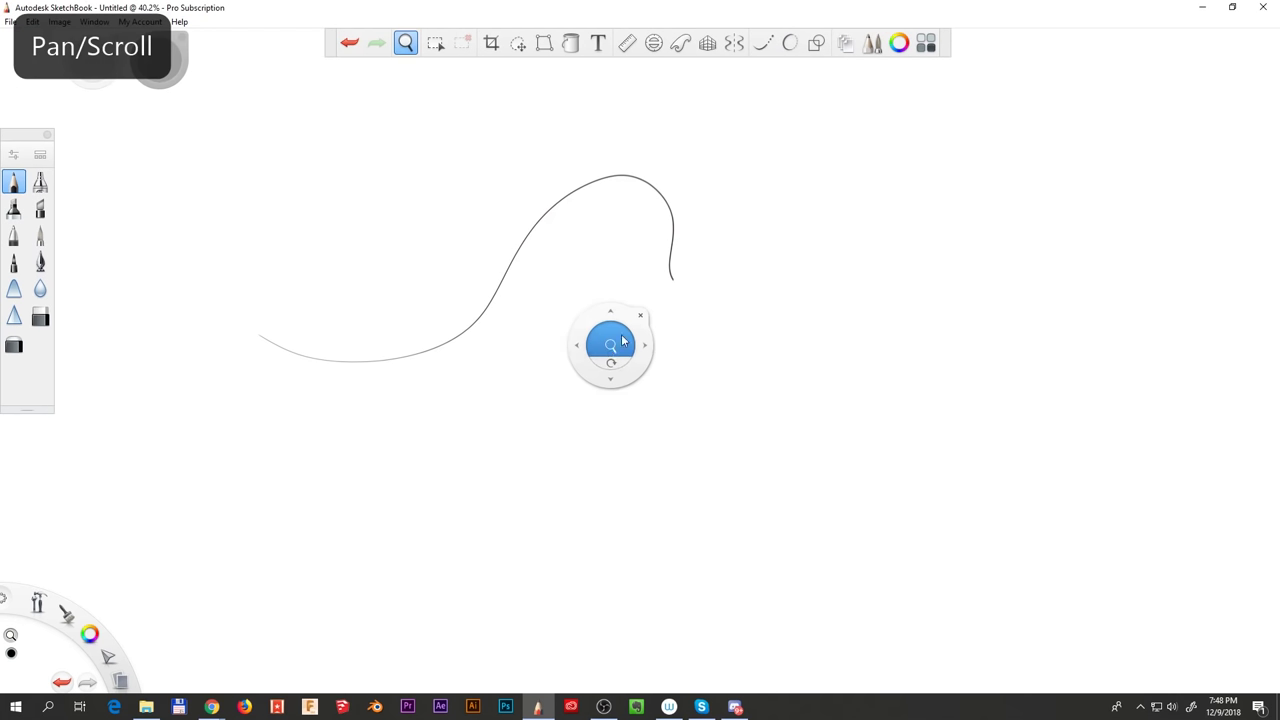
mouse_move(466, 374)
mouse_down()
mouse_move(511, 405)
mouse_move(631, 410)
mouse_move(694, 338)
mouse_move(726, 228)
mouse_move(814, 253)
mouse_move(746, 332)
mouse_move(757, 382)
mouse_move(812, 378)
mouse_up()
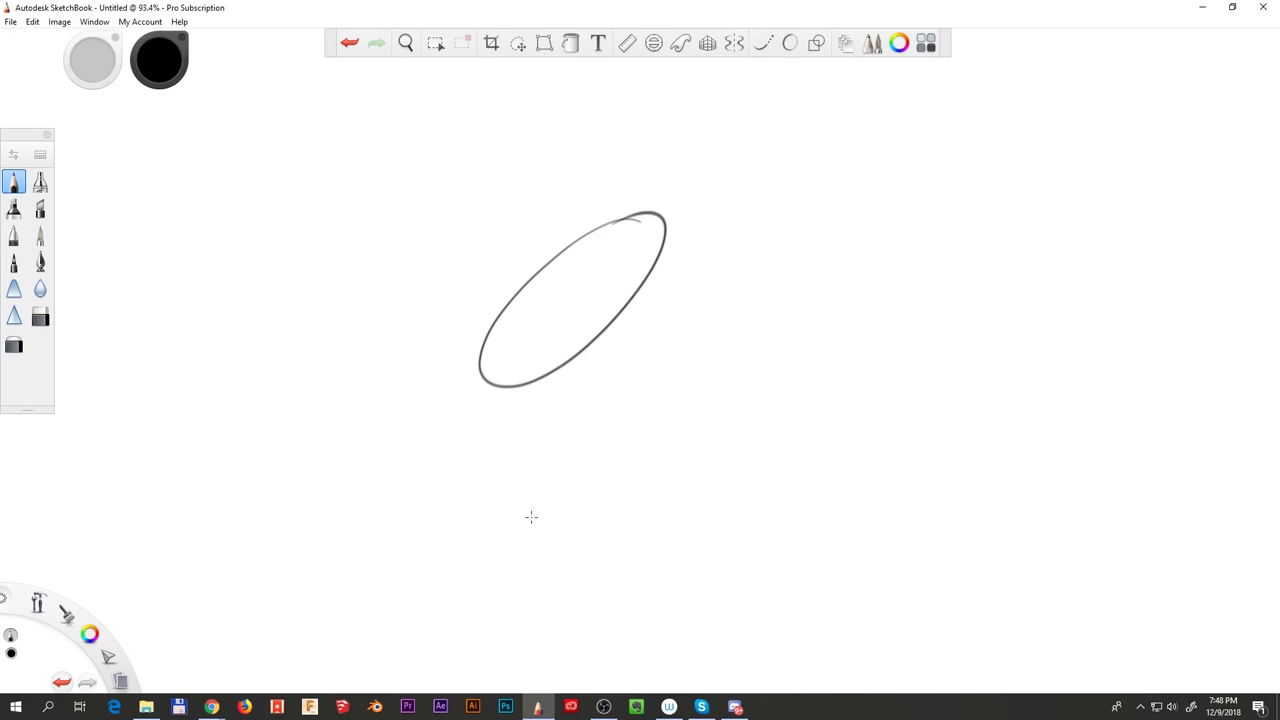
drag(752, 234, 740, 245)
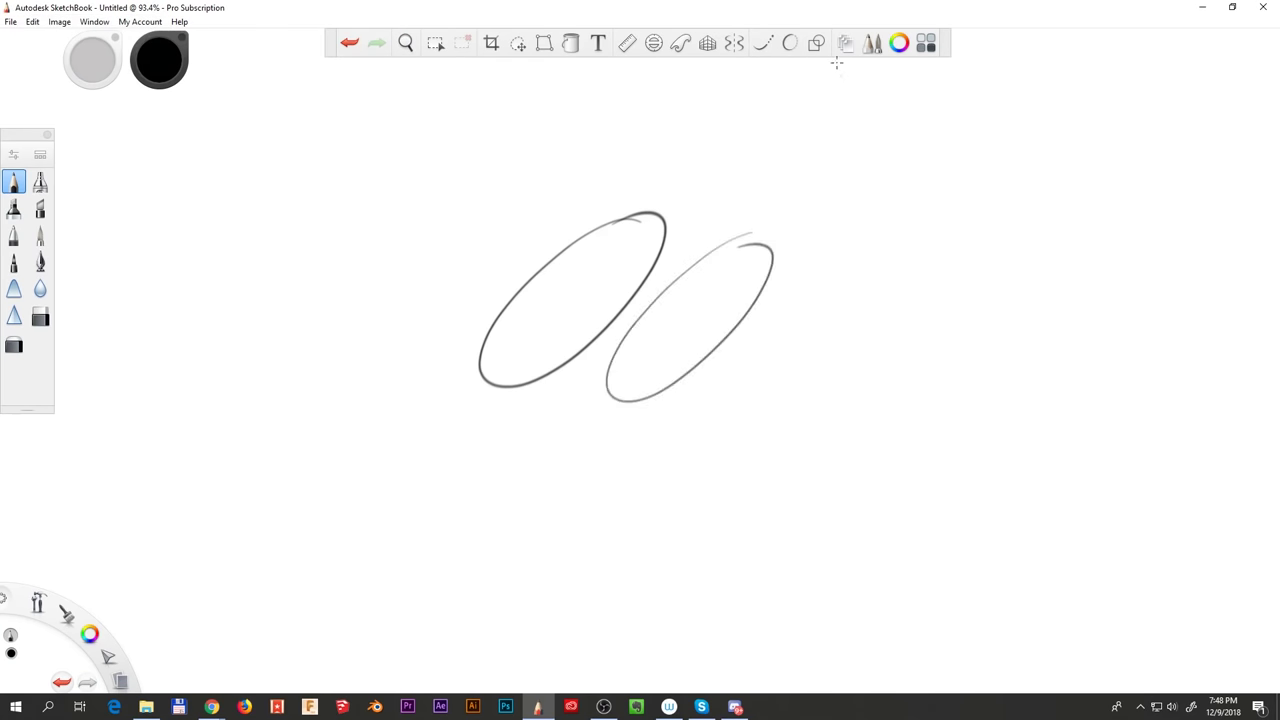
- Turn on Predictive Stroke at level 4, draw three smoothed tilted ellipses beside the freehand ones, and turn it off
click(790, 43)
key(space)
drag(753, 406, 592, 392)
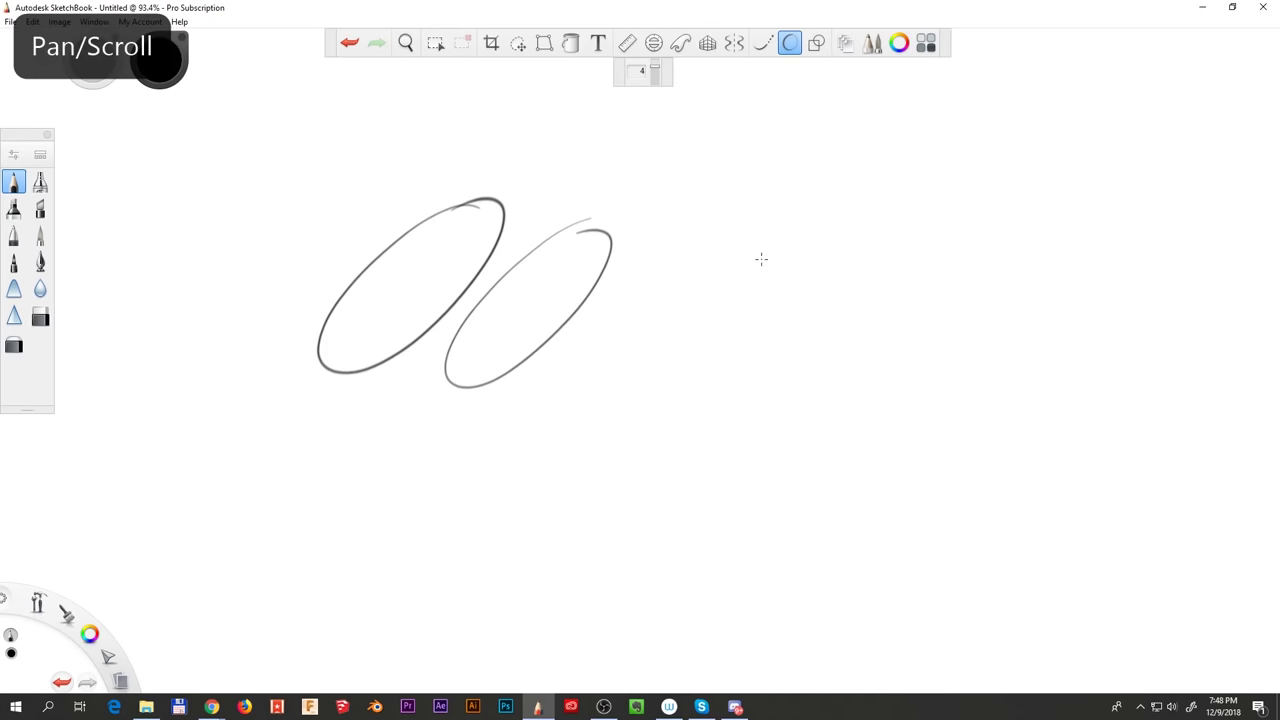
drag(717, 250, 665, 275)
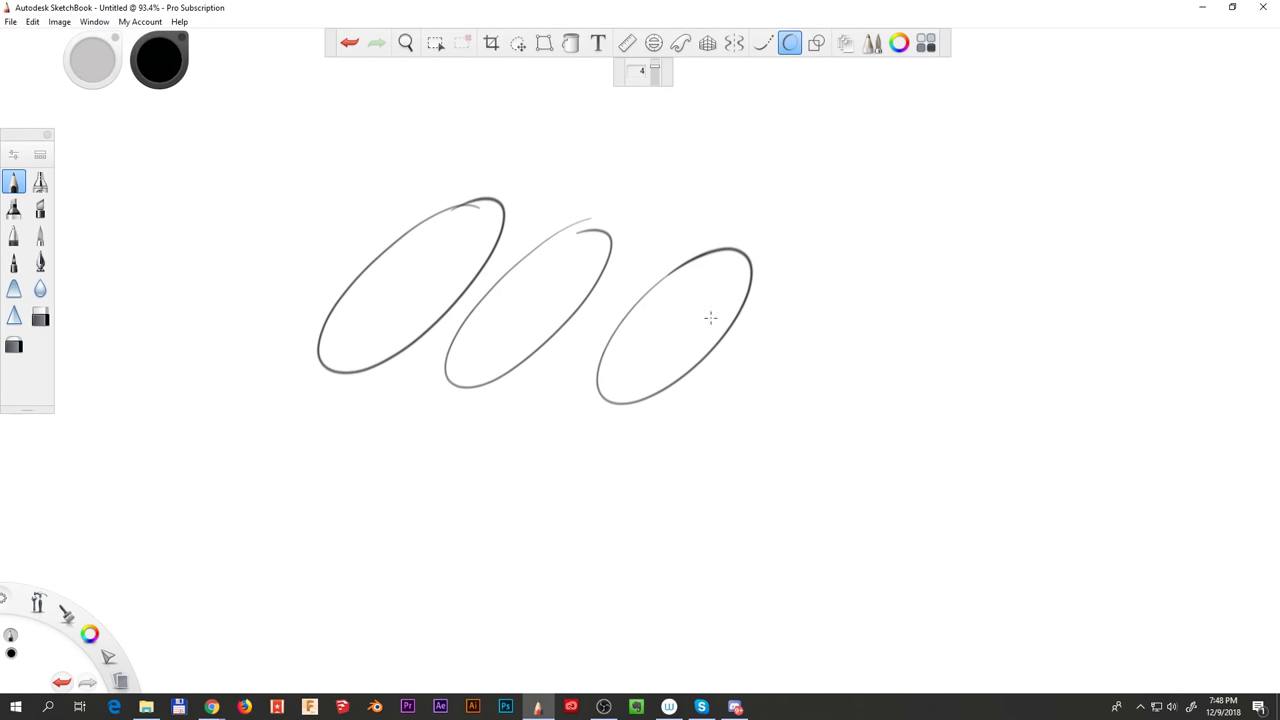
mouse_move(741, 342)
mouse_down()
mouse_move(837, 336)
mouse_move(722, 360)
mouse_up()
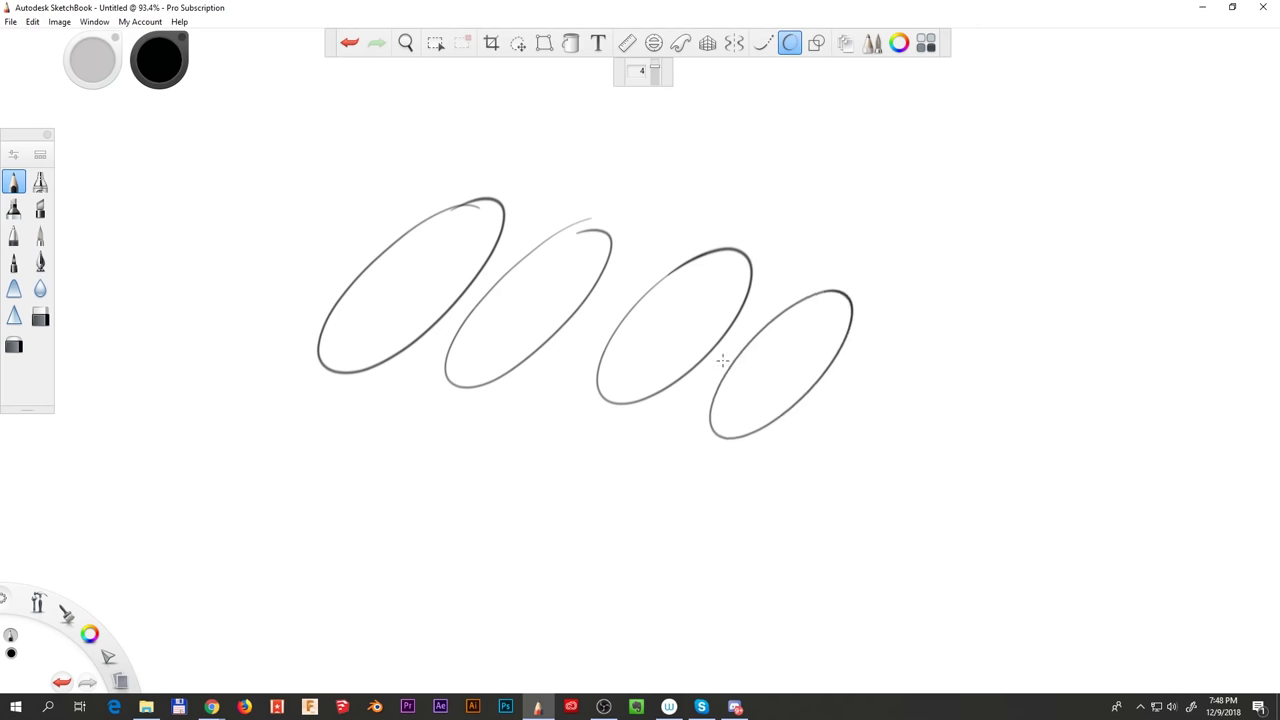
drag(895, 177, 738, 231)
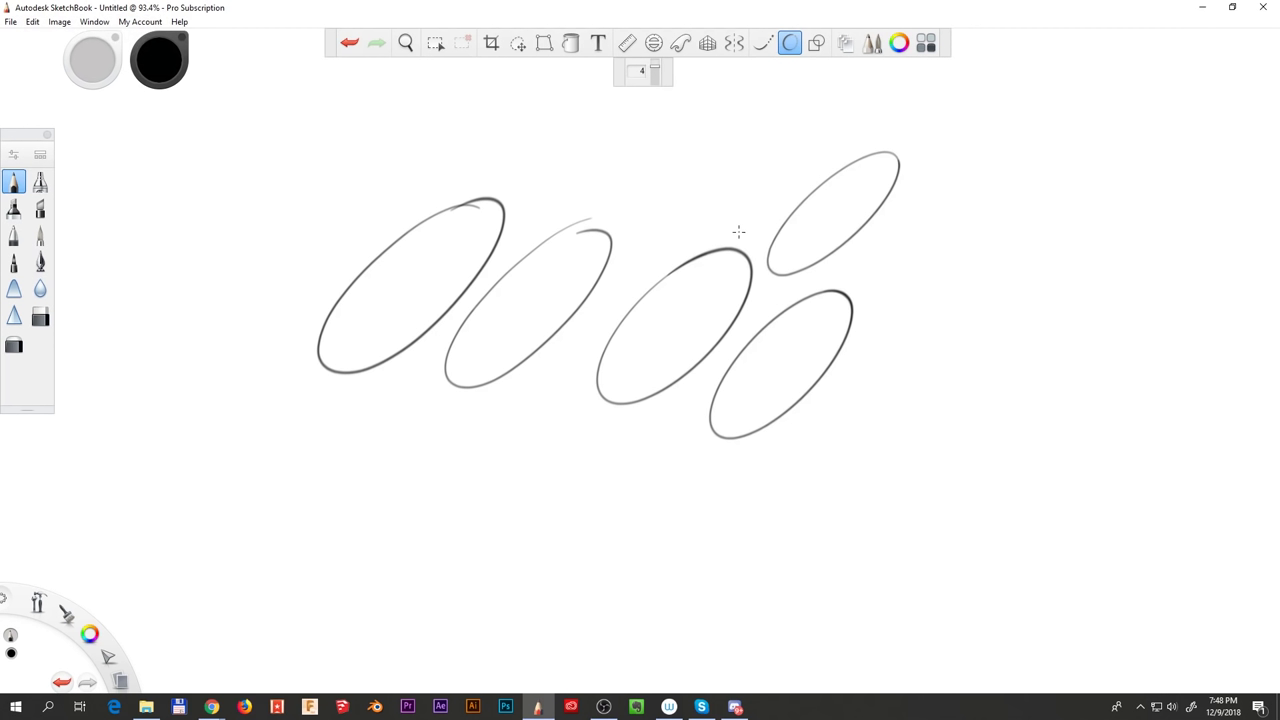
click(786, 48)
- Use the straight Line shape tool to draw a rough angular figure of joined thick segments above the ellipses
click(816, 43)
drag(755, 132, 657, 164)
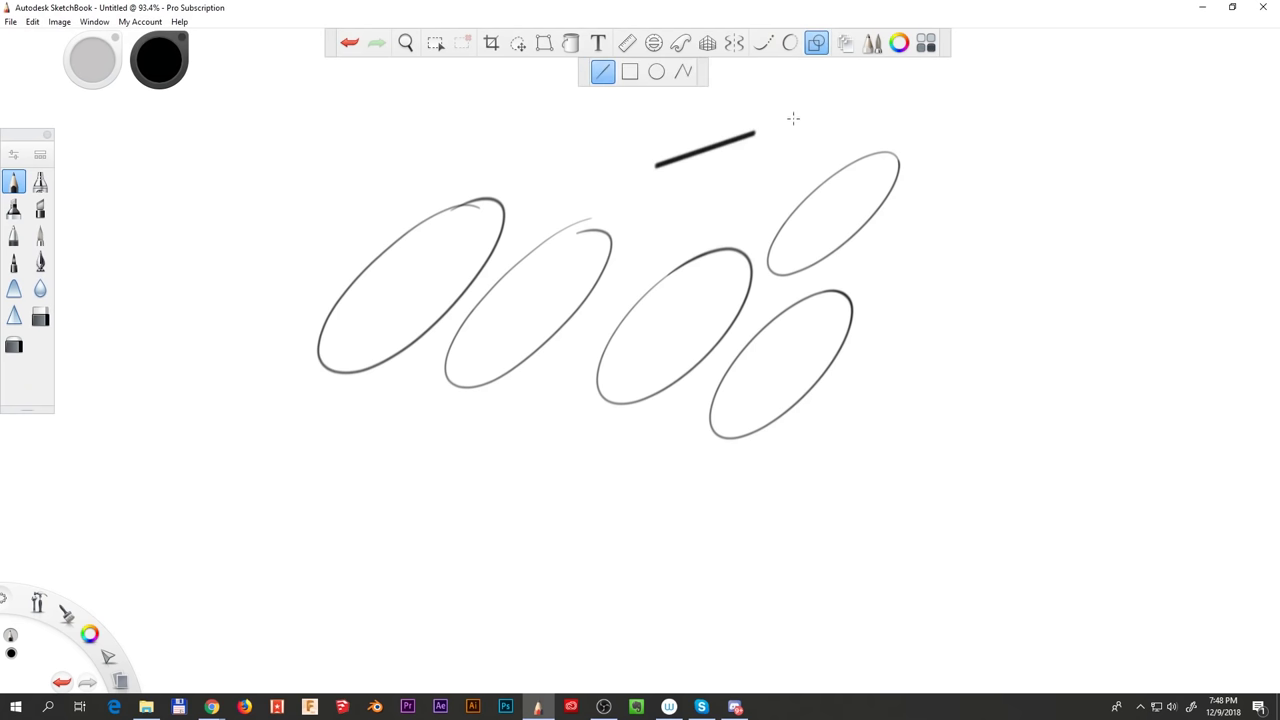
drag(778, 100, 787, 195)
drag(657, 164, 697, 232)
drag(697, 232, 800, 183)
mouse_move(770, 117)
mouse_down()
mouse_move(843, 119)
mouse_move(806, 206)
mouse_up()
drag(680, 236, 795, 231)
drag(810, 194, 790, 226)
- Lasso all the ellipses and lines, delete them and drop the selection, leaving the selection tool and showing the Layer Editor
key(space)
mouse_move(772, 389)
mouse_down()
mouse_move(677, 417)
mouse_move(691, 534)
mouse_up()
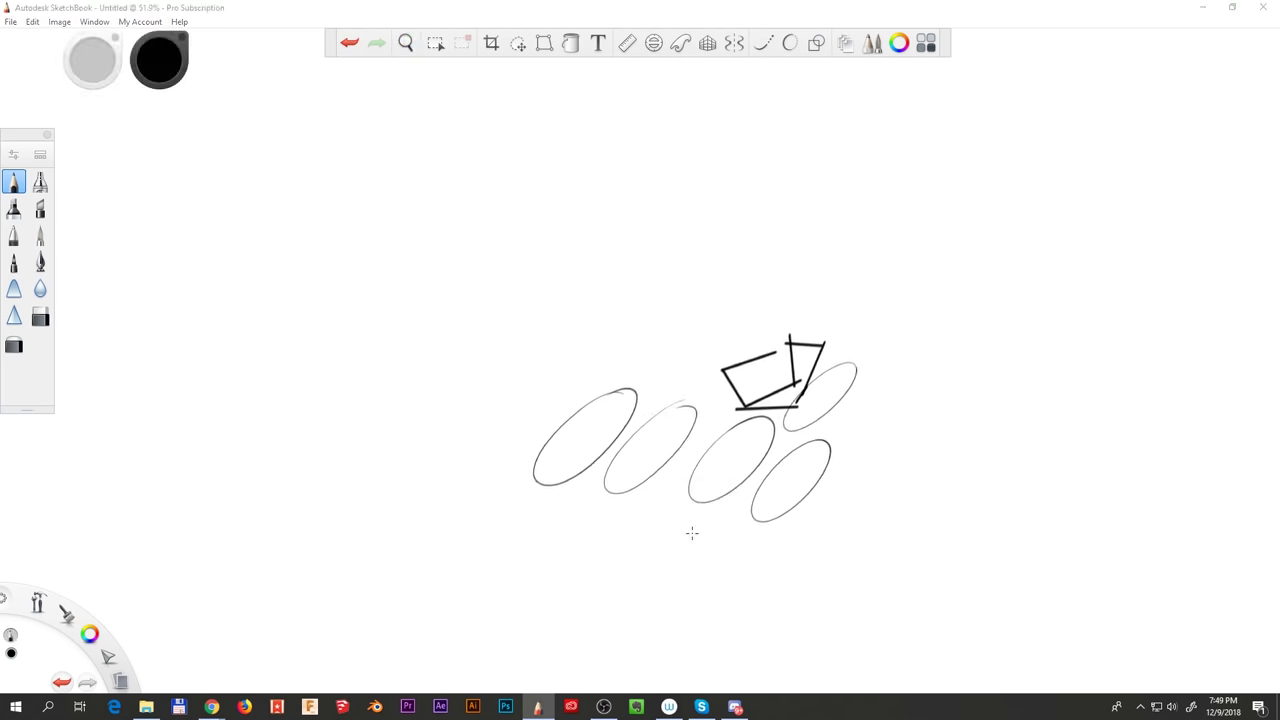
key(l)
drag(823, 514, 782, 557)
key(Delete)
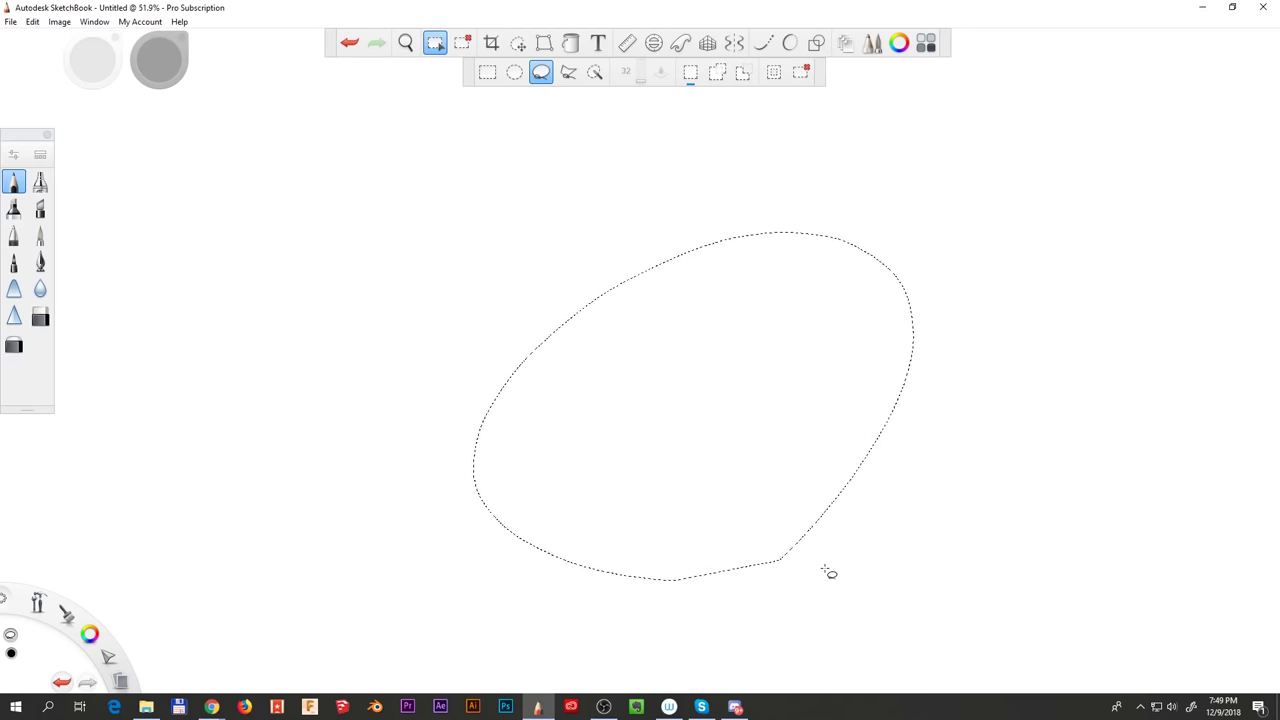
click(829, 572)
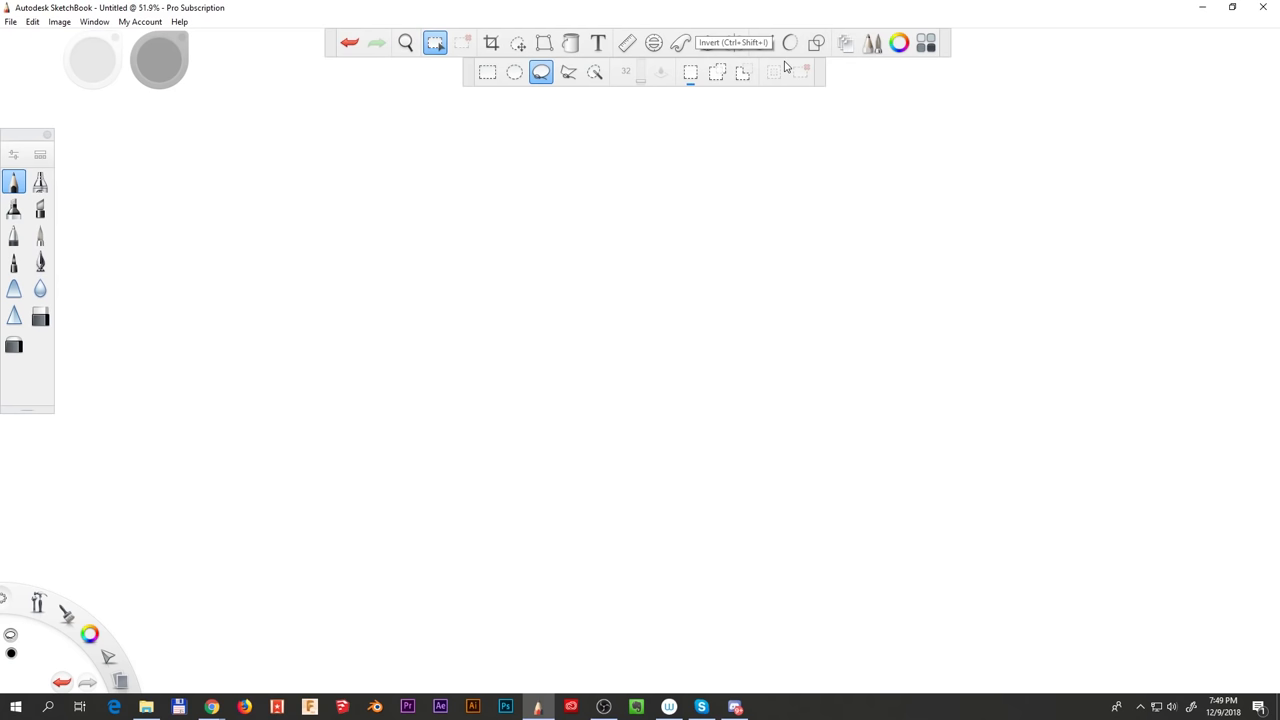
click(436, 45)
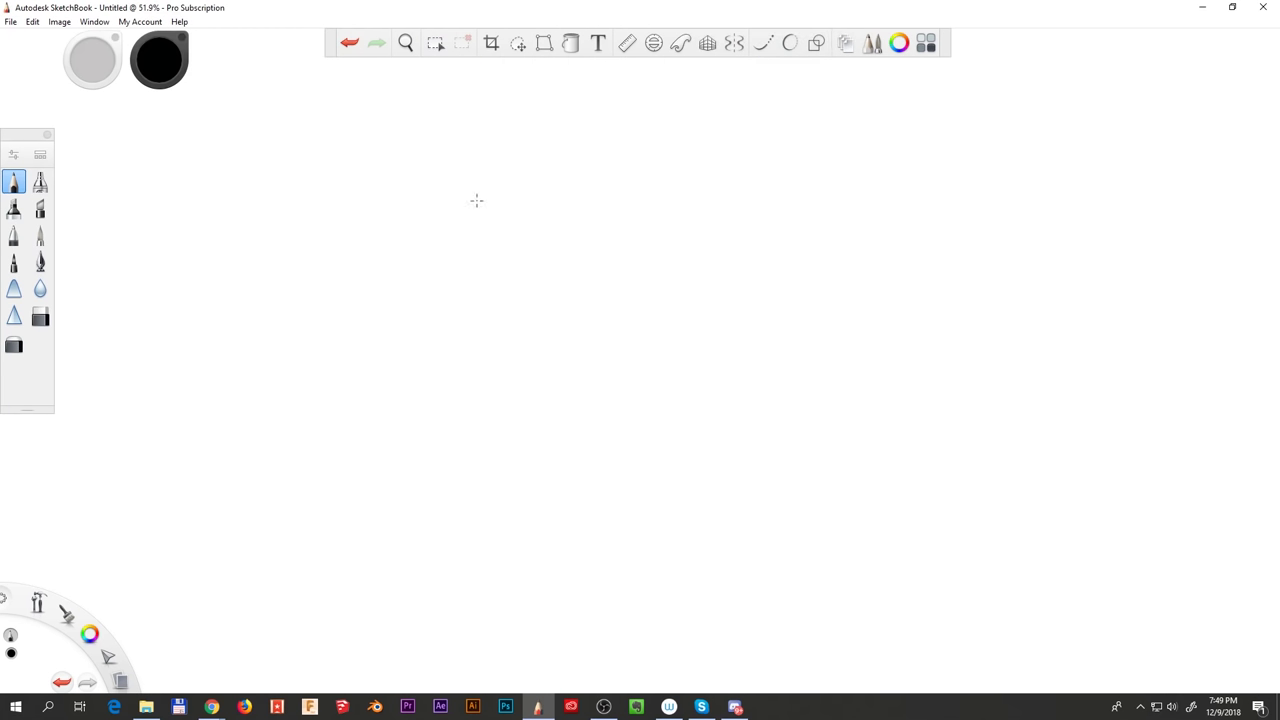
key(ctrl+l)
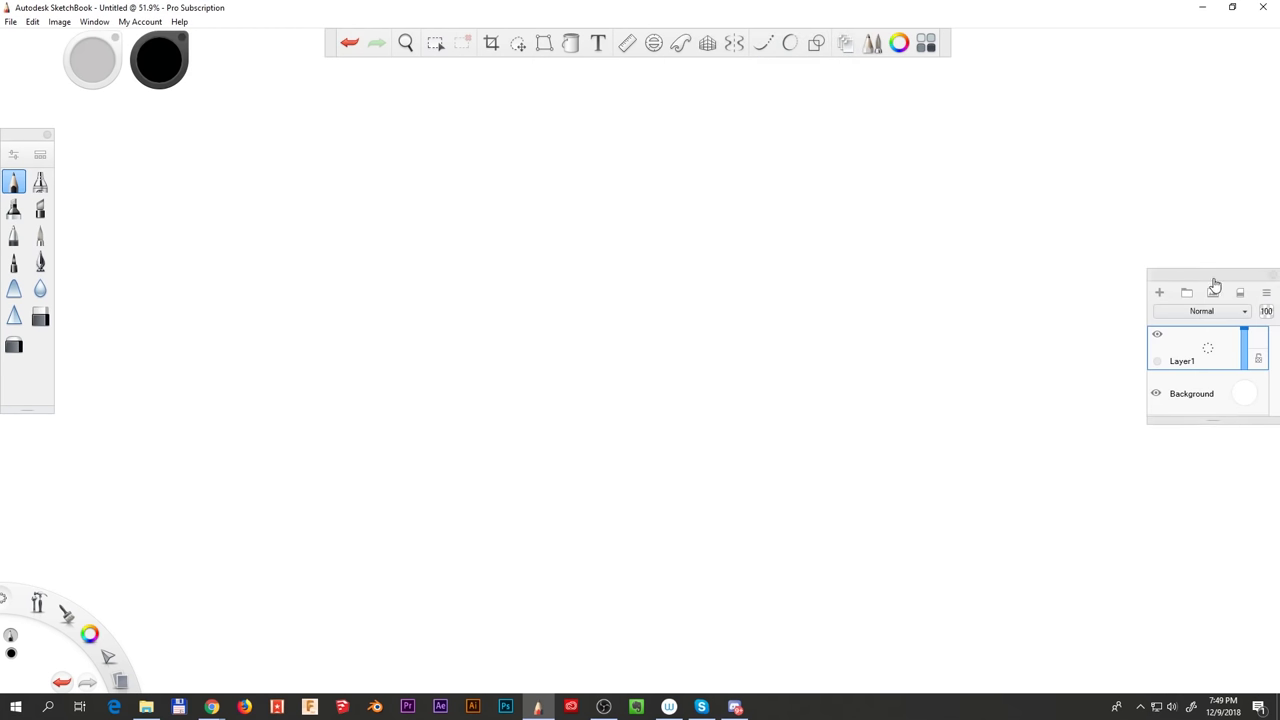
- Move the Layer Editor inward from the canvas edge and add two new layers above Layer1
drag(1213, 277, 1167, 267)
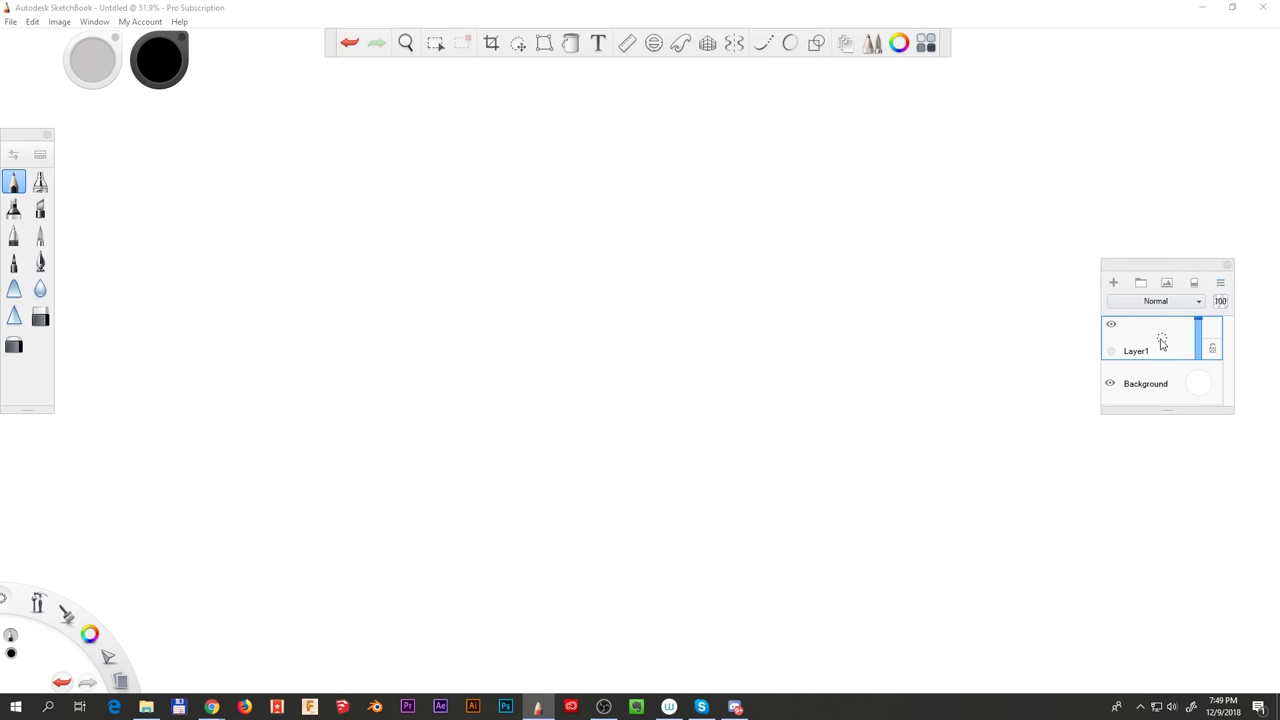
mouse_move(1163, 344)
mouse_down()
mouse_move(1186, 260)
mouse_move(1164, 341)
mouse_up()
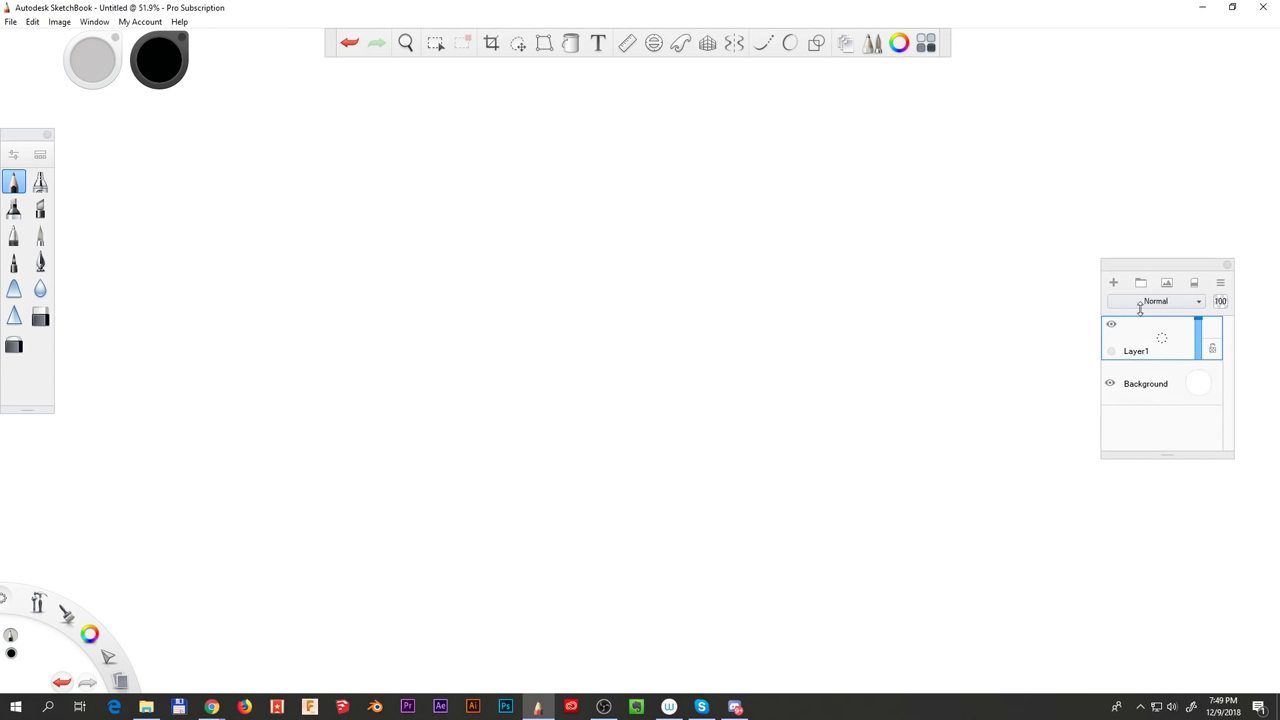
click(1114, 283)
drag(1164, 342, 1175, 245)
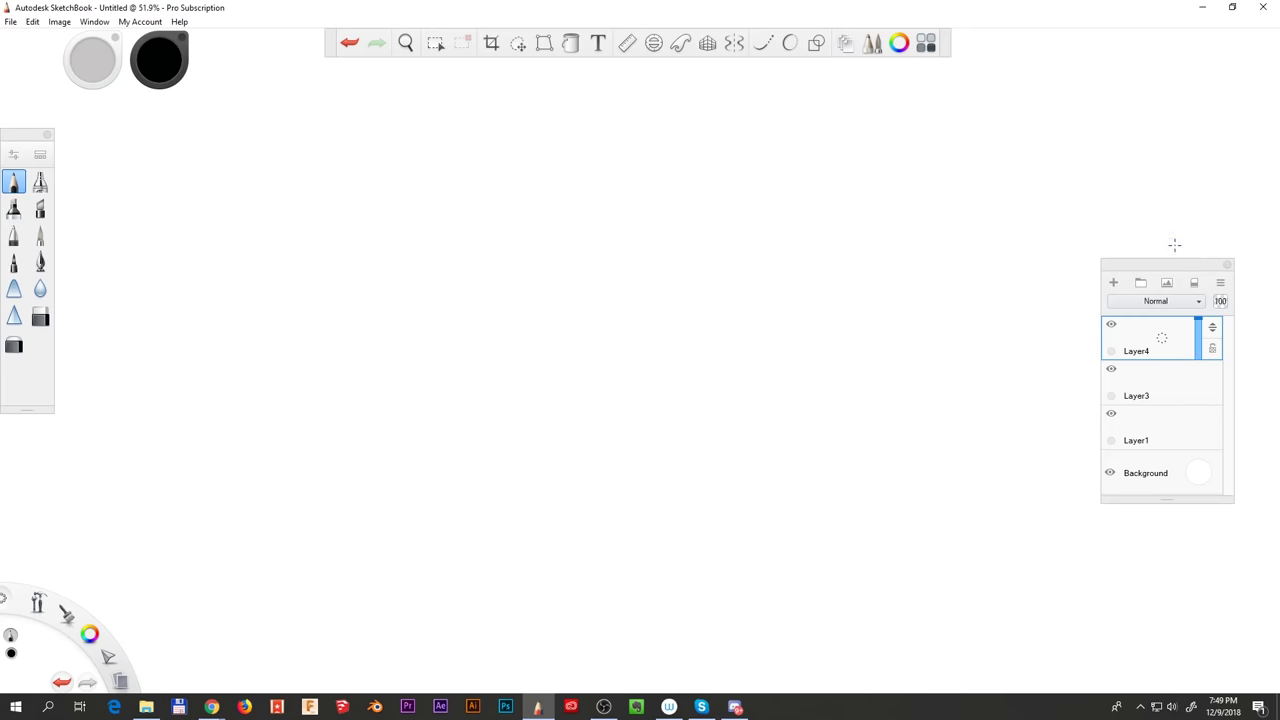
- Create a layer group and move Layer4, Layer3 and Layer1 into it
click(1141, 286)
drag(1211, 377, 1208, 345)
click(1201, 430)
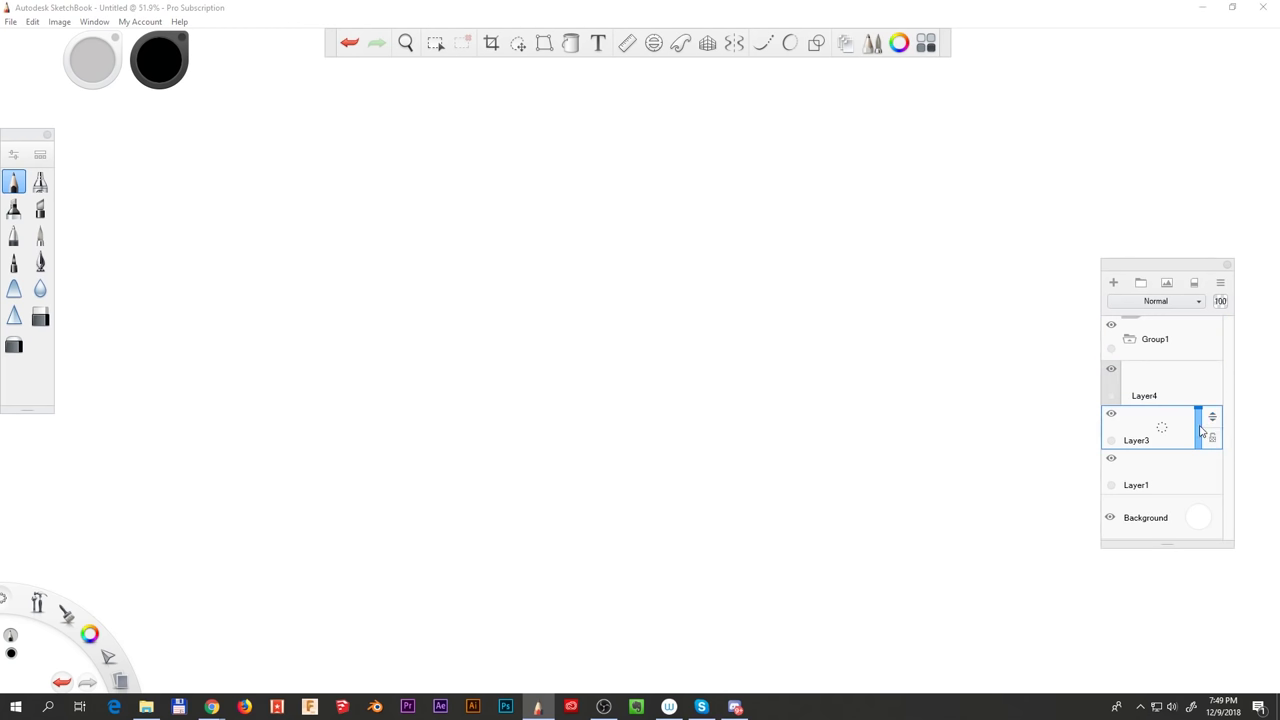
drag(1213, 420, 1205, 350)
click(1192, 475)
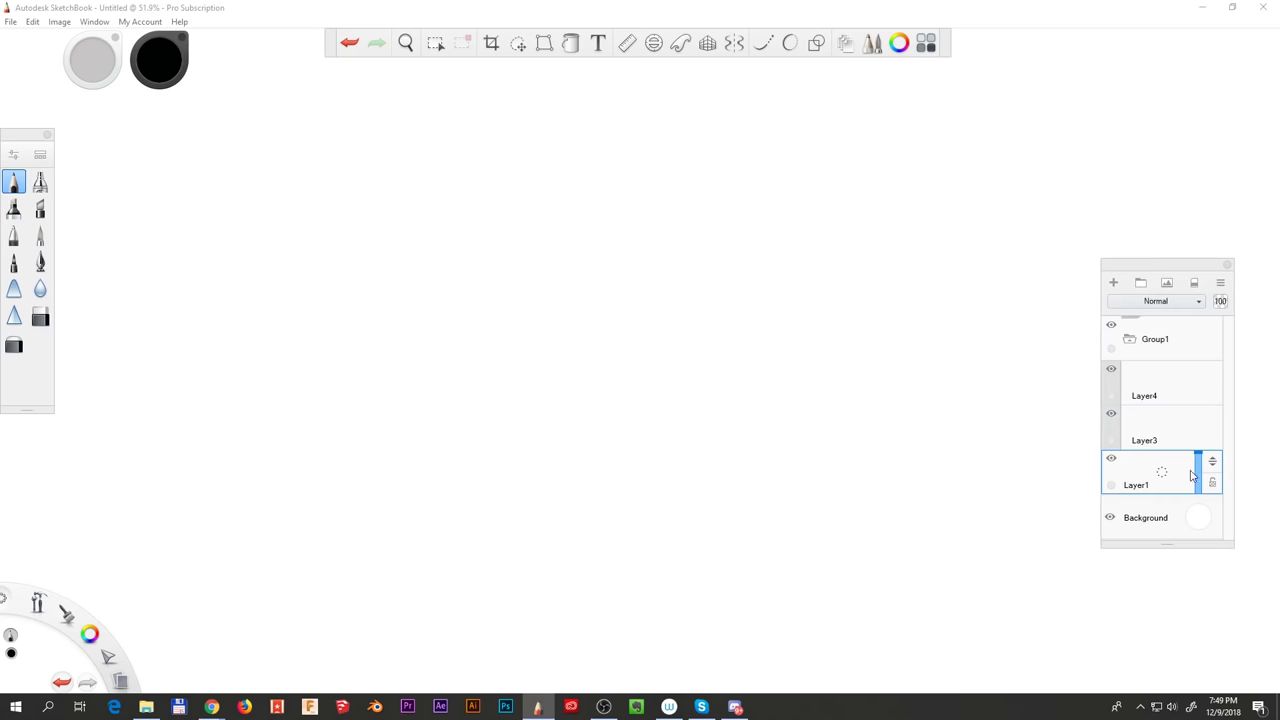
drag(1213, 466, 1209, 348)
- Collapse and expand the layer group, and open the image import dialog and dismiss it without choosing a file
click(1129, 339)
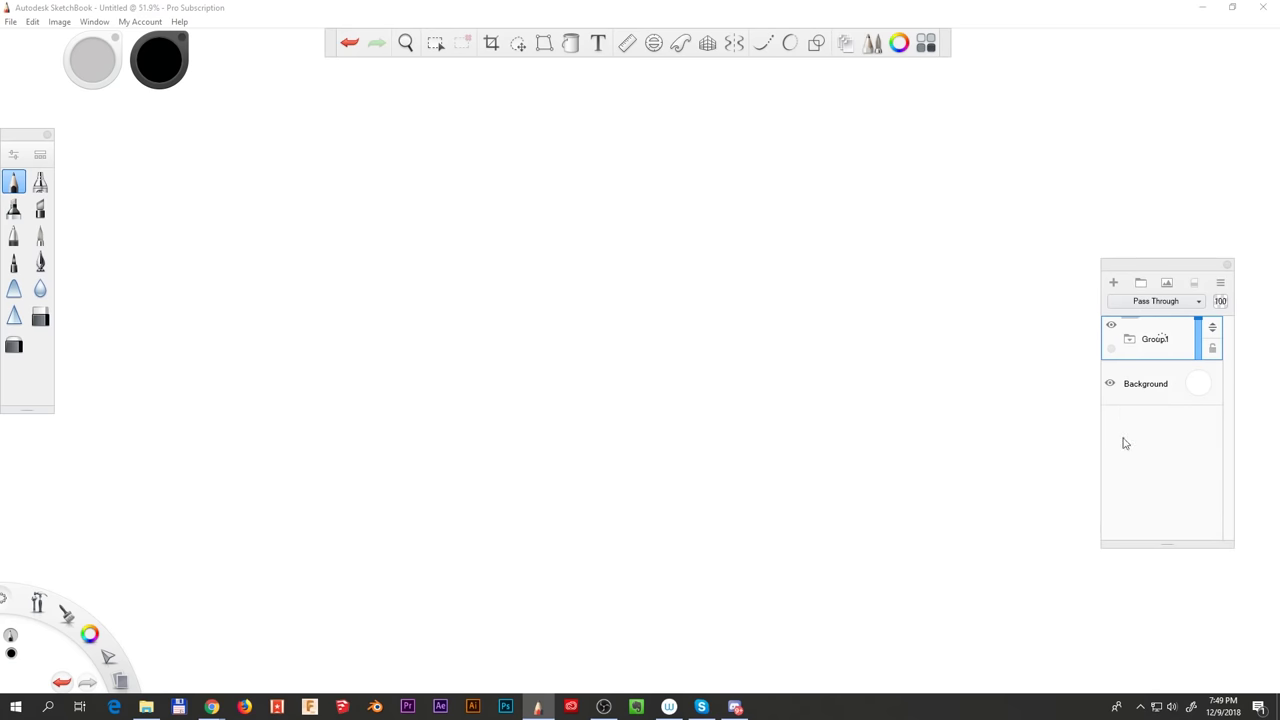
click(1130, 339)
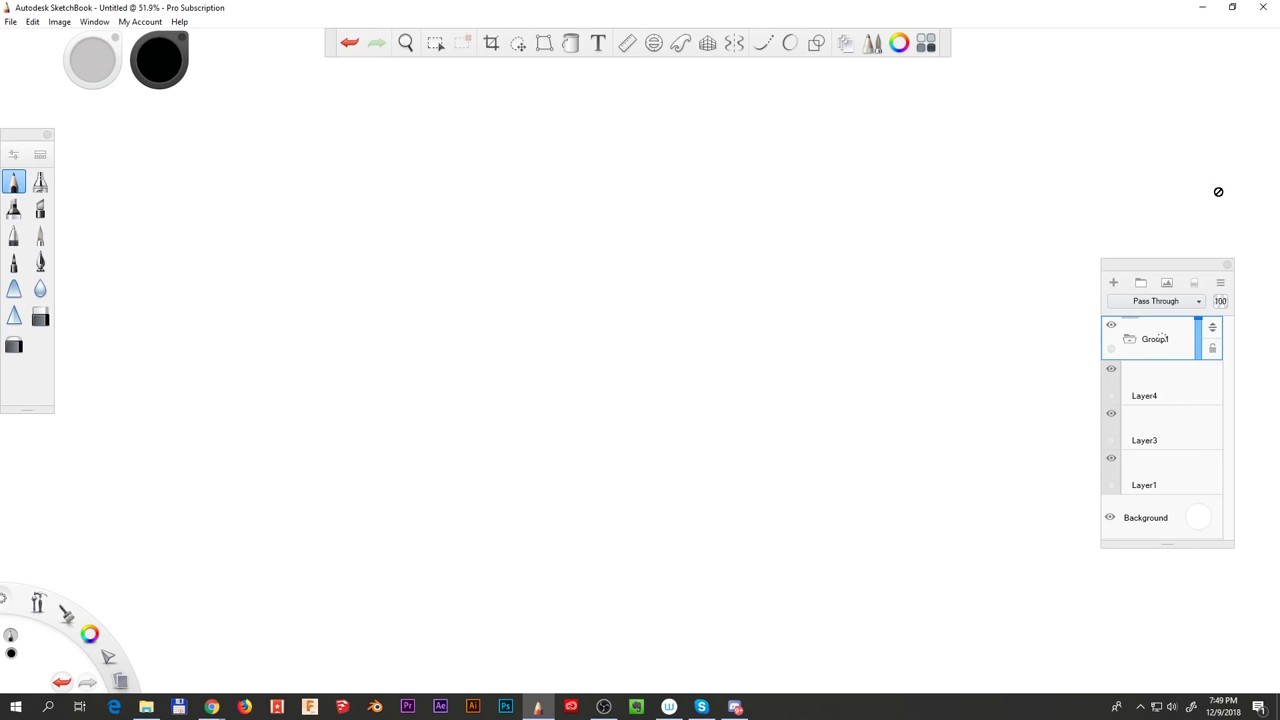
click(1167, 284)
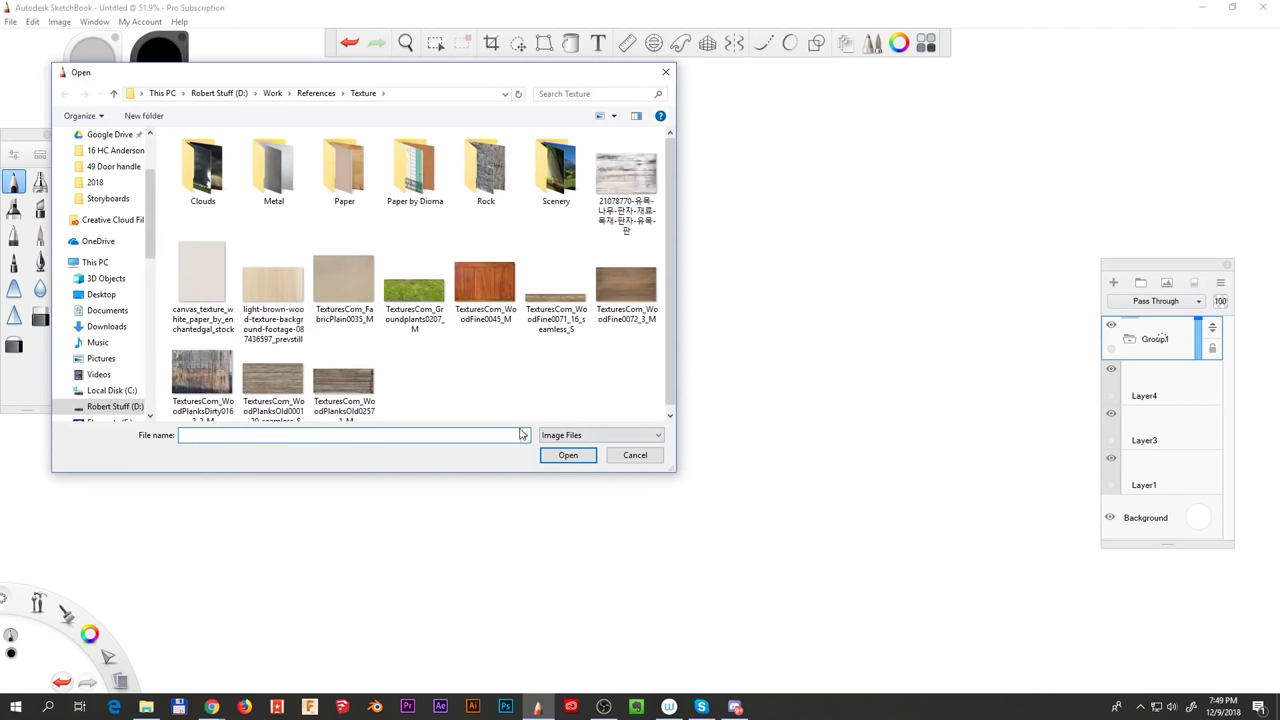
click(666, 74)
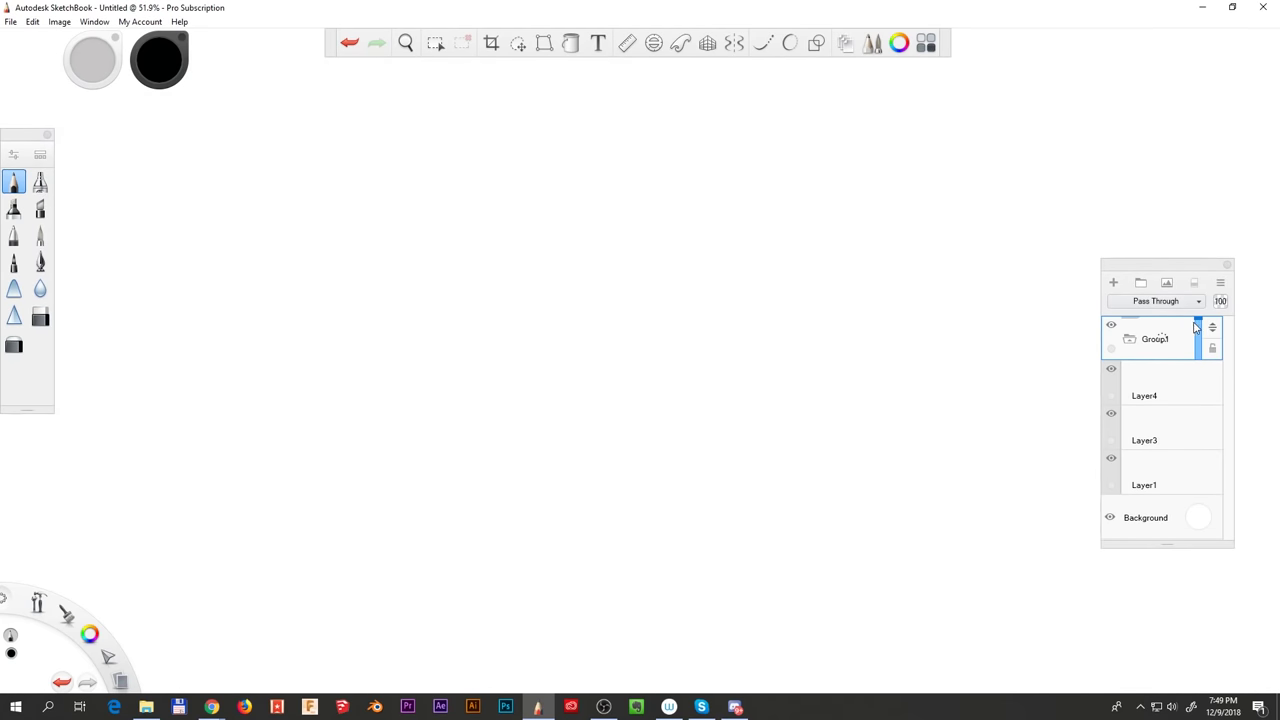
drag(1199, 328, 1198, 295)
- Make Layer1 active and sketch a large tilted ellipse with a cross inside it
click(1180, 386)
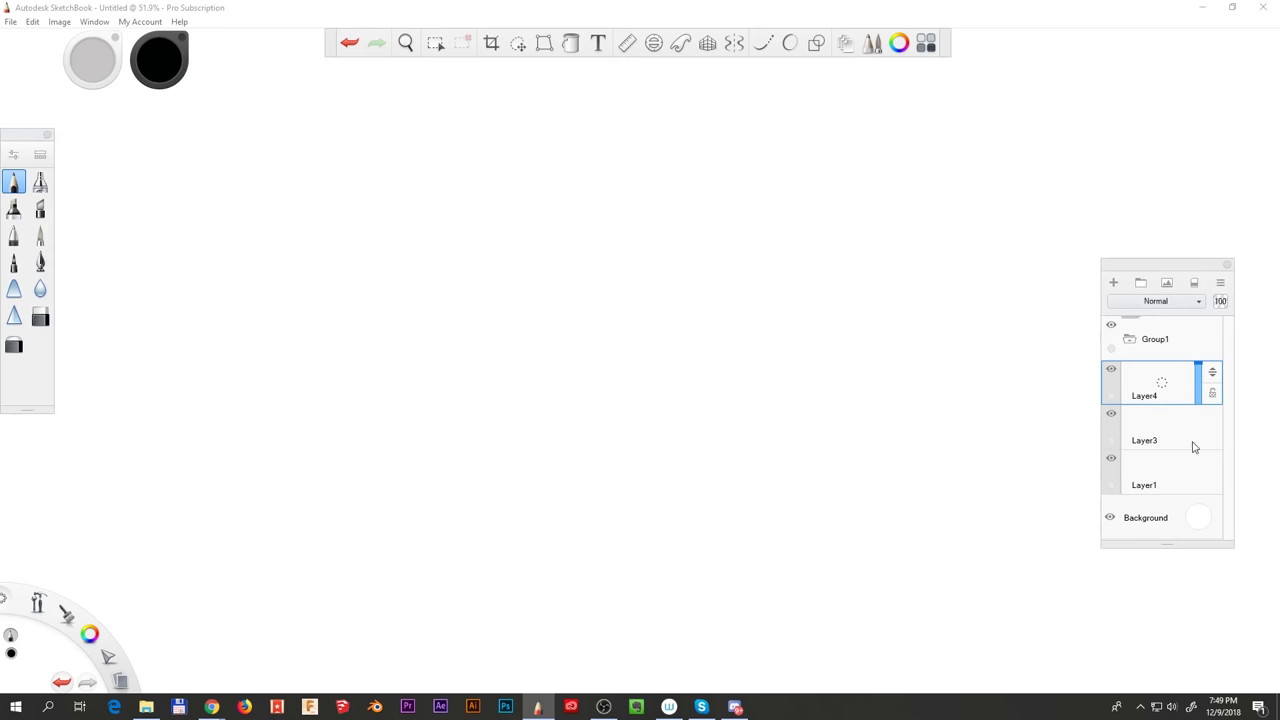
click(1168, 475)
mouse_move(567, 235)
mouse_down()
mouse_move(569, 223)
mouse_move(590, 385)
mouse_up()
drag(475, 322, 610, 325)
drag(544, 248, 540, 378)
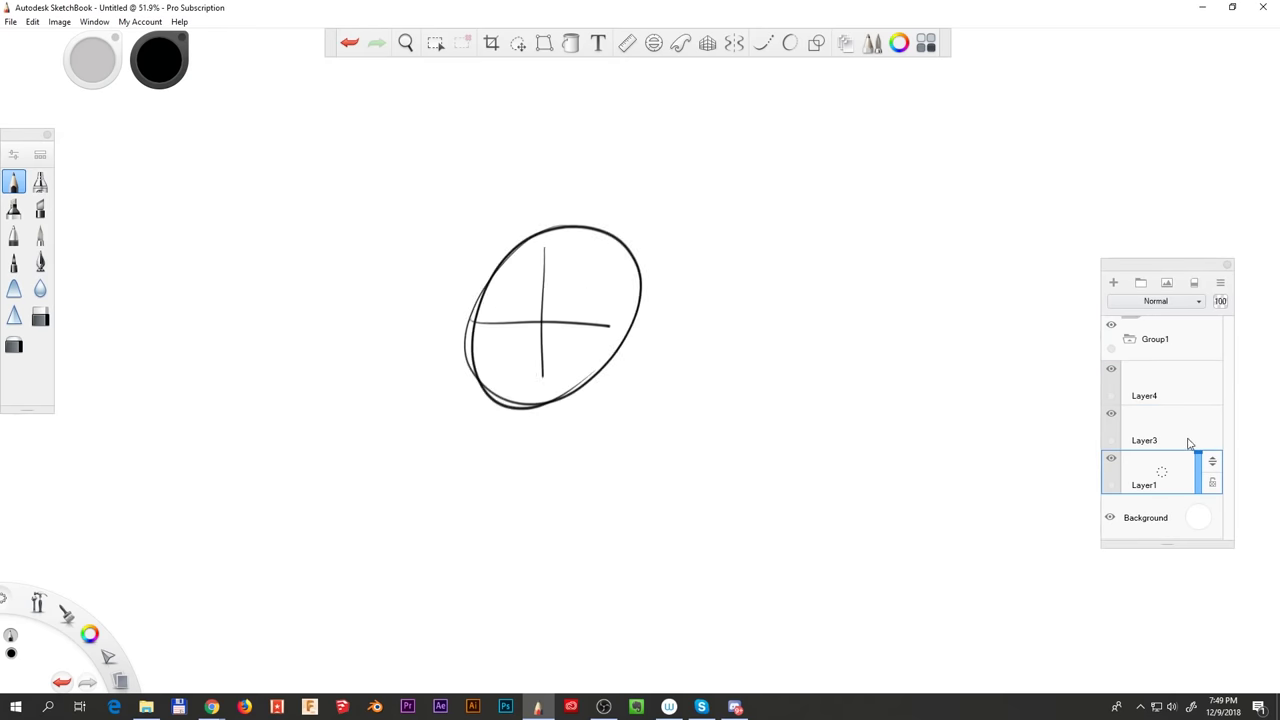
mouse_move(1198, 462)
mouse_down()
mouse_move(1199, 488)
mouse_move(1205, 449)
mouse_up()
- Toggle the brush palette off and on, and sketch an arrowhead on the canvas pointing at it
click(872, 46)
click(870, 46)
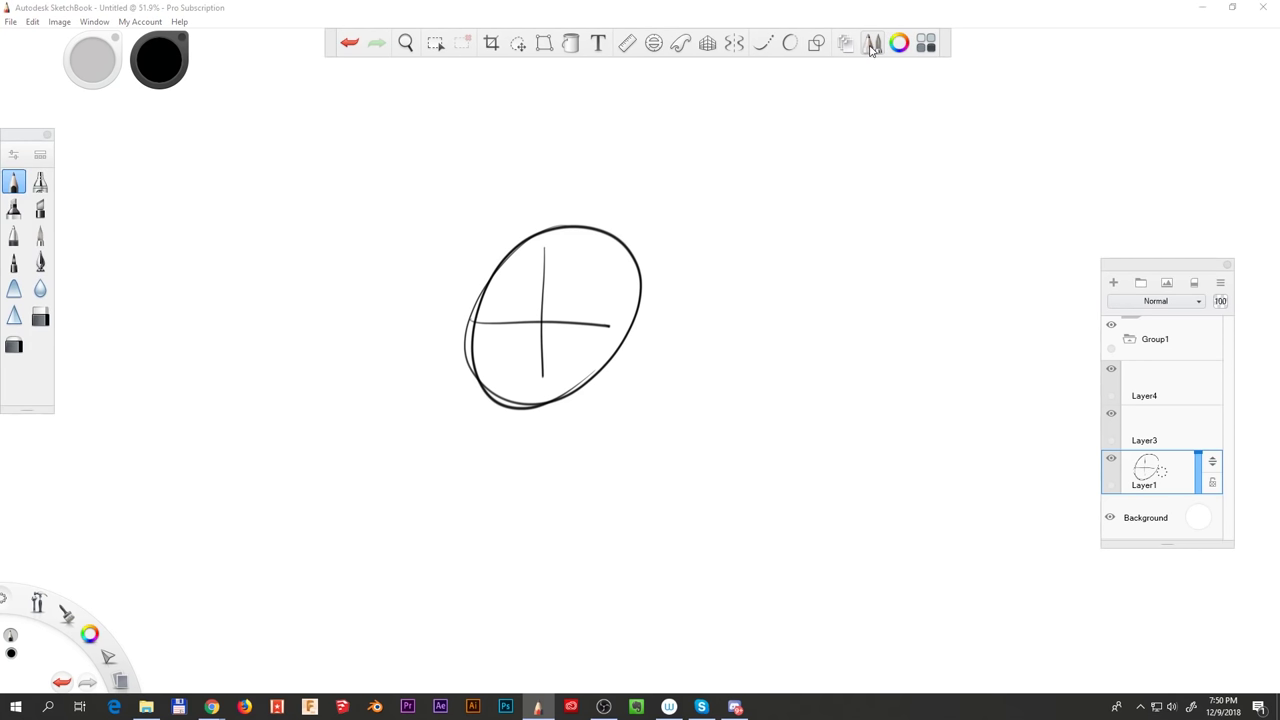
drag(70, 256, 143, 296)
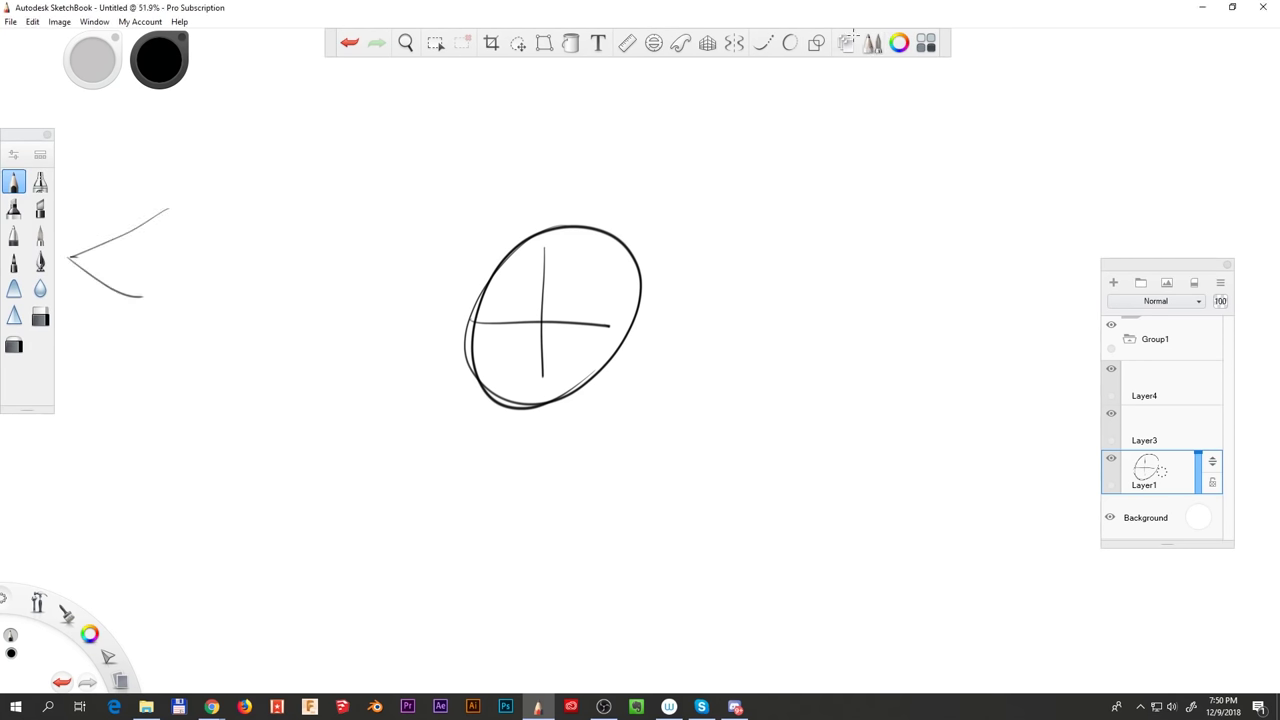
click(872, 46)
click(872, 46)
click(872, 46)
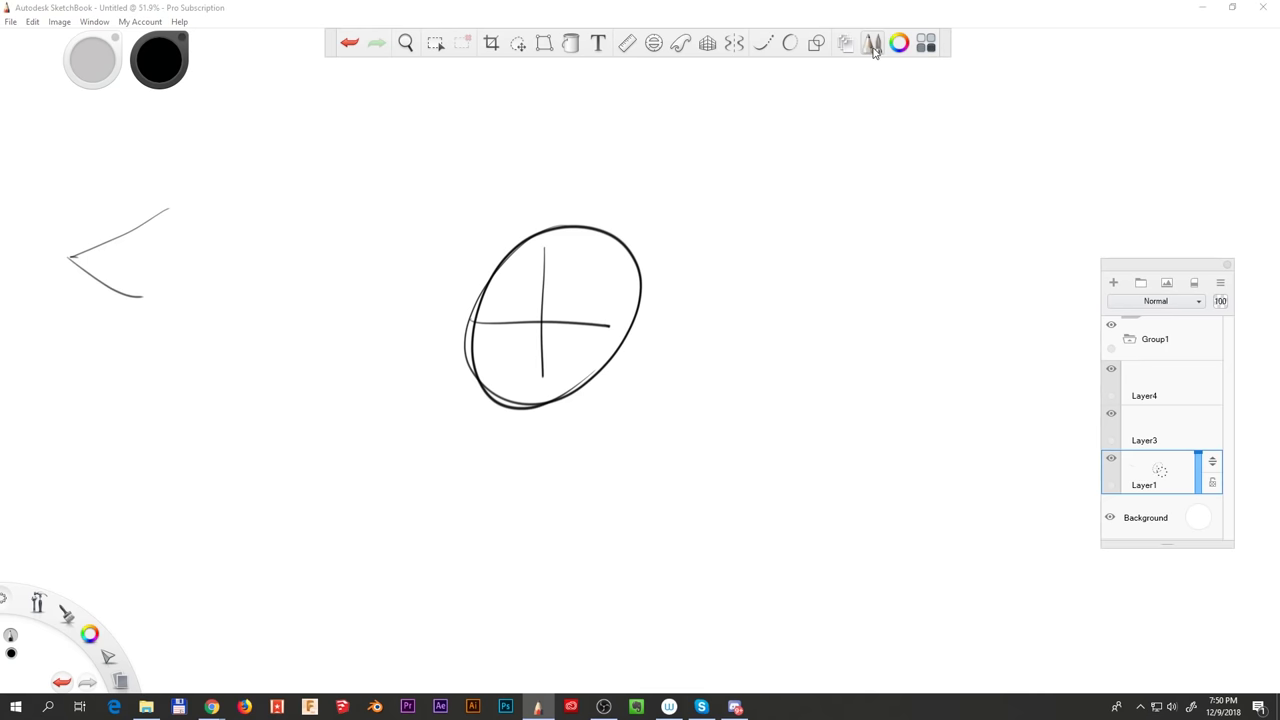
click(870, 46)
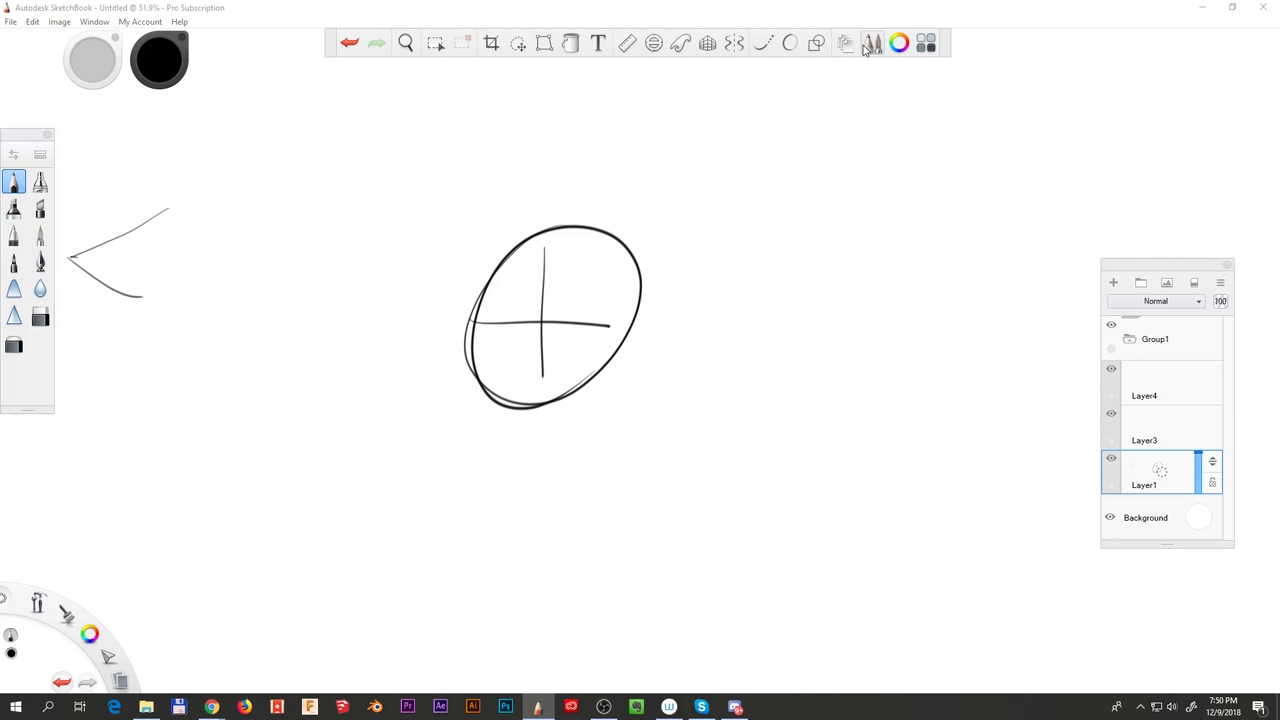
- Try the pencil, airbrush, marker and chisel tip pen with sample strokes between the arrowhead and the large ellipse
drag(188, 236, 184, 278)
click(40, 182)
mouse_move(254, 202)
mouse_down()
mouse_move(272, 197)
mouse_move(232, 250)
mouse_move(273, 198)
mouse_up()
click(14, 208)
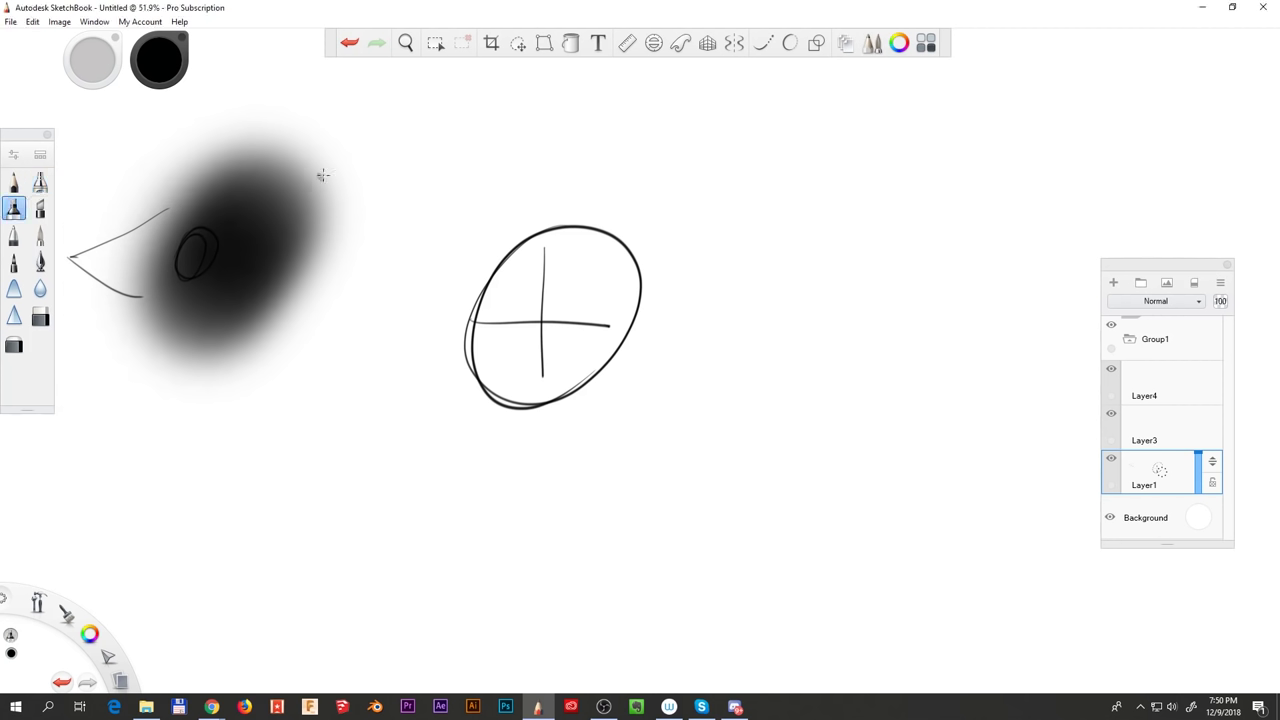
drag(248, 300, 366, 143)
mouse_move(256, 330)
mouse_down()
mouse_move(394, 150)
mouse_move(418, 160)
mouse_up()
click(40, 208)
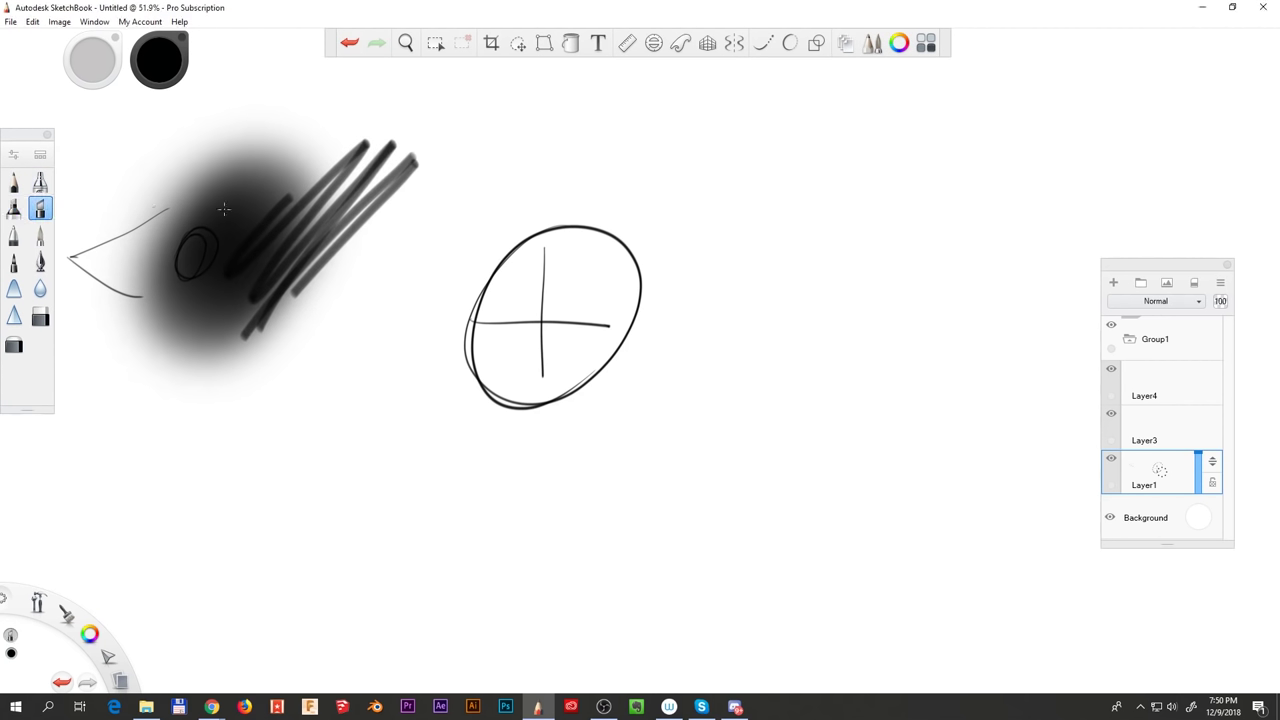
mouse_move(522, 155)
mouse_down()
mouse_move(349, 309)
mouse_move(388, 232)
mouse_up()
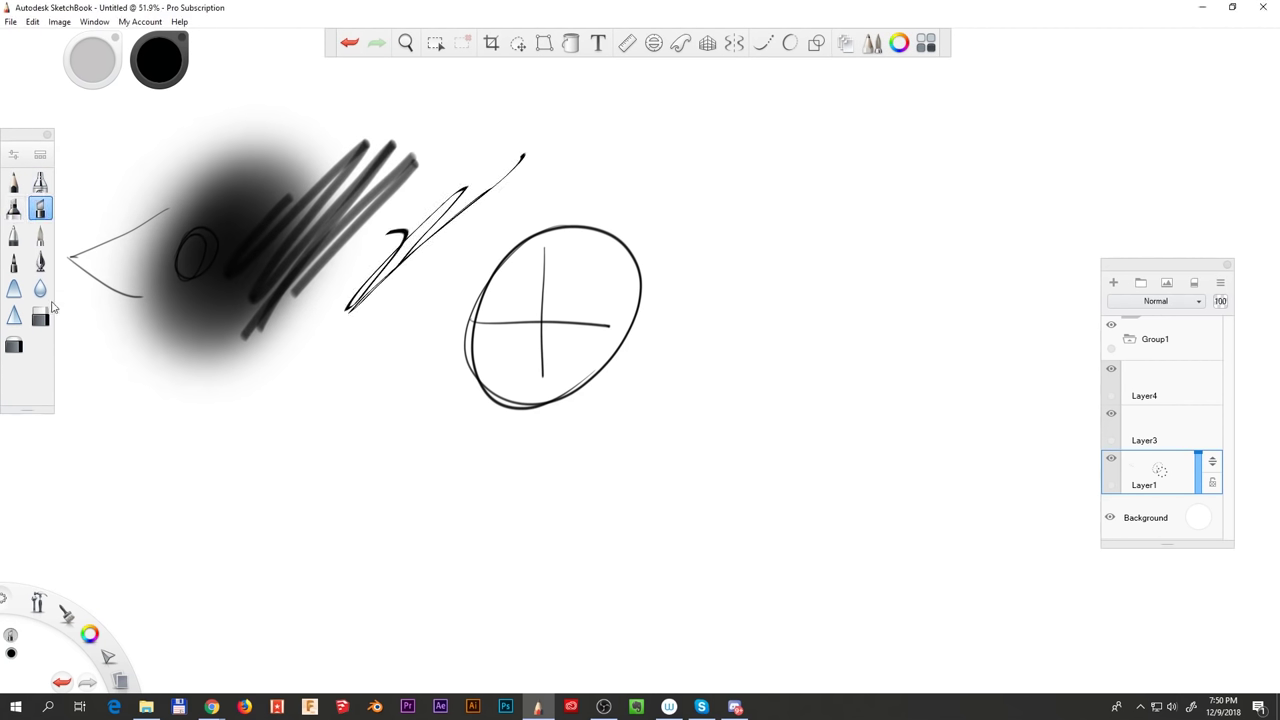
- Try the next four brushes of the palette, painting a thick black band, two curved lines and tapered ink strokes
click(14, 235)
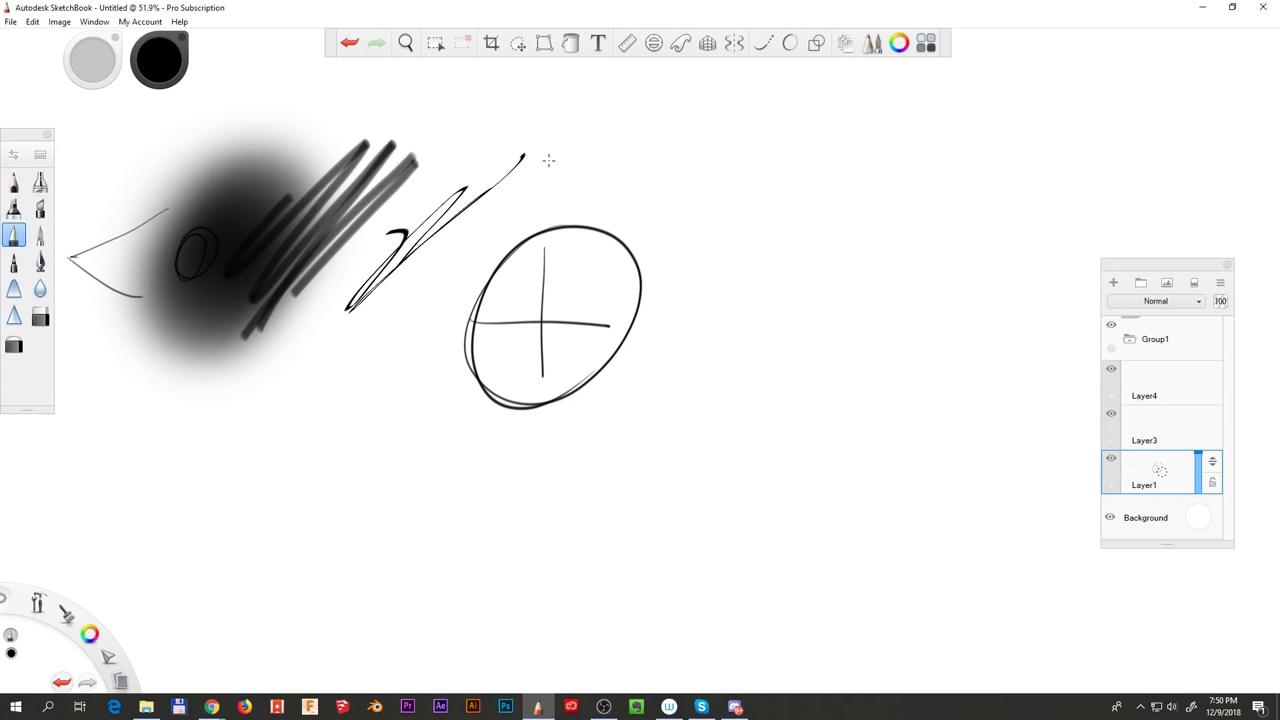
click(40, 235)
mouse_move(594, 143)
mouse_down()
mouse_move(500, 197)
mouse_move(405, 280)
mouse_move(385, 270)
mouse_up()
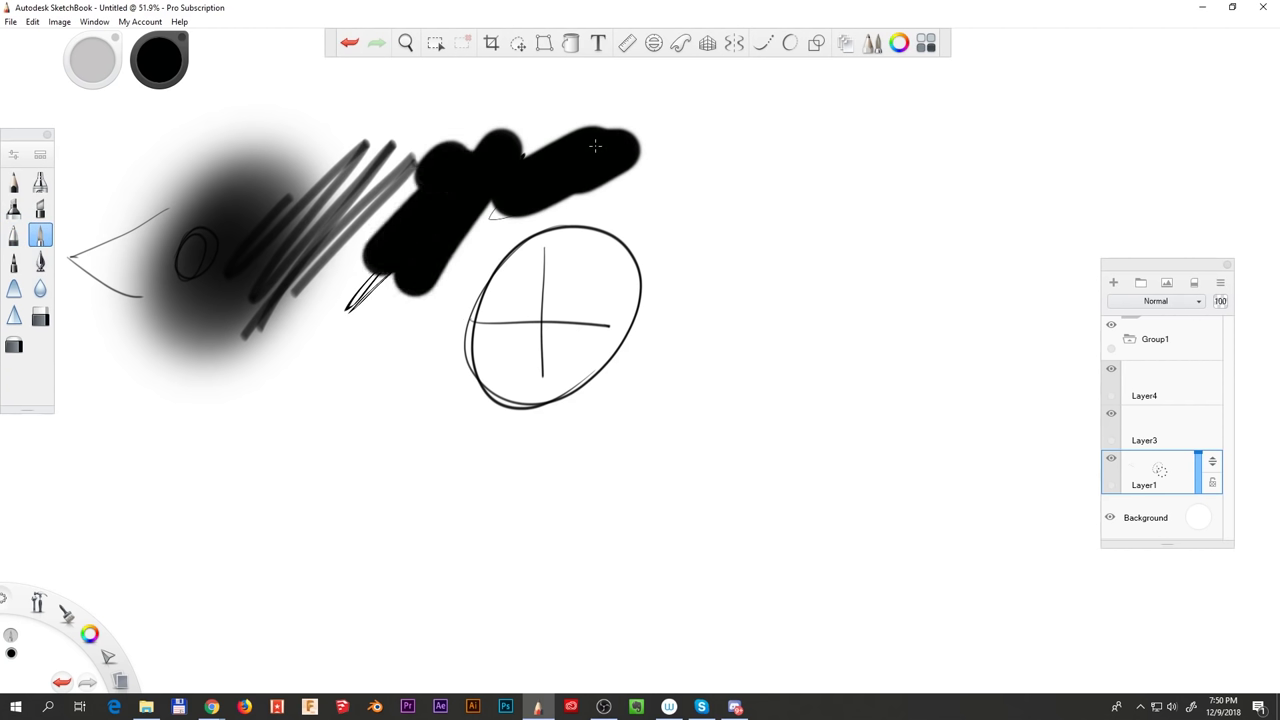
click(14, 262)
mouse_move(216, 446)
mouse_down()
mouse_move(315, 343)
mouse_move(348, 333)
mouse_up()
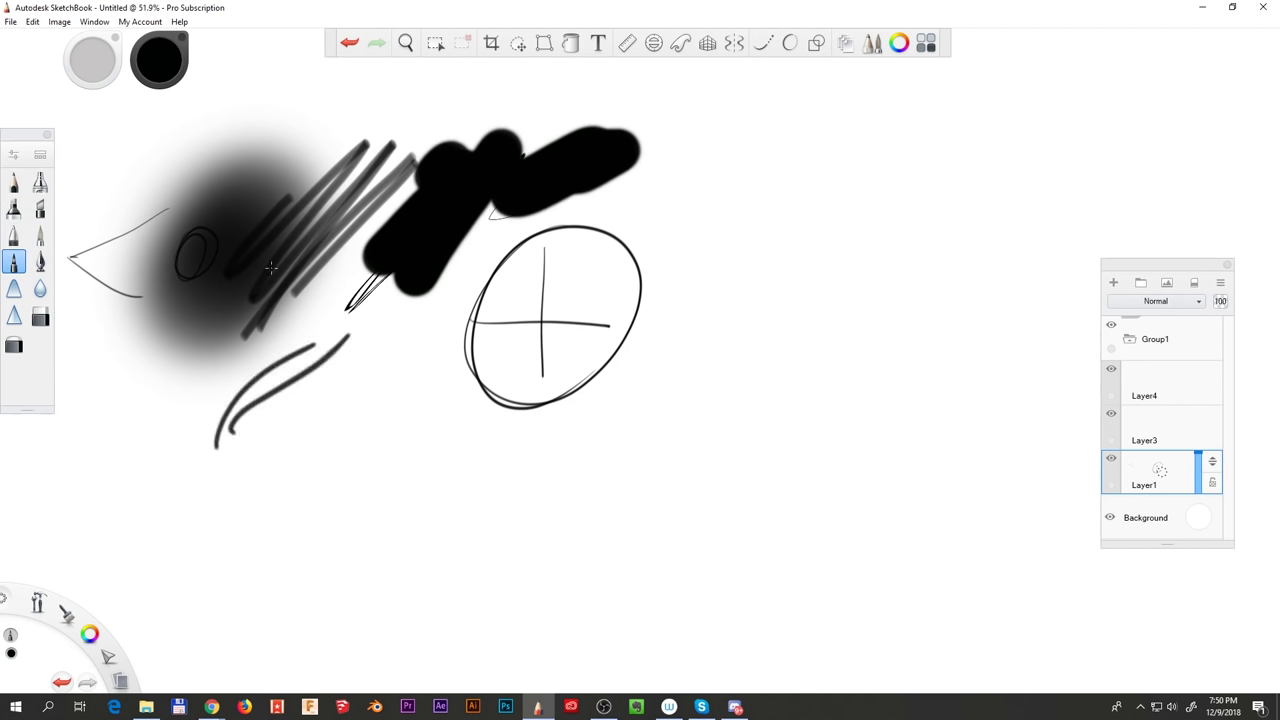
click(40, 262)
mouse_move(250, 457)
mouse_down()
mouse_move(362, 370)
mouse_move(318, 434)
mouse_move(369, 430)
mouse_move(412, 400)
mouse_move(392, 452)
mouse_up()
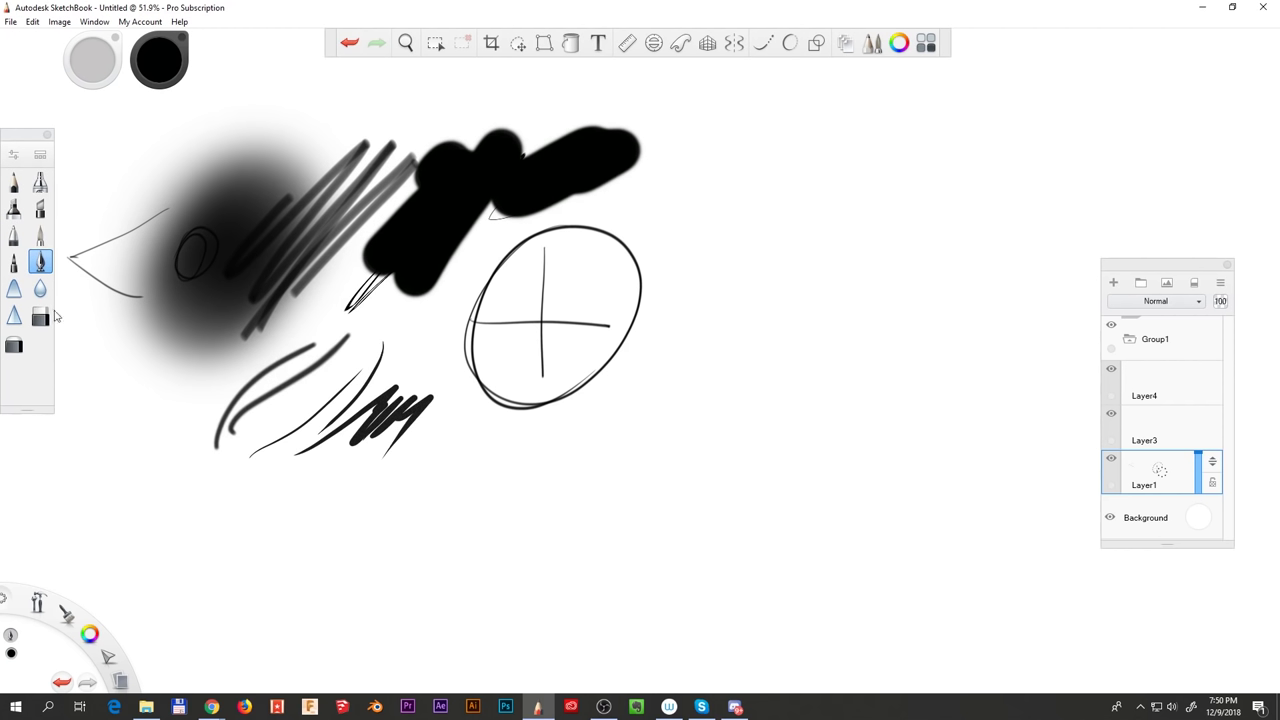
- Smear the marker and ink strokes into wavy shapes, and select the blur and sharpen brushes in turn
click(14, 289)
drag(345, 340, 250, 380)
drag(290, 180, 250, 330)
mouse_move(360, 372)
mouse_down()
mouse_move(295, 160)
mouse_move(375, 240)
mouse_move(305, 285)
mouse_move(350, 155)
mouse_move(275, 245)
mouse_up()
click(40, 289)
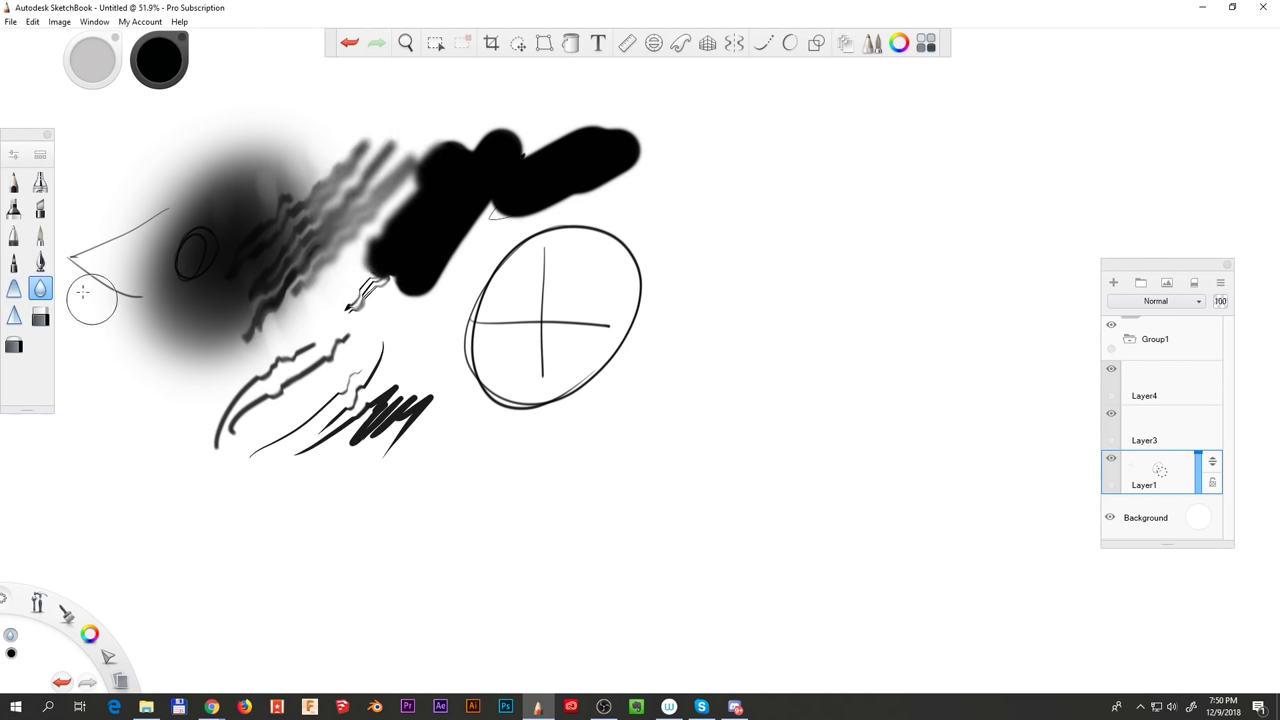
click(14, 316)
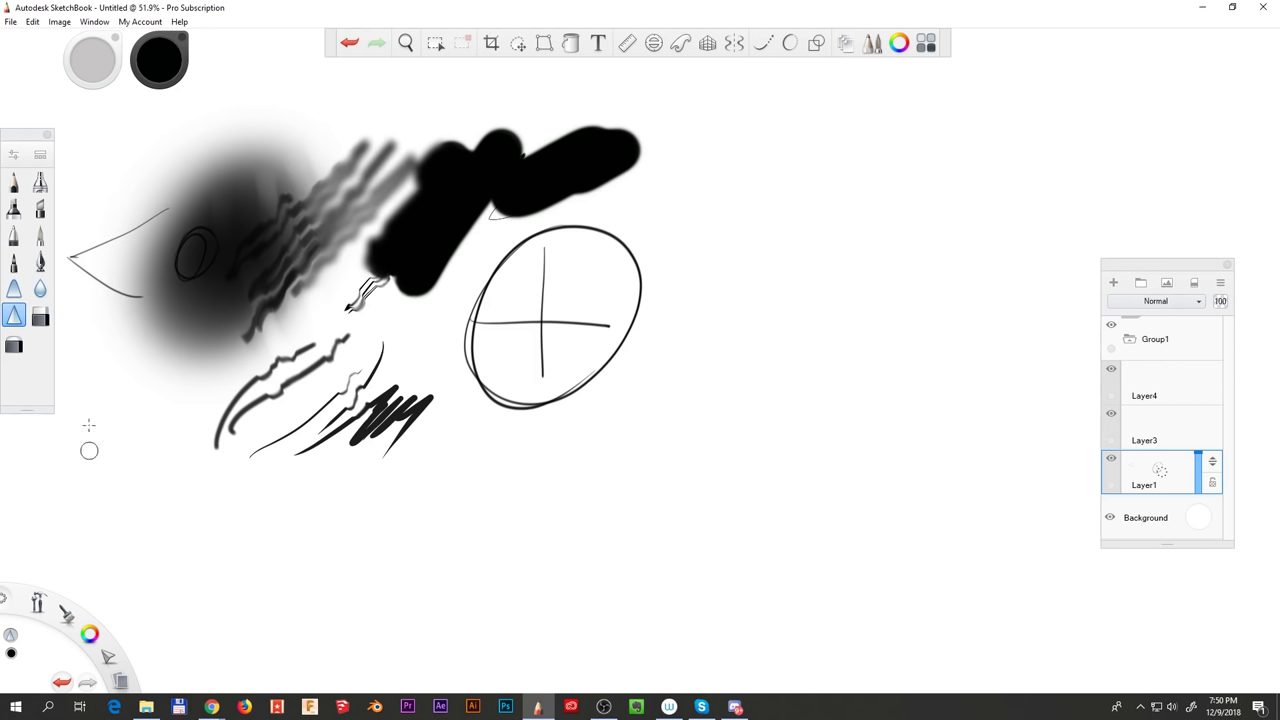
- Erase streaks and soft patches from the black strokes with the hard and soft erasers, and clear everything on Layer1
click(40, 316)
mouse_move(340, 158)
mouse_down()
mouse_move(399, 286)
mouse_move(430, 292)
mouse_move(450, 150)
mouse_move(440, 270)
mouse_move(464, 142)
mouse_move(505, 130)
mouse_move(492, 212)
mouse_move(475, 205)
mouse_move(600, 170)
mouse_move(490, 210)
mouse_up()
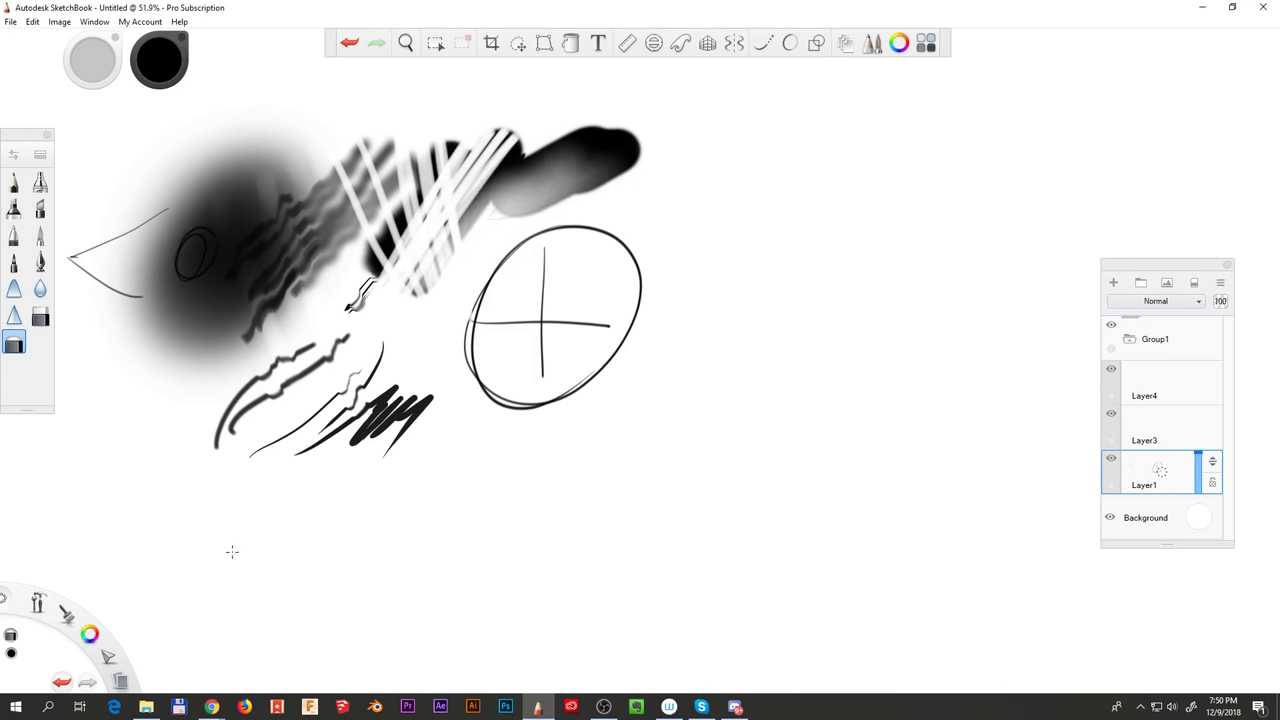
key(ctrl+a)
key(Delete)
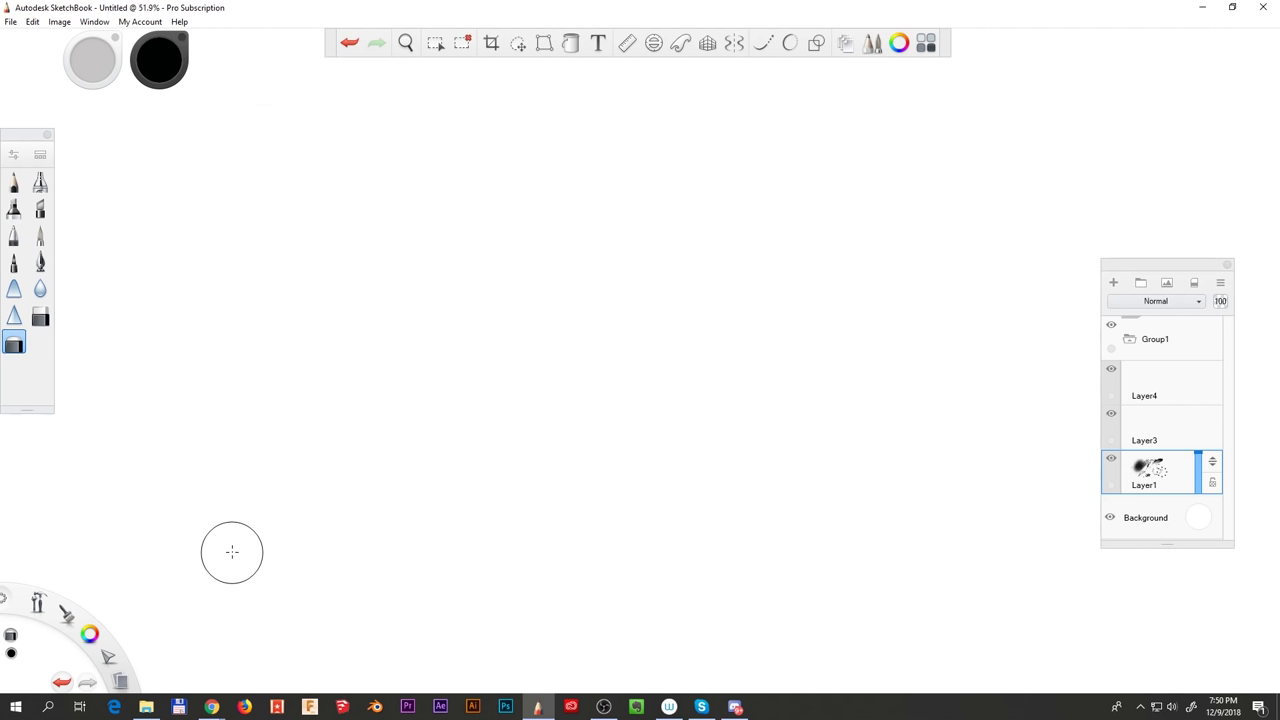
- Sketch a small slanted box with the pencil, and switch to the hard eraser to rub out its slanted side away from the double edge
click(14, 181)
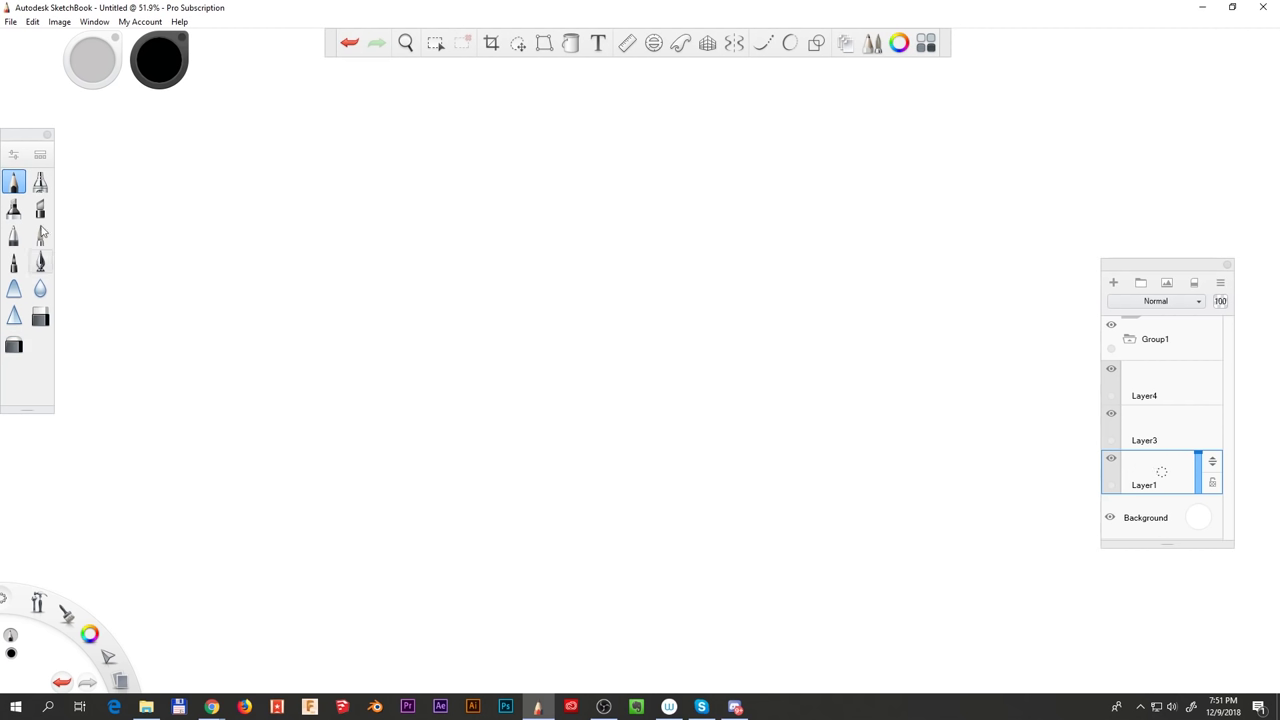
click(40, 316)
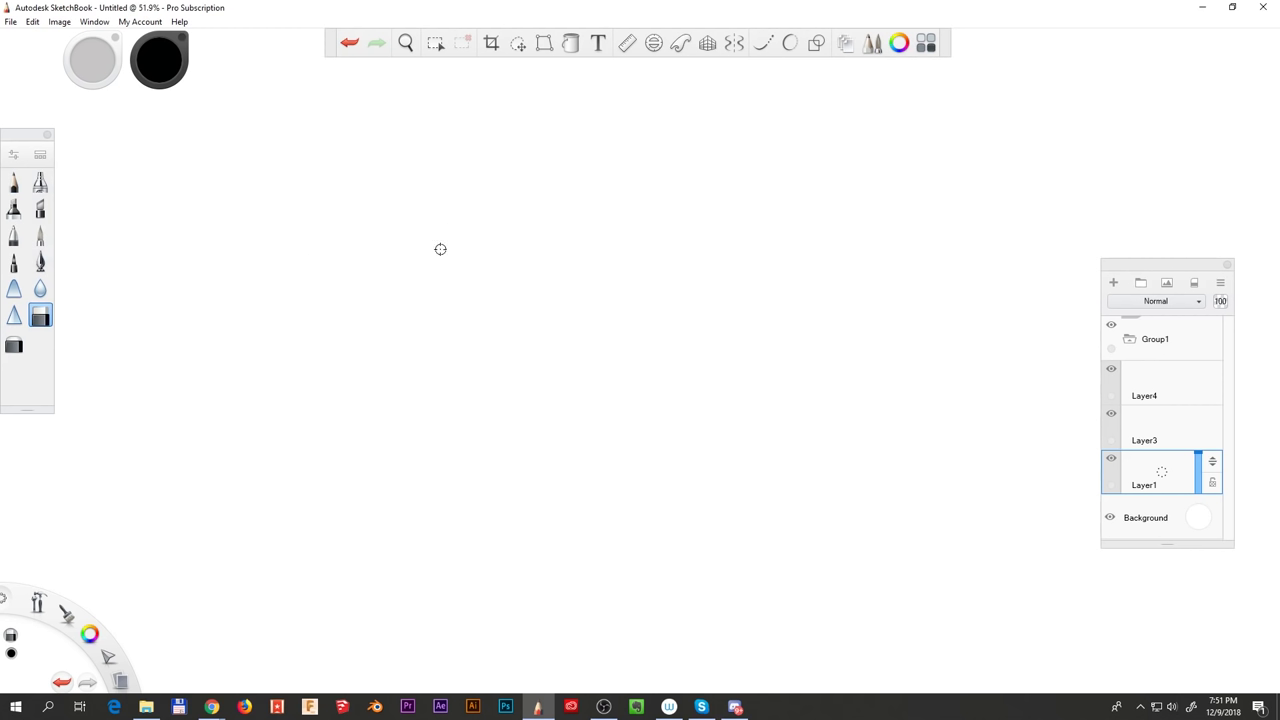
key(s)
mouse_move(372, 241)
mouse_down()
mouse_move(330, 312)
mouse_move(339, 322)
mouse_up()
drag(323, 314, 414, 307)
drag(372, 240, 420, 237)
mouse_move(385, 318)
mouse_down()
mouse_move(420, 240)
mouse_move(441, 240)
mouse_up()
drag(386, 312, 424, 303)
drag(413, 242, 443, 238)
drag(417, 300, 442, 243)
drag(326, 318, 437, 318)
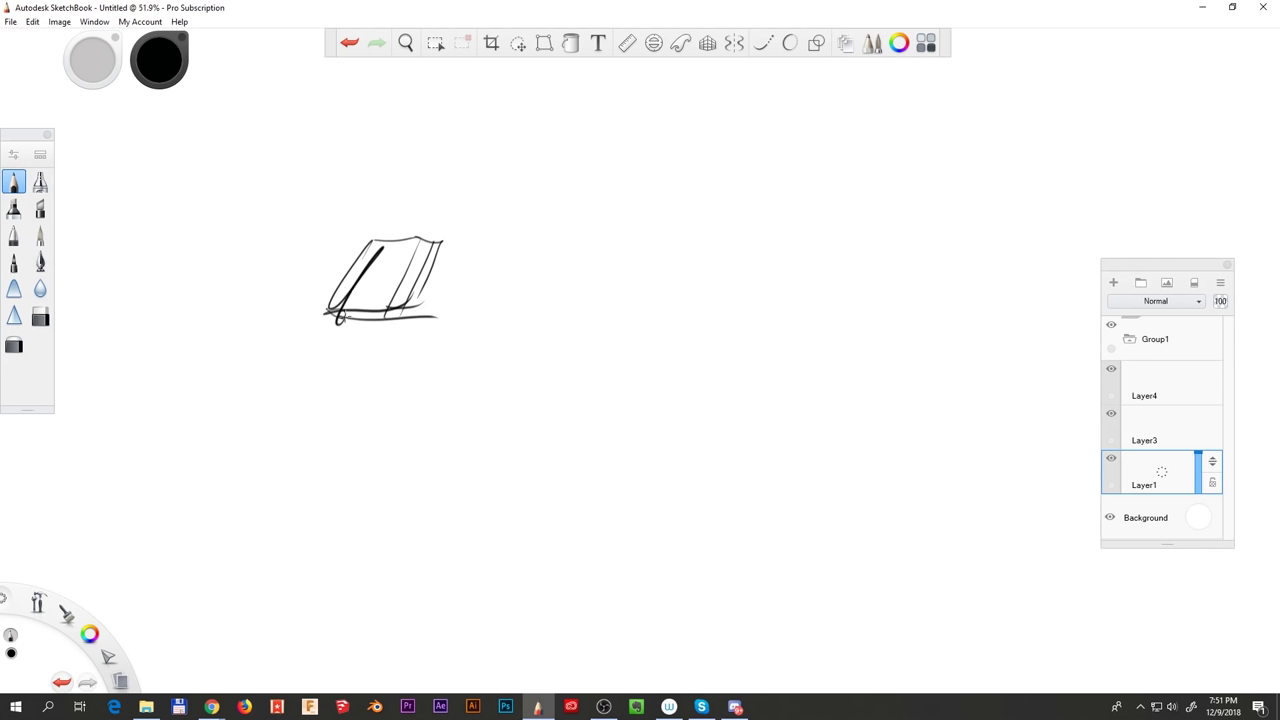
key(s)
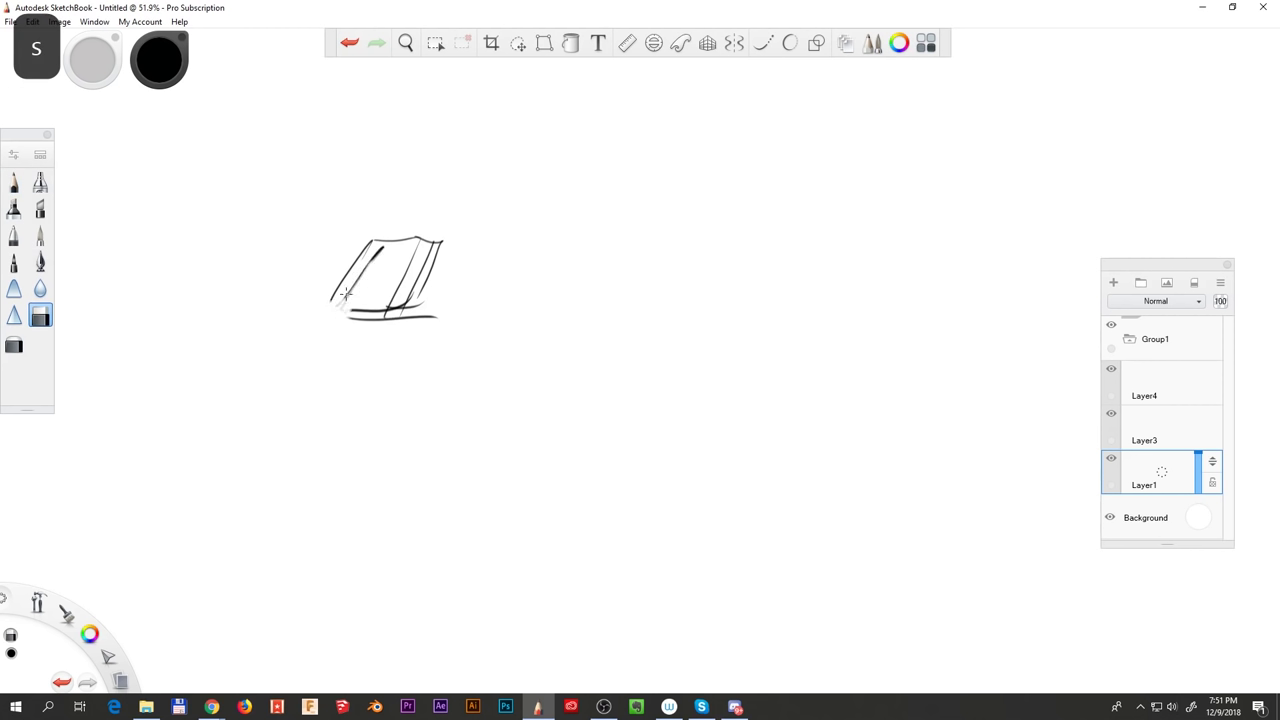
drag(346, 292, 352, 264)
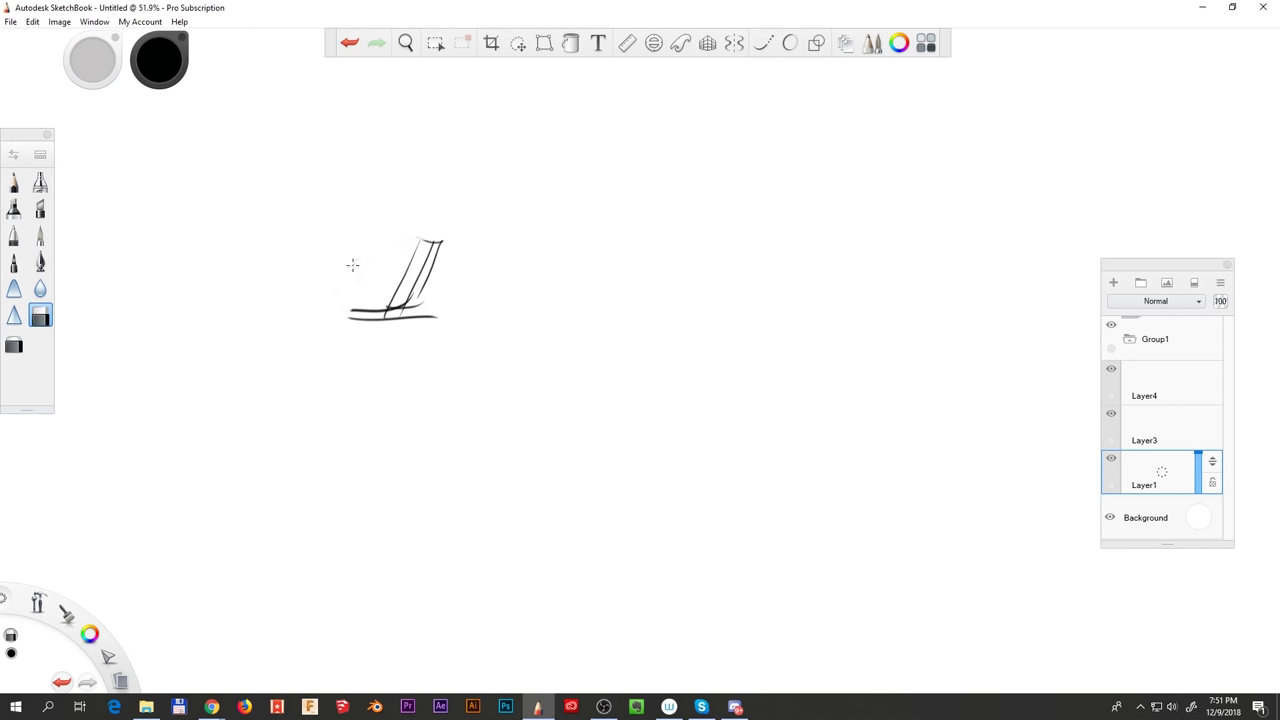
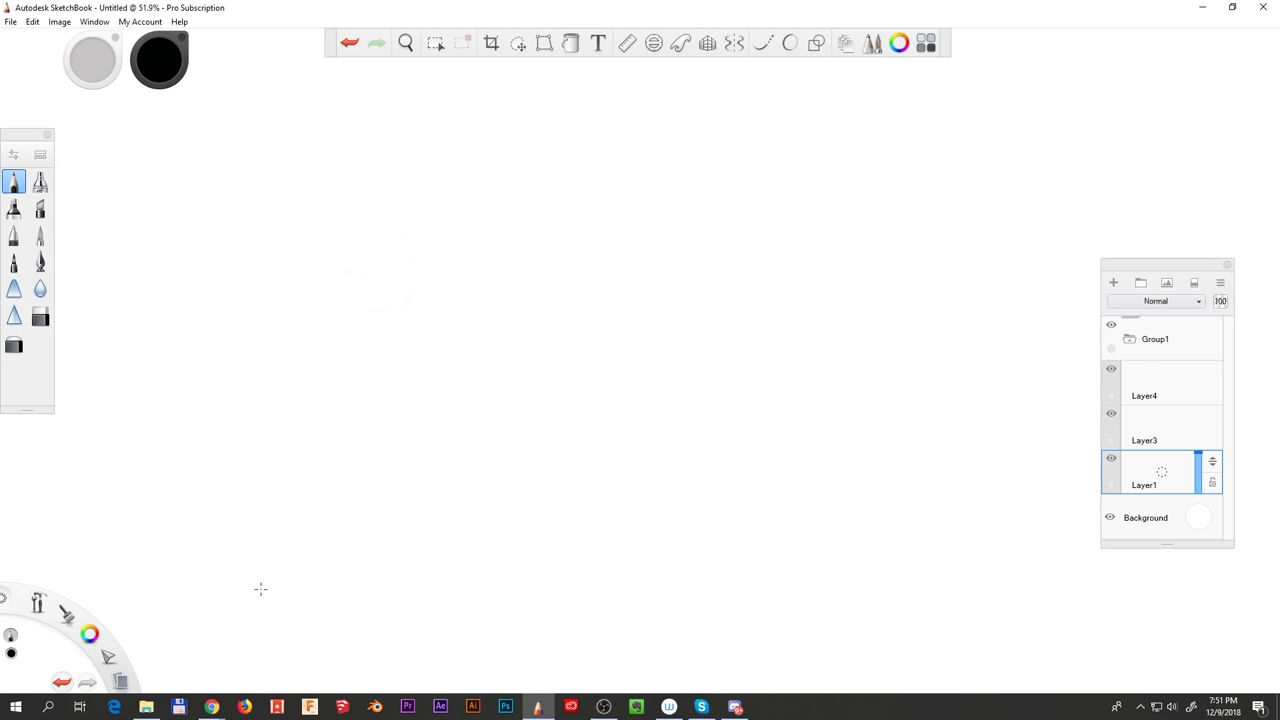
- Switch to the SketchBook blog in Chrome and show the free industrial design brush set page
mouse_move(211, 707)
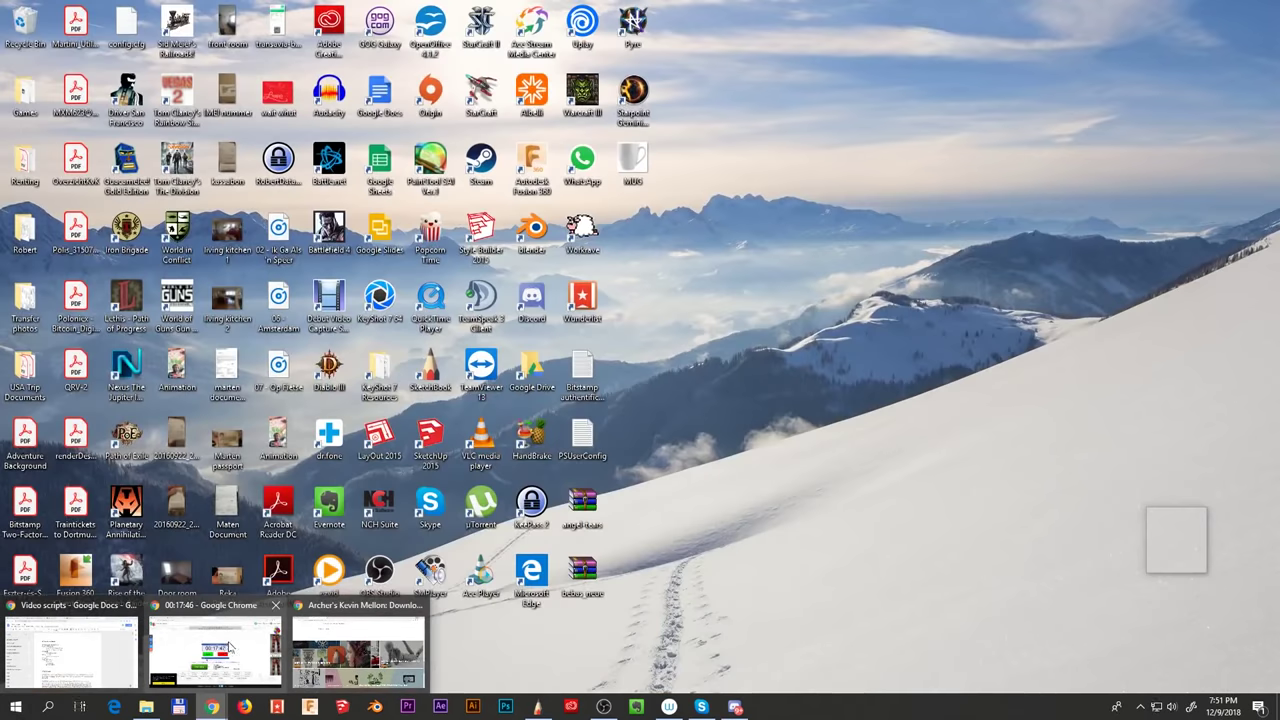
click(375, 660)
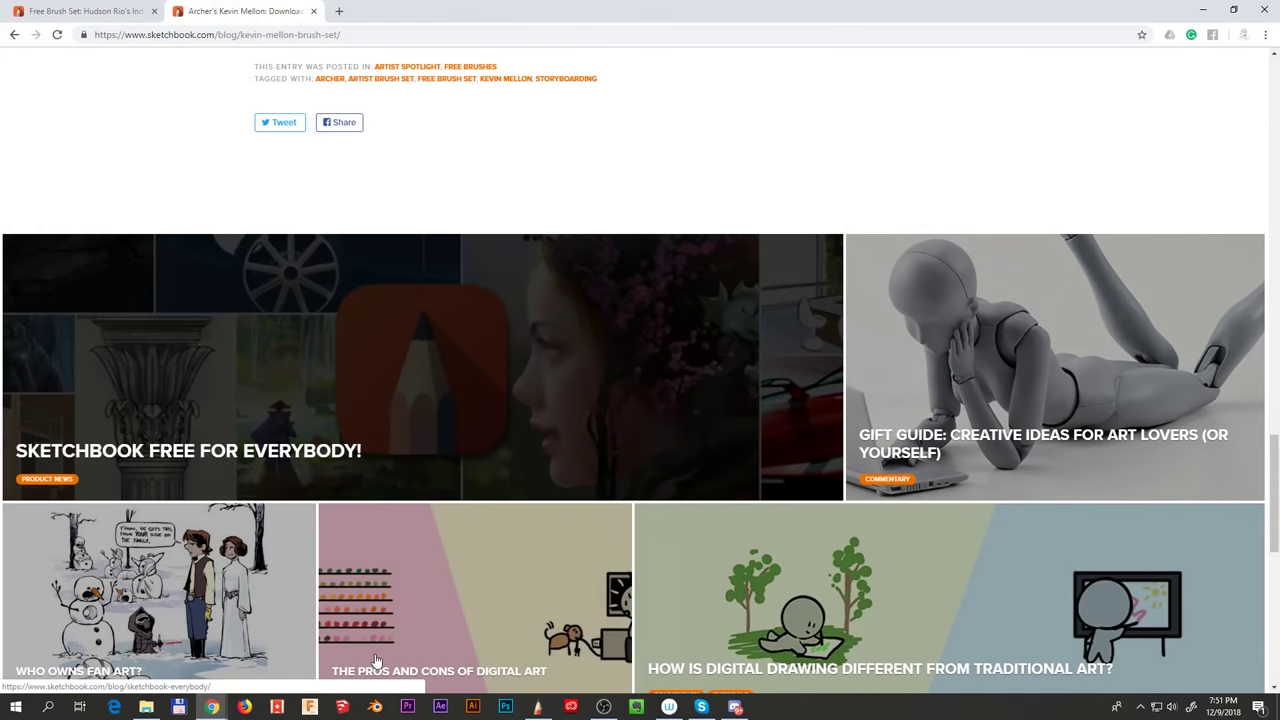
key(ctrl+Tab)
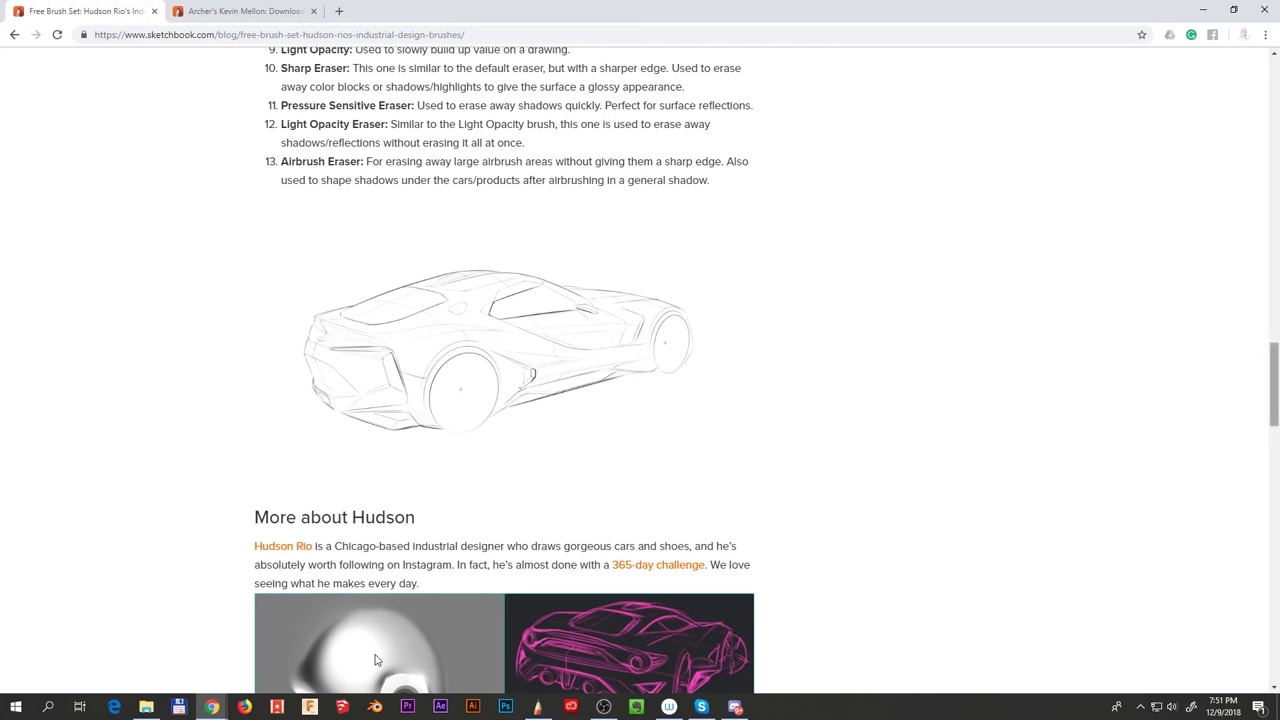
- Look through the Hudson Rio industrial design brush article, from its download section to the brush previews and opacity explanations
scroll(375, 660, up, 5)
scroll(640, 370, up, 15)
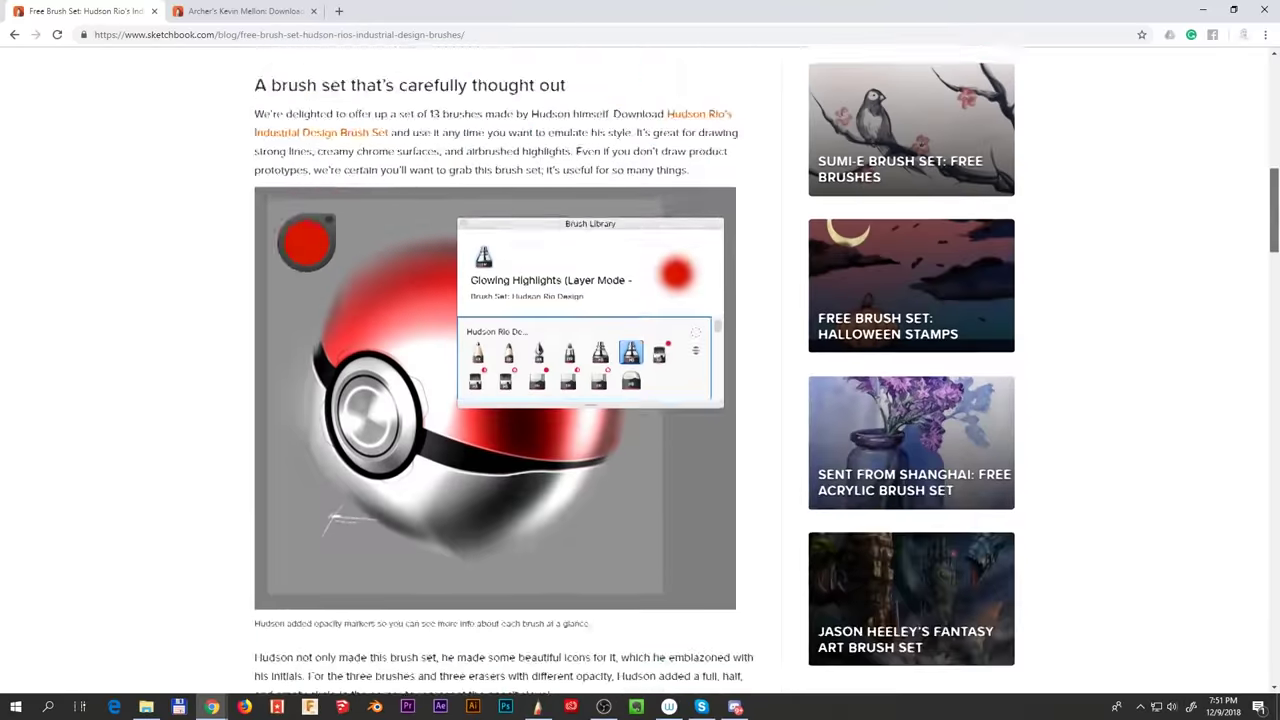
scroll(640, 370, up, 3)
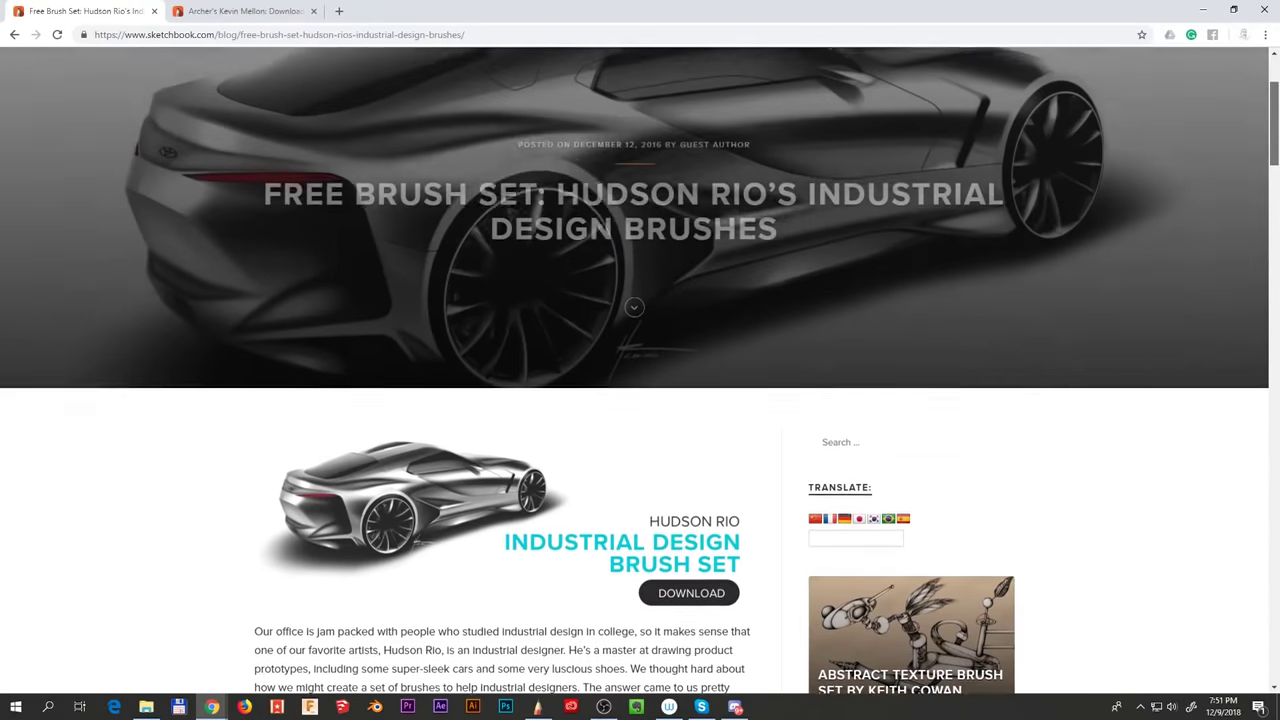
scroll(640, 370, down, 6)
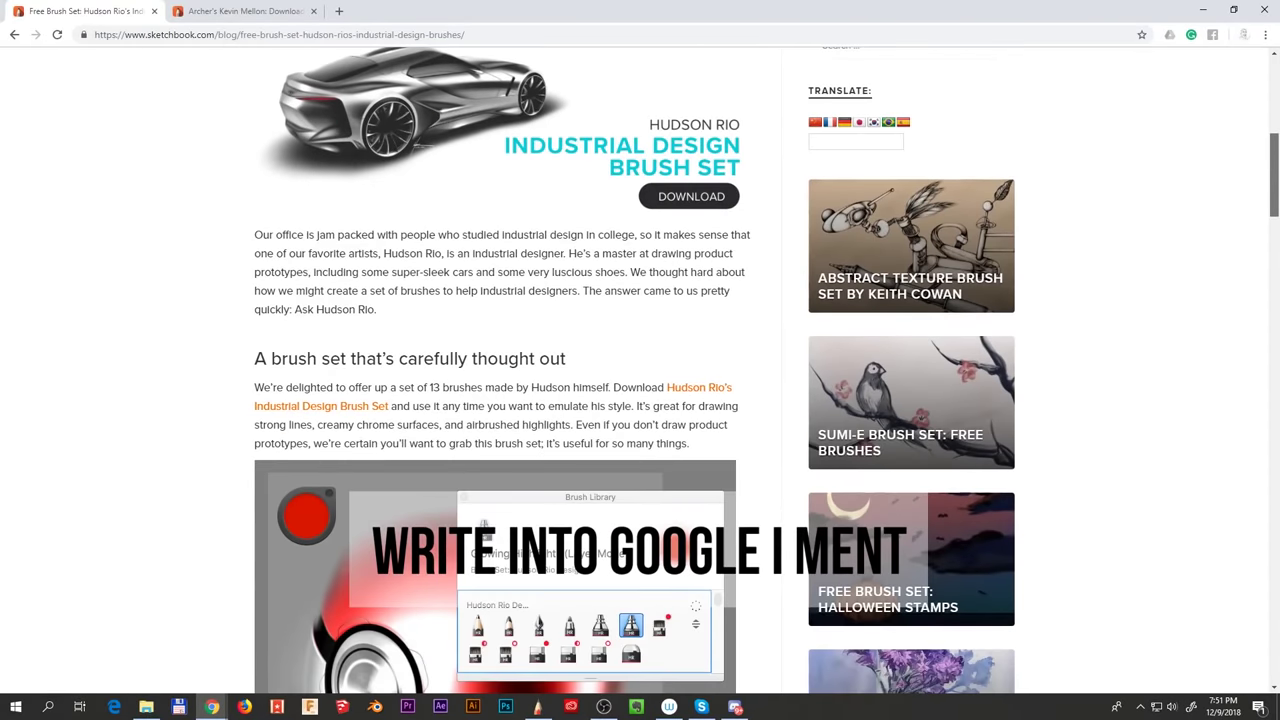
scroll(640, 370, down, 4)
scroll(374, 653, down, 3)
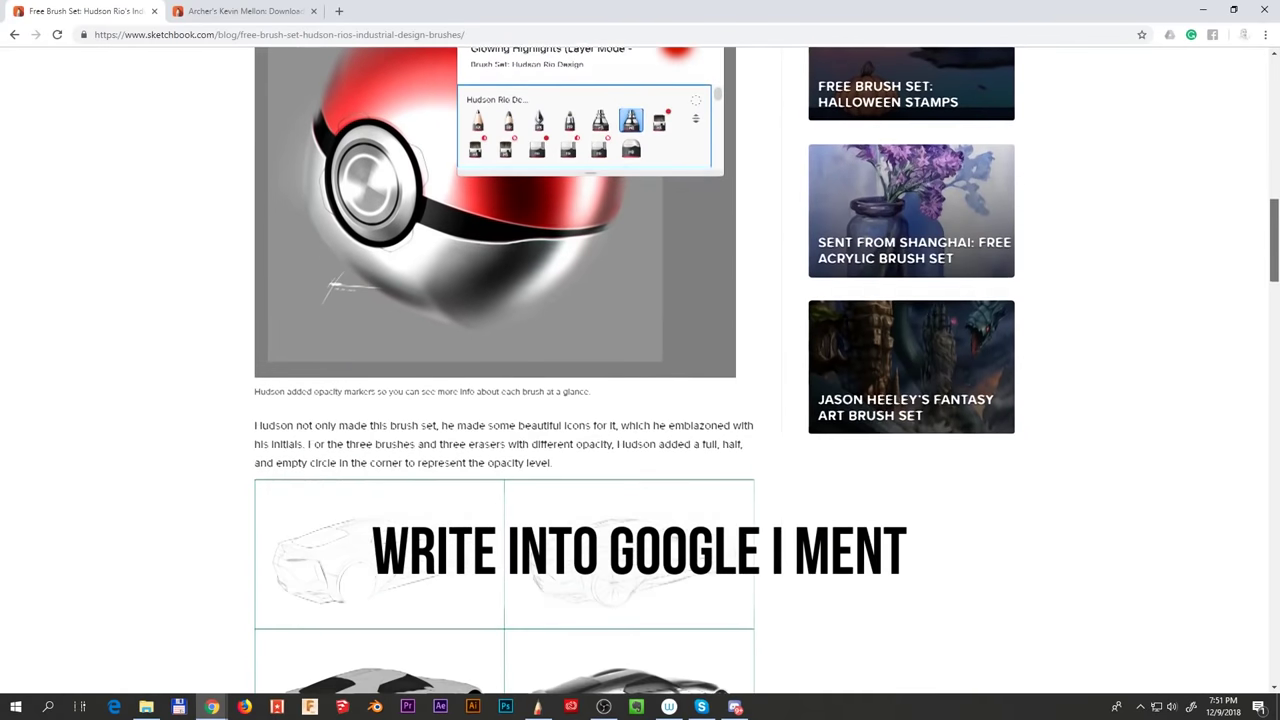
scroll(374, 653, up, 4)
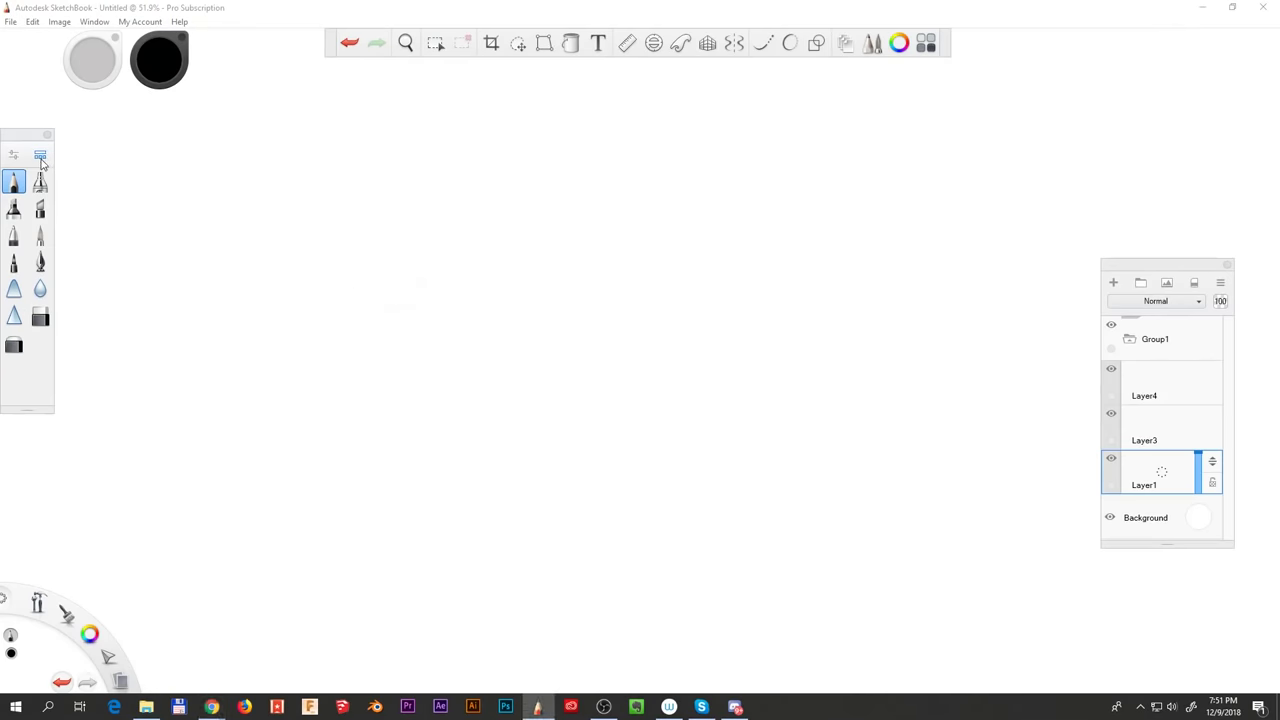
- In SketchBook, pin the Hudson Rio Design set to a brush palette lengthened to show every brush, and select its Linework Pencil
click(41, 157)
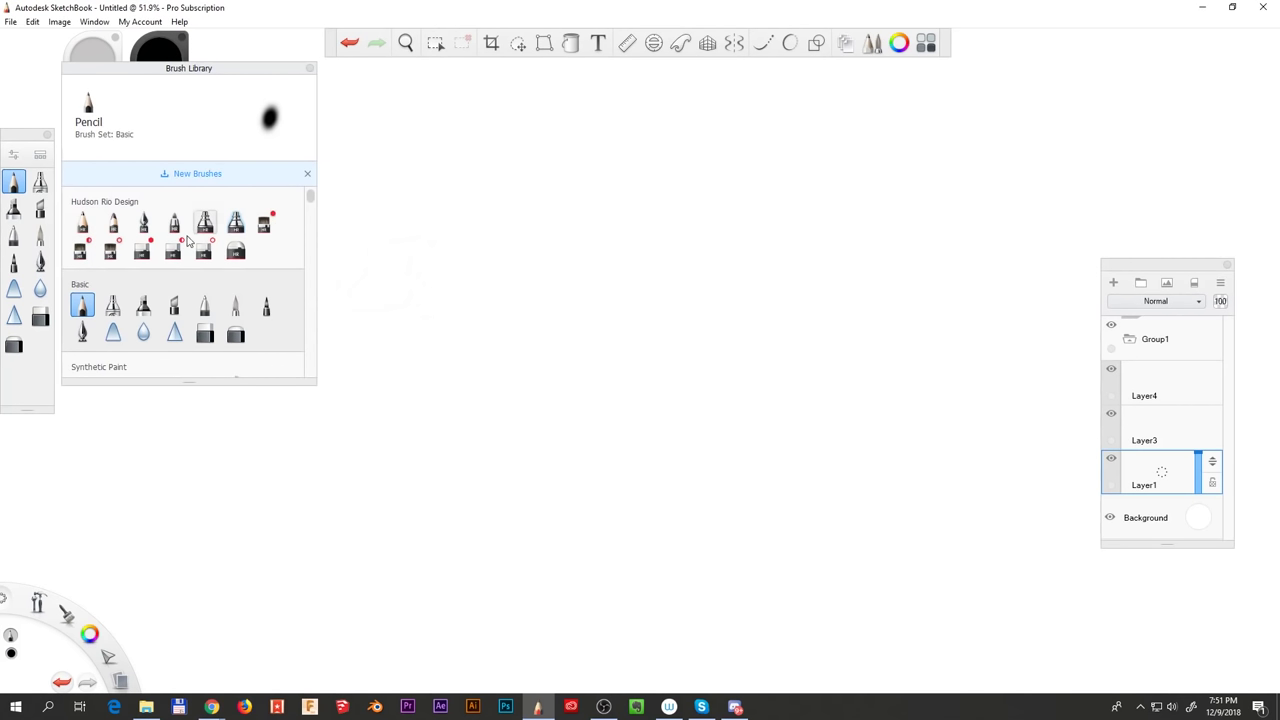
click(251, 205)
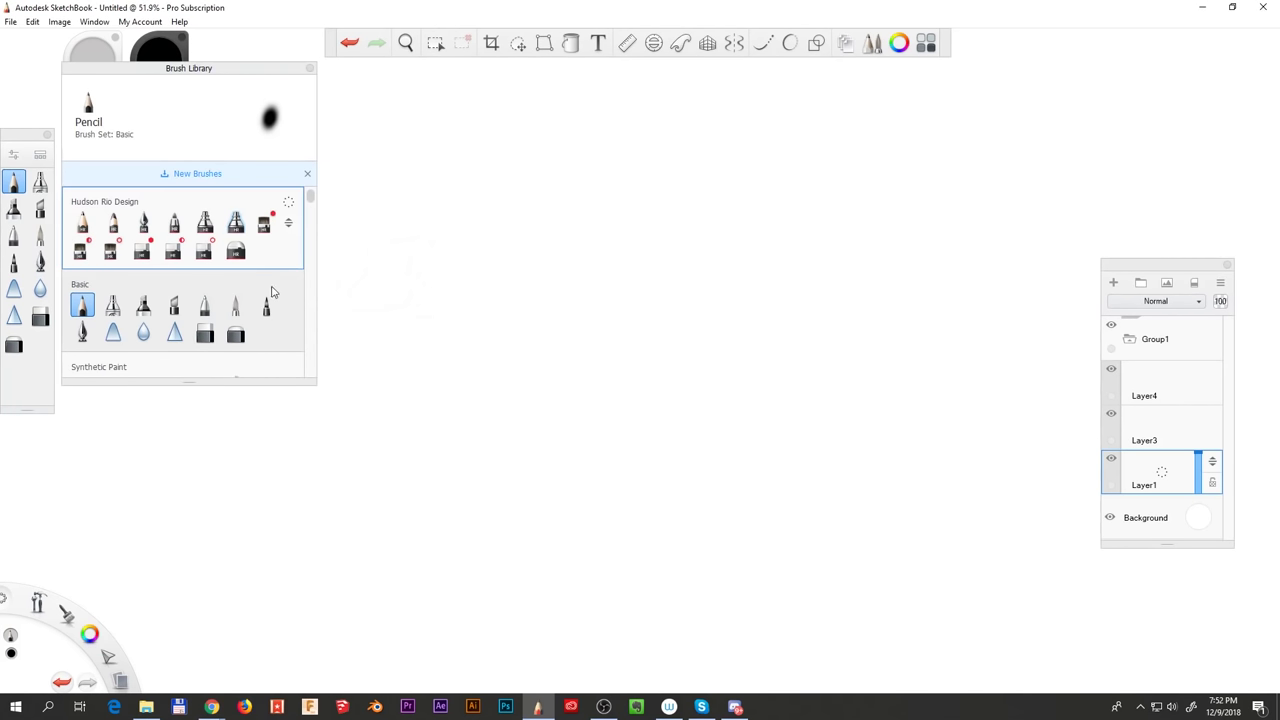
mouse_move(288, 222)
mouse_down()
mouse_move(290, 343)
mouse_move(289, 225)
mouse_move(300, 218)
mouse_up()
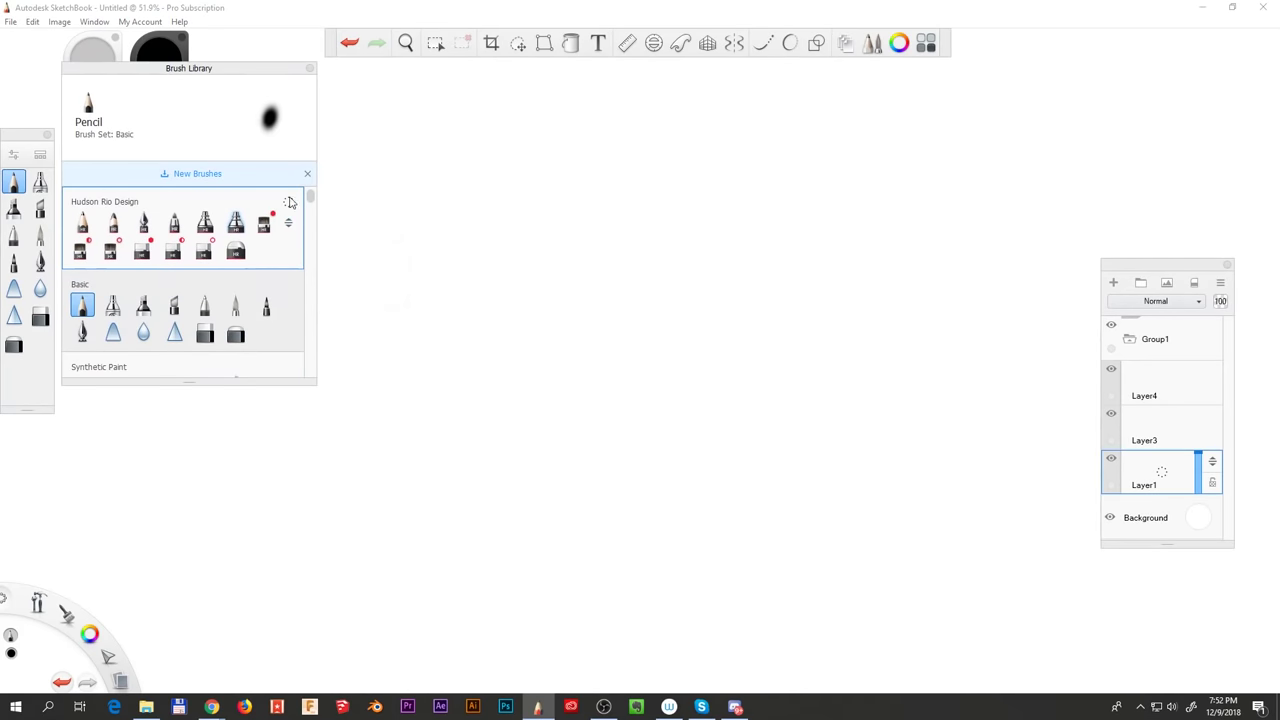
click(288, 205)
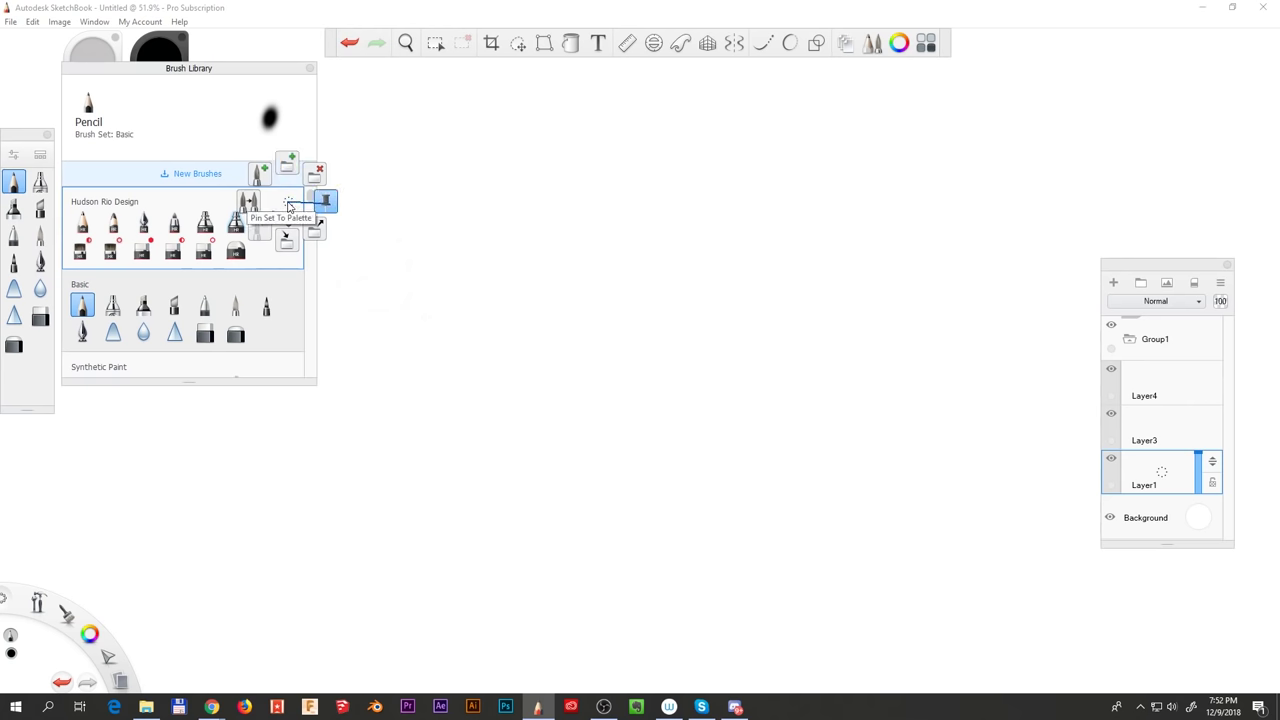
click(288, 206)
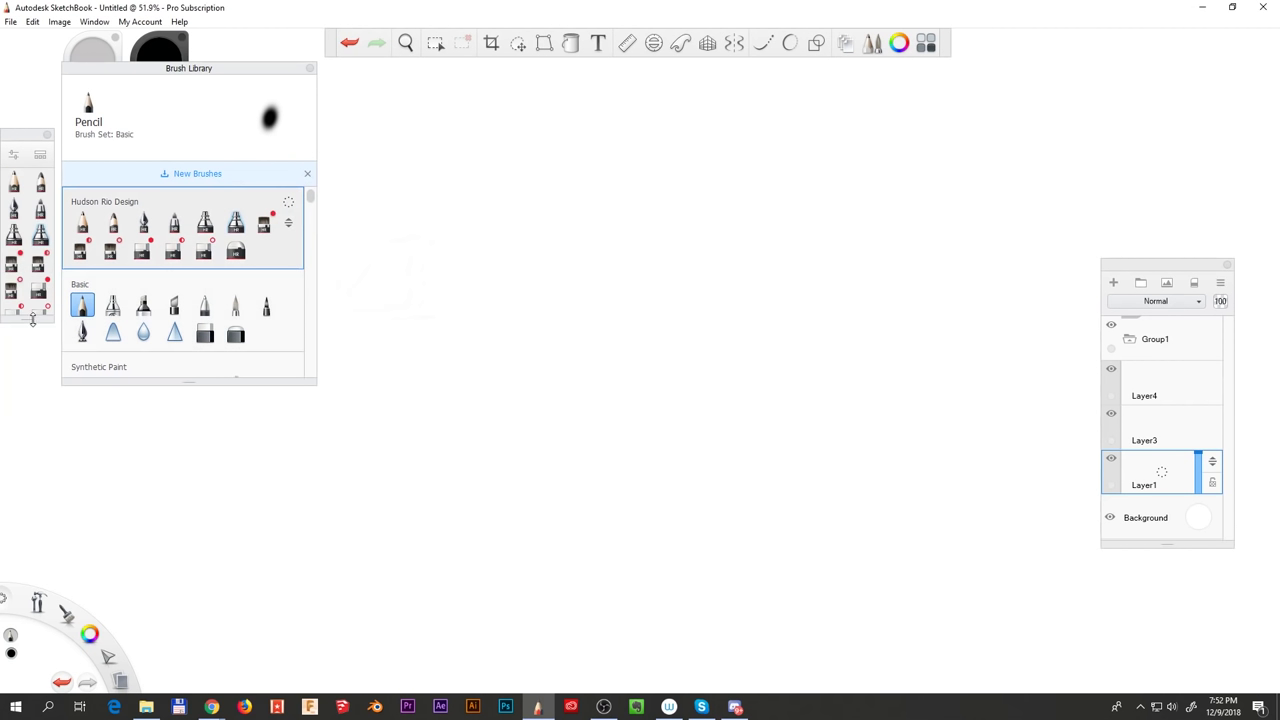
drag(33, 319, 37, 456)
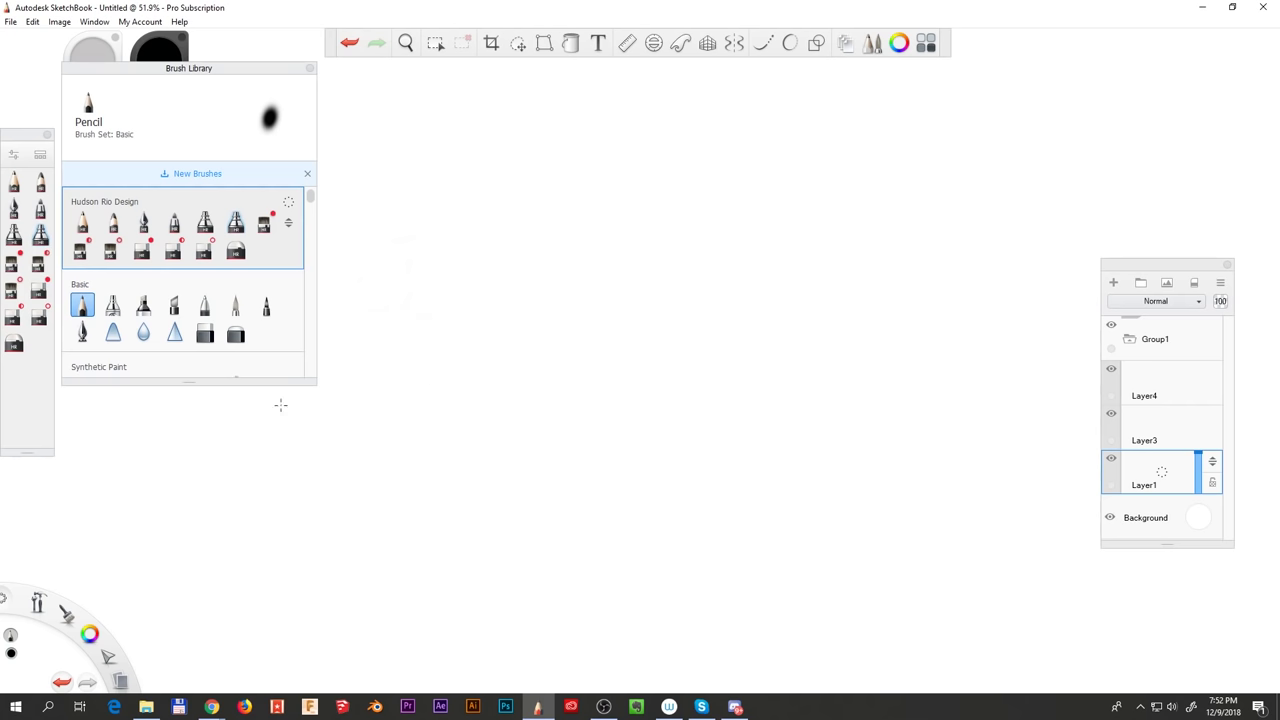
click(14, 182)
- Try overlapping slanted test strokes with the Linework Pencil on the empty canvas, and undo them
drag(514, 223, 404, 350)
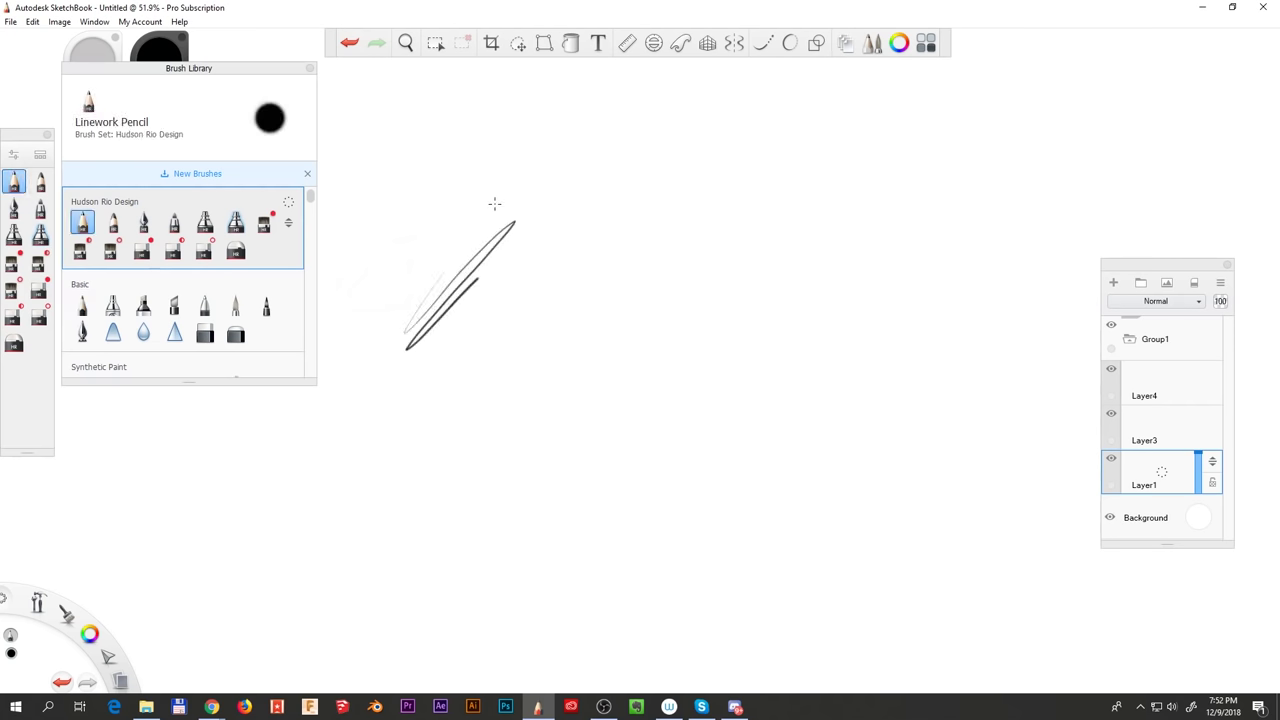
drag(527, 256, 407, 388)
drag(490, 210, 424, 399)
drag(516, 280, 408, 388)
click(350, 43)
- Draw a few thin slanted lines with short crossing strokes at their upper ends on Layer1 using the Linework Pencil
key(space)
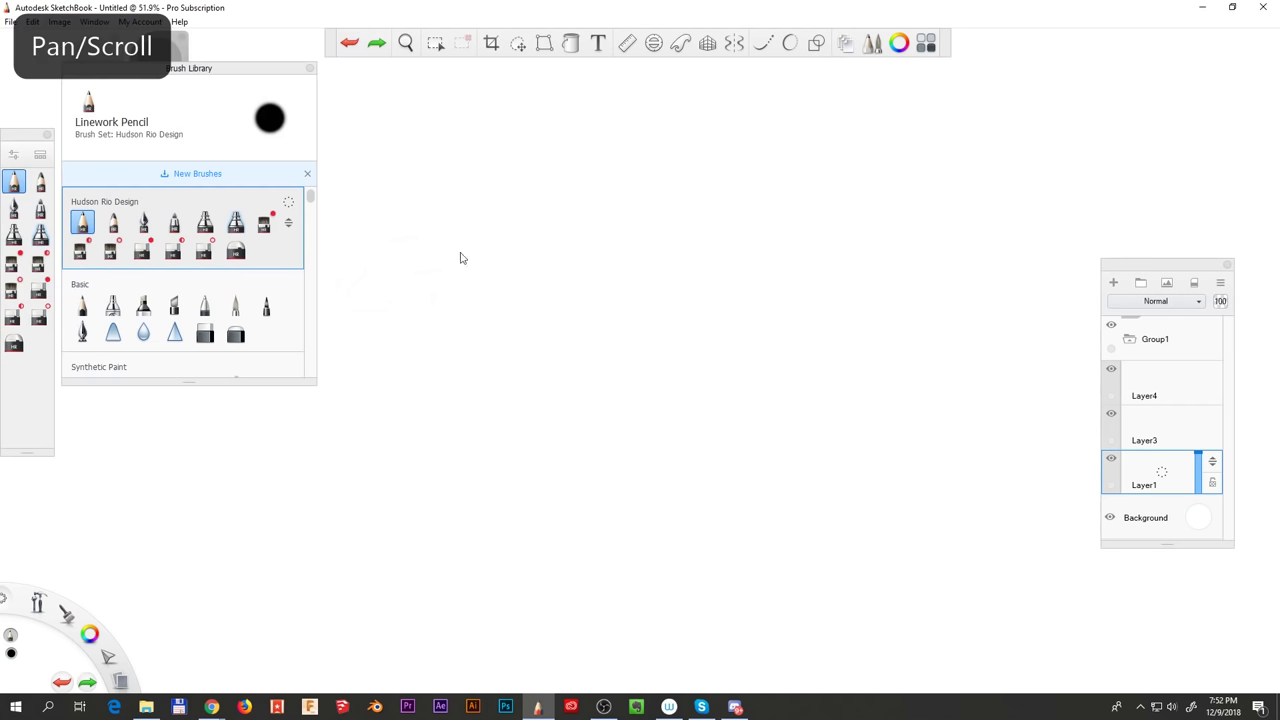
mouse_move(457, 313)
mouse_down()
mouse_move(449, 300)
mouse_move(492, 296)
mouse_up()
drag(457, 223, 394, 386)
drag(462, 246, 405, 375)
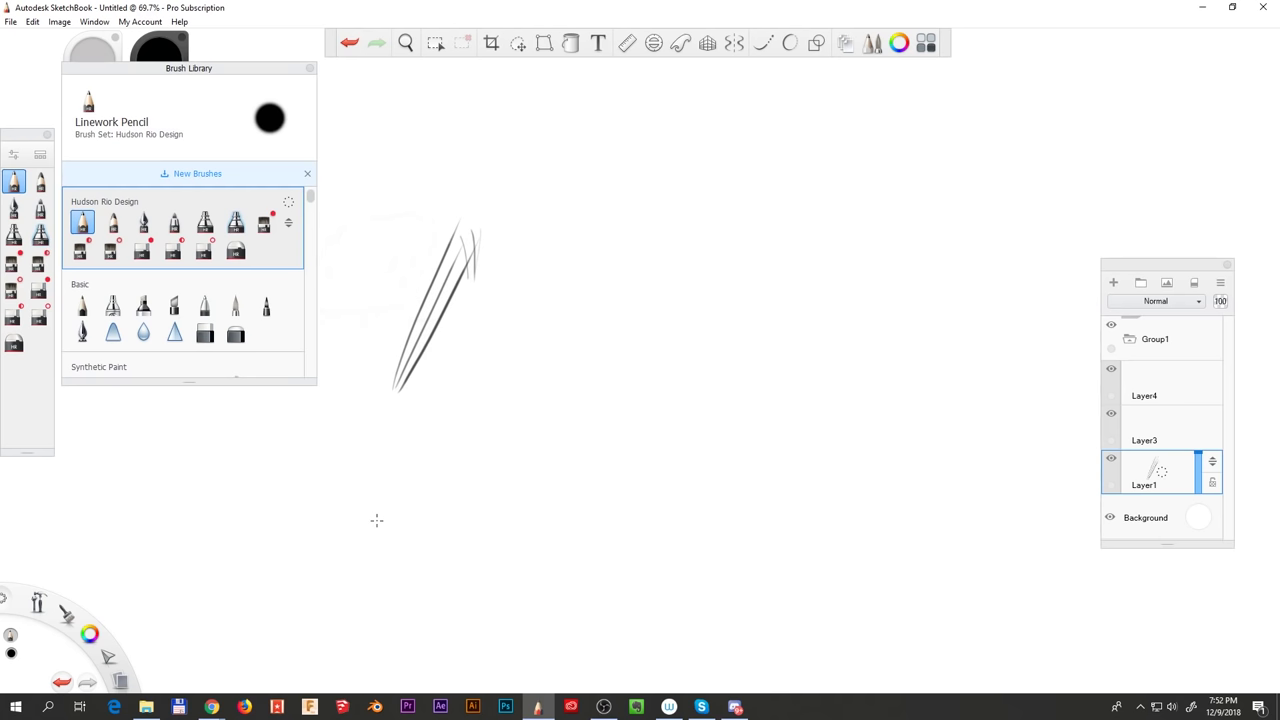
- Shade a soft grey area over the pencil lines with Soft Shadows / Highlights, and add thick black diagonals with the set's full-opacity brush
click(26, 236)
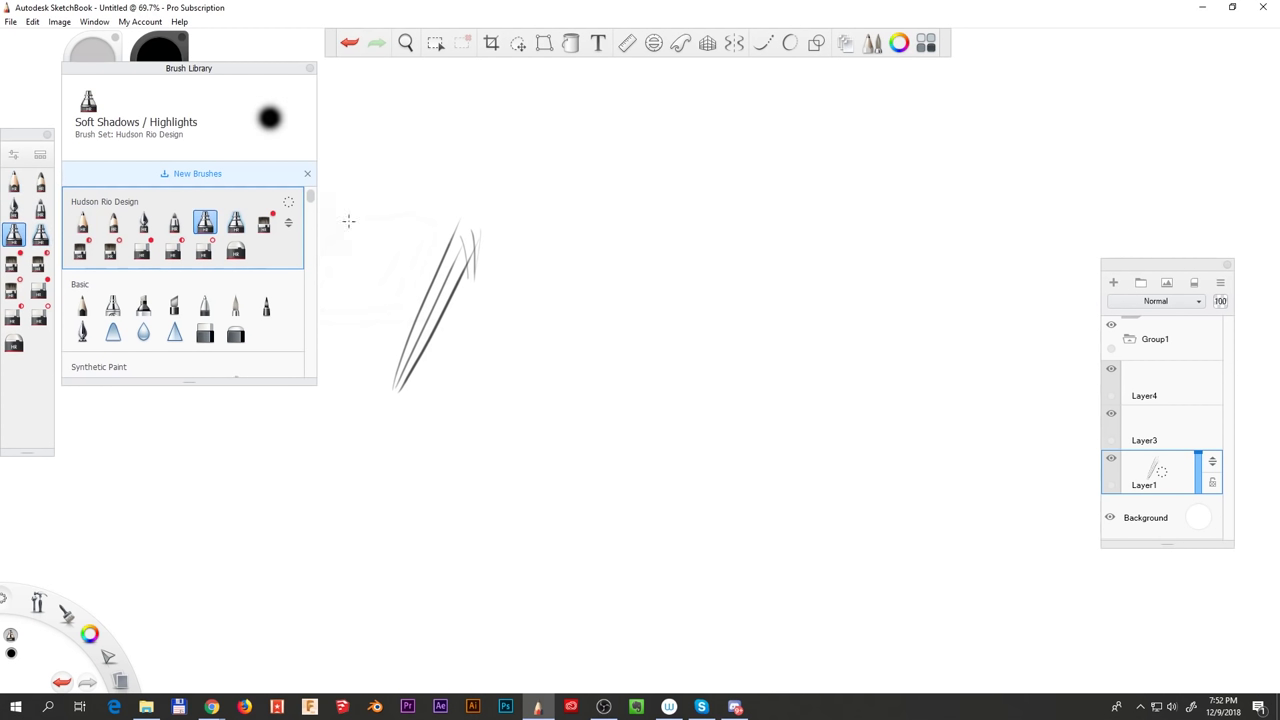
mouse_move(492, 182)
mouse_down()
mouse_move(395, 290)
mouse_move(380, 335)
mouse_move(535, 165)
mouse_move(365, 380)
mouse_up()
mouse_move(525, 268)
mouse_down()
mouse_move(445, 348)
mouse_move(545, 195)
mouse_up()
click(14, 262)
drag(440, 322, 578, 200)
- Paint translucent grey diagonal strokes beside the black ones, trying the Pressure Sensitive Brush and the Light Opacity Brush
click(81, 250)
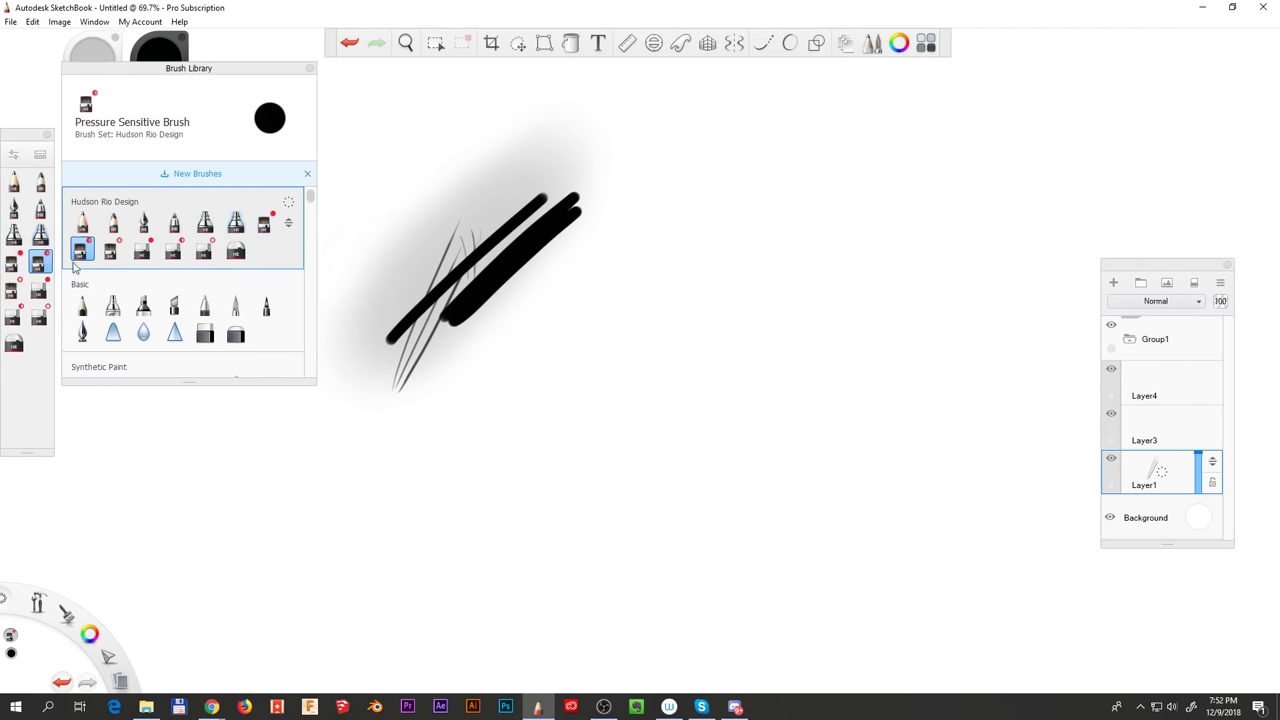
mouse_move(497, 315)
mouse_down()
mouse_move(608, 220)
mouse_move(636, 226)
mouse_move(634, 248)
mouse_move(676, 246)
mouse_up()
click(14, 289)
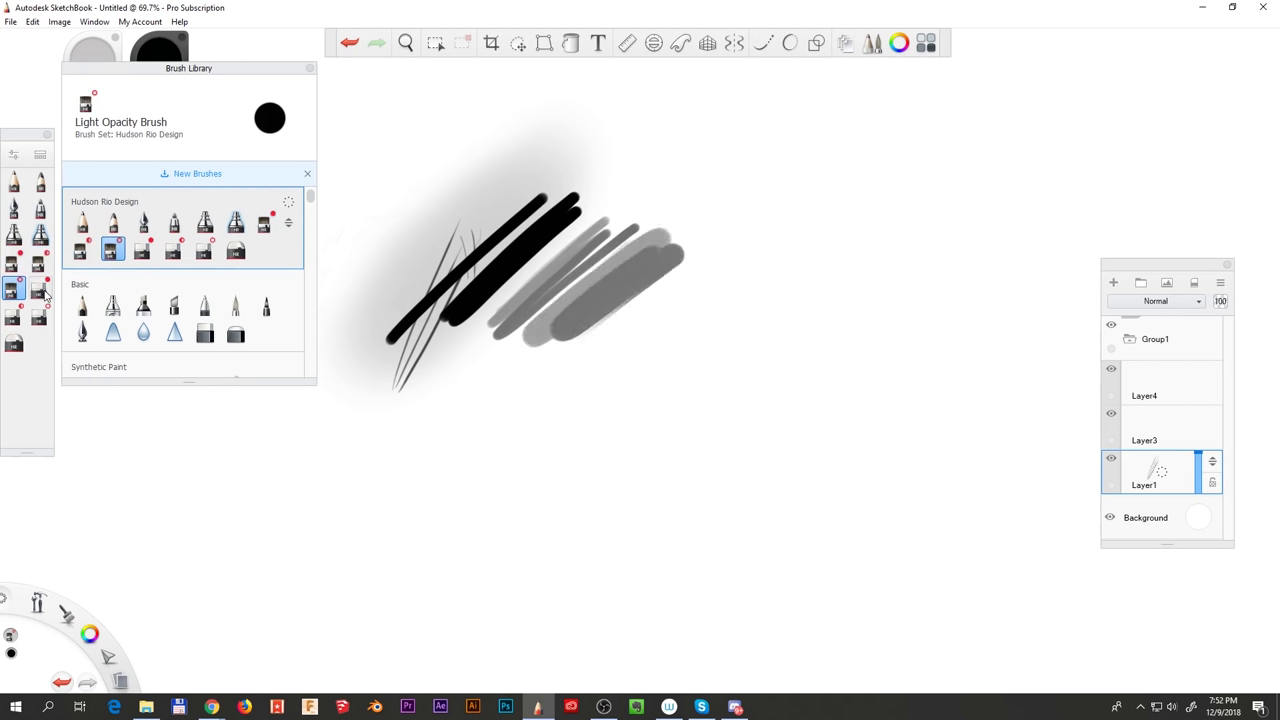
- Erase long diagonal streaks across the black and grey strokes with the Sharp Eraser and the Pressure Sensitive Eraser
click(40, 290)
drag(370, 332, 610, 218)
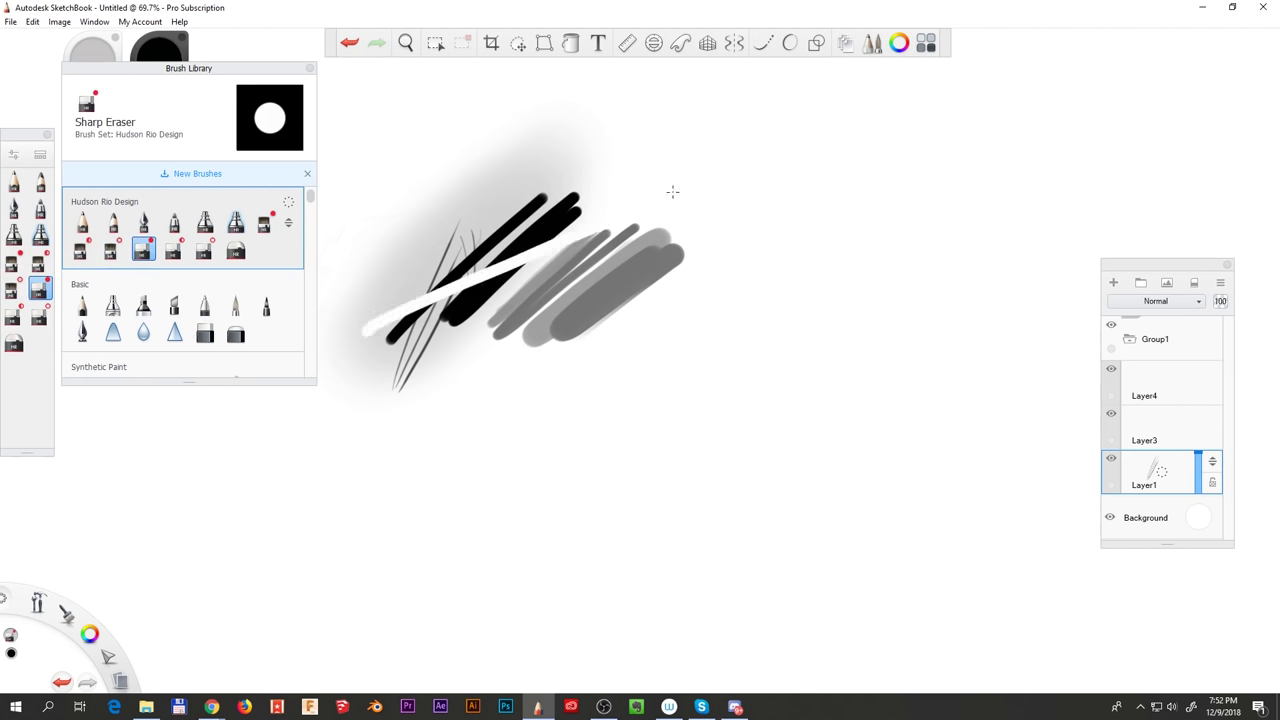
click(13, 314)
mouse_move(384, 324)
mouse_down()
mouse_move(668, 234)
mouse_move(650, 240)
mouse_up()
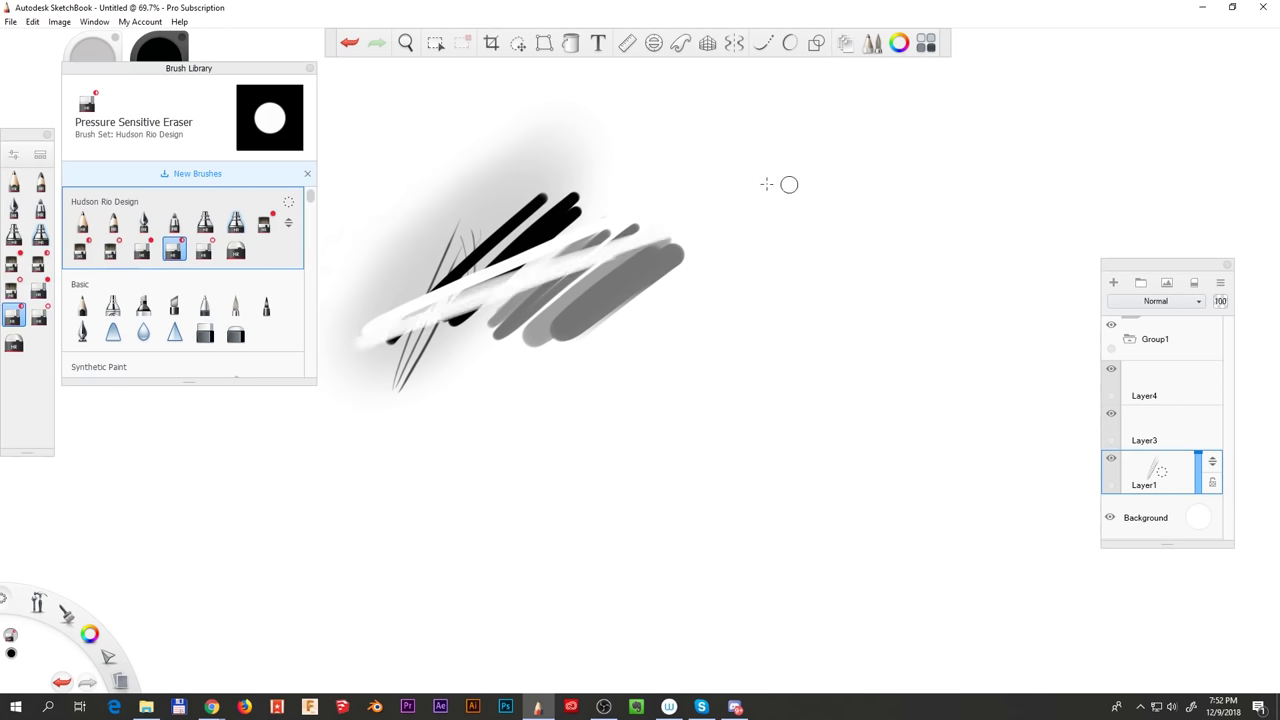
- Lighten the lower parts of the strokes with the Light Opacity Eraser, and fade their outer ends with the Airbrush Eraser
click(40, 316)
mouse_move(400, 368)
mouse_down()
mouse_move(620, 308)
mouse_move(455, 332)
mouse_move(668, 262)
mouse_up()
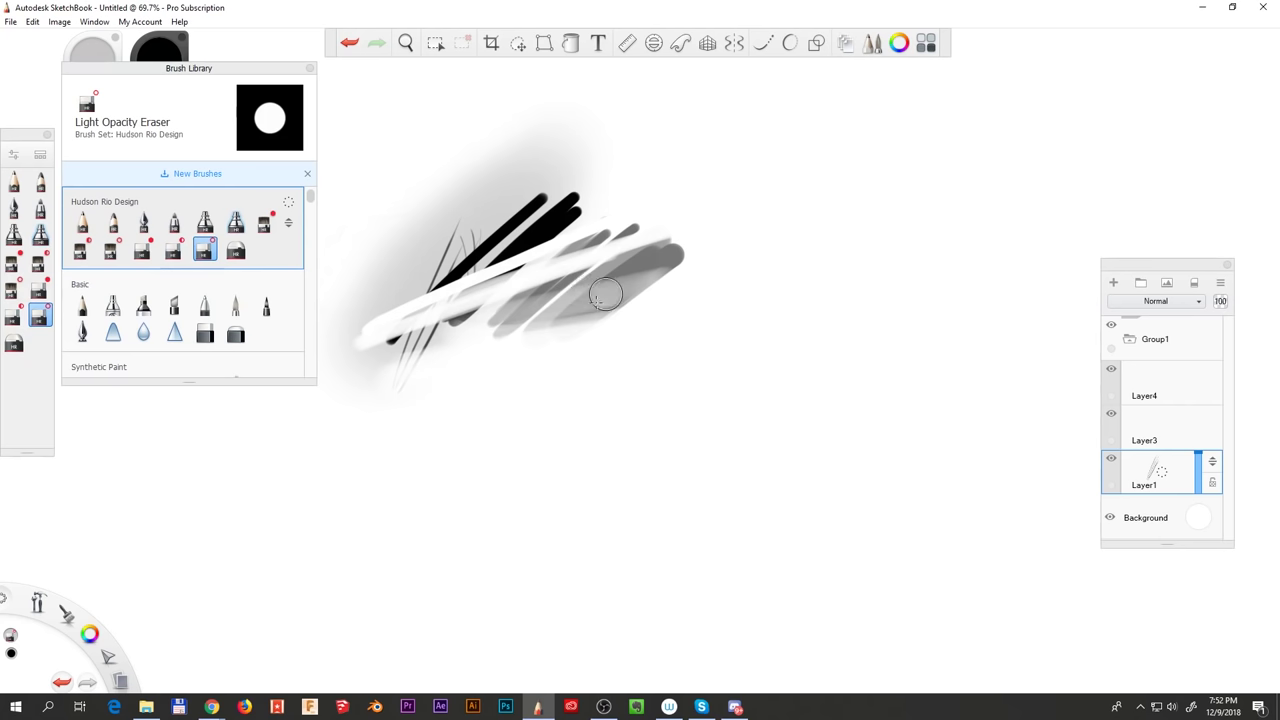
click(18, 342)
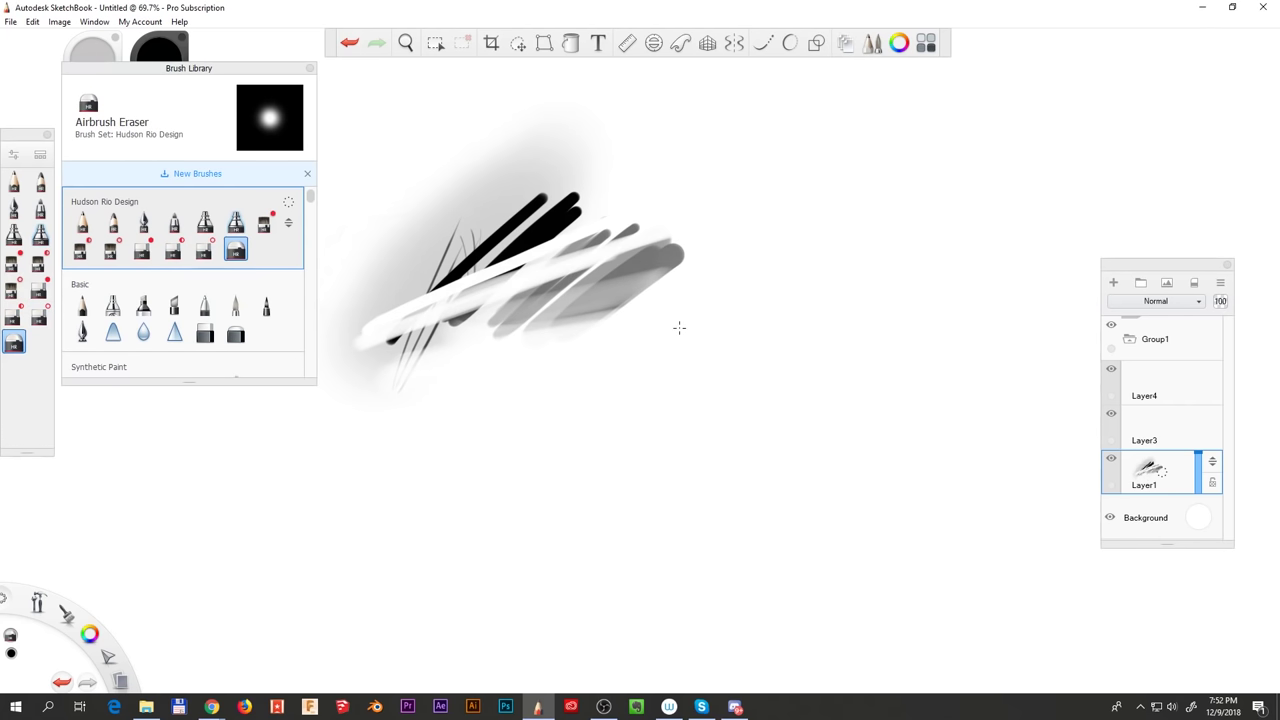
mouse_move(679, 328)
mouse_down()
mouse_move(672, 256)
mouse_move(610, 308)
mouse_move(646, 264)
mouse_move(636, 268)
mouse_move(628, 232)
mouse_move(545, 195)
mouse_move(520, 210)
mouse_move(575, 205)
mouse_move(530, 212)
mouse_up()
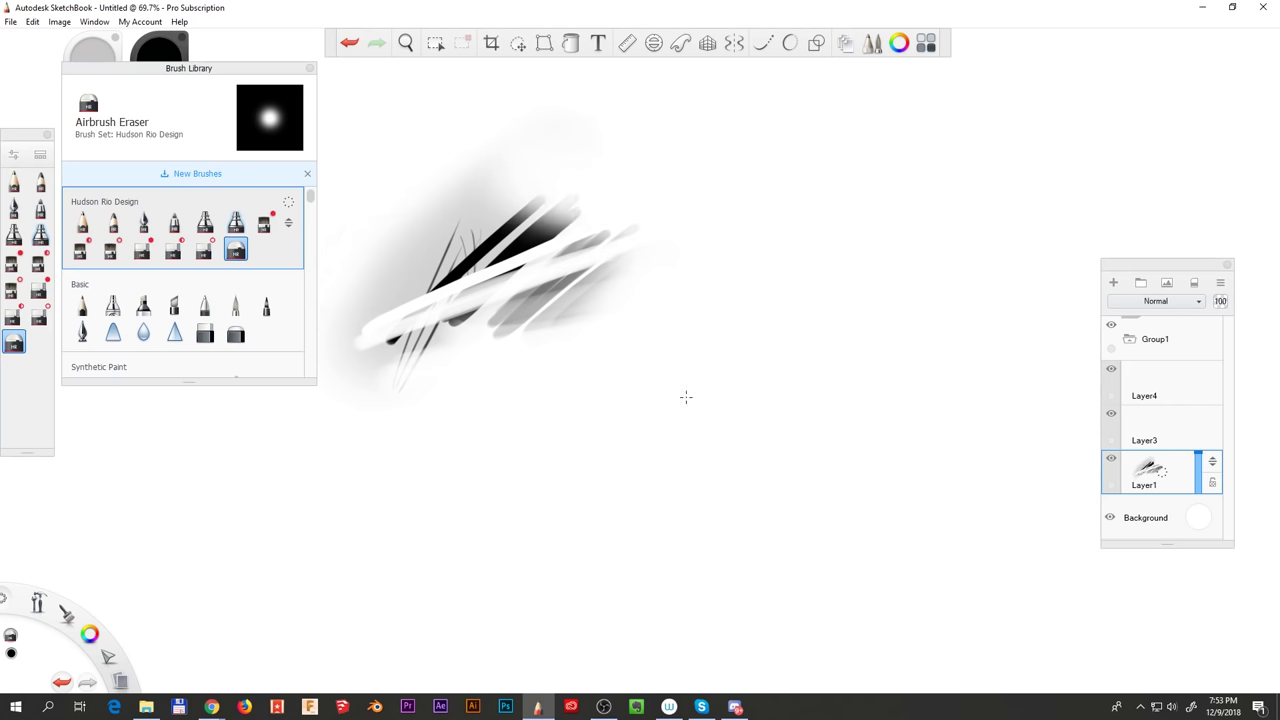
- Enlarge the brush library and browse its sets to bring the Mellon Brushes into view
drag(222, 386, 214, 477)
drag(311, 217, 295, 415)
scroll(295, 415, down, 3)
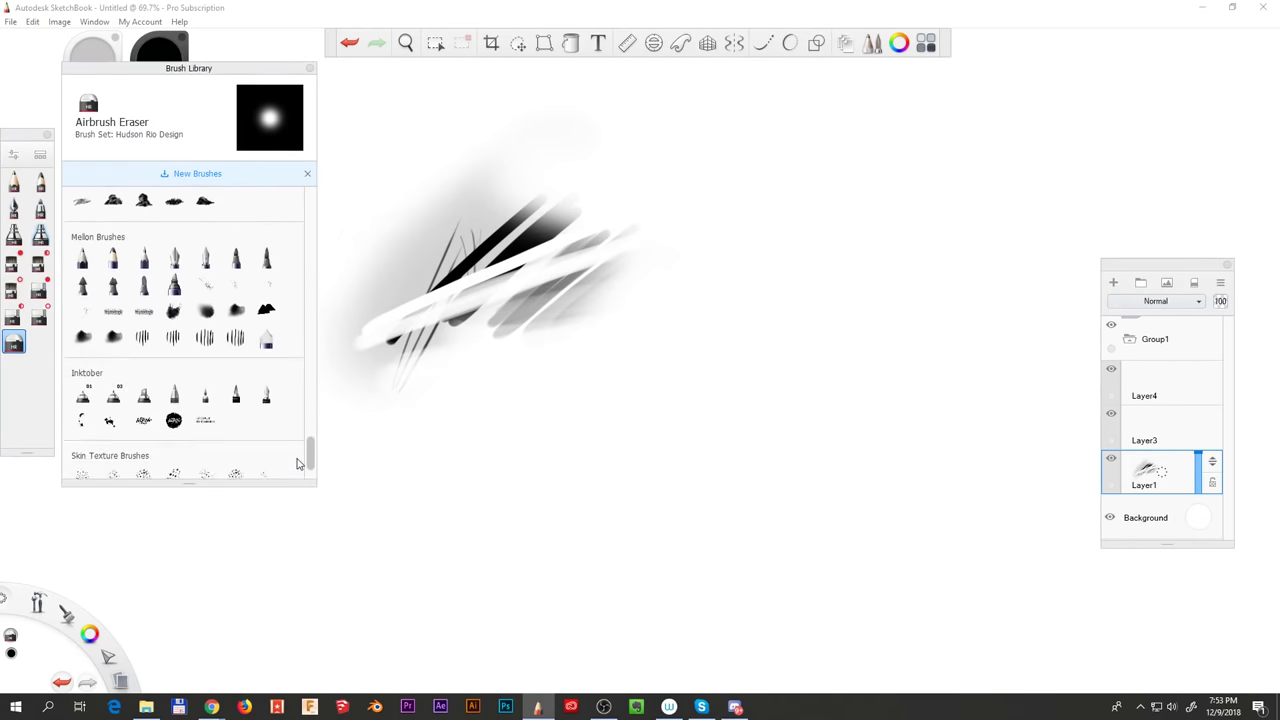
scroll(297, 490, down, 2)
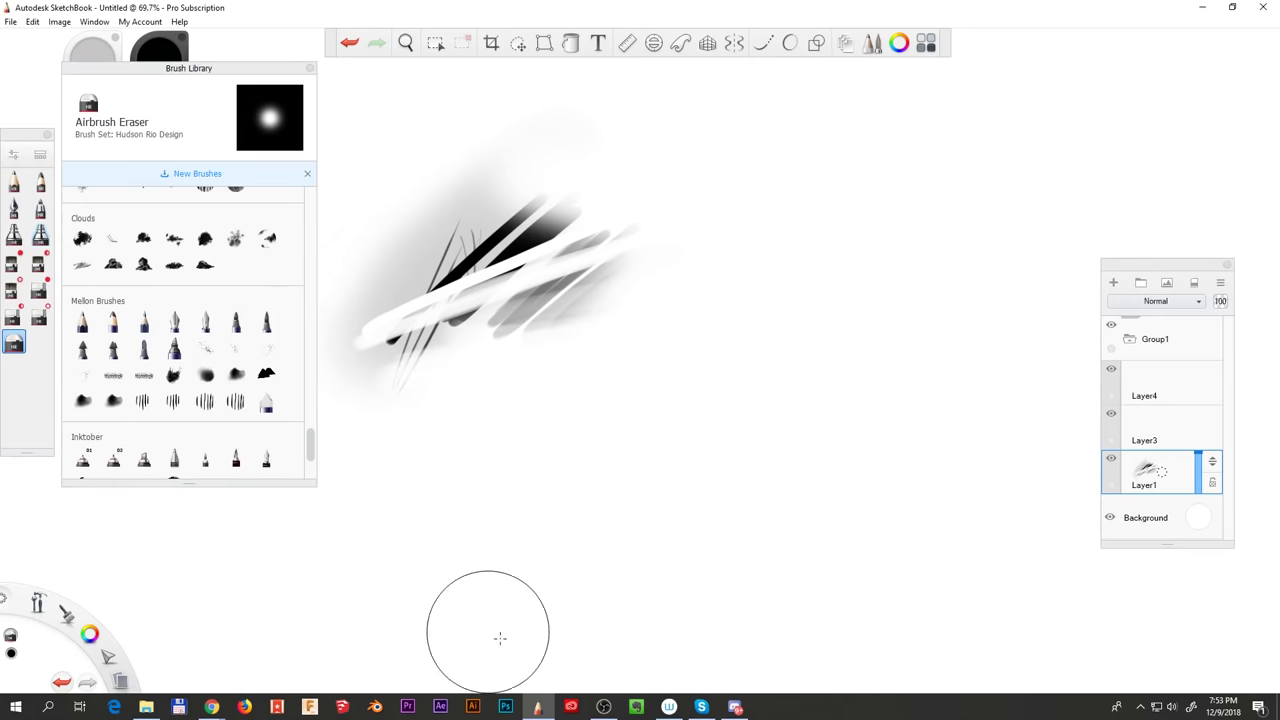
- Switch to Chrome and look over the SketchBook blog article offering Kevin Mellon's free brush set
mouse_move(211, 706)
click(356, 636)
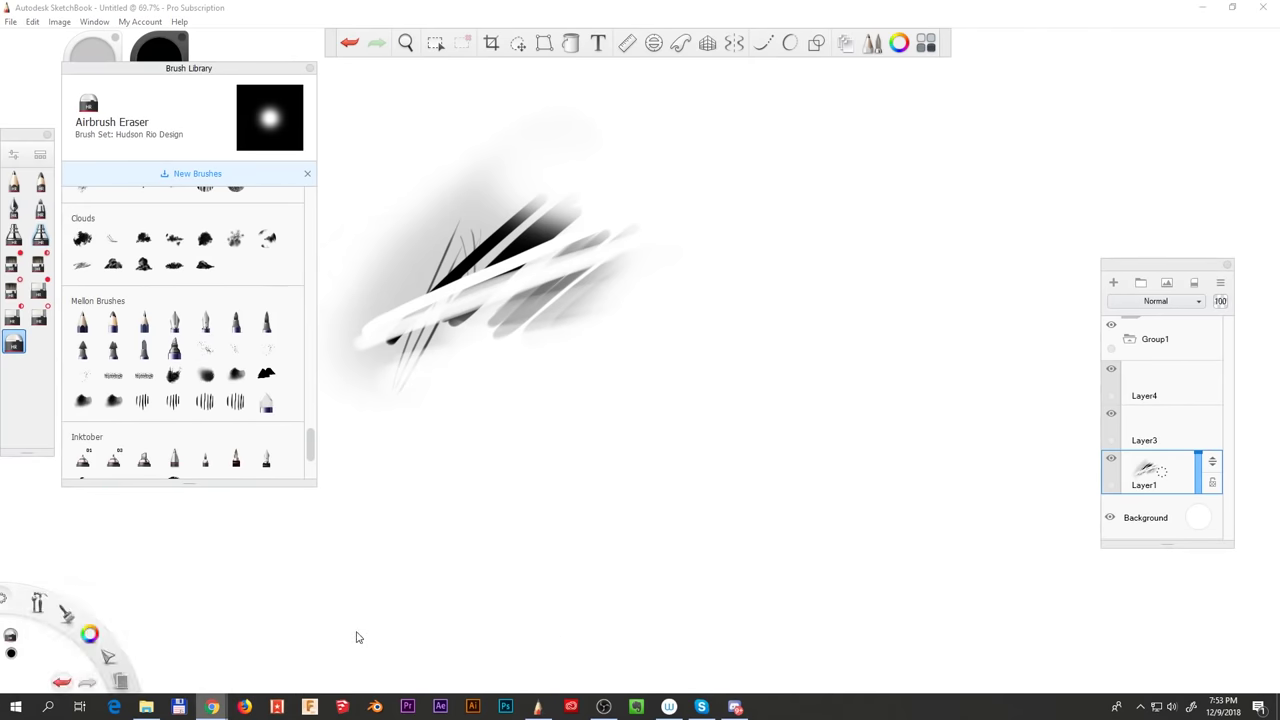
key(ctrl+Tab)
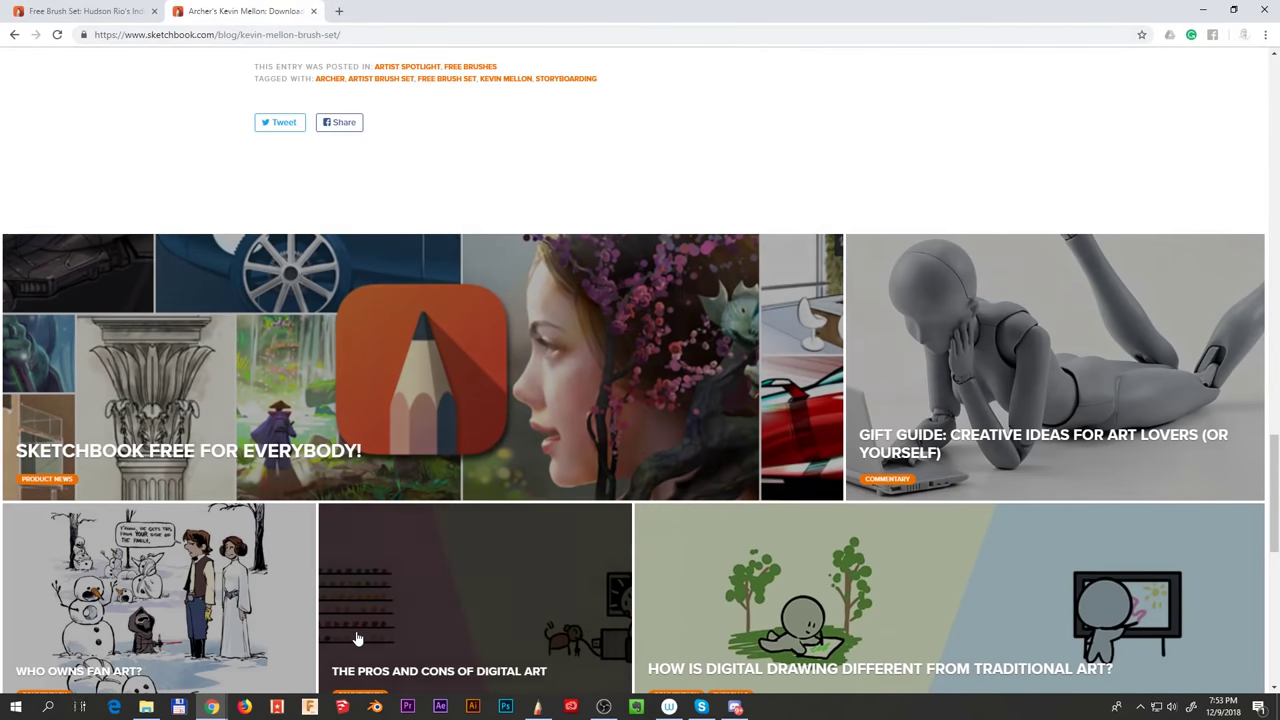
scroll(356, 636, up, 8)
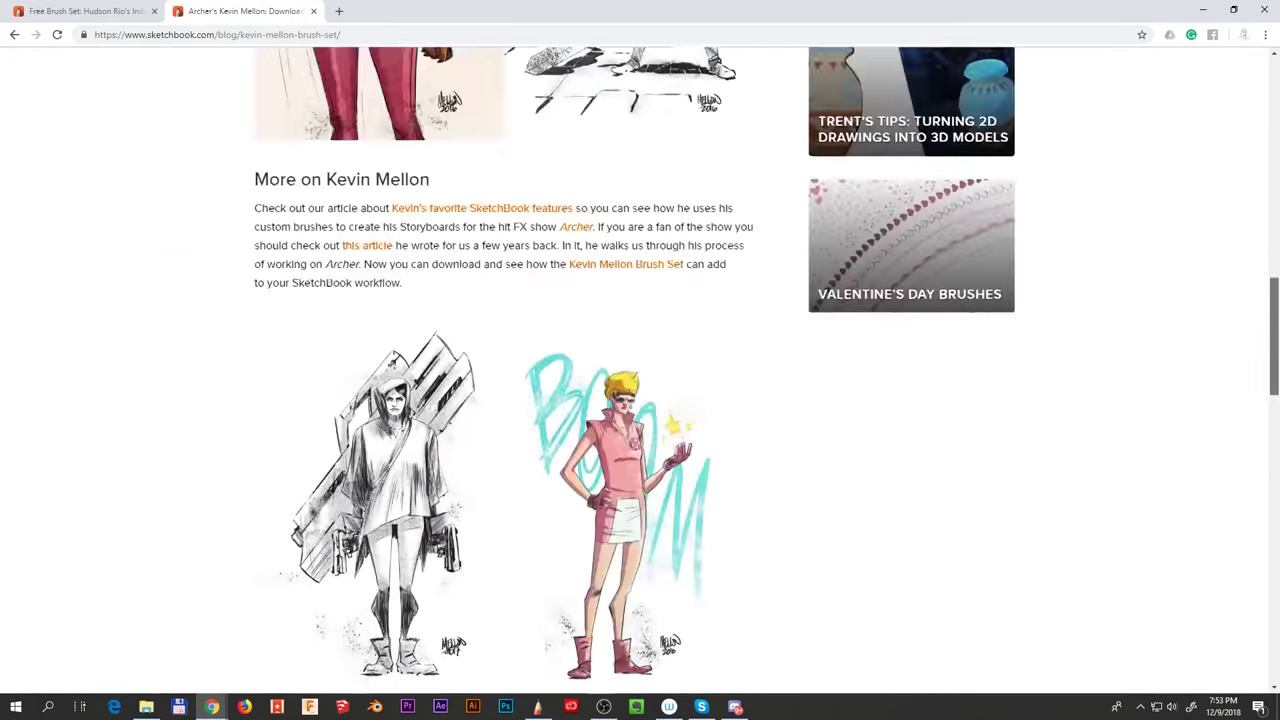
scroll(330, 283, up, 10)
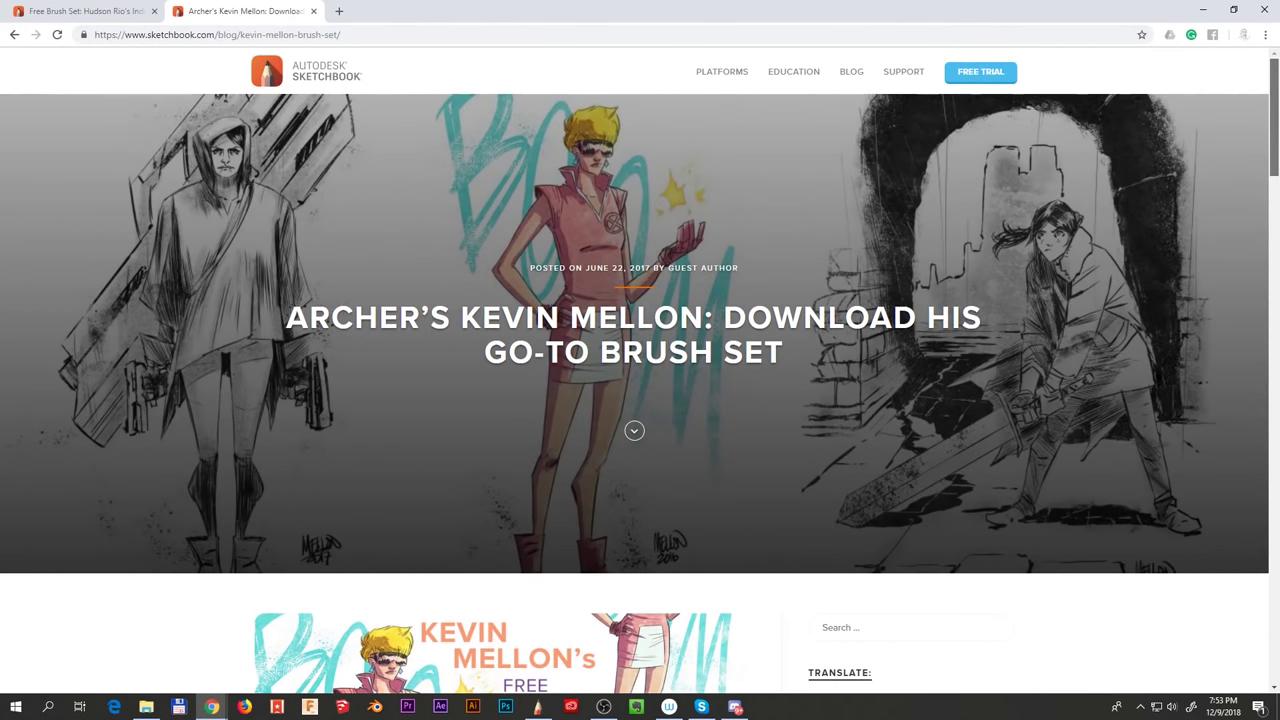
scroll(640, 370, down, 2)
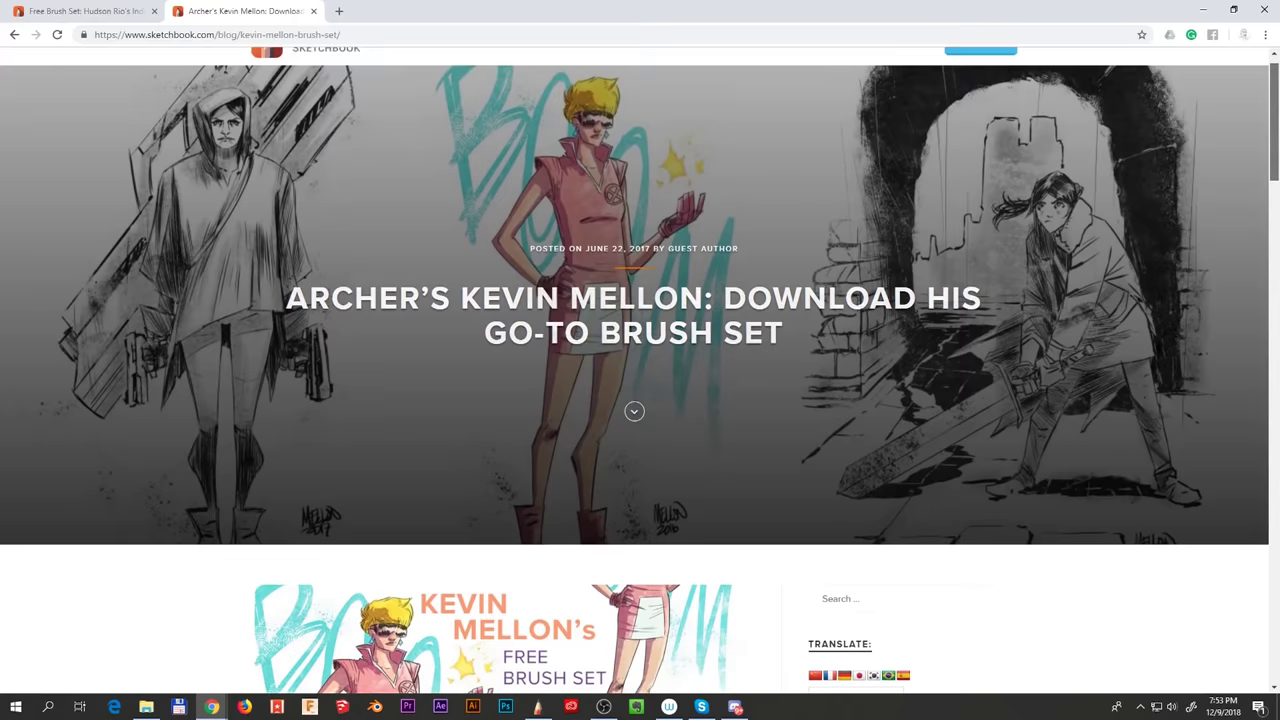
scroll(640, 370, up, 2)
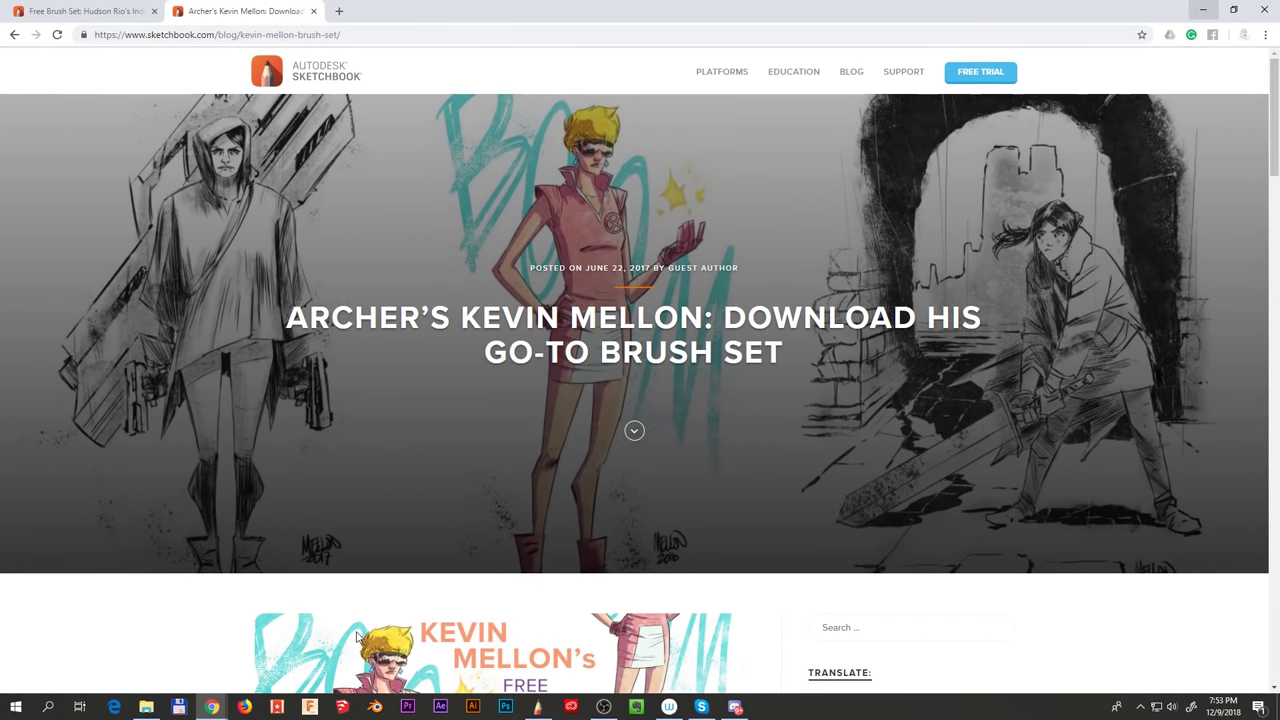
scroll(358, 637, down, 1)
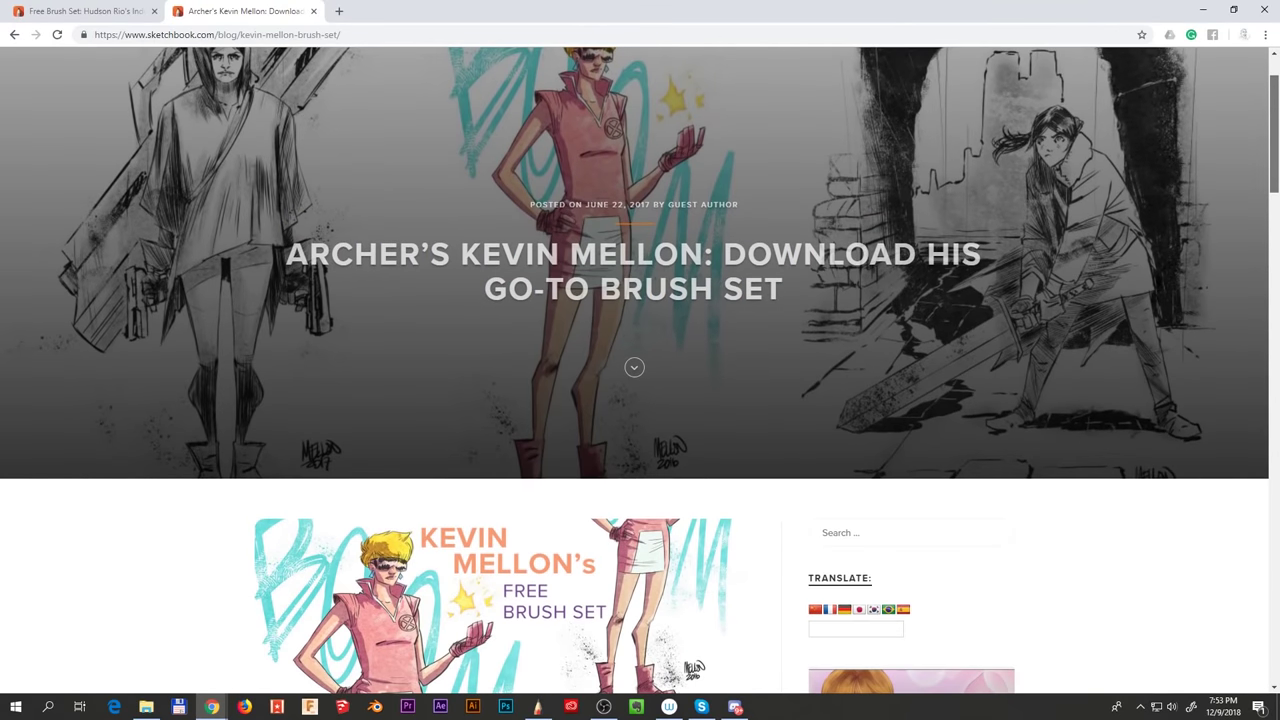
scroll(358, 637, up, 1)
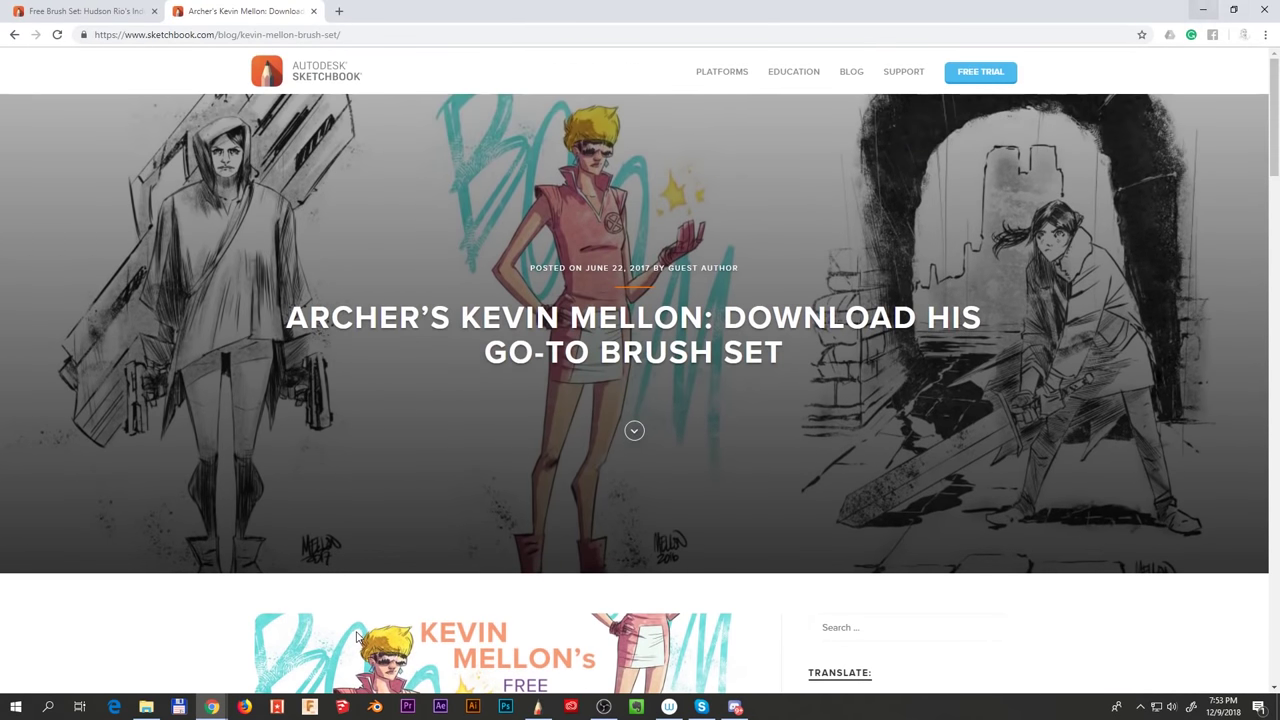
- Return to SketchBook and draw two long slanted strokes beside the test marks with Mellon Pencil 002
click(1202, 14)
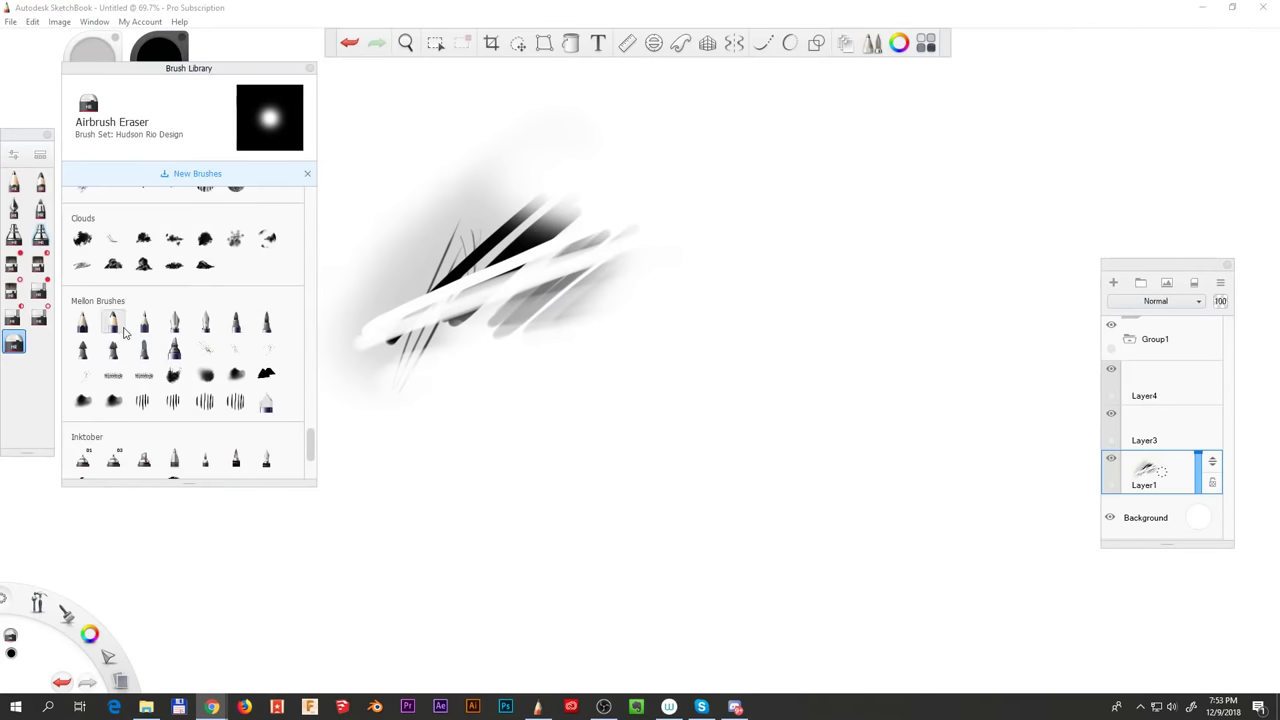
click(114, 324)
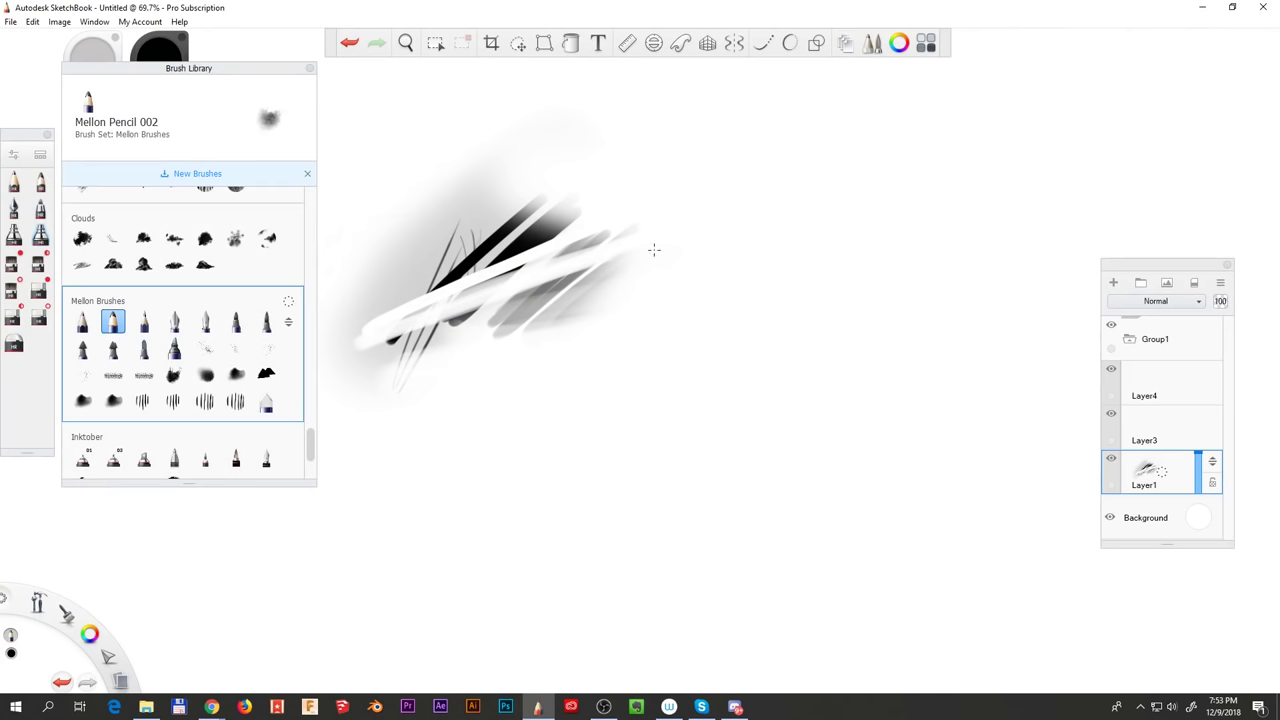
mouse_move(566, 439)
mouse_down()
mouse_move(736, 240)
mouse_move(722, 278)
mouse_up()
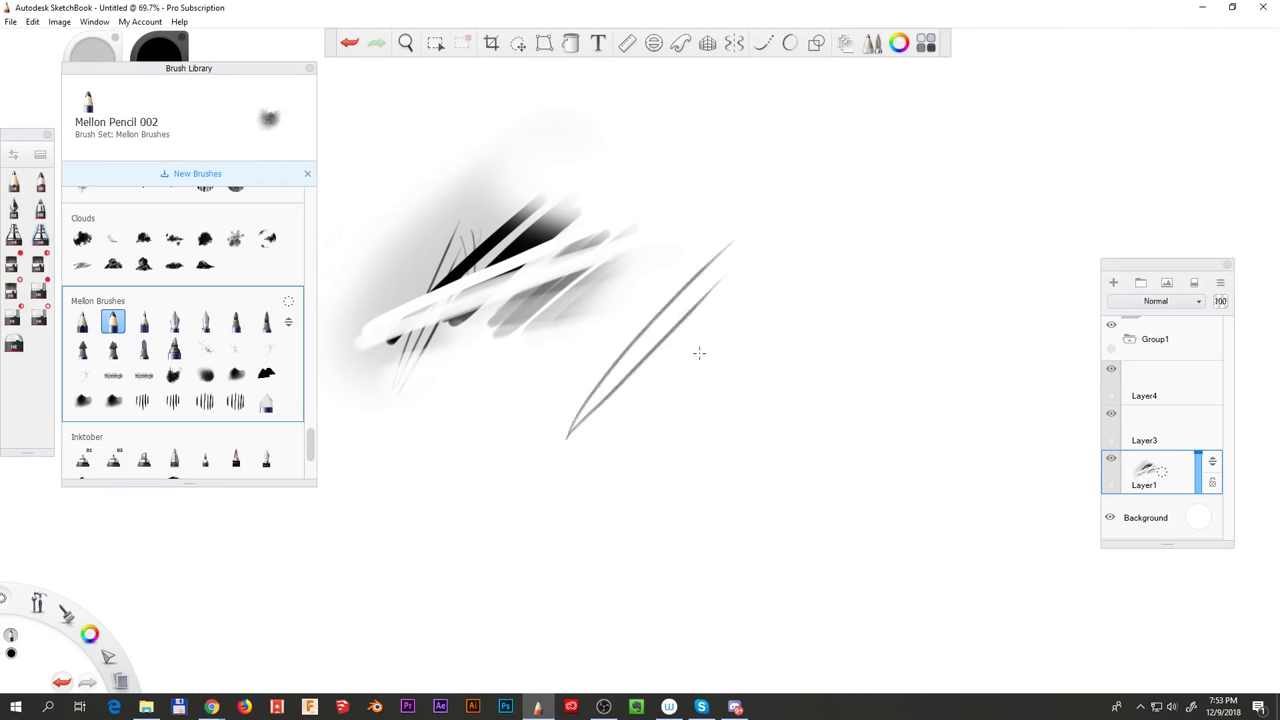
- Draw a bundle of long slanted strokes and short end marks beside the earlier pair, varying the line weight with Mellon Pencil 002
scroll(654, 431, up, 5)
mouse_move(606, 524)
mouse_down()
mouse_move(858, 158)
mouse_move(912, 138)
mouse_move(625, 522)
mouse_up()
mouse_move(910, 138)
mouse_down()
mouse_move(944, 147)
mouse_move(810, 376)
mouse_up()
drag(646, 502, 694, 532)
drag(669, 539, 924, 202)
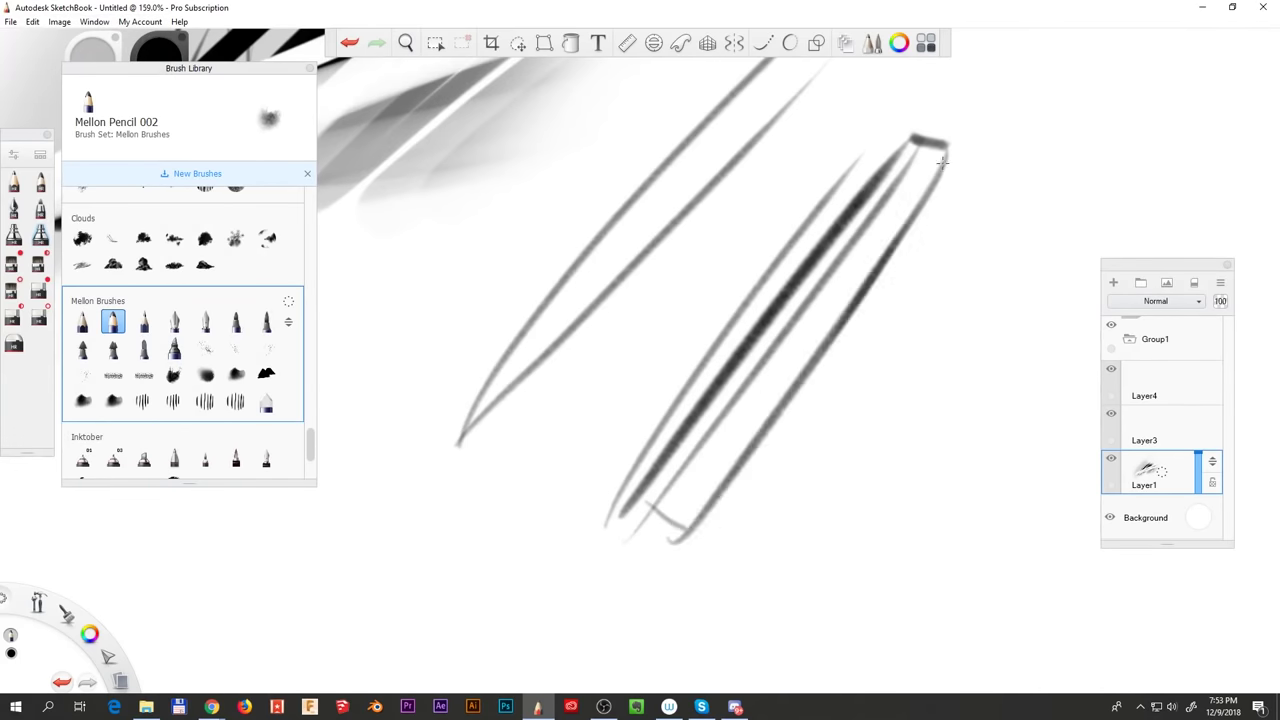
drag(956, 158, 744, 493)
mouse_move(682, 535)
mouse_down()
mouse_move(702, 532)
mouse_move(962, 162)
mouse_up()
drag(967, 220, 797, 496)
mouse_move(728, 538)
mouse_down()
mouse_move(749, 551)
mouse_move(974, 250)
mouse_up()
drag(974, 180, 985, 184)
- Sketch the vertical edges and the top face of a perspective box in the empty area beside the slanted strokes
key(space)
drag(840, 515, 372, 665)
mouse_move(625, 510)
mouse_down()
mouse_move(602, 212)
mouse_move(604, 256)
mouse_up()
drag(697, 528, 686, 276)
drag(703, 440, 700, 294)
mouse_move(800, 492)
mouse_down()
mouse_move(830, 258)
mouse_move(838, 269)
mouse_up()
drag(697, 338, 822, 286)
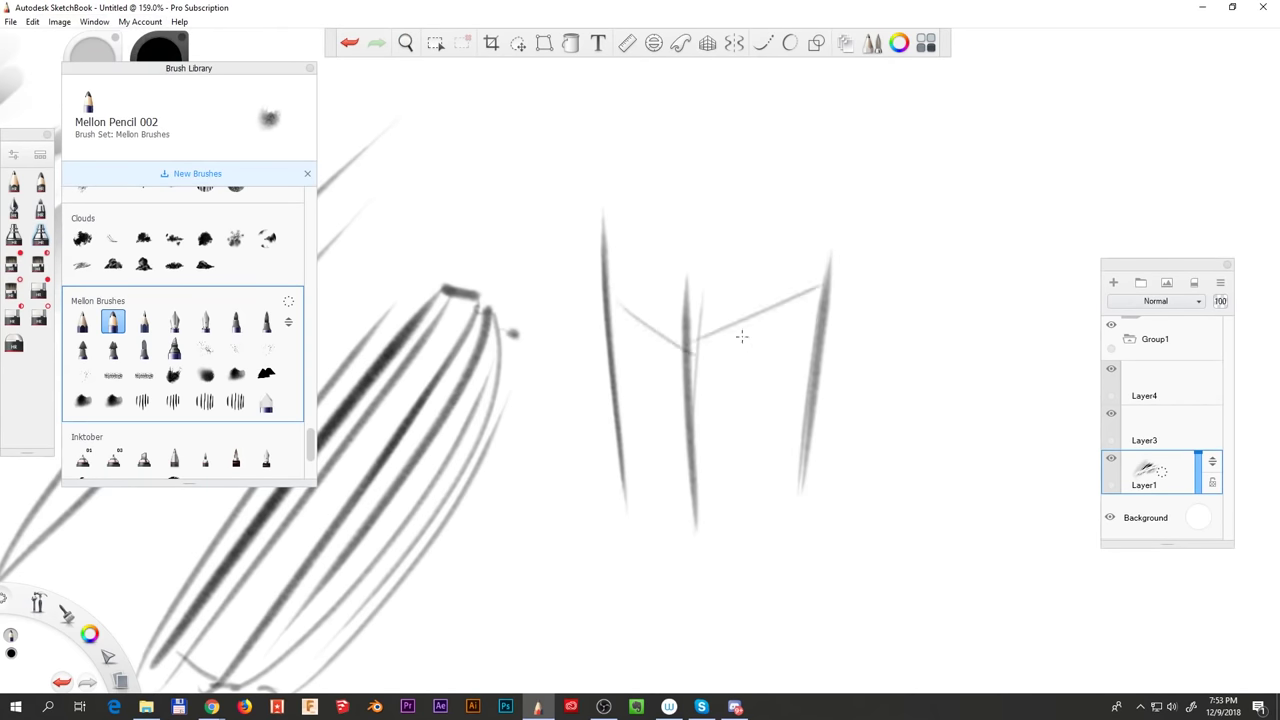
mouse_move(585, 292)
mouse_down()
mouse_move(722, 255)
mouse_move(822, 284)
mouse_up()
drag(700, 348, 810, 292)
mouse_move(612, 296)
mouse_down()
mouse_move(765, 247)
mouse_move(815, 285)
mouse_up()
- Draw the box's bottom edges and darken its outer vertical edges
drag(800, 440, 697, 520)
drag(738, 497, 702, 517)
mouse_move(617, 463)
mouse_down()
mouse_move(697, 520)
mouse_move(808, 440)
mouse_up()
drag(697, 522, 806, 436)
drag(826, 312, 801, 438)
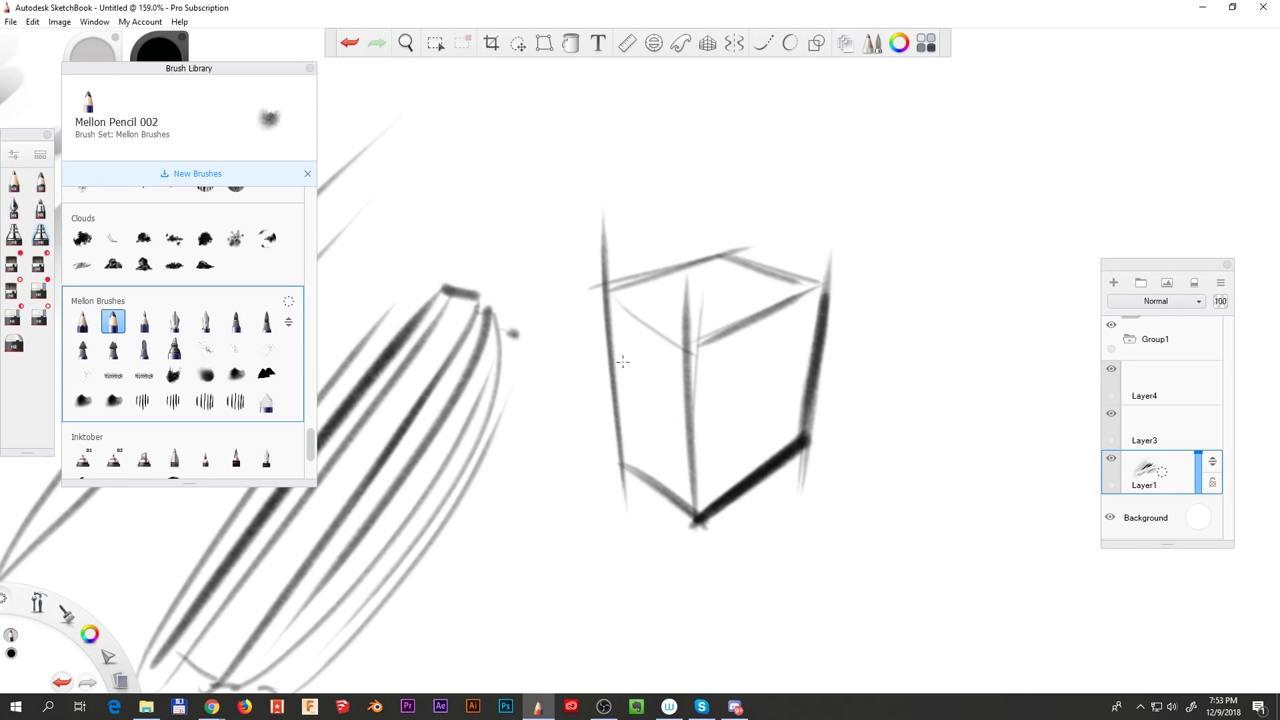
drag(608, 314, 625, 460)
- Shade the box's right face with diagonal hatching
drag(792, 305, 700, 410)
drag(810, 330, 702, 470)
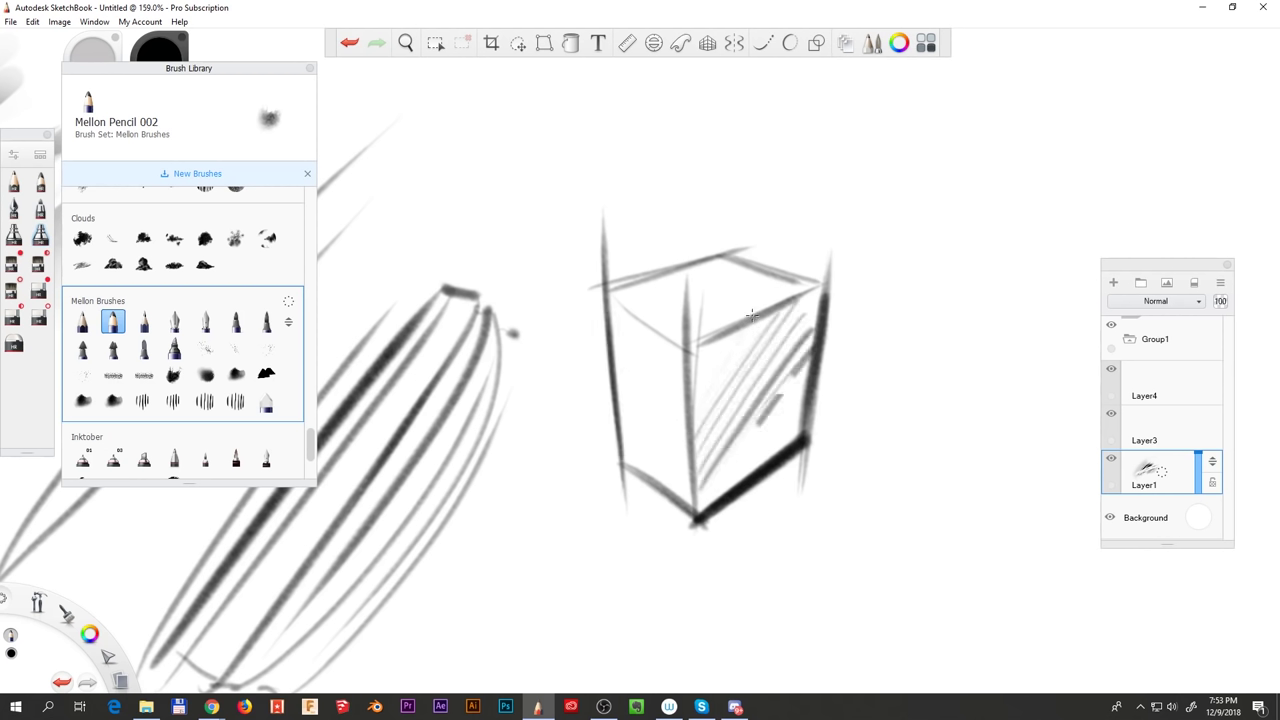
drag(815, 370, 712, 490)
drag(808, 415, 750, 478)
drag(816, 320, 790, 444)
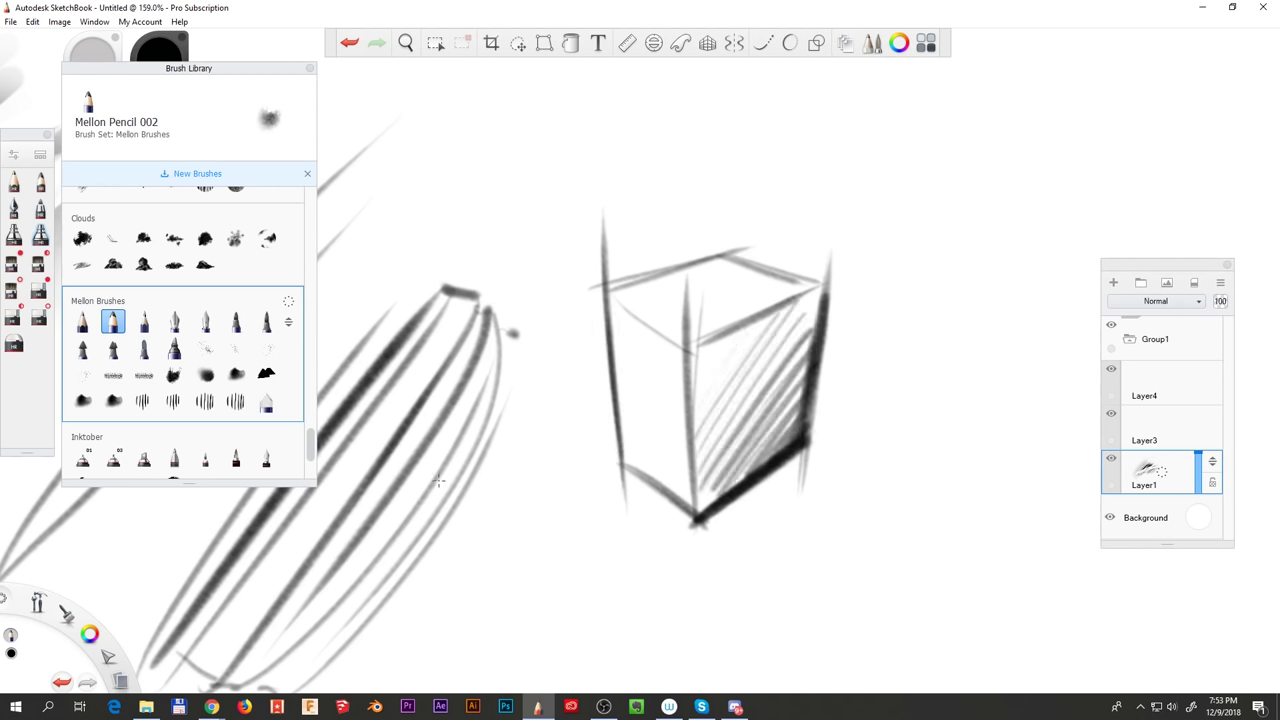
- Draw slanted light and dark test strokes above the box with Mellon Pencil 003
click(144, 321)
drag(730, 133, 502, 262)
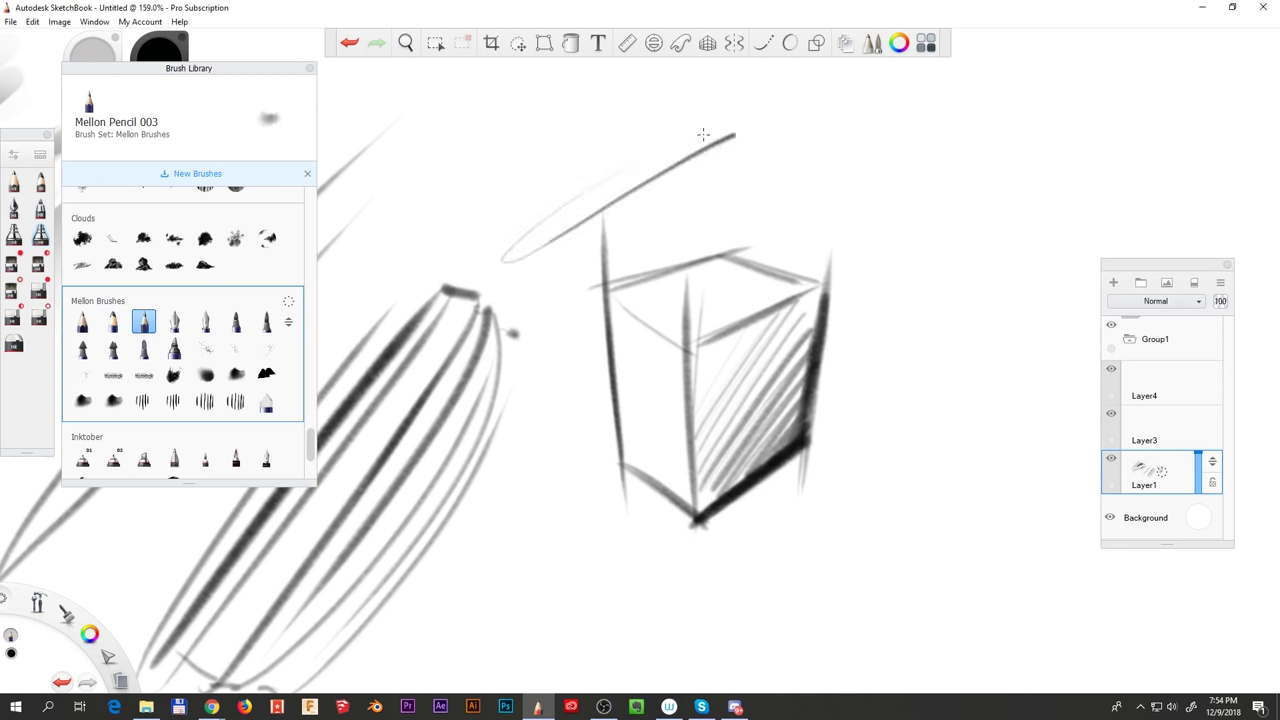
drag(783, 127, 565, 242)
drag(738, 133, 680, 214)
drag(918, 97, 622, 235)
mouse_move(913, 120)
mouse_down()
mouse_move(775, 184)
mouse_move(502, 272)
mouse_up()
drag(972, 119, 796, 212)
drag(922, 156, 792, 224)
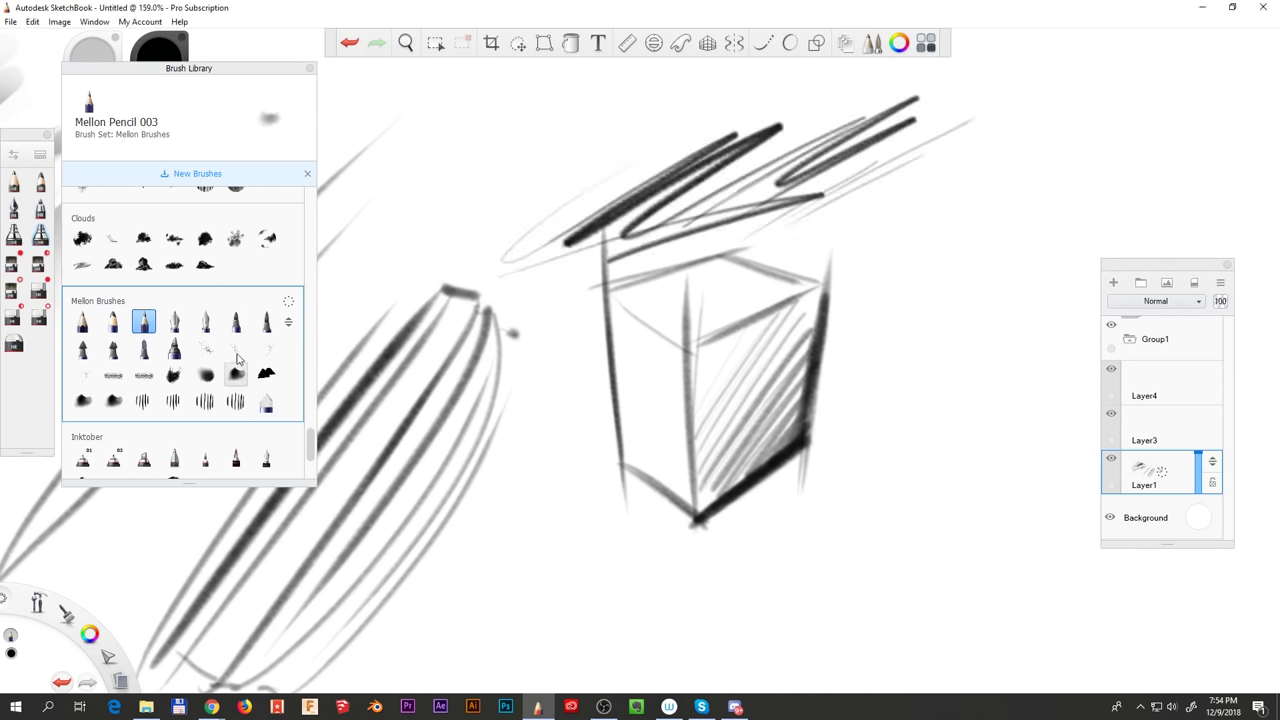
- Draw thick black test strokes beside the box with Mellon Inker 001, and more with Mellon Inker 001 g-pen
click(176, 324)
key(space)
drag(637, 494, 374, 551)
drag(737, 303, 657, 352)
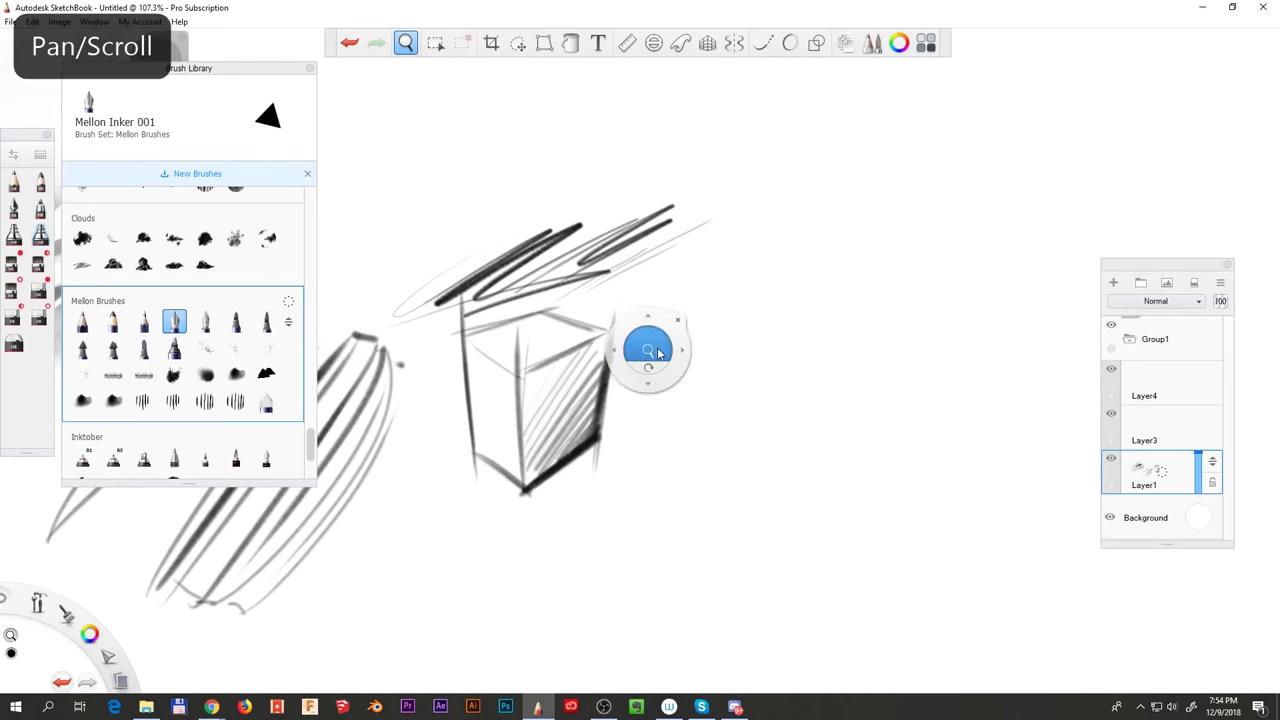
mouse_move(648, 305)
mouse_down()
mouse_move(714, 222)
mouse_move(740, 240)
mouse_up()
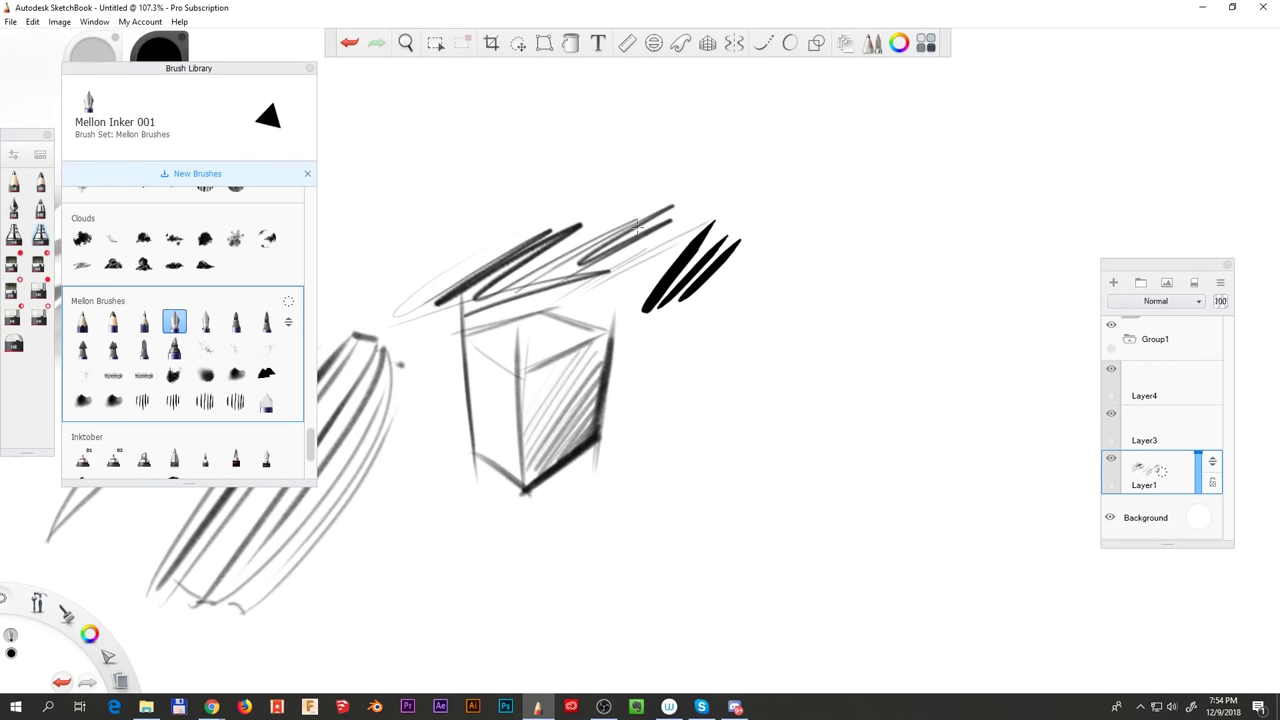
click(207, 320)
mouse_move(686, 334)
mouse_down()
mouse_move(792, 243)
mouse_move(796, 284)
mouse_move(815, 232)
mouse_up()
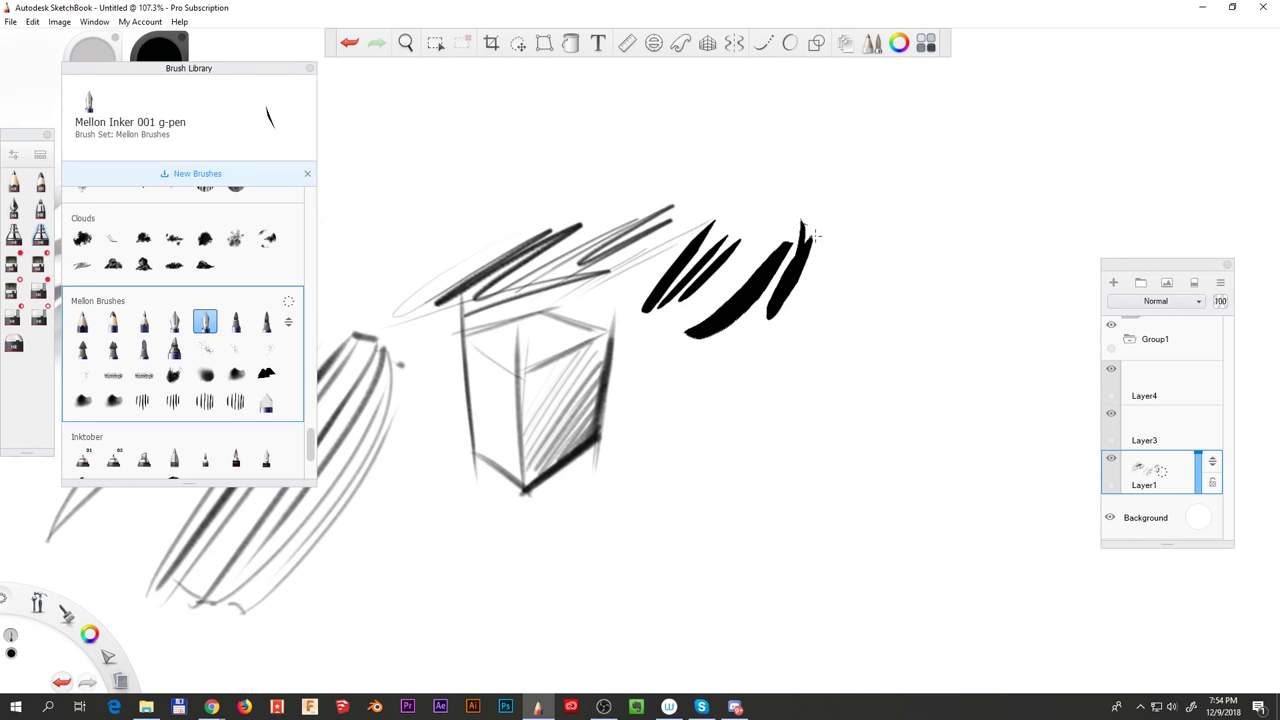
- Spatter ink across the box and the empty area beside it with Mellon Splat 001
click(205, 347)
mouse_move(530, 392)
mouse_down()
mouse_move(560, 410)
mouse_move(790, 450)
mouse_up()
click(863, 235)
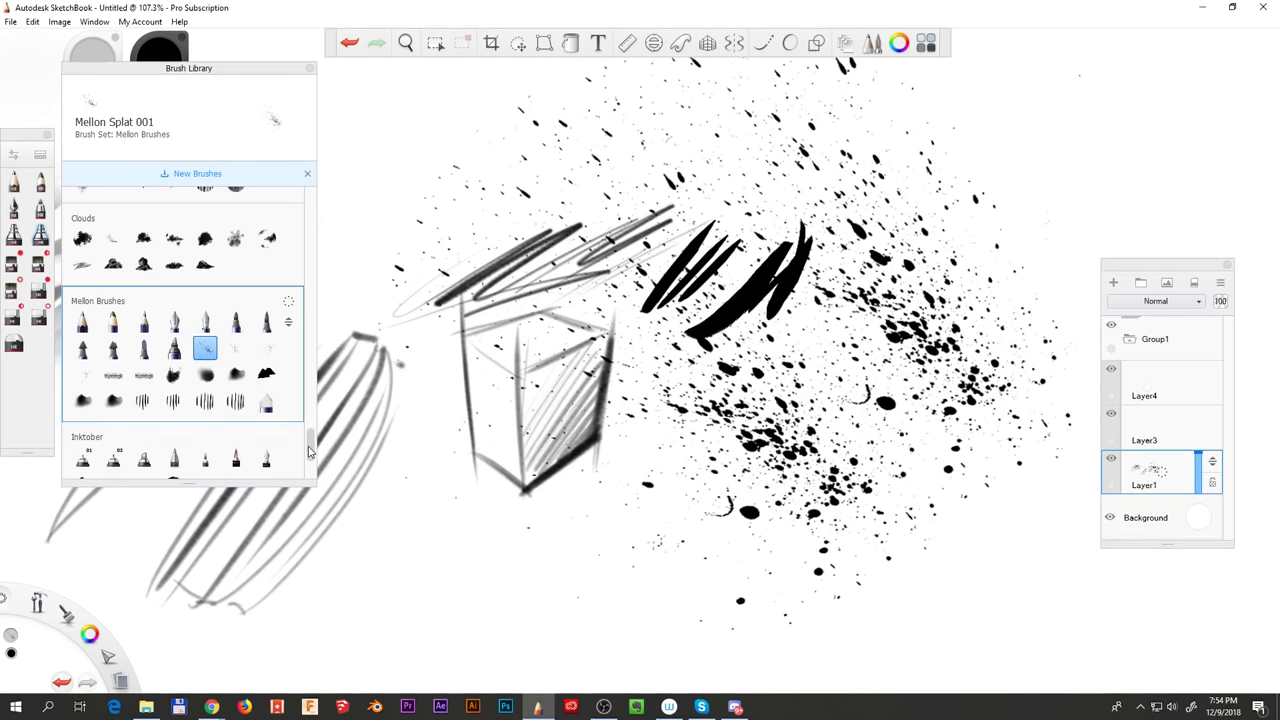
- Browse the brush library back to the Basic, Synthetic Paint and Copic sets
scroll(308, 476, down, 2)
drag(308, 476, 300, 198)
scroll(305, 205, down, 1)
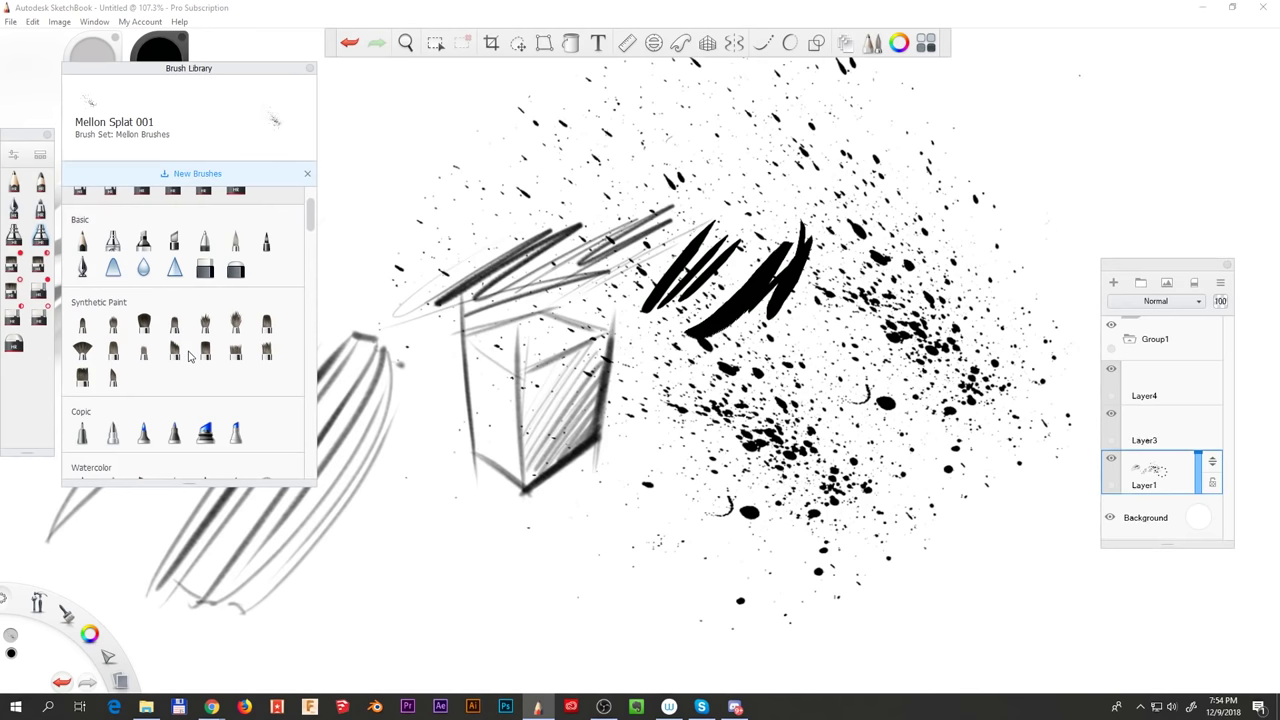
- Select everything on Layer1 and delete it to clear the canvas of test strokes
key(space)
mouse_move(722, 382)
mouse_down()
mouse_move(625, 560)
mouse_move(669, 484)
mouse_move(697, 538)
mouse_up()
mouse_move(990, 366)
mouse_down()
mouse_move(976, 368)
mouse_move(985, 402)
mouse_move(950, 398)
mouse_up()
key(ctrl+a)
key(Delete)
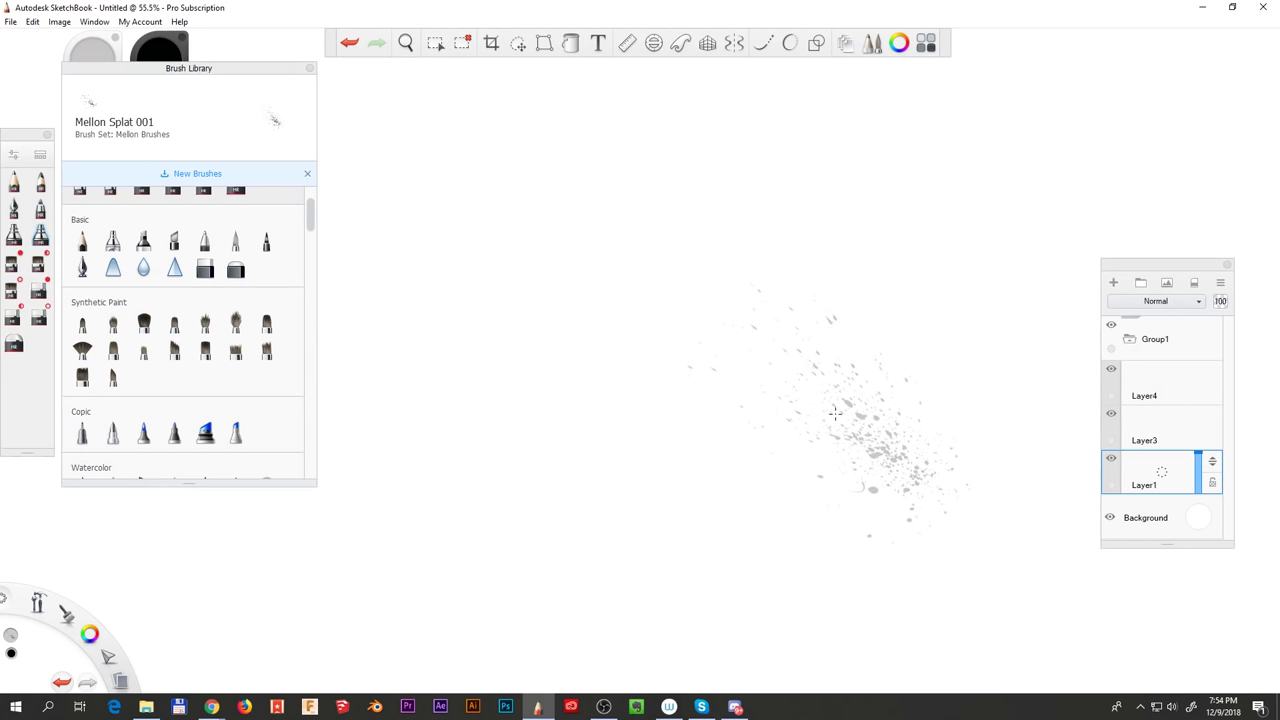
key(ctrl+z)
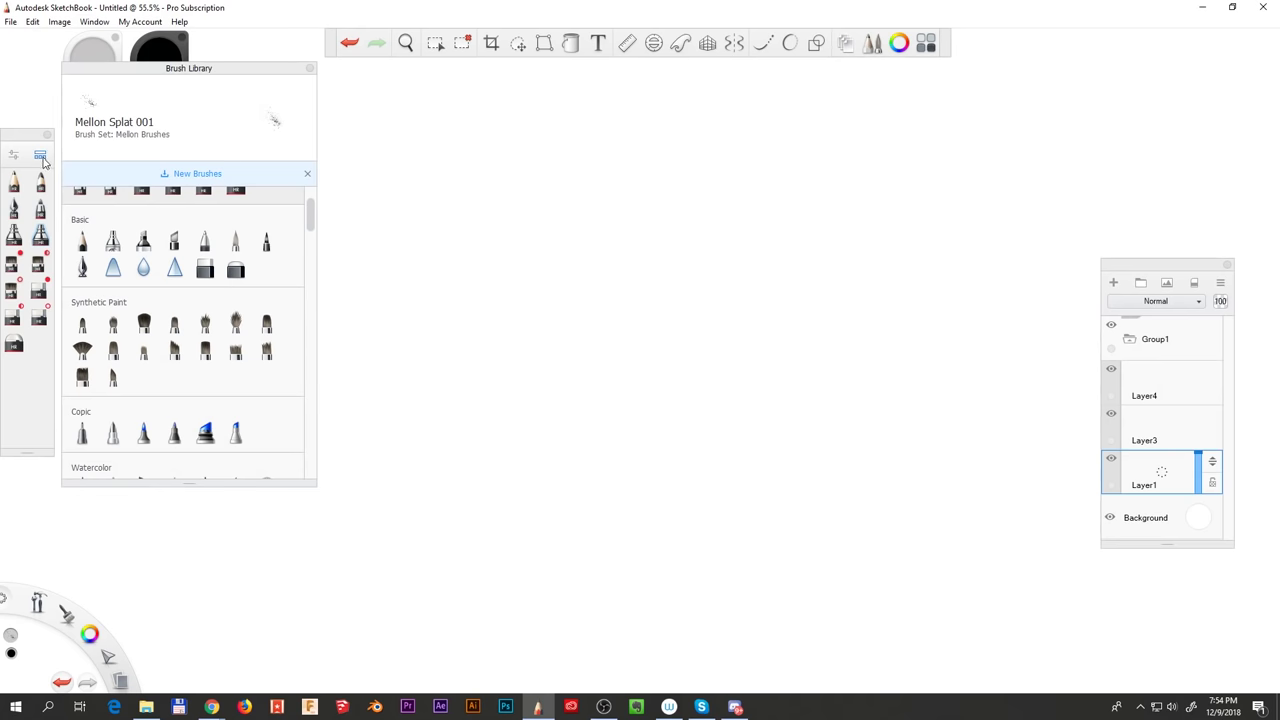
- Hide the brush library, show the brush properties of Mellon Splat 001 and enlarge them to look over the advanced settings
click(42, 158)
click(17, 158)
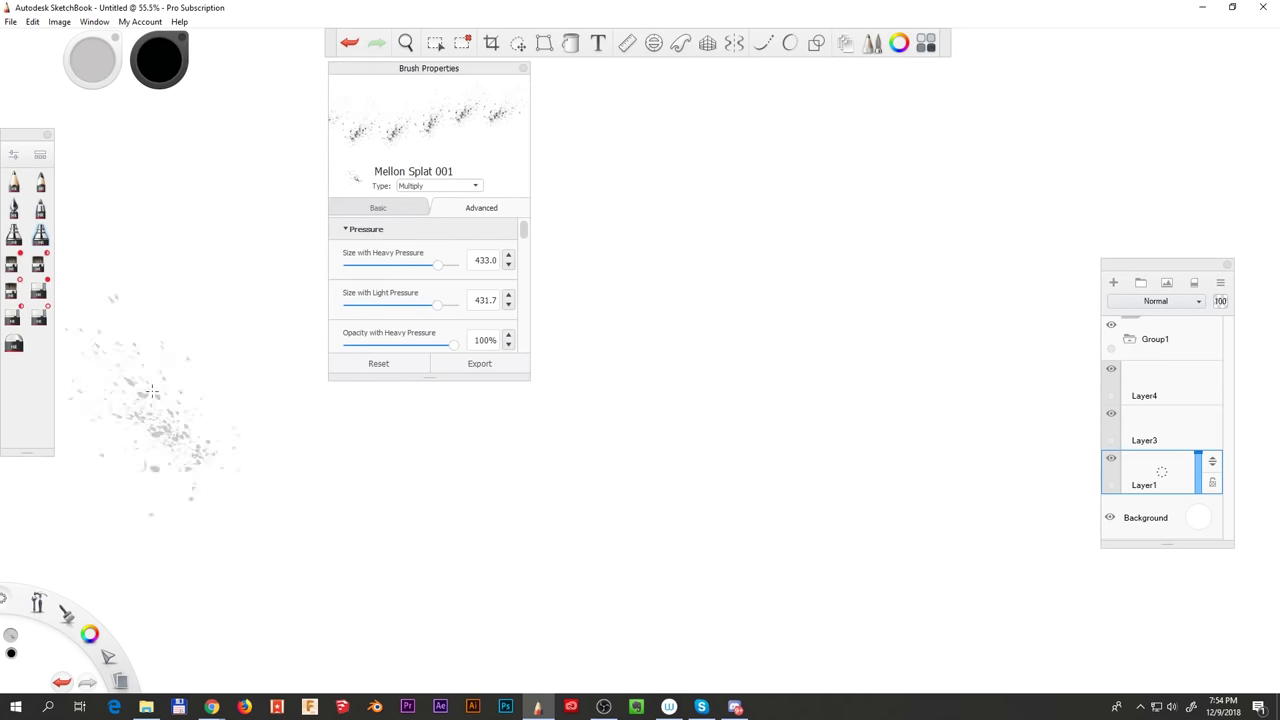
drag(428, 375, 428, 605)
mouse_move(522, 307)
mouse_down()
mouse_move(521, 414)
mouse_move(525, 282)
mouse_up()
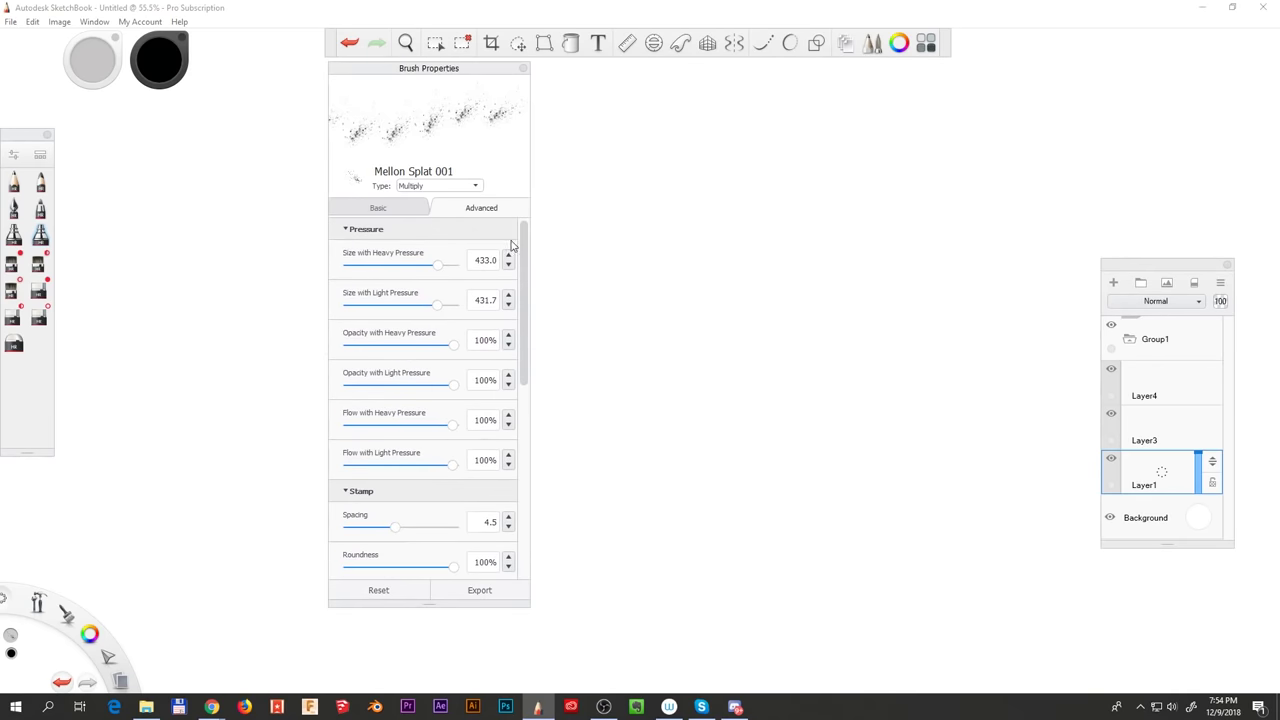
- Choose the Linework Pencil and examine its advanced pressure, stamp and nib settings
click(14, 181)
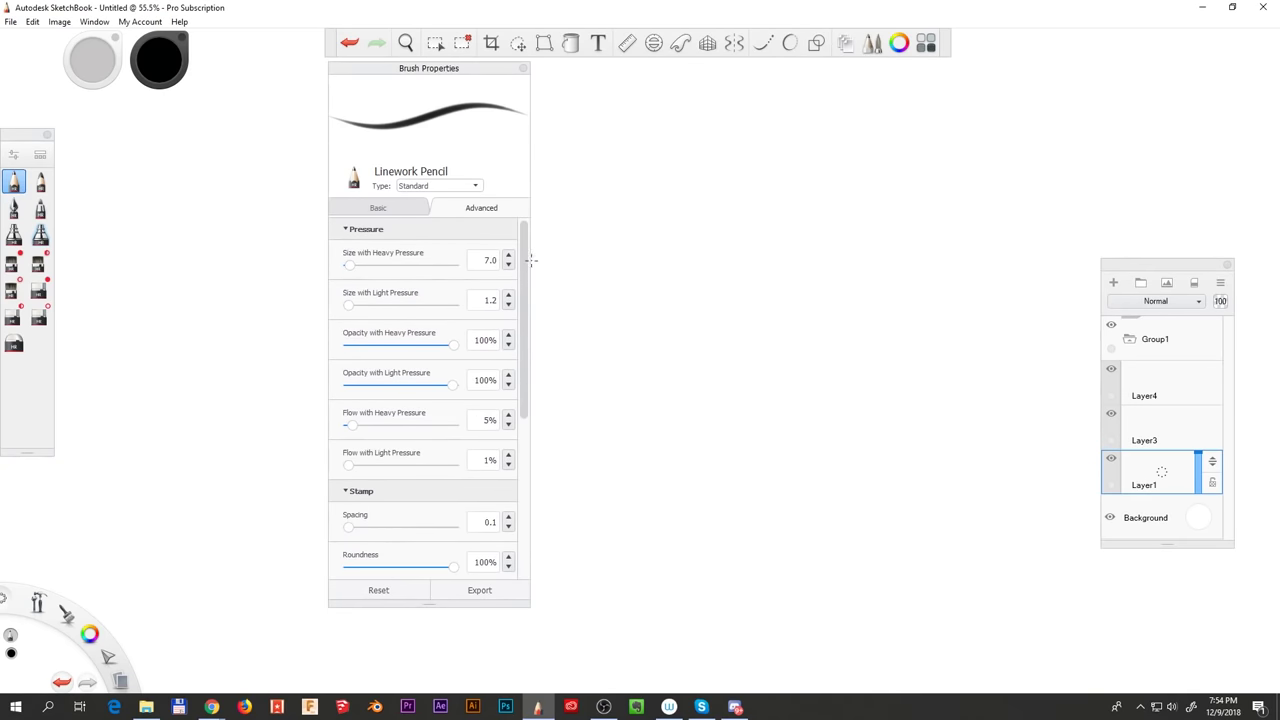
mouse_move(525, 260)
mouse_down()
mouse_move(516, 490)
mouse_move(516, 346)
mouse_move(503, 477)
mouse_up()
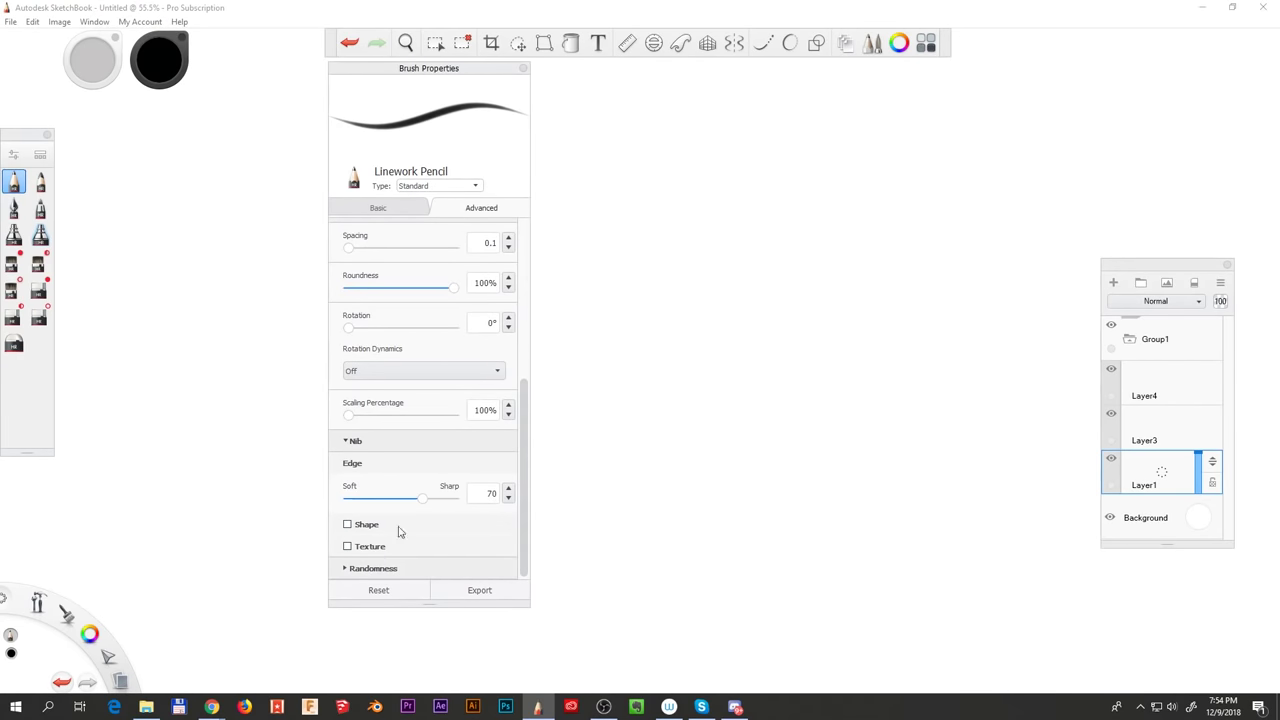
drag(523, 423, 531, 194)
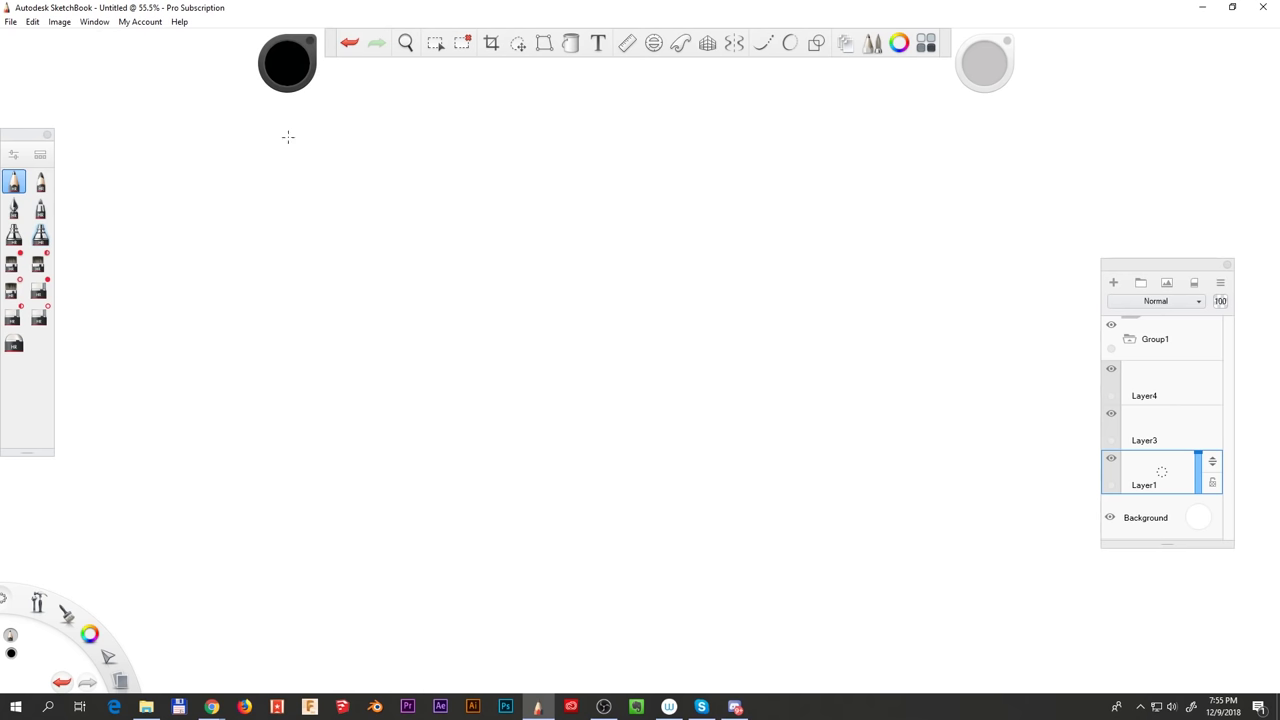
- Open the color wheel from the color puck, try a green and choose a saturated red
click(283, 66)
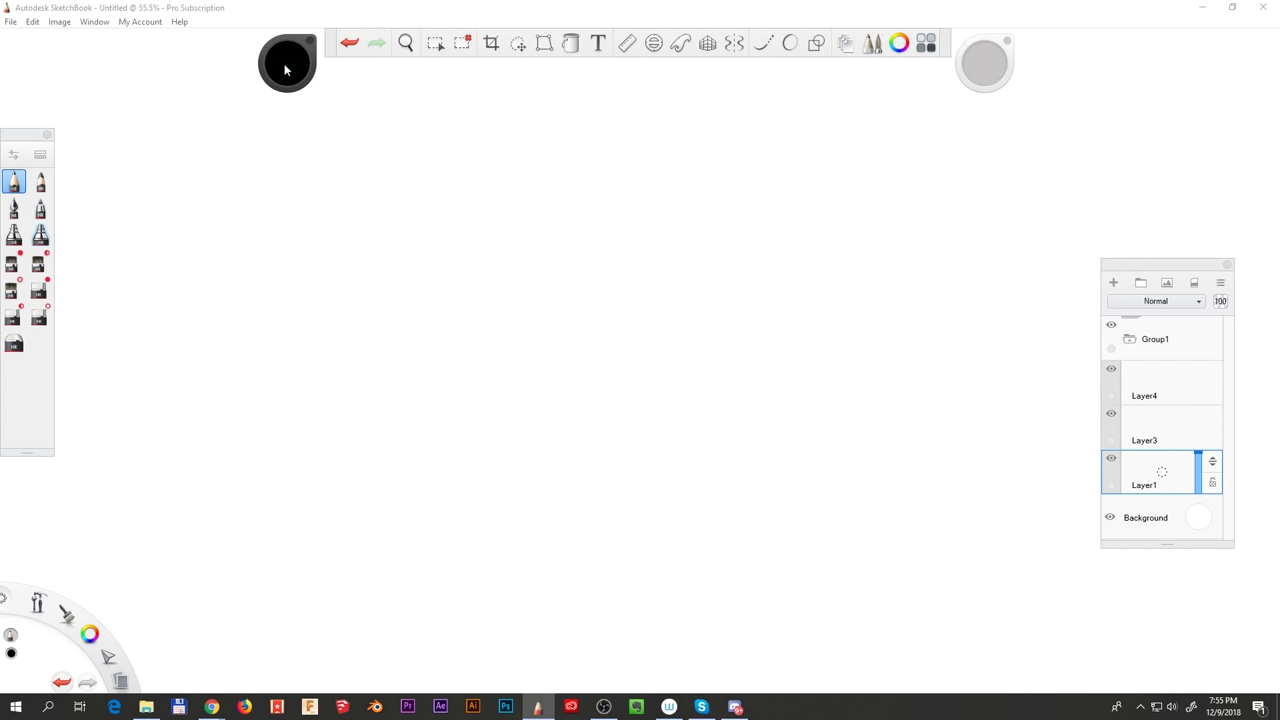
click(290, 67)
click(296, 67)
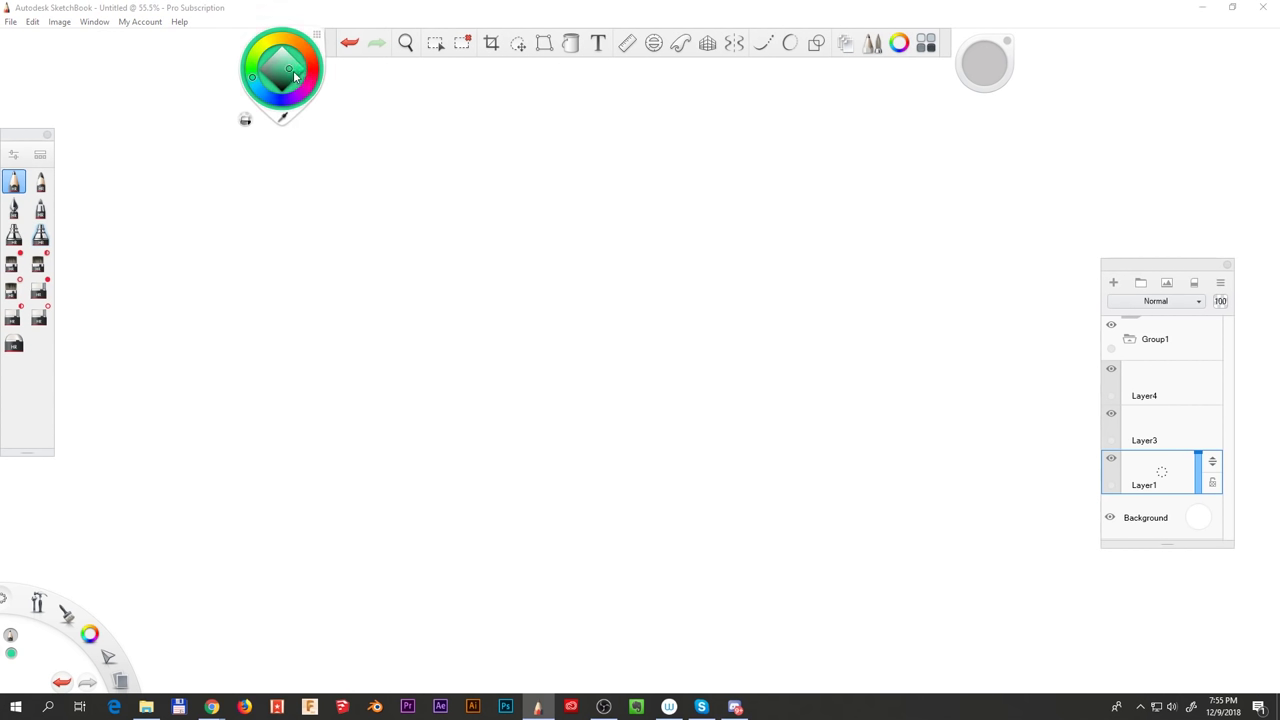
click(288, 67)
click(316, 70)
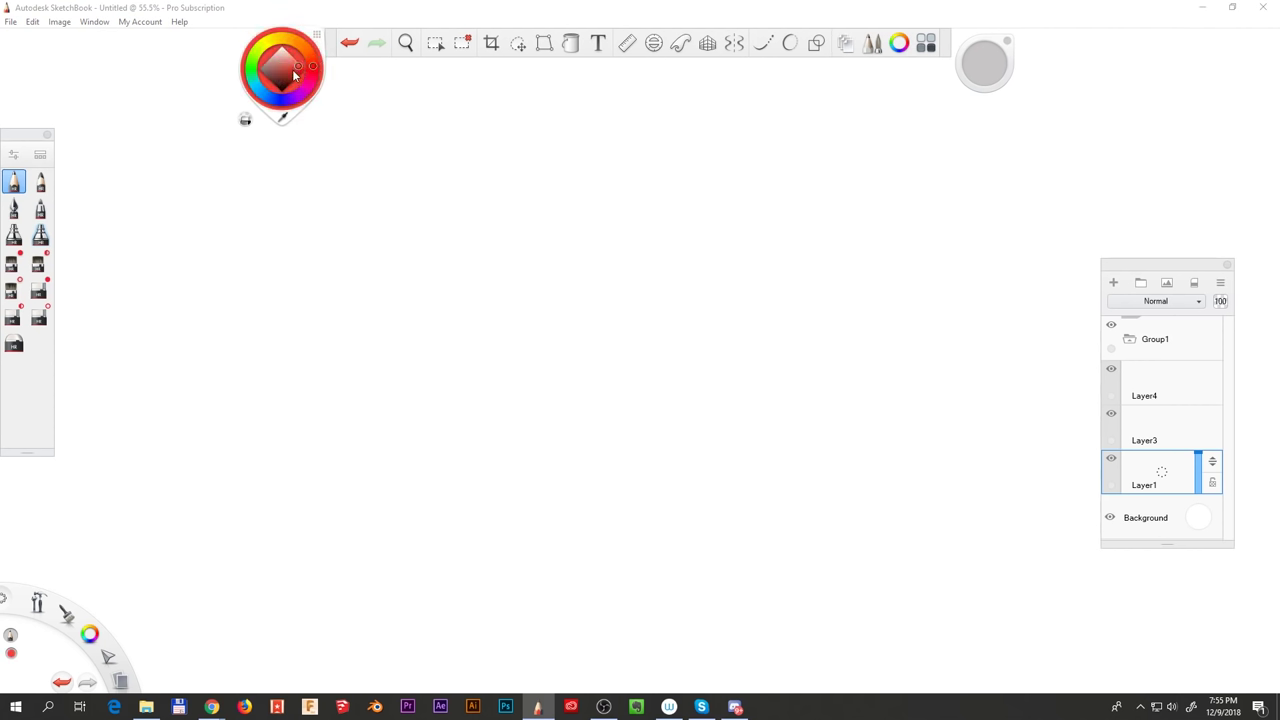
click(292, 69)
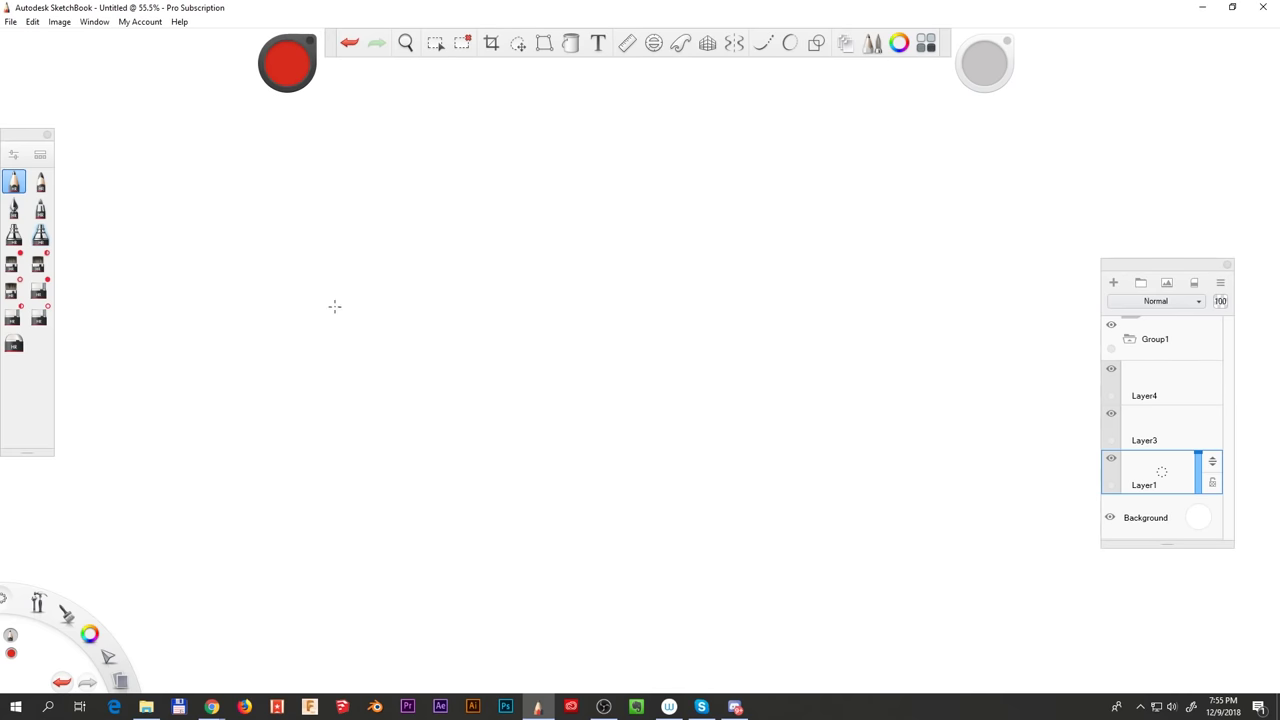
- Draw a red test mark and a black one below it with the luminance lowered to 0%, and raise the color to white
mouse_move(338, 166)
mouse_down()
mouse_move(326, 194)
mouse_move(336, 167)
mouse_up()
drag(292, 75, 291, 71)
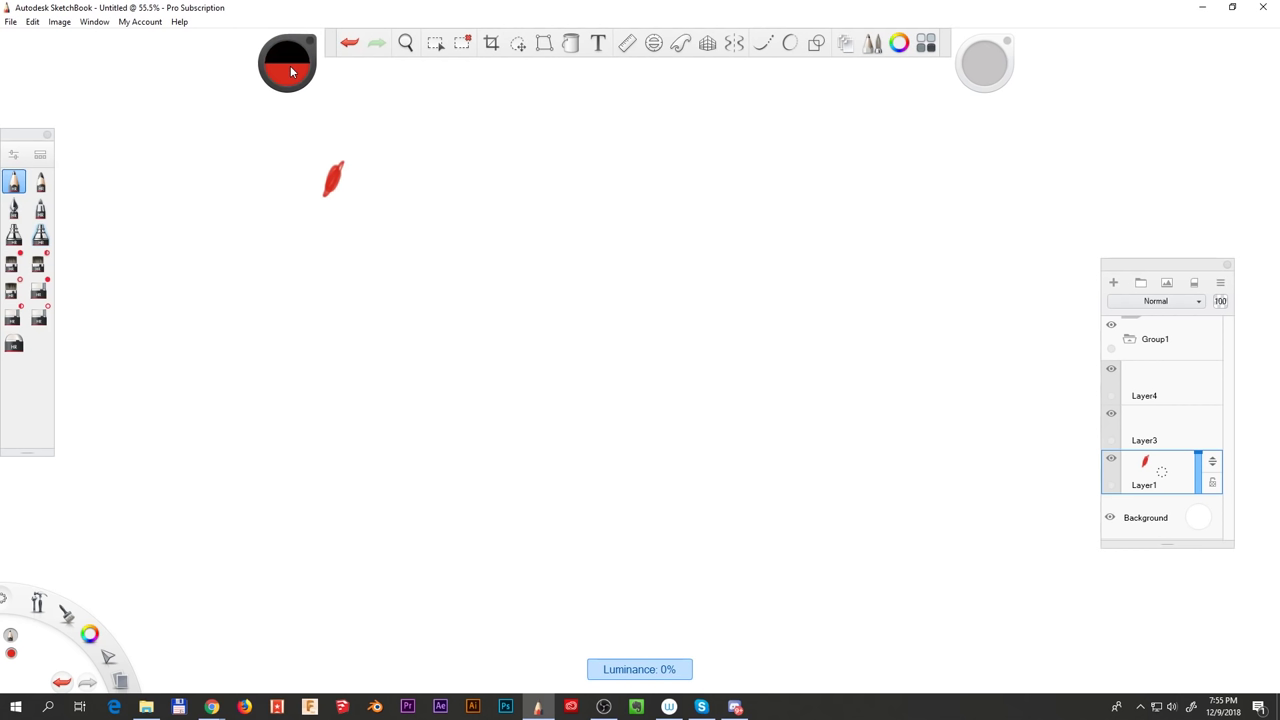
drag(291, 71, 291, 76)
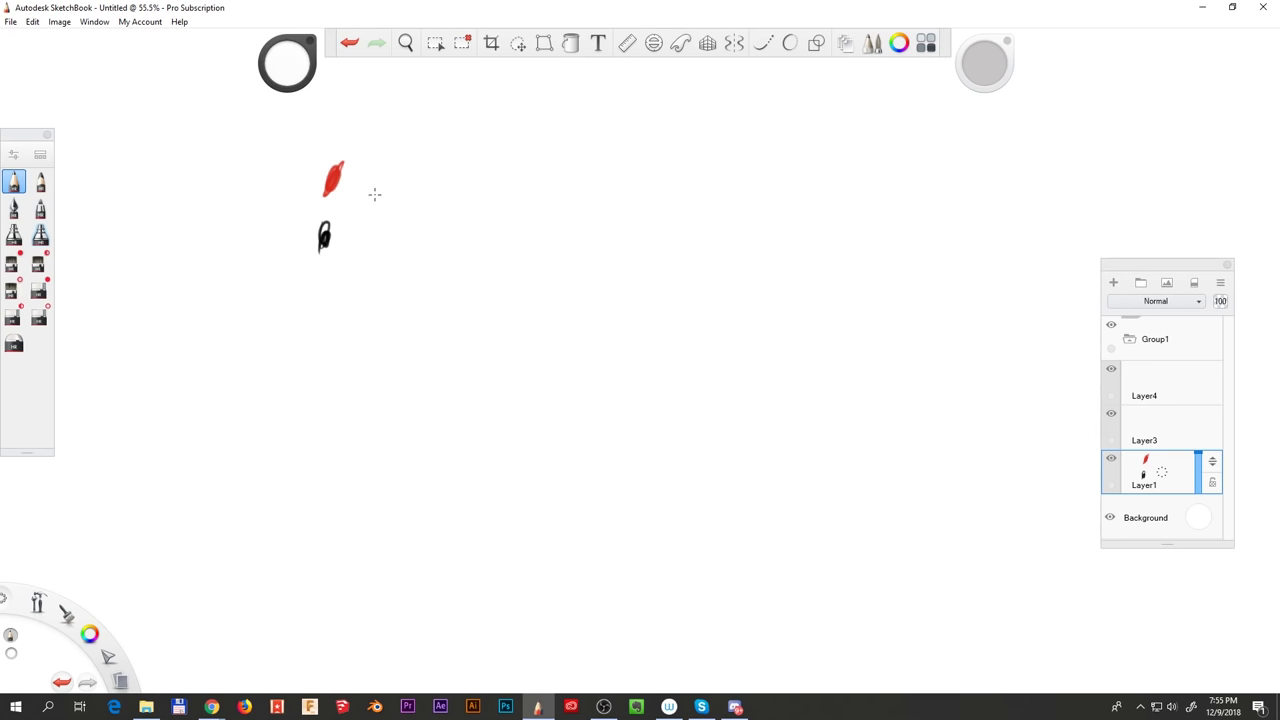
- Pick a muted red from the color wheel, increase its saturation and draw a bright red mark beside the first ones
click(291, 64)
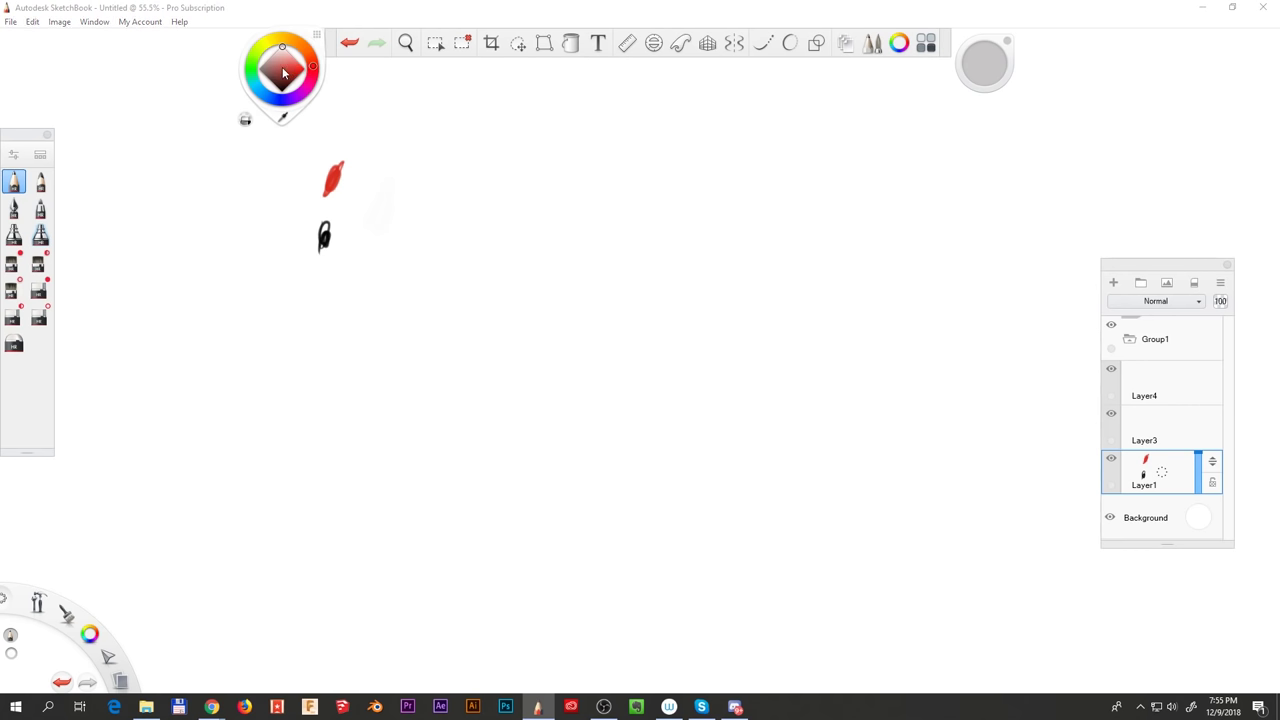
click(285, 67)
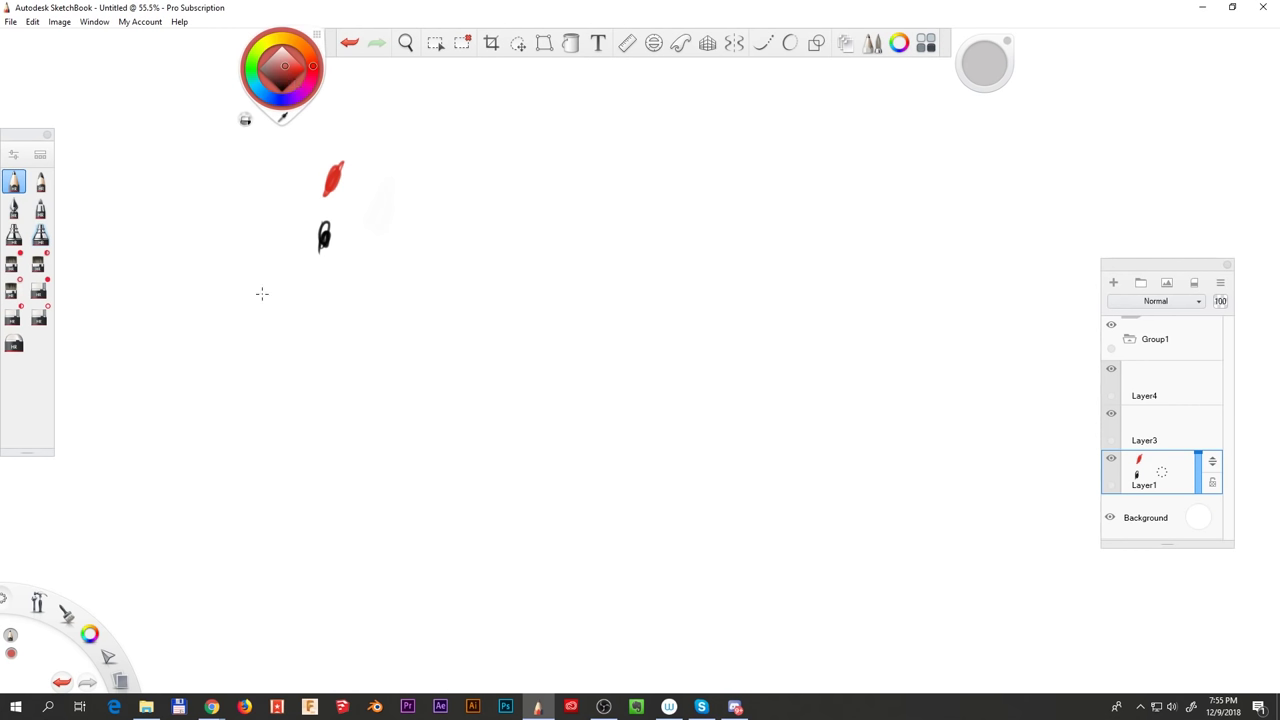
drag(295, 74, 293, 72)
drag(388, 200, 385, 192)
- Desaturate the color to draw a small gray mark, and darken it to black for another mark farther along
drag(295, 74, 216, 147)
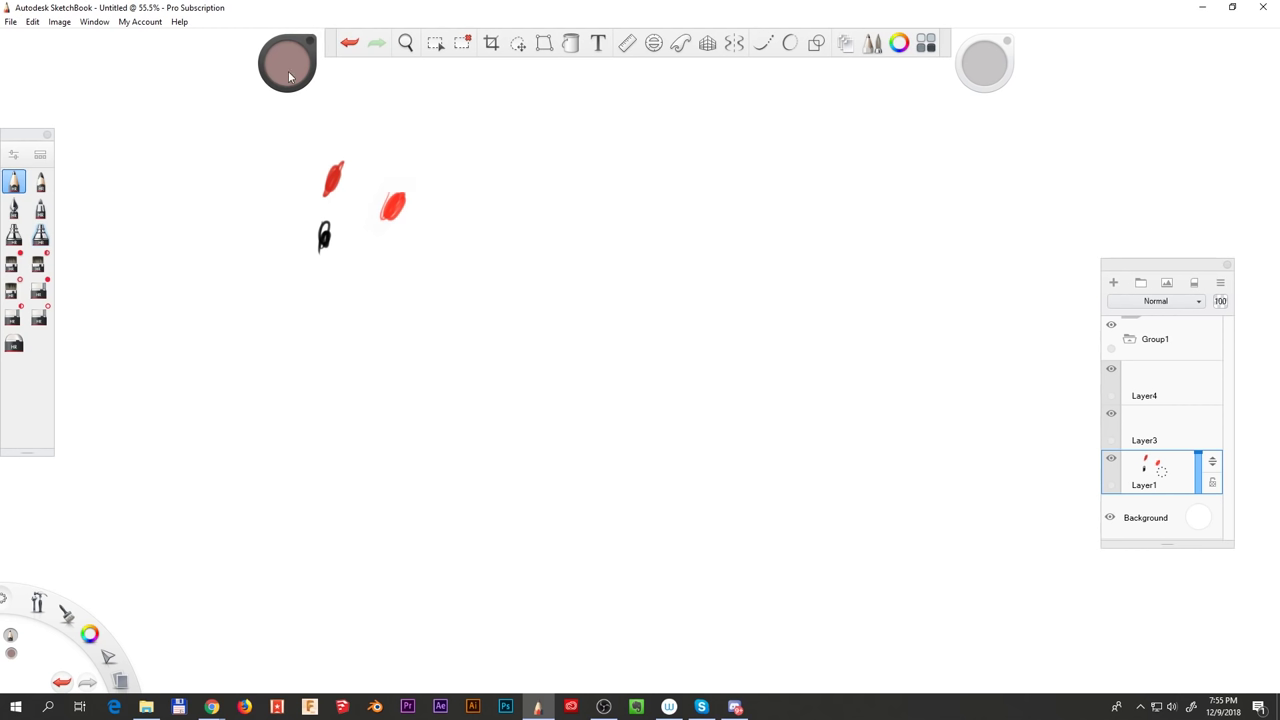
drag(289, 76, 101, 80)
drag(293, 70, 290, 105)
drag(508, 141, 493, 167)
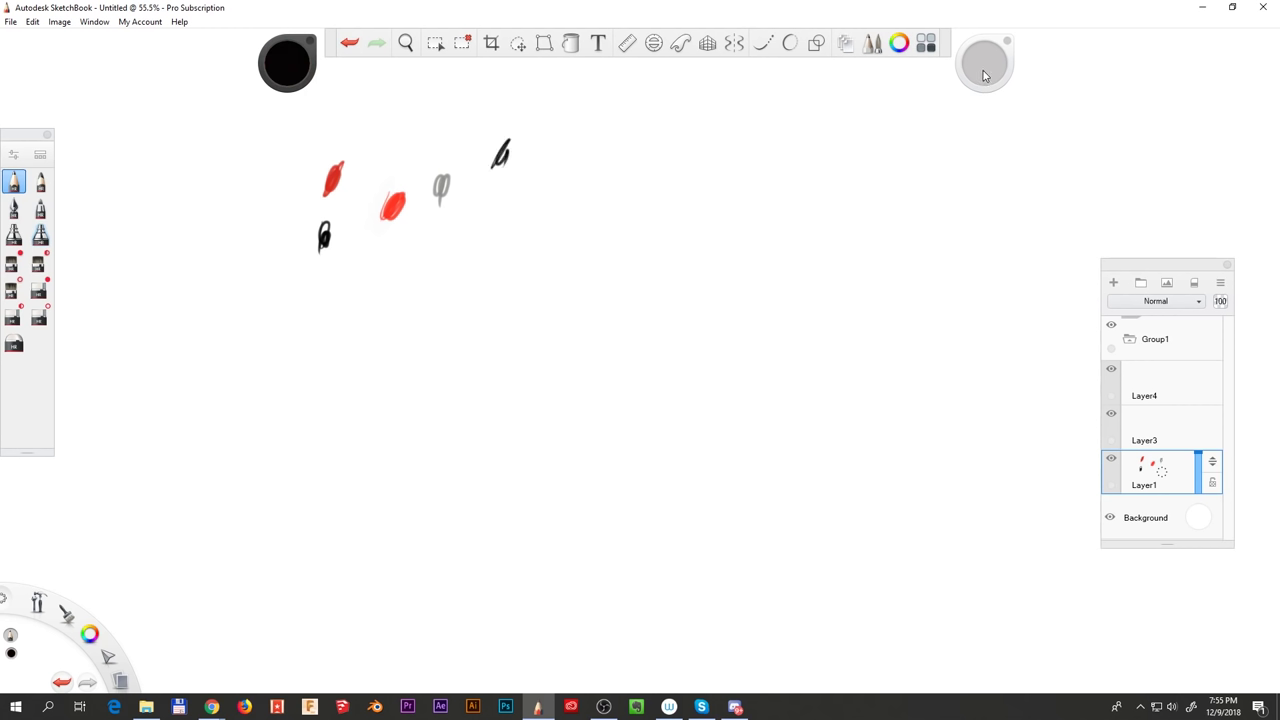
- Use the brush puck to vary the brush size, drawing a thick zigzag, a solid black block and a thin zigzag
drag(983, 75, 978, 64)
mouse_move(560, 265)
mouse_down()
mouse_move(628, 183)
mouse_move(605, 295)
mouse_up()
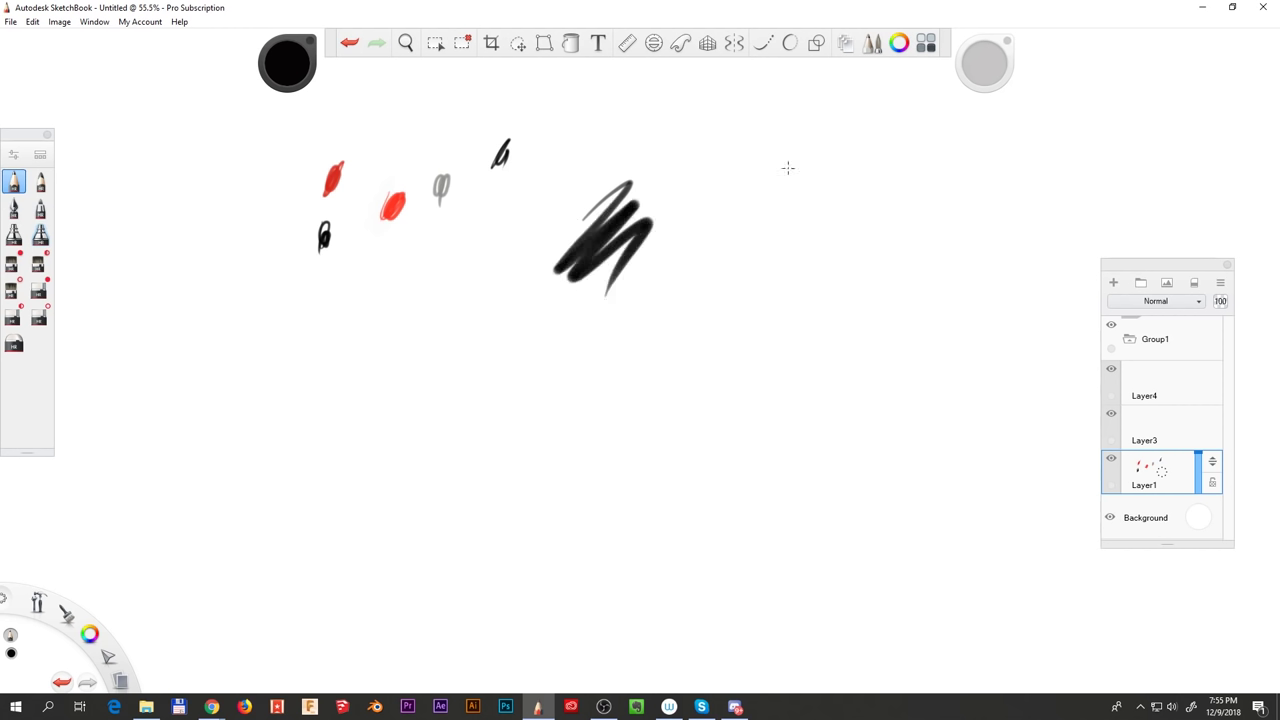
drag(978, 66, 982, 66)
mouse_move(700, 240)
mouse_down()
mouse_move(600, 345)
mouse_move(750, 290)
mouse_move(680, 370)
mouse_up()
drag(985, 69, 982, 65)
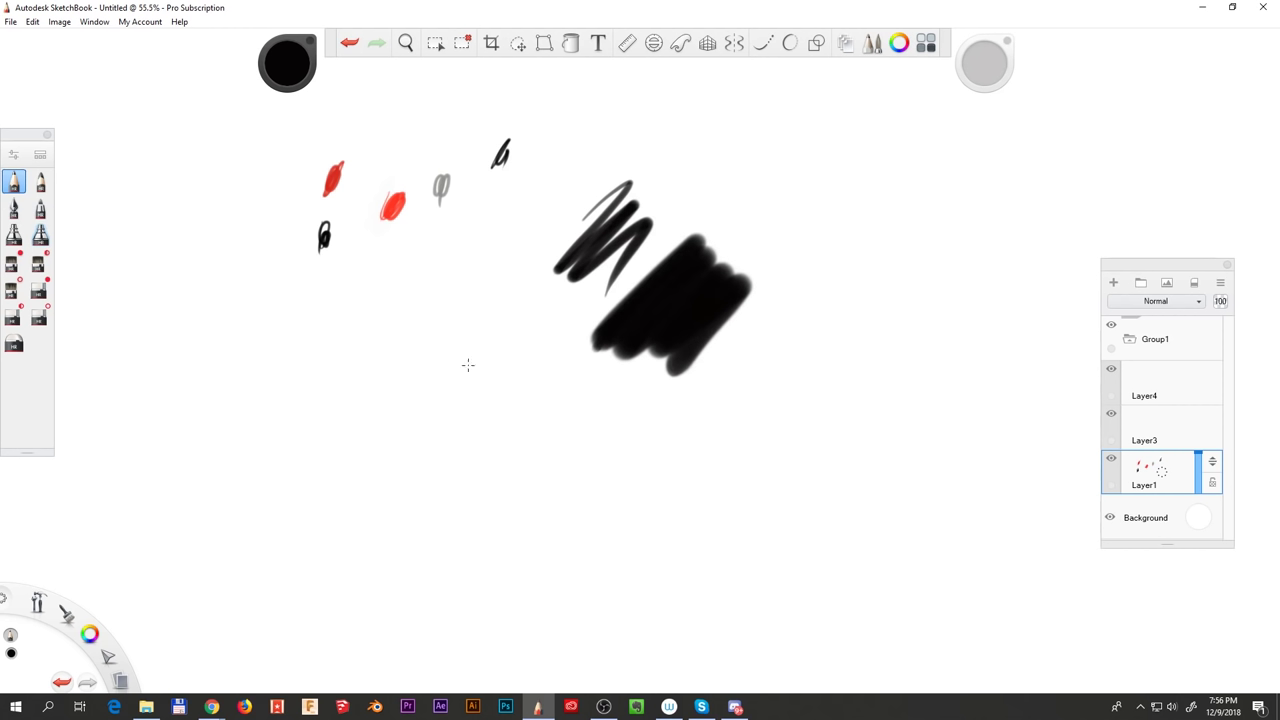
mouse_move(468, 365)
mouse_down()
mouse_move(459, 396)
mouse_move(542, 353)
mouse_move(534, 388)
mouse_move(592, 393)
mouse_move(562, 452)
mouse_up()
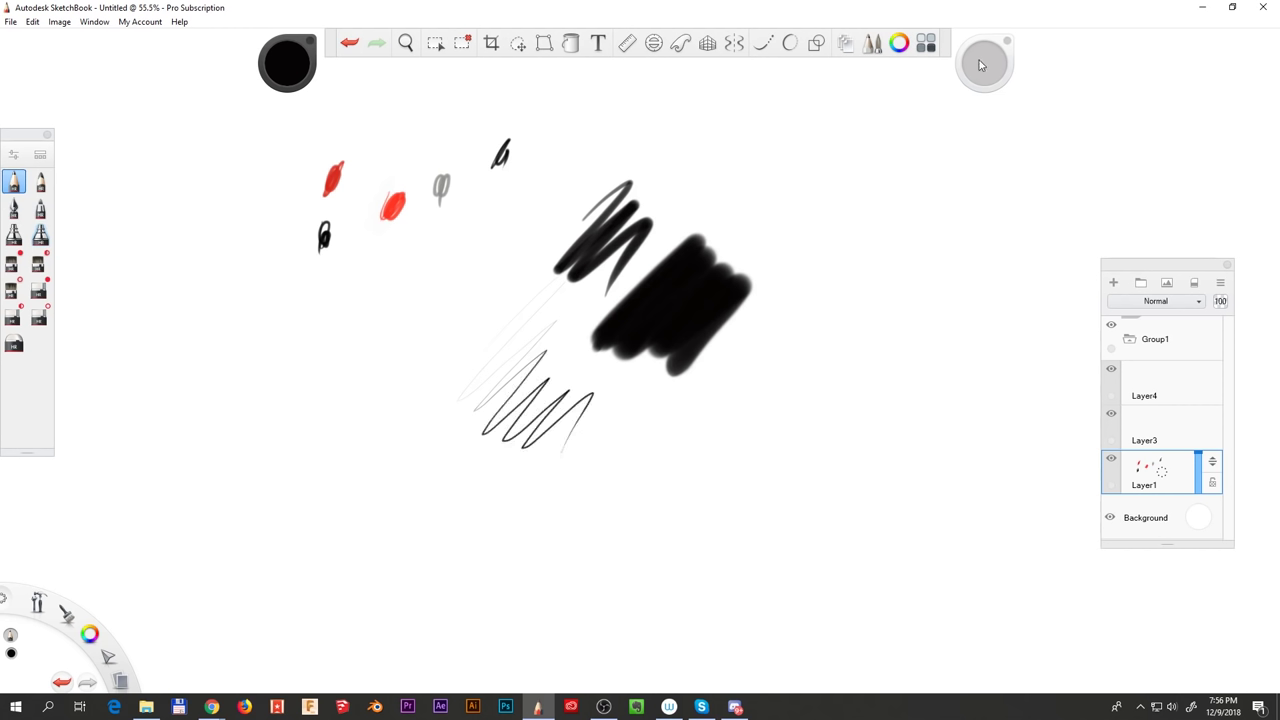
- Readjust the brush size for dark hatching beside the thick zigzag, and lower the opacity for faint gray strokes above the black block
drag(981, 64, 981, 64)
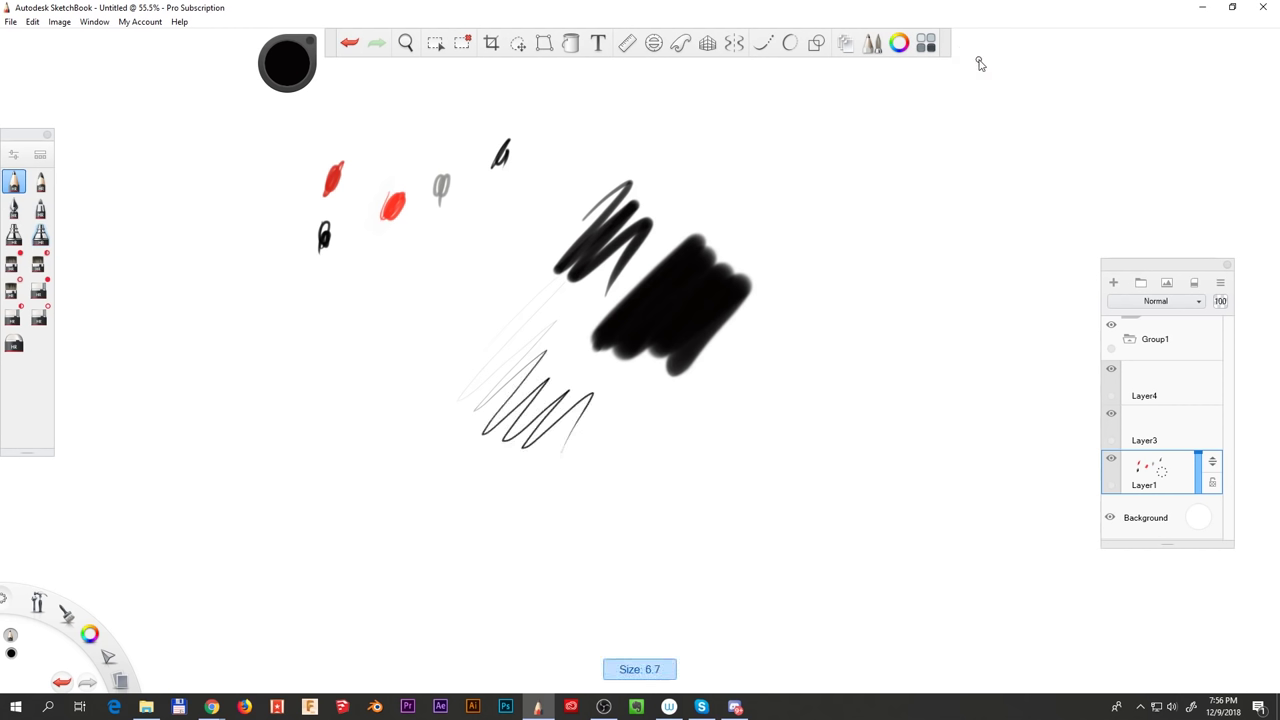
drag(981, 64, 981, 64)
mouse_move(537, 150)
mouse_down()
mouse_move(470, 270)
mouse_move(468, 298)
mouse_move(582, 176)
mouse_up()
drag(541, 233, 592, 162)
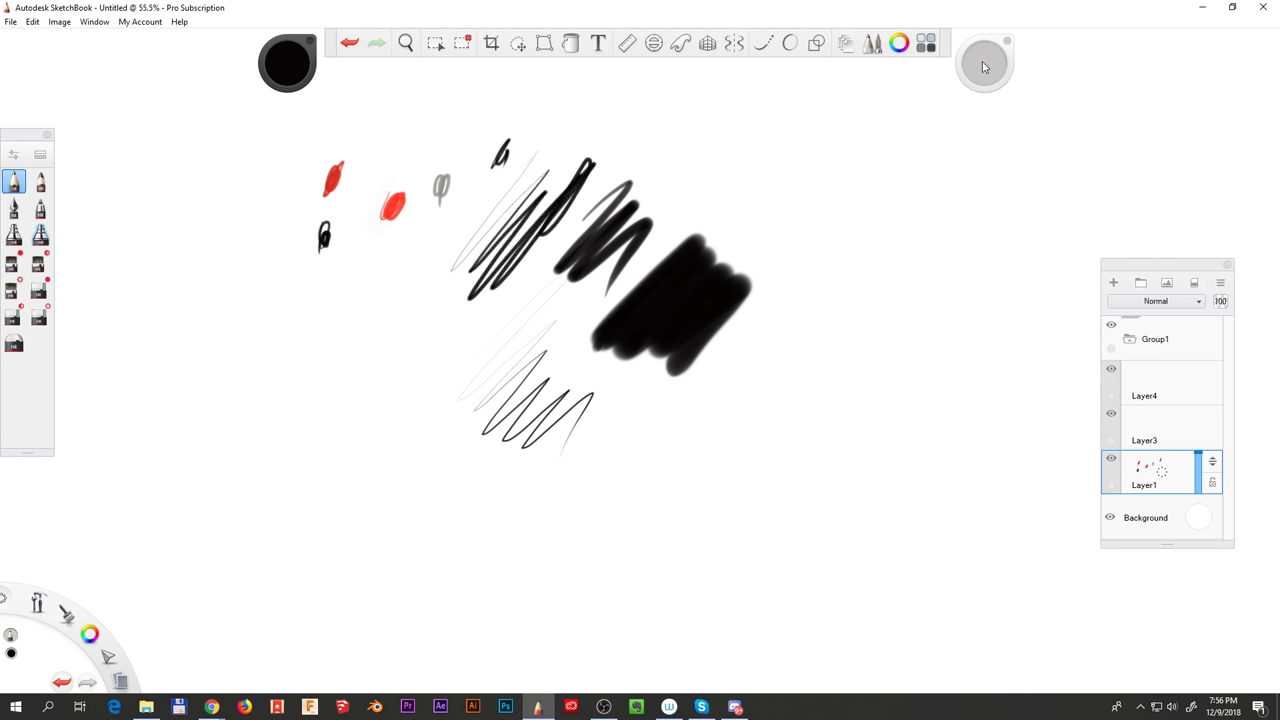
drag(983, 66, 981, 64)
mouse_move(660, 145)
mouse_down()
mouse_move(686, 173)
mouse_move(651, 224)
mouse_move(728, 142)
mouse_up()
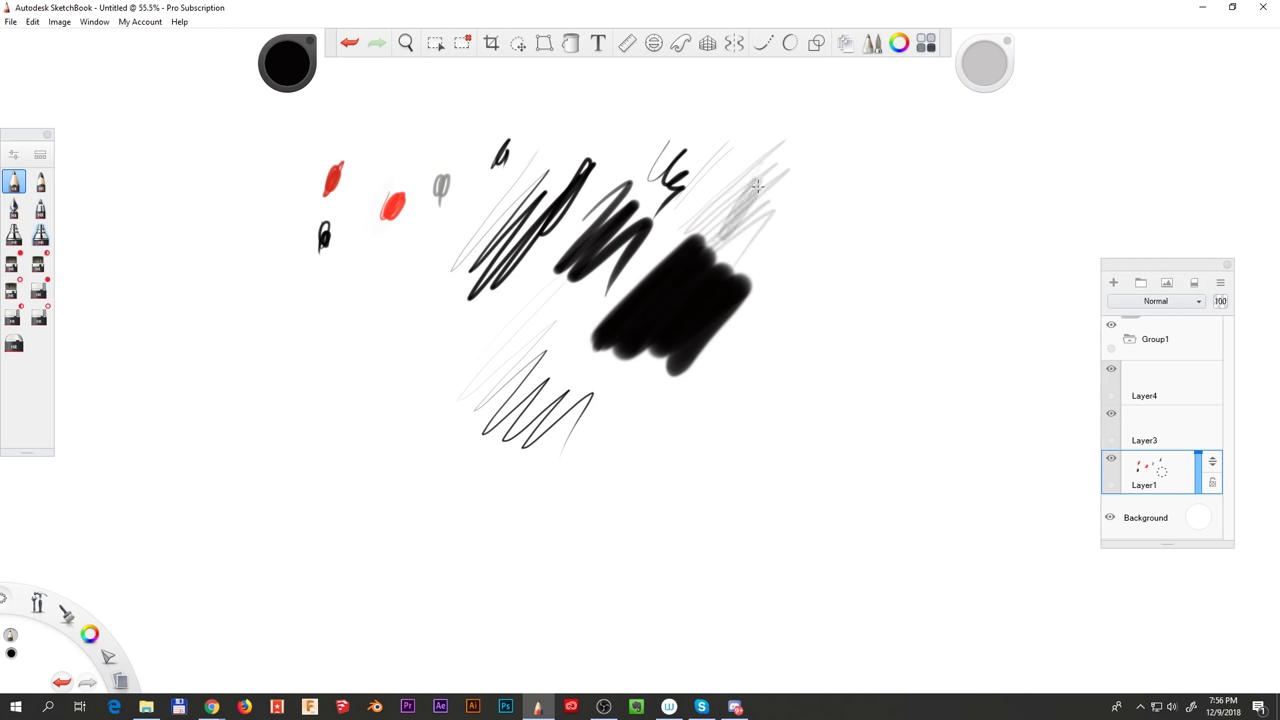
- Build up a darker gray patch in the faint low-opacity strokes above the black block
mouse_move(757, 186)
mouse_down()
mouse_move(735, 228)
mouse_move(770, 192)
mouse_up()
drag(985, 63, 984, 55)
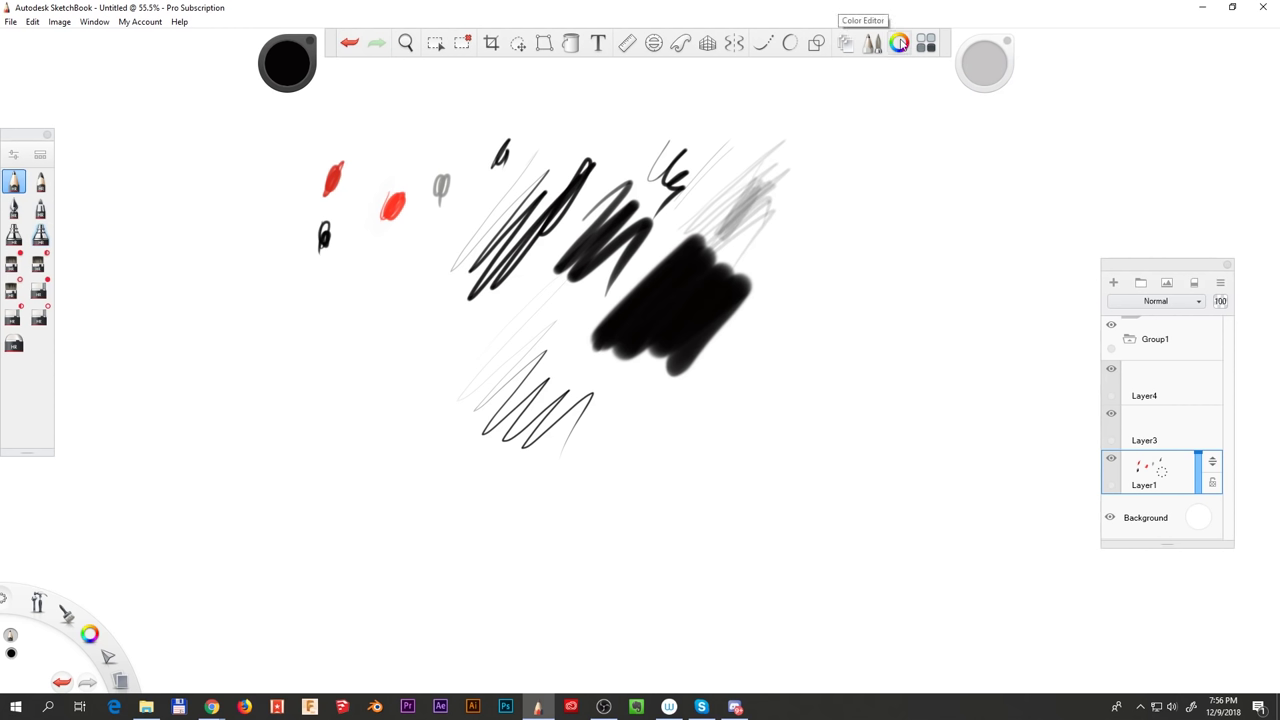
key(m)
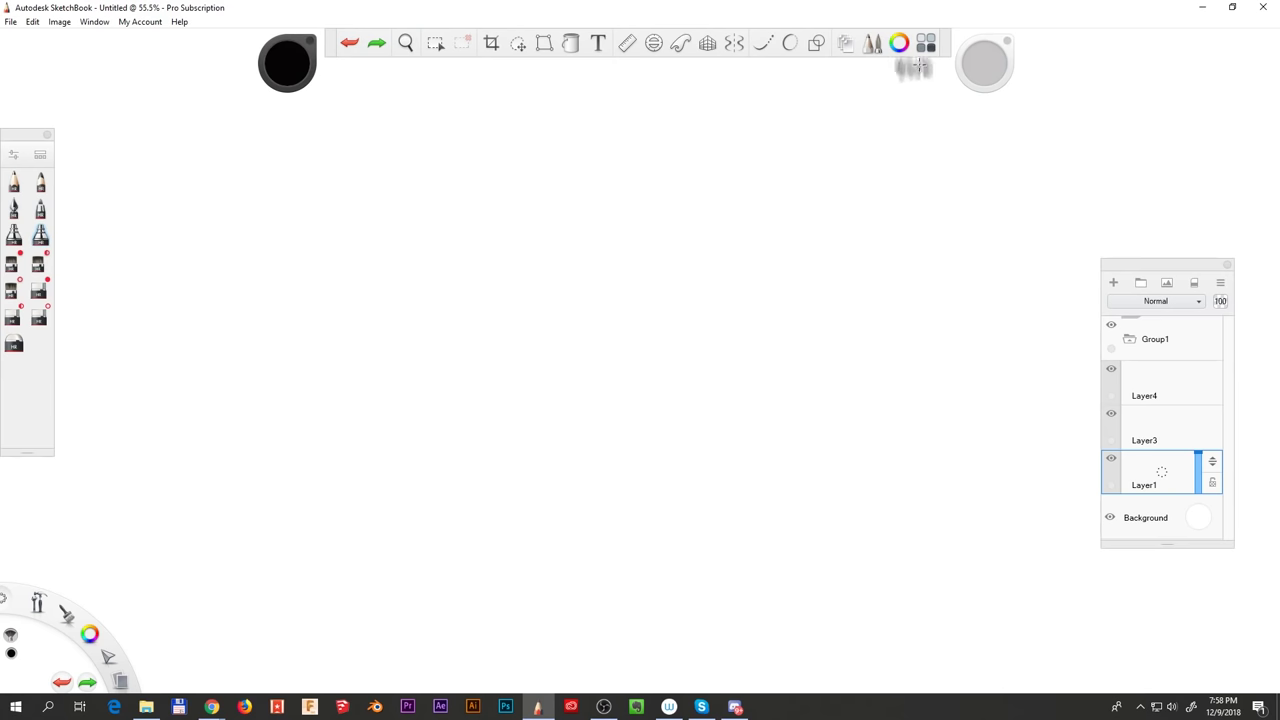
- Open the Color Editor, turn the hue to pinkish red and pick a medium pink
click(899, 44)
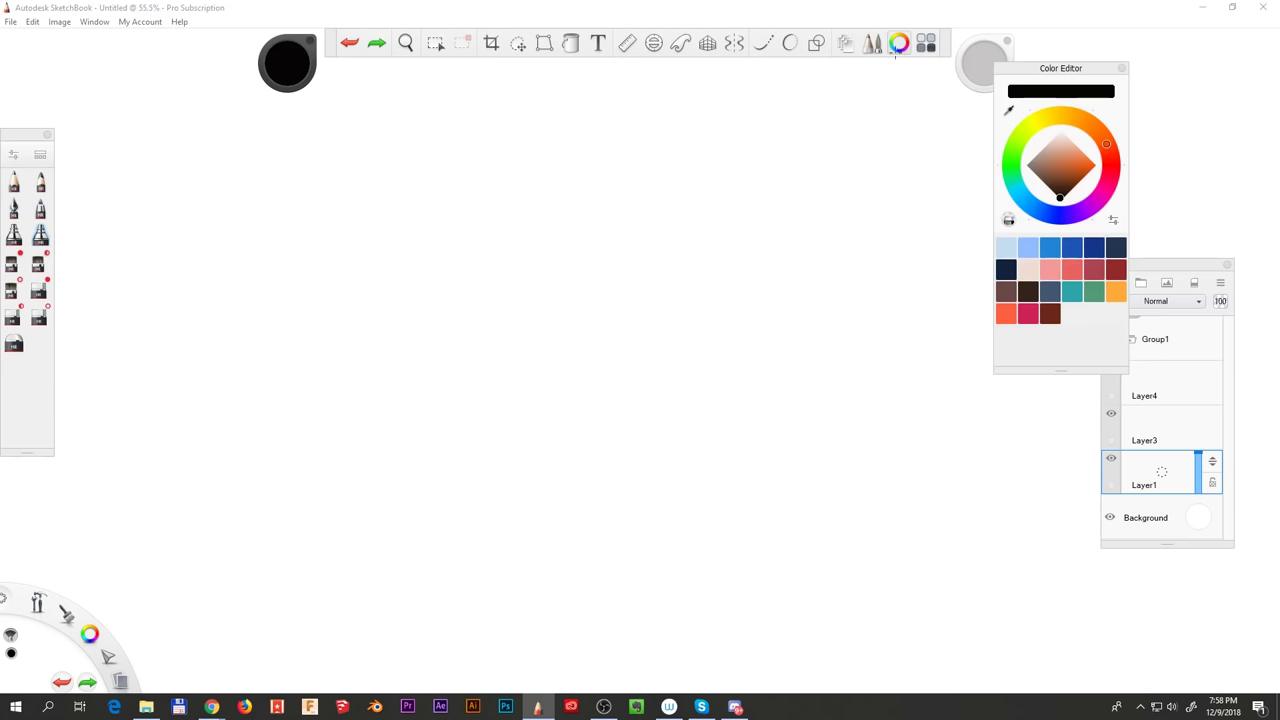
click(1020, 198)
drag(1020, 198, 1118, 184)
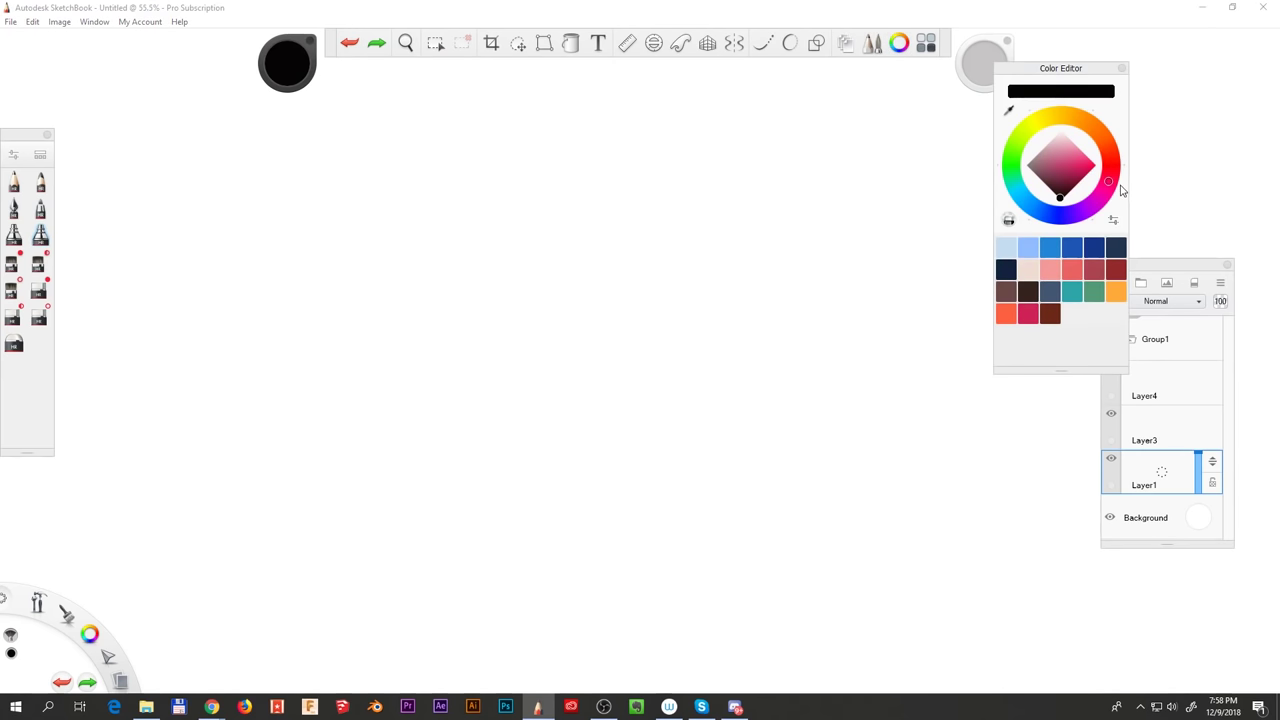
click(277, 69)
click(289, 66)
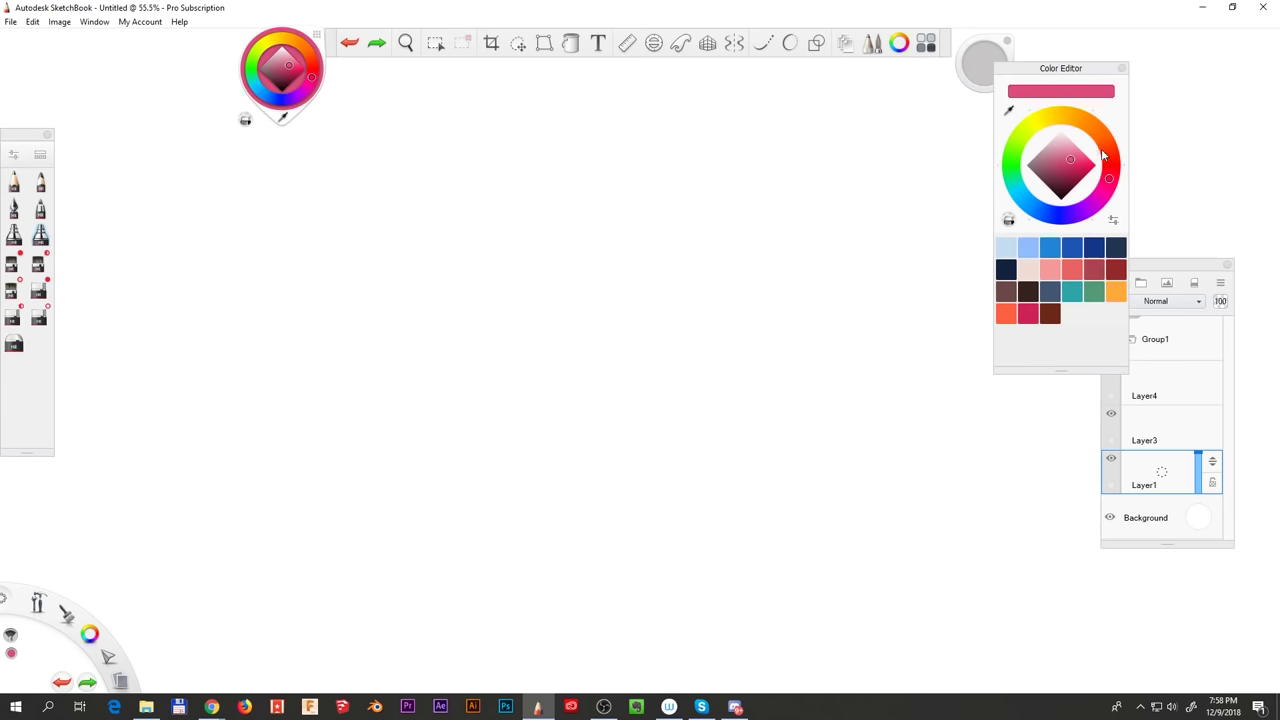
- Shift the hue to purple with low saturation, and move it around the wheel to orange for a muted brown
drag(1106, 153, 1094, 205)
click(1052, 168)
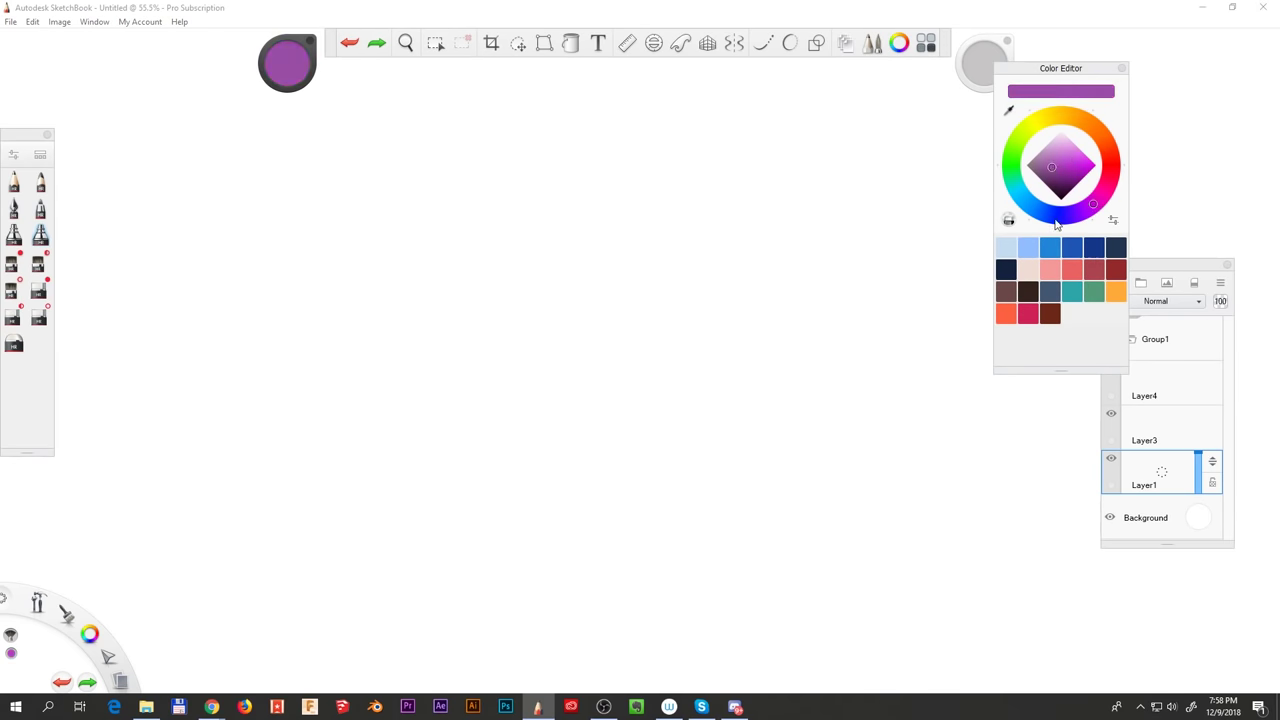
click(1089, 207)
click(1104, 191)
click(1108, 163)
click(1090, 126)
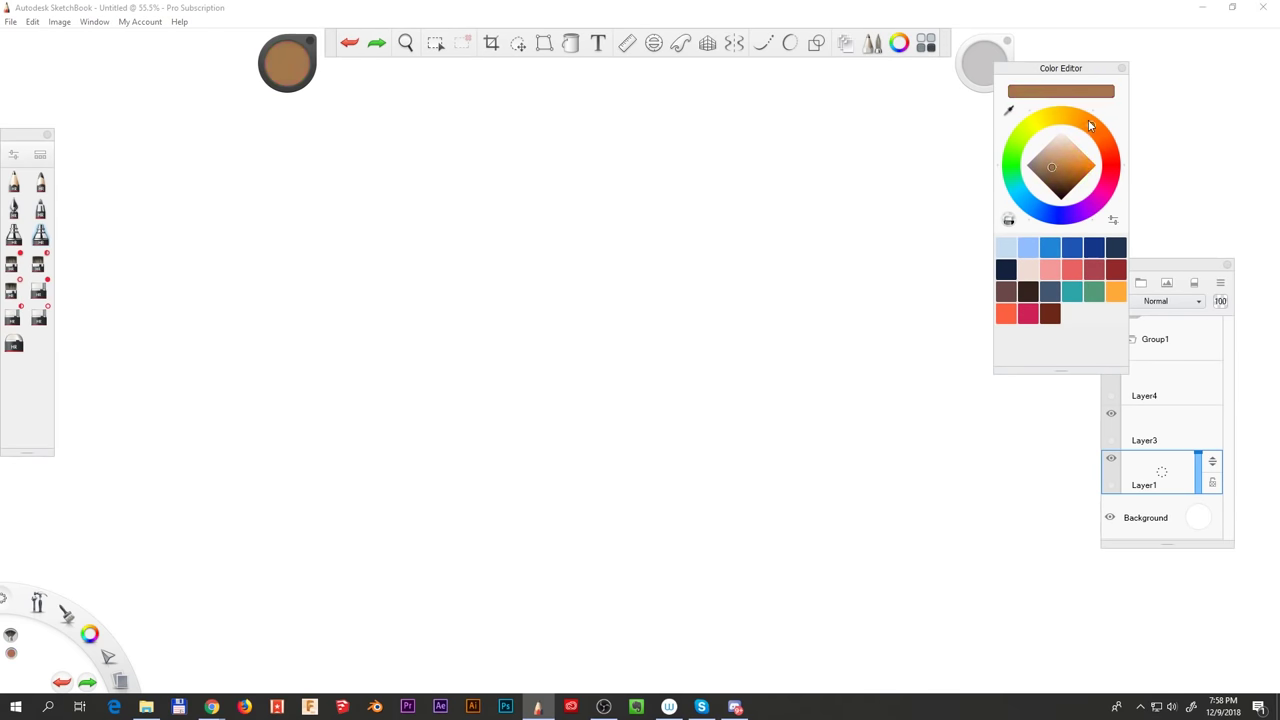
- Choose a medium blue from the color swatches and switch to the Linework Pencil
click(1052, 272)
click(1071, 293)
click(1072, 250)
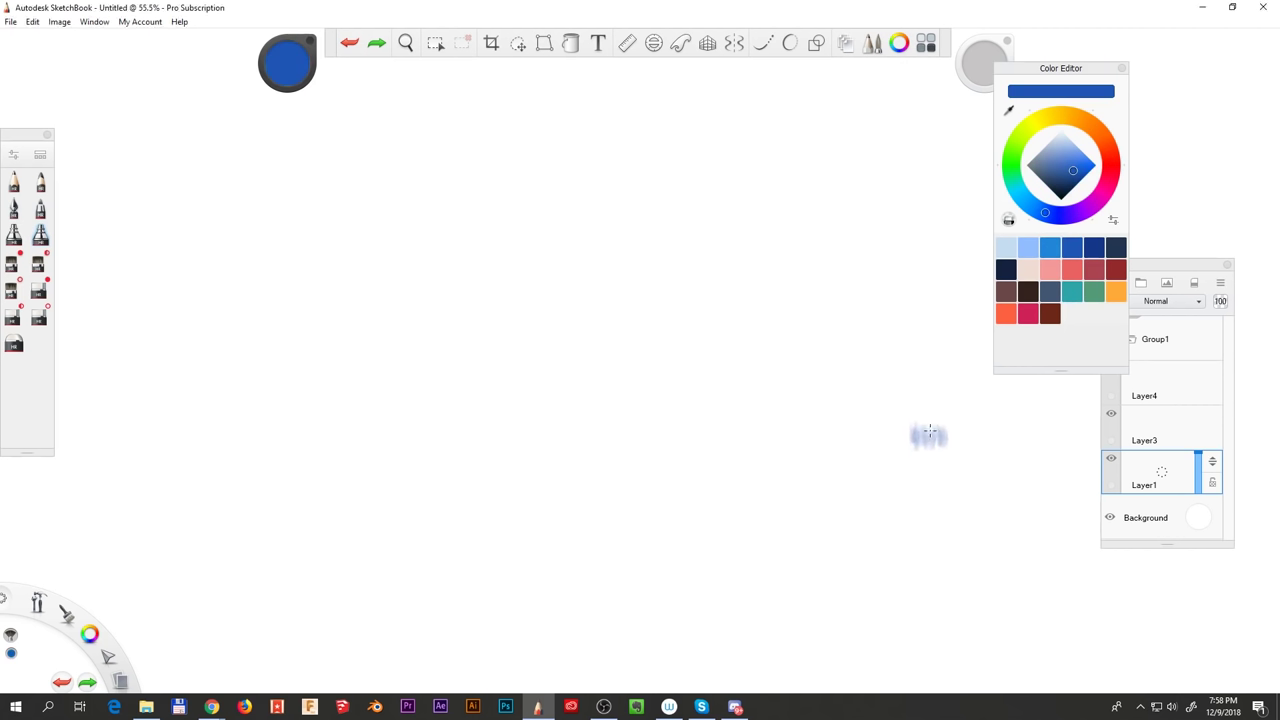
click(14, 181)
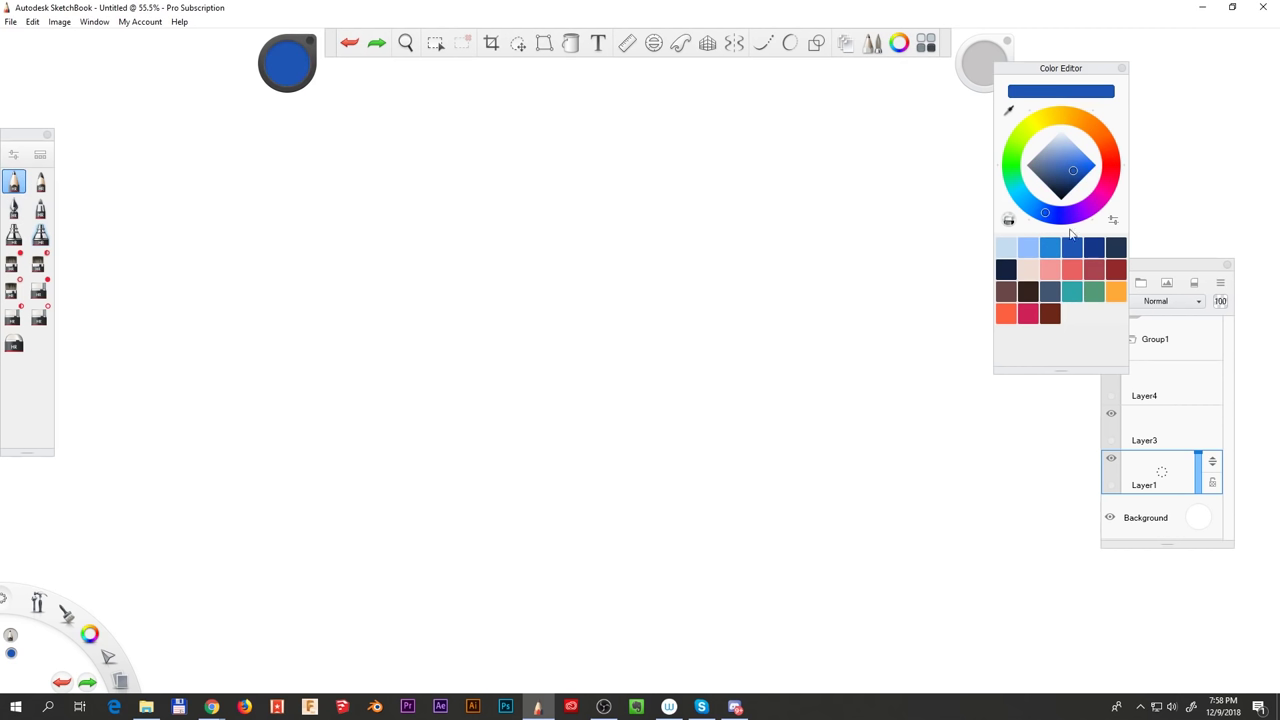
- Activate the color picker and close the Color Editor
click(1009, 113)
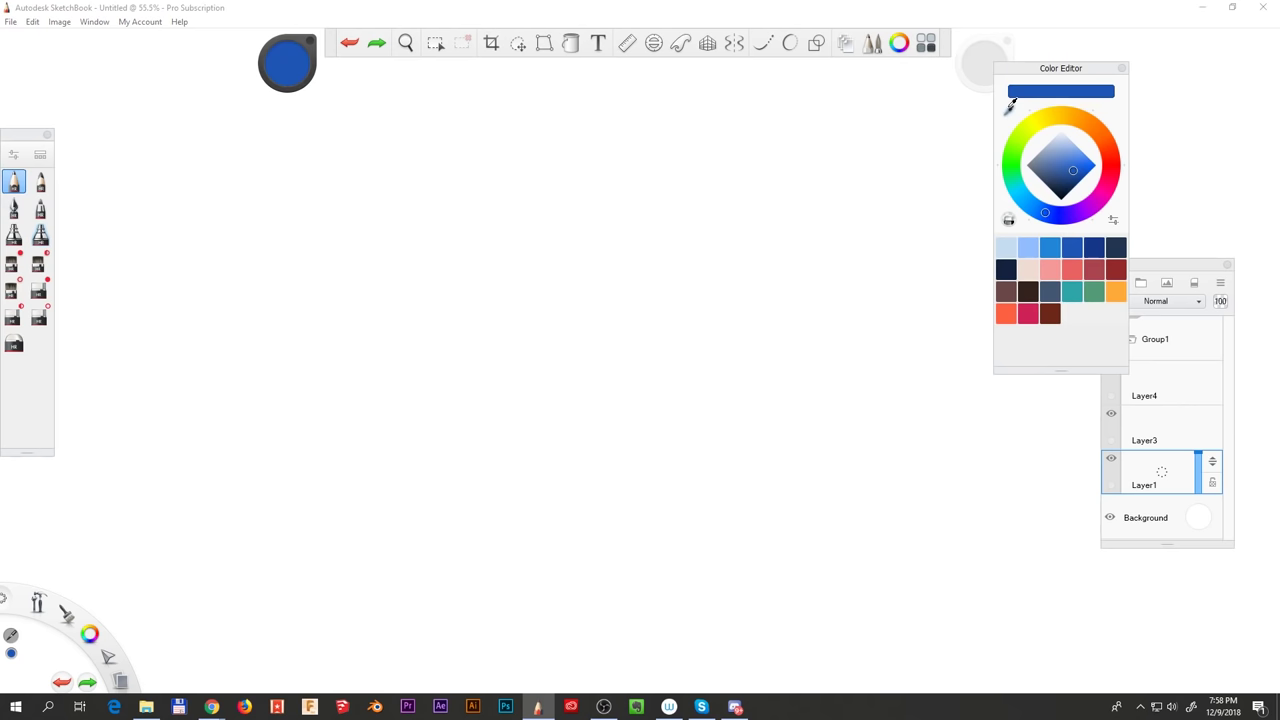
key(m)
click(1122, 68)
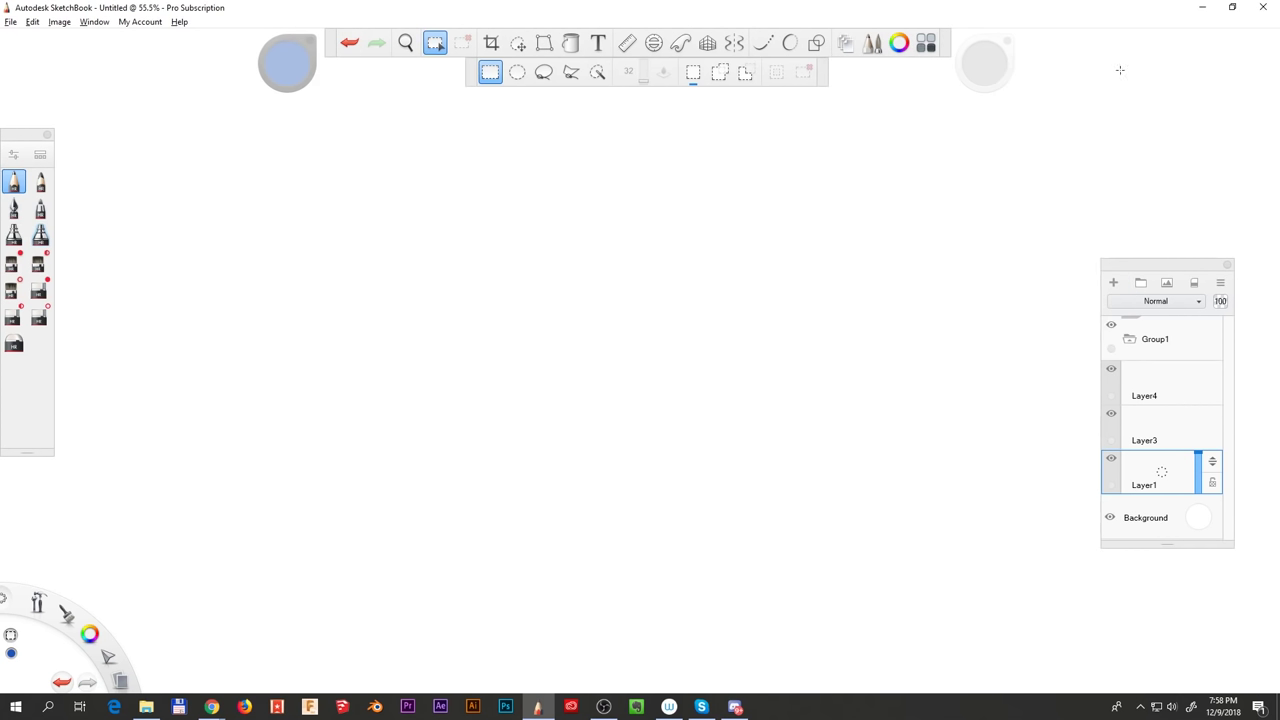
- Open the Copic Library, place it beside the layers and switch it from the Illustration to the Design colors
click(871, 42)
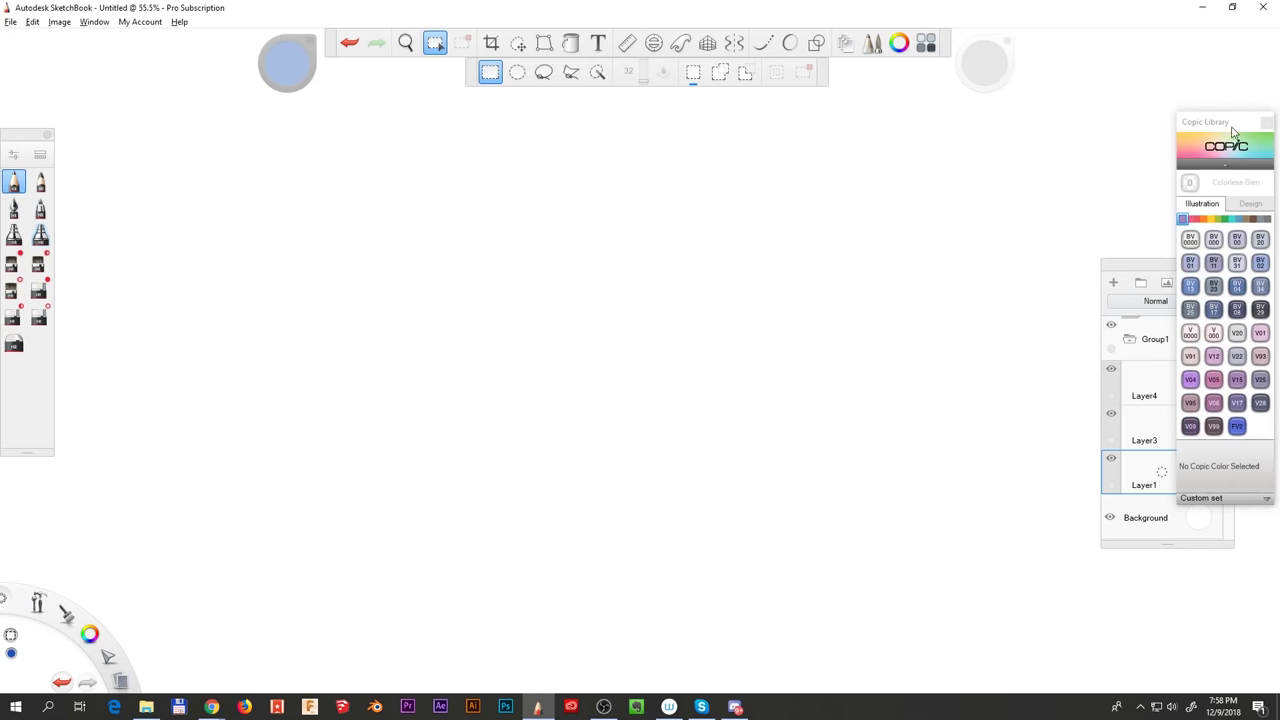
drag(1233, 131, 1041, 205)
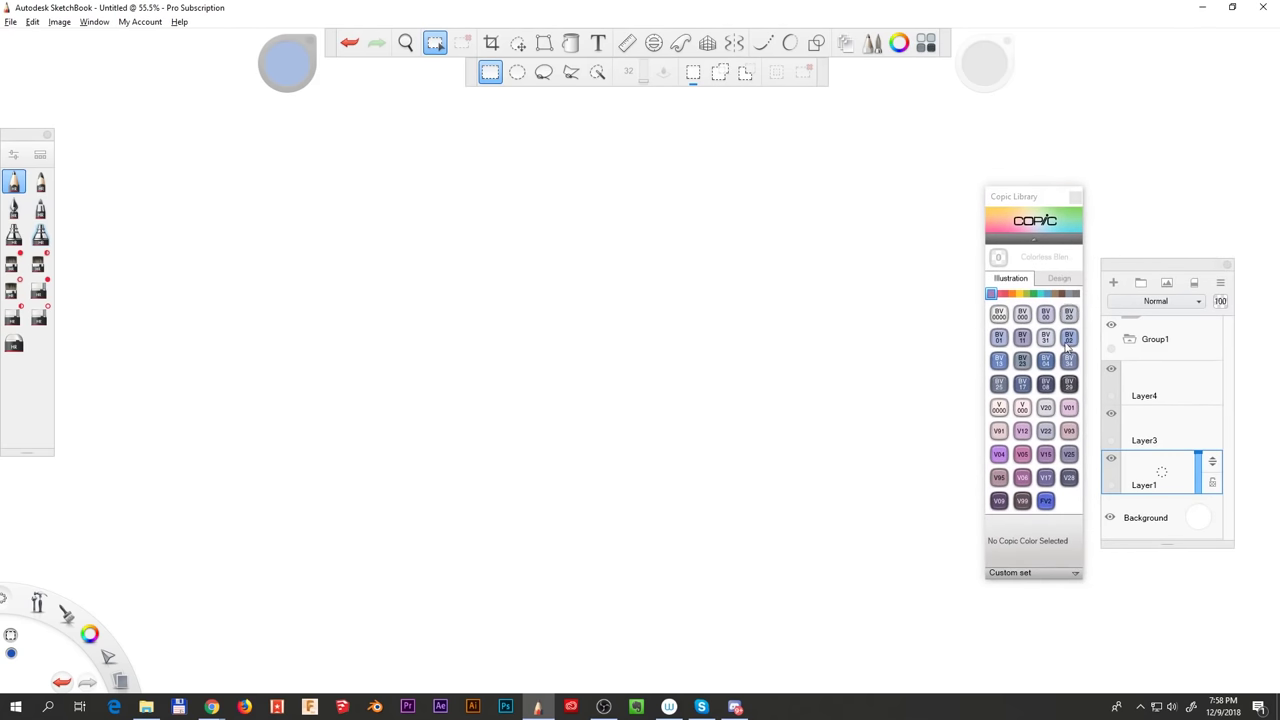
click(1059, 279)
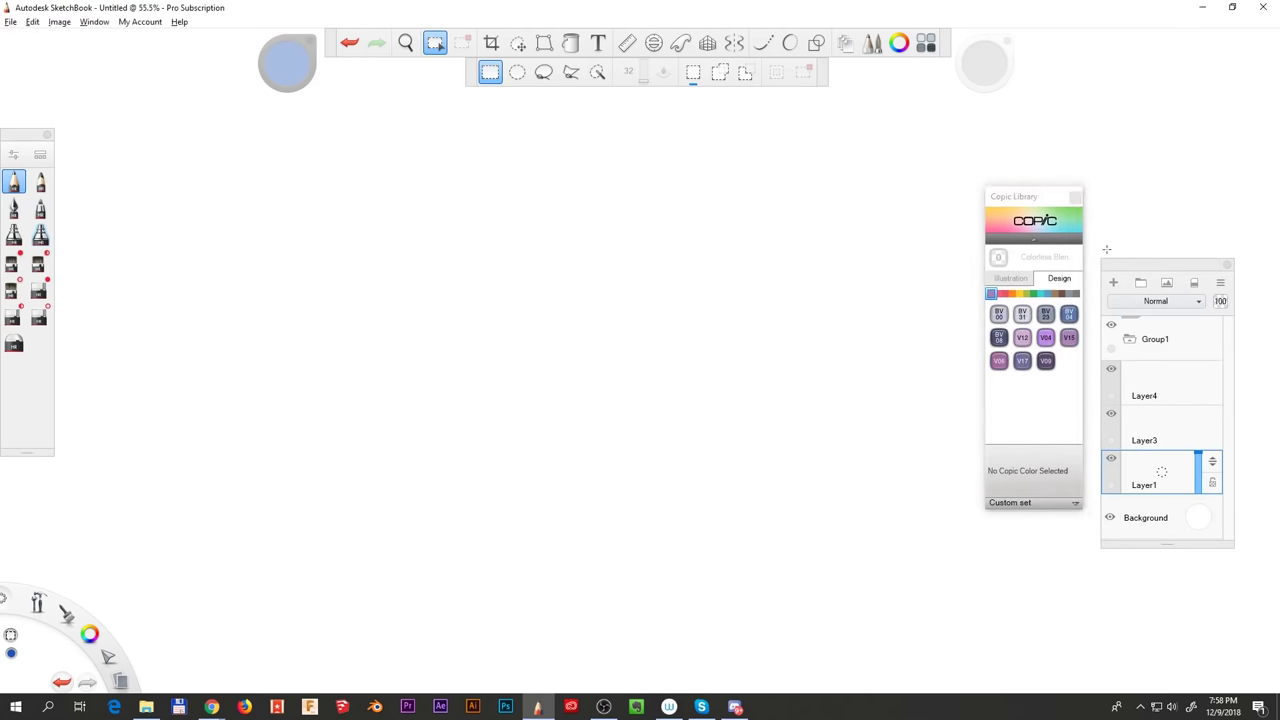
click(1012, 279)
click(1059, 280)
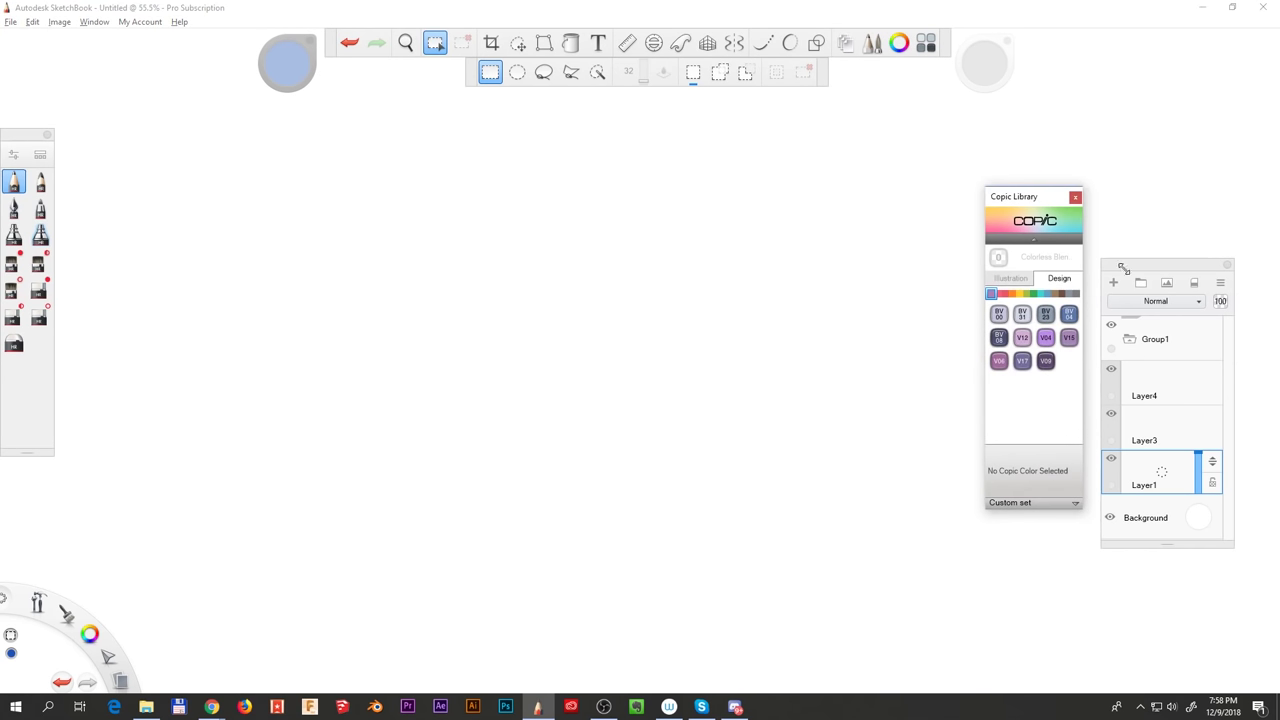
- Compare the gray families in the Copic Design colors, ending on the cool and warm grays
click(1067, 294)
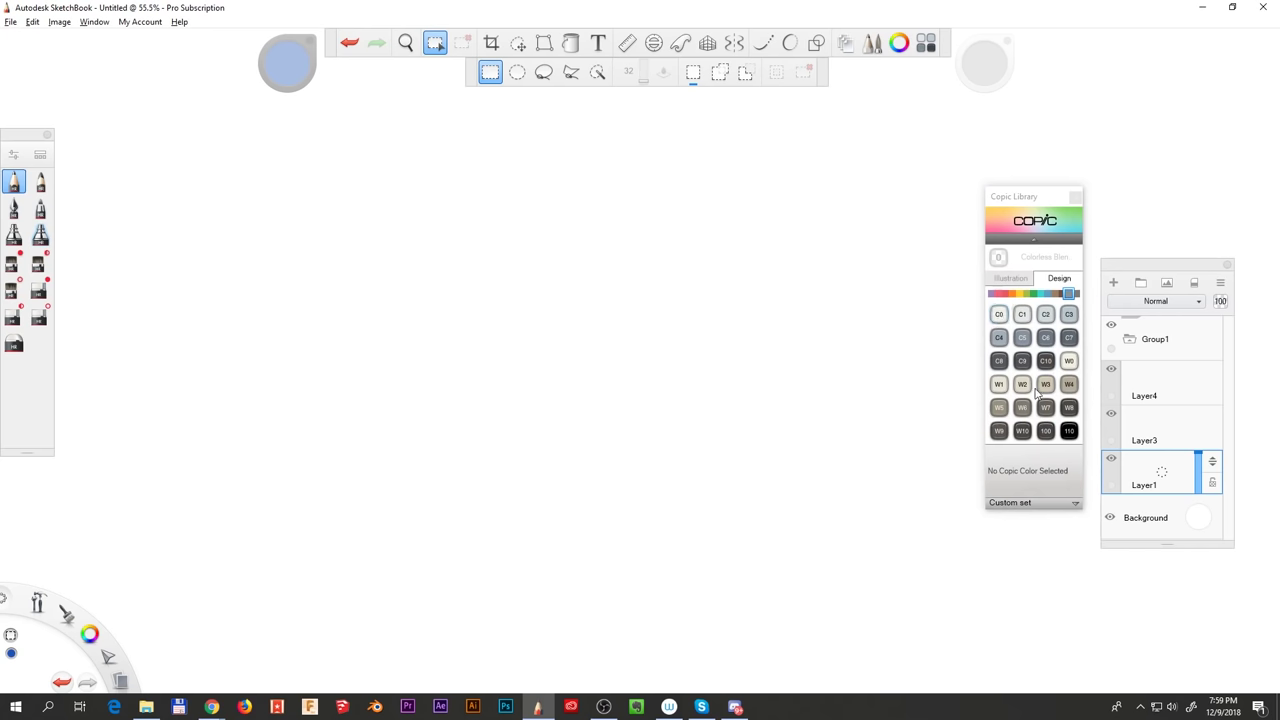
click(1076, 294)
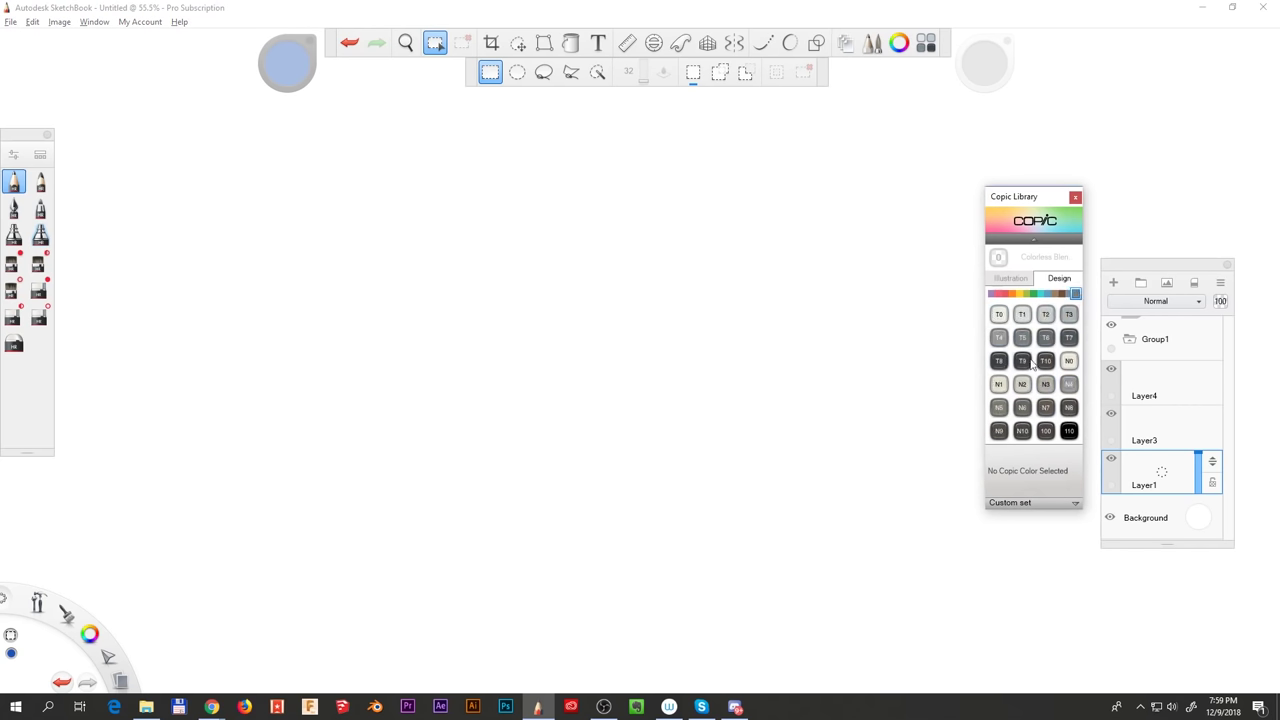
click(1069, 294)
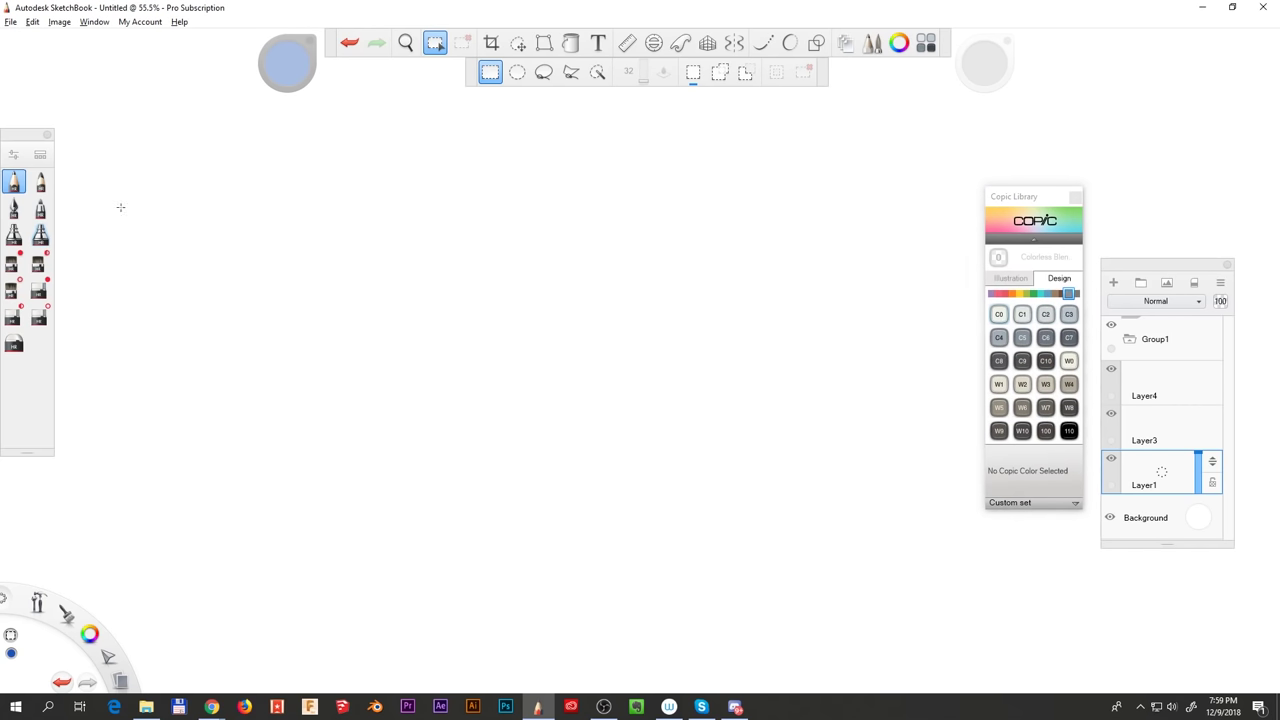
- Draw two near-vertical black lines with the Linework Pencil as the left and front edges of a cube
click(14, 181)
drag(287, 55, 287, 90)
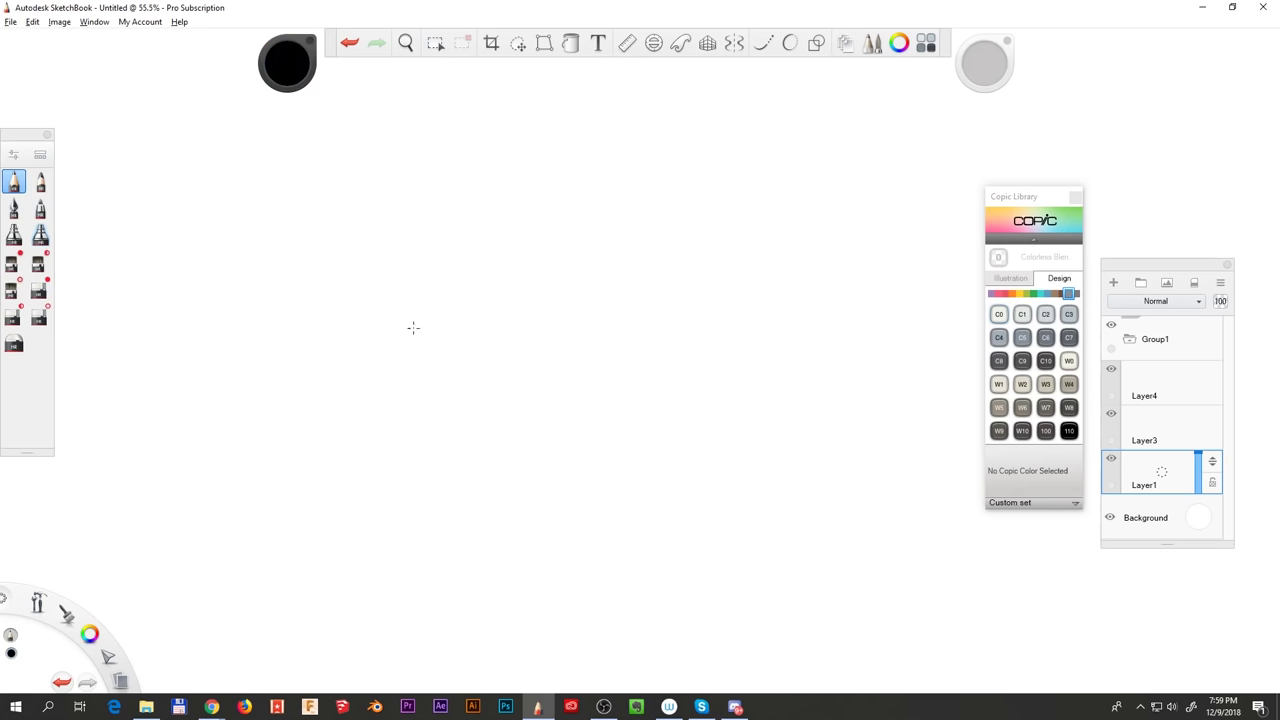
drag(418, 397, 411, 222)
drag(492, 424, 493, 284)
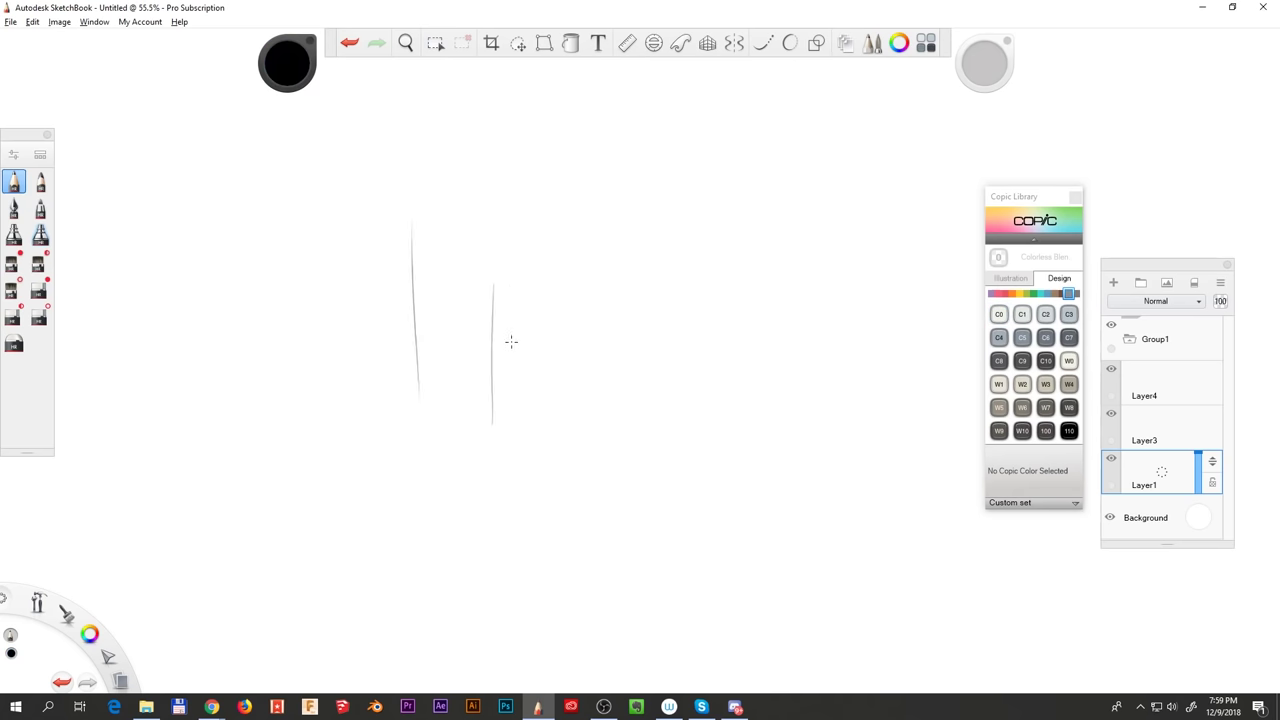
- Sketch the cube's two bottom edges, its right vertical edge and the four edges of its top face
key(space)
drag(511, 340, 556, 345)
drag(613, 403, 634, 489)
drag(462, 604, 666, 443)
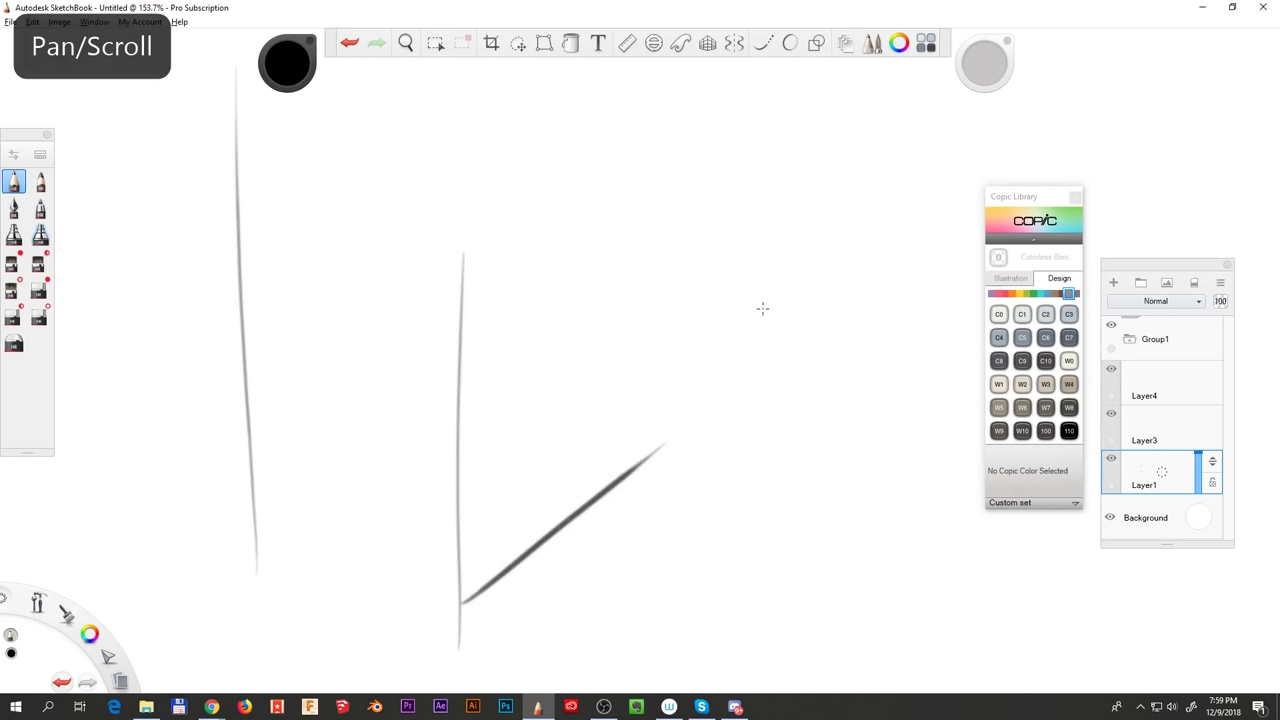
drag(250, 493, 427, 613)
drag(624, 488, 655, 258)
drag(438, 335, 688, 178)
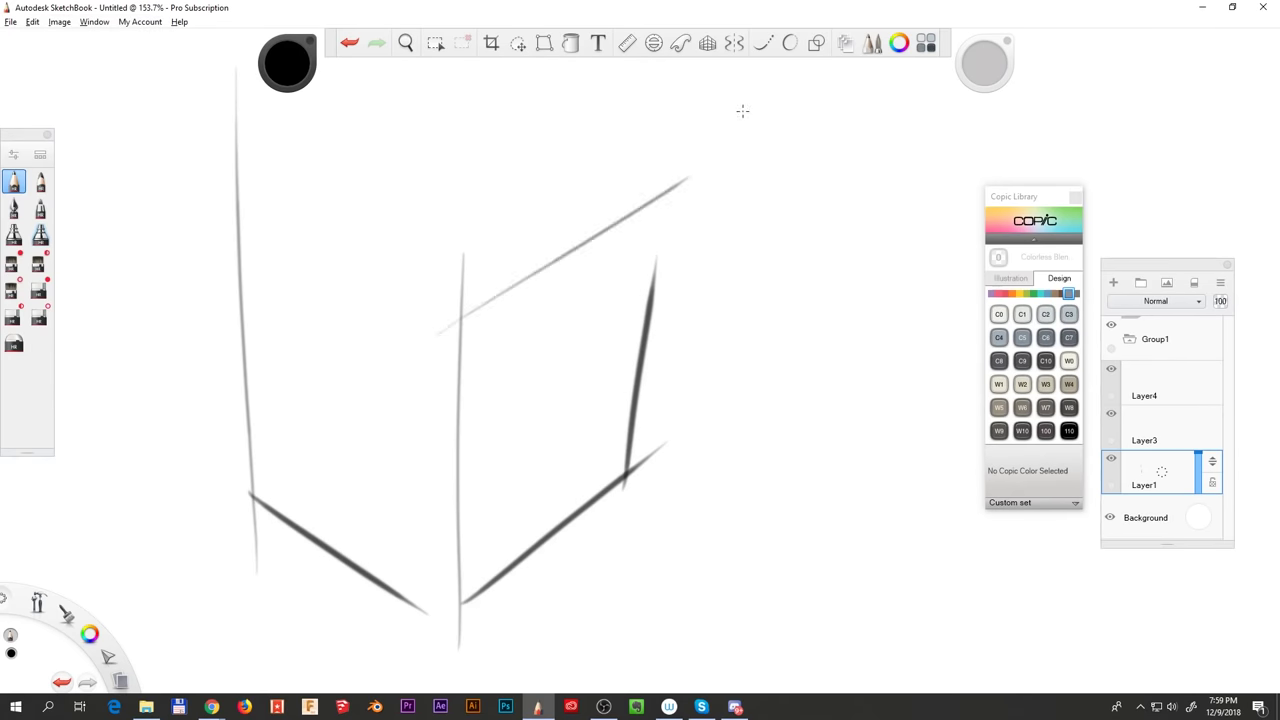
mouse_move(214, 229)
mouse_down()
mouse_move(450, 348)
mouse_move(390, 153)
mouse_move(700, 211)
mouse_up()
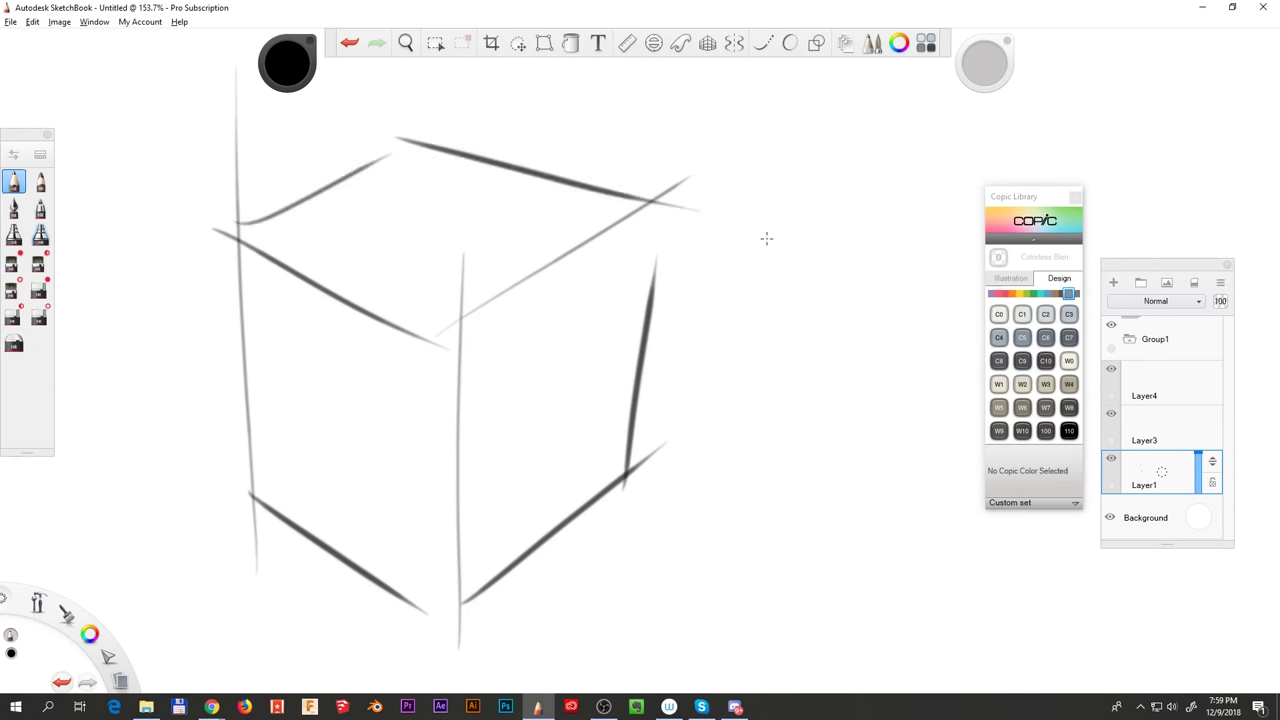
- Reinforce the cube's back top, right and front edges, and draw a small arrow pointing toward the cube from the upper right
drag(210, 237, 505, 104)
mouse_move(413, 130)
mouse_down()
mouse_move(670, 190)
mouse_move(628, 502)
mouse_up()
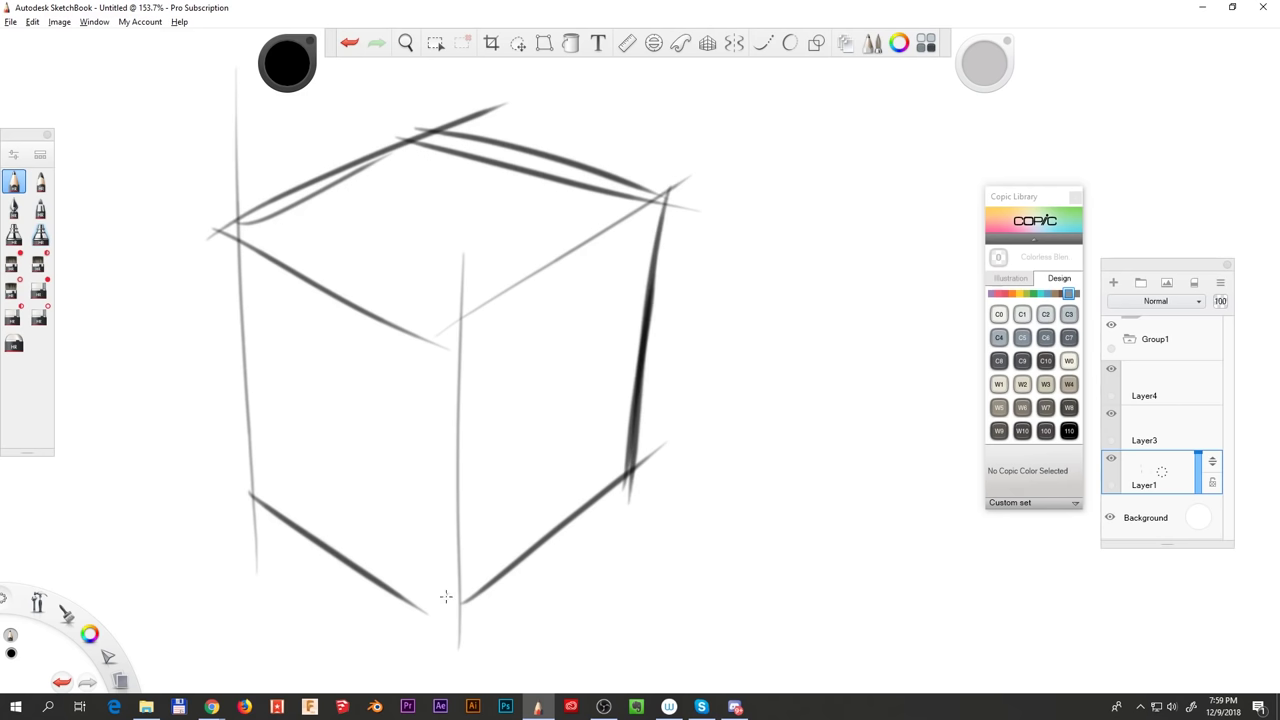
drag(449, 608, 448, 348)
drag(912, 114, 803, 208)
- Shade the cube's left face with Cool Gray No.2 (C2) using the Copic Extra Broad Nib
click(1045, 314)
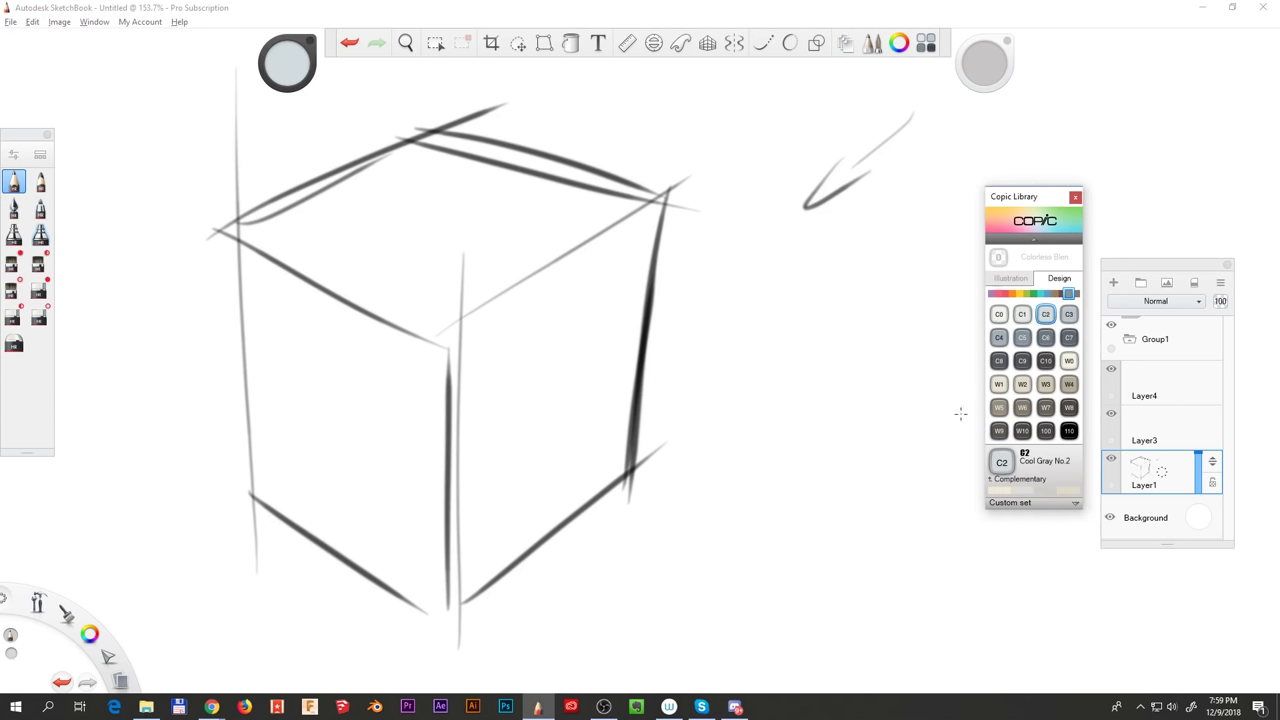
click(40, 156)
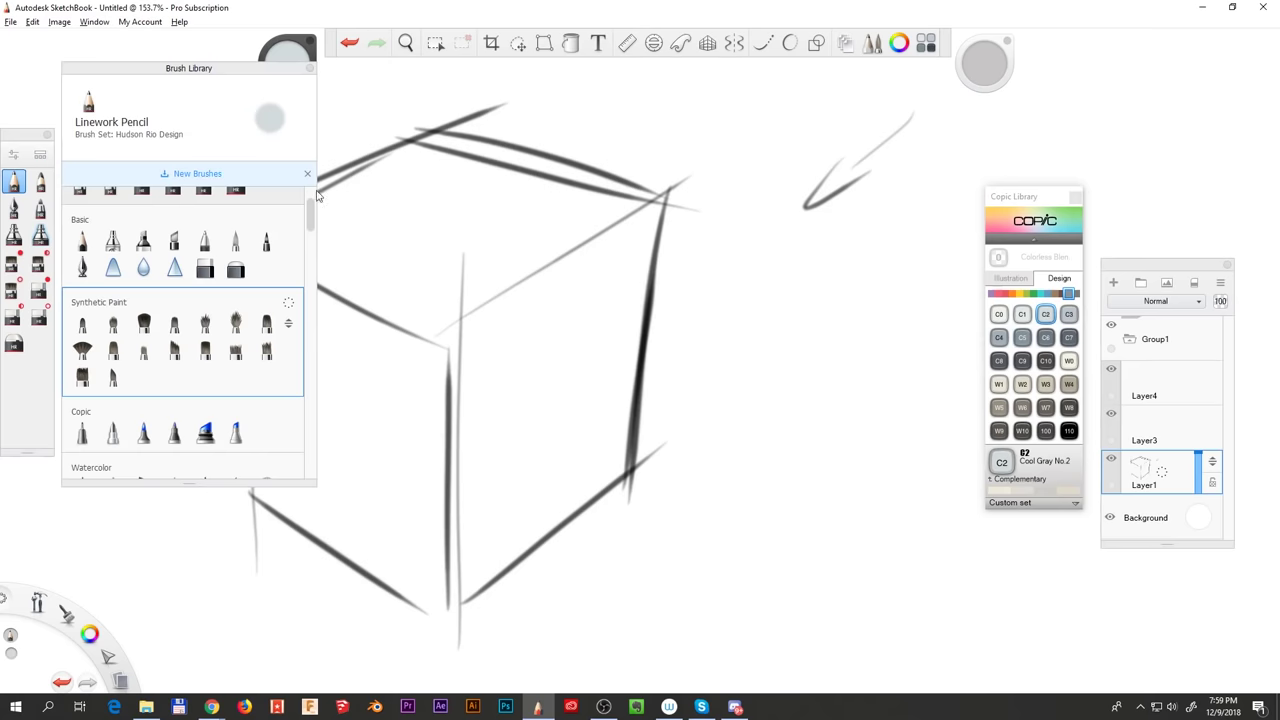
drag(311, 225, 313, 246)
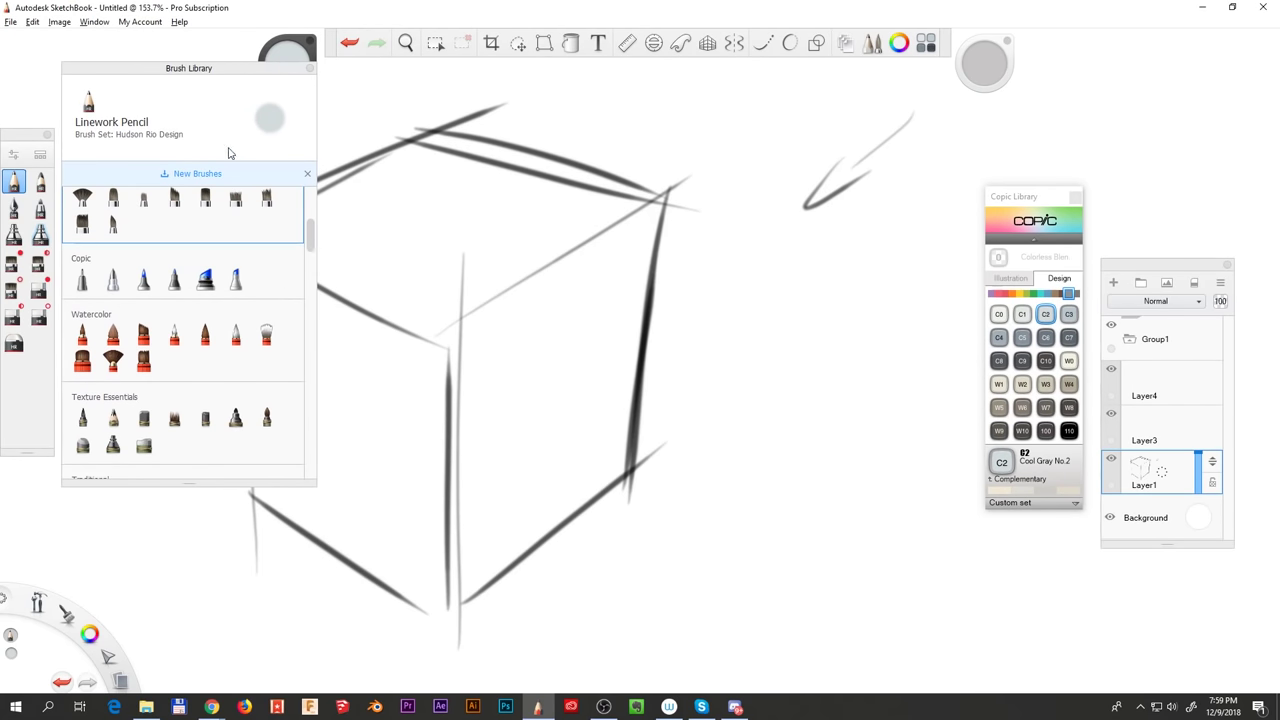
click(205, 280)
key(space)
drag(585, 434, 748, 430)
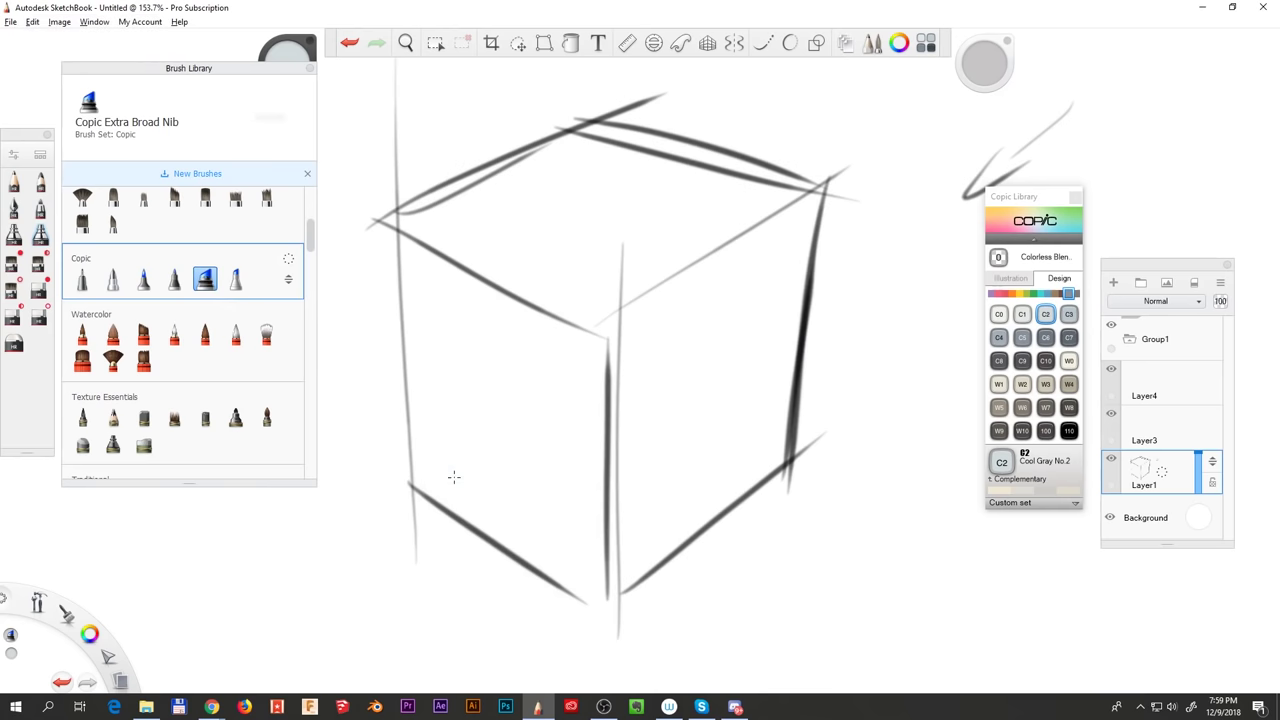
drag(451, 477, 453, 477)
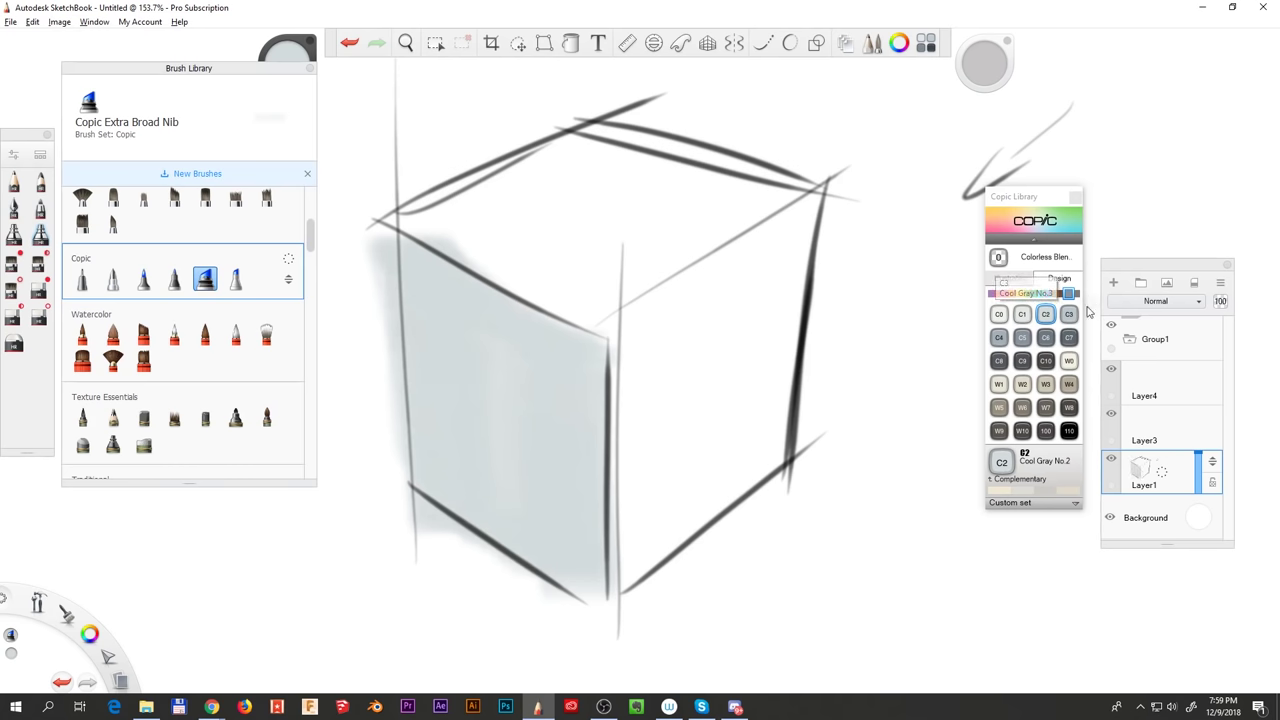
- Darken the cube's left face with Cool Gray No.4 (C4)
click(999, 337)
mouse_move(500, 463)
mouse_down()
mouse_move(460, 440)
mouse_move(490, 480)
mouse_move(540, 450)
mouse_move(590, 470)
mouse_move(460, 440)
mouse_move(470, 300)
mouse_move(612, 500)
mouse_move(400, 440)
mouse_move(380, 347)
mouse_up()
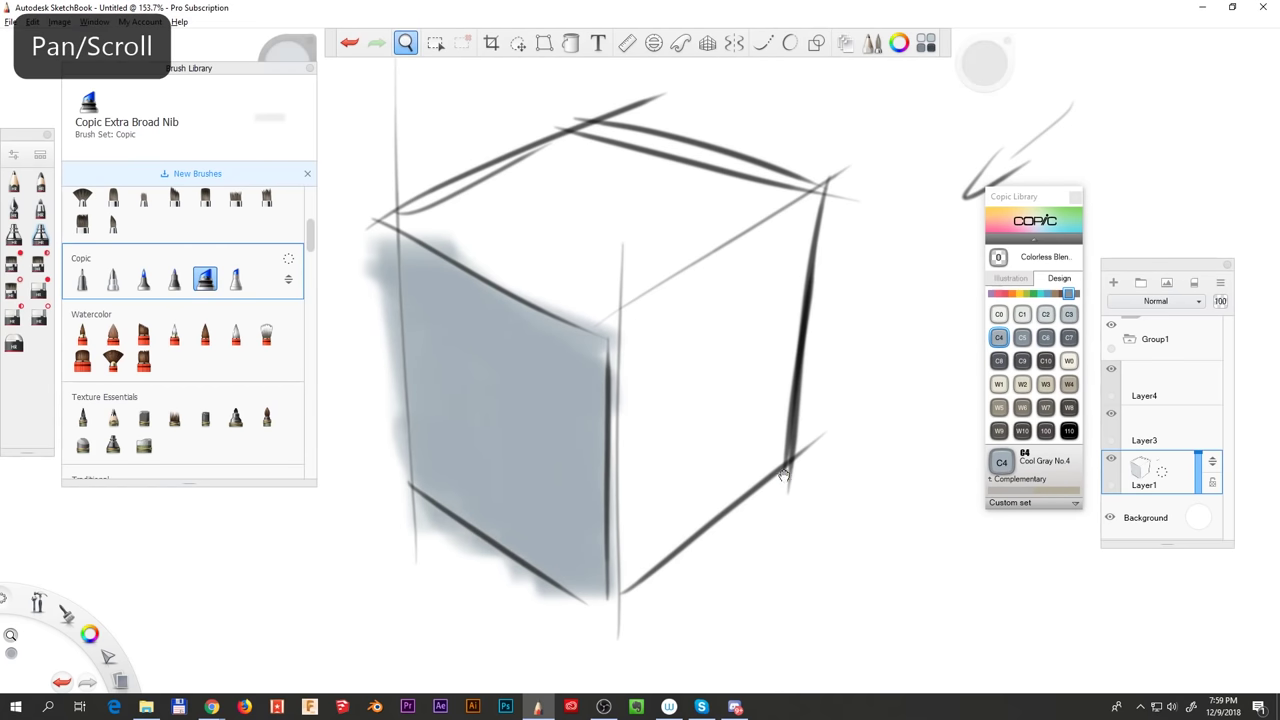
- Shade the cube's right face with Cool Gray No.2 (C2)
drag(674, 246, 606, 331)
click(1047, 316)
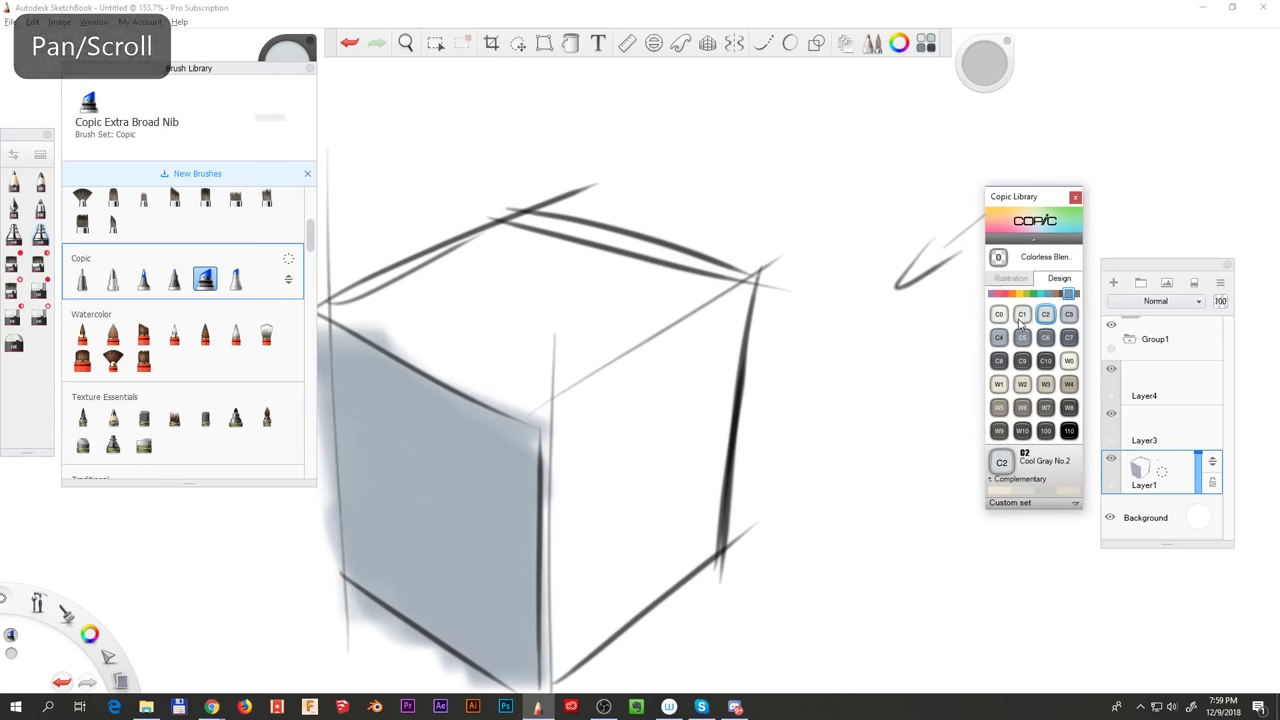
mouse_move(569, 414)
mouse_down()
mouse_move(560, 560)
mouse_move(600, 640)
mouse_move(660, 380)
mouse_up()
mouse_move(650, 600)
mouse_down()
mouse_move(730, 350)
mouse_move(680, 330)
mouse_move(590, 380)
mouse_move(760, 295)
mouse_up()
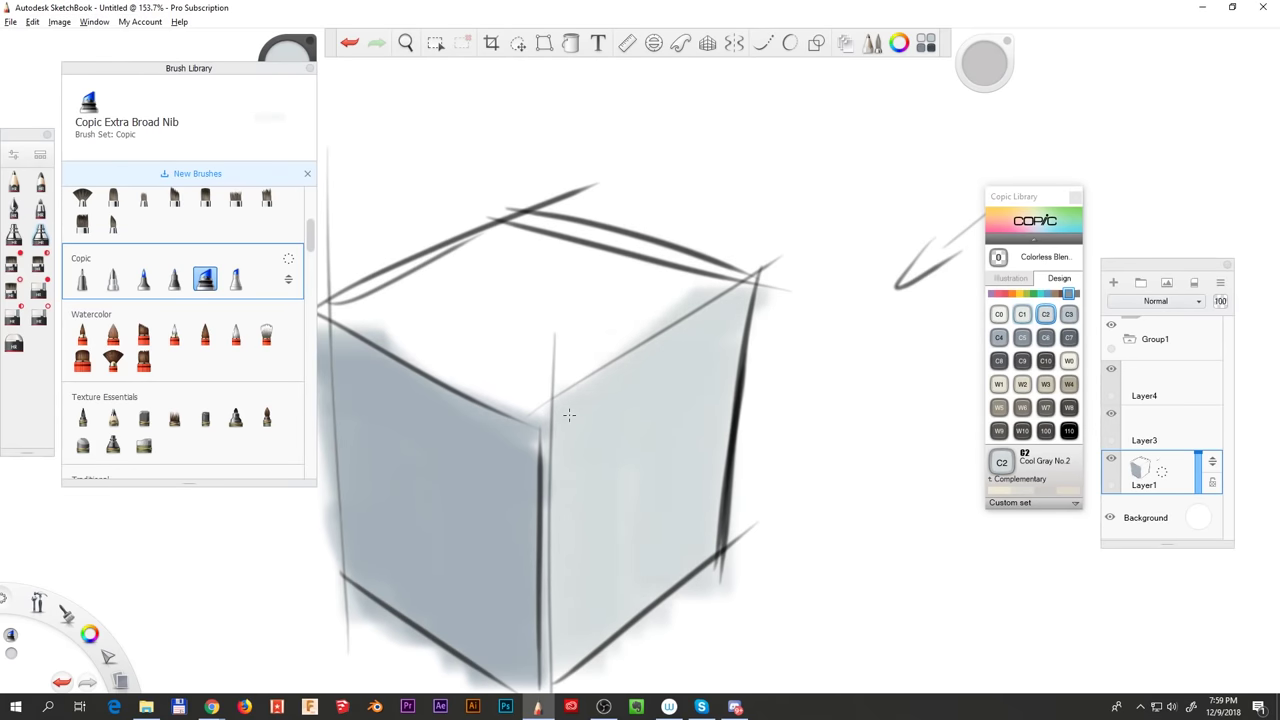
click(999, 314)
drag(526, 289, 541, 280)
drag(680, 280, 490, 400)
click(349, 43)
- Shade the cube's top face with Cool Gray No.1 (C1)
click(1016, 316)
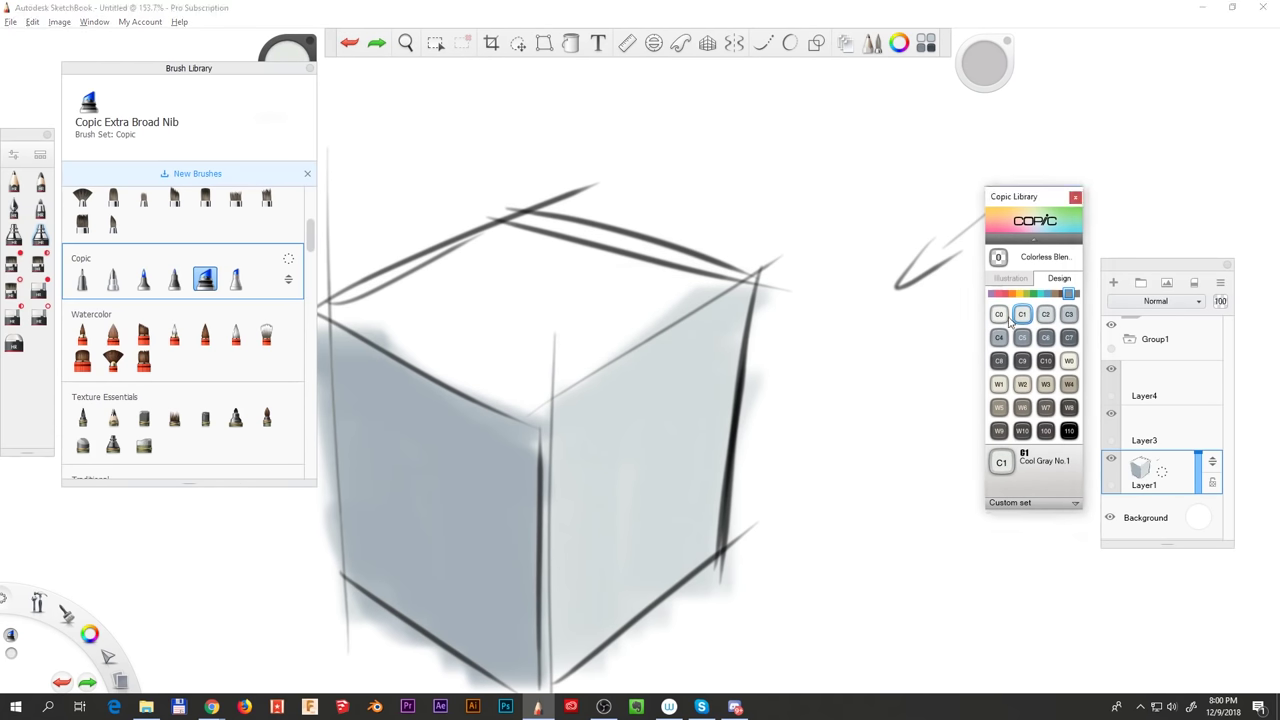
mouse_move(702, 273)
mouse_down()
mouse_move(560, 366)
mouse_move(490, 375)
mouse_move(400, 310)
mouse_move(345, 295)
mouse_up()
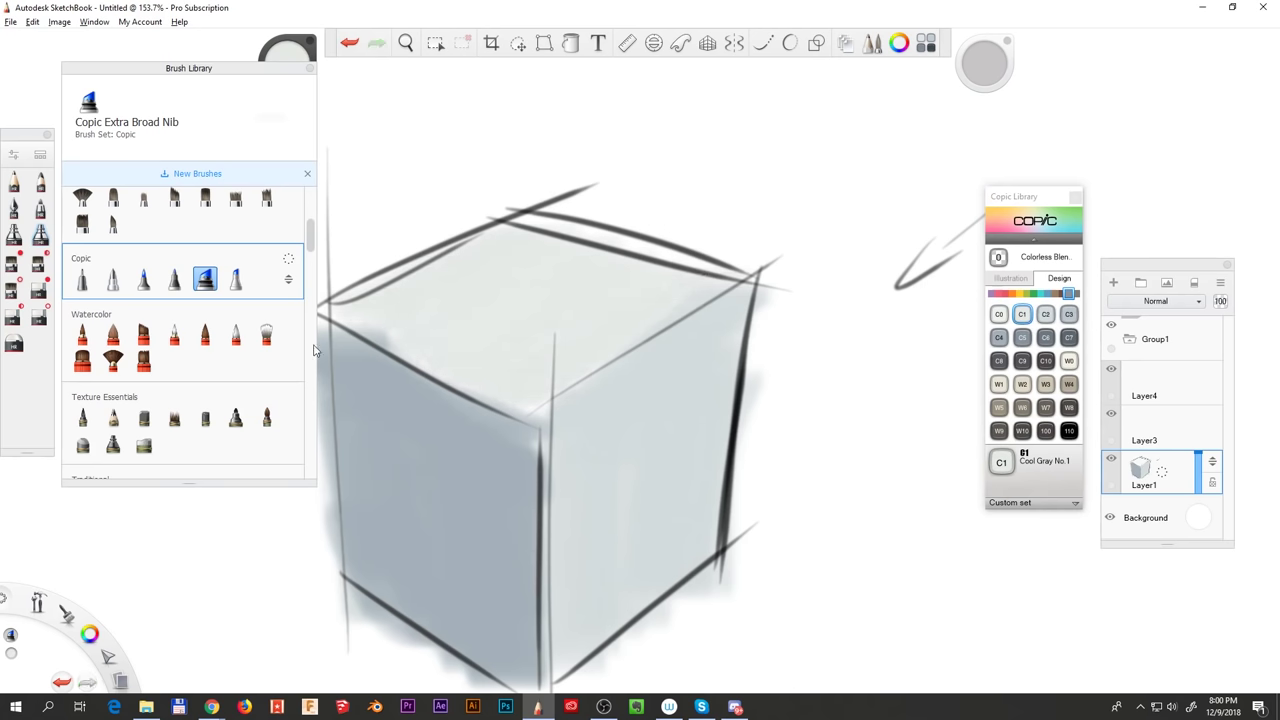
- Darken the cube's right face with Copic color C3 using the Copic Extra Broad Nib
click(1046, 315)
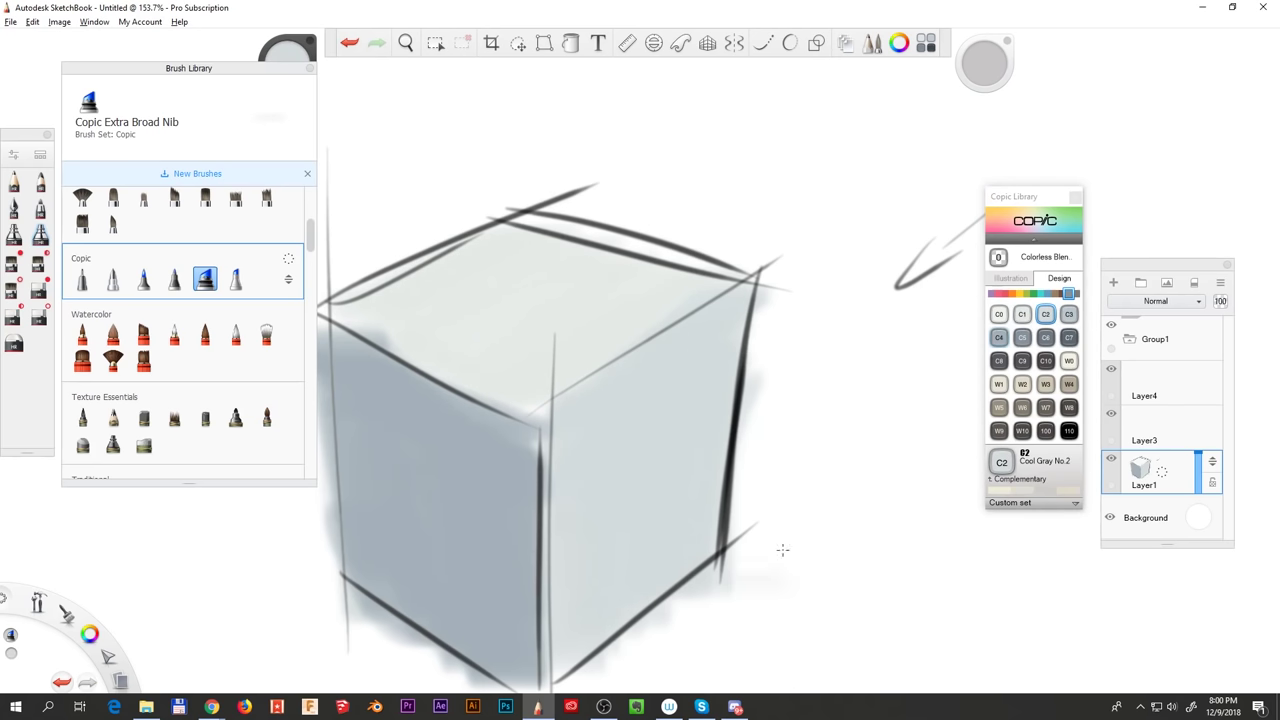
click(1068, 315)
mouse_move(574, 425)
mouse_down()
mouse_move(610, 640)
mouse_move(660, 380)
mouse_move(725, 355)
mouse_up()
drag(722, 545, 750, 312)
mouse_move(547, 408)
mouse_down()
mouse_move(582, 664)
mouse_move(753, 349)
mouse_up()
drag(755, 513, 892, 406)
- Darken the cube's left face with Cool Gray No.5 (C5)
click(1021, 338)
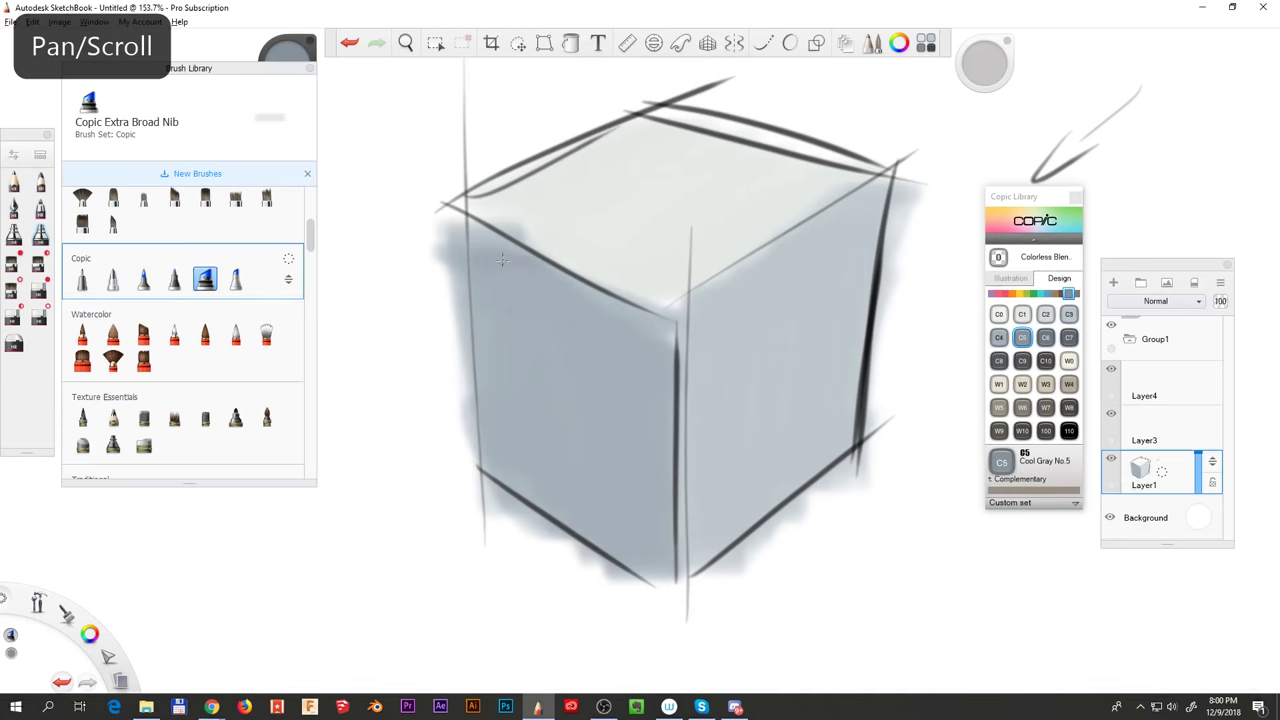
mouse_move(465, 250)
mouse_down()
mouse_move(550, 515)
mouse_move(600, 300)
mouse_move(655, 555)
mouse_up()
drag(615, 360, 684, 325)
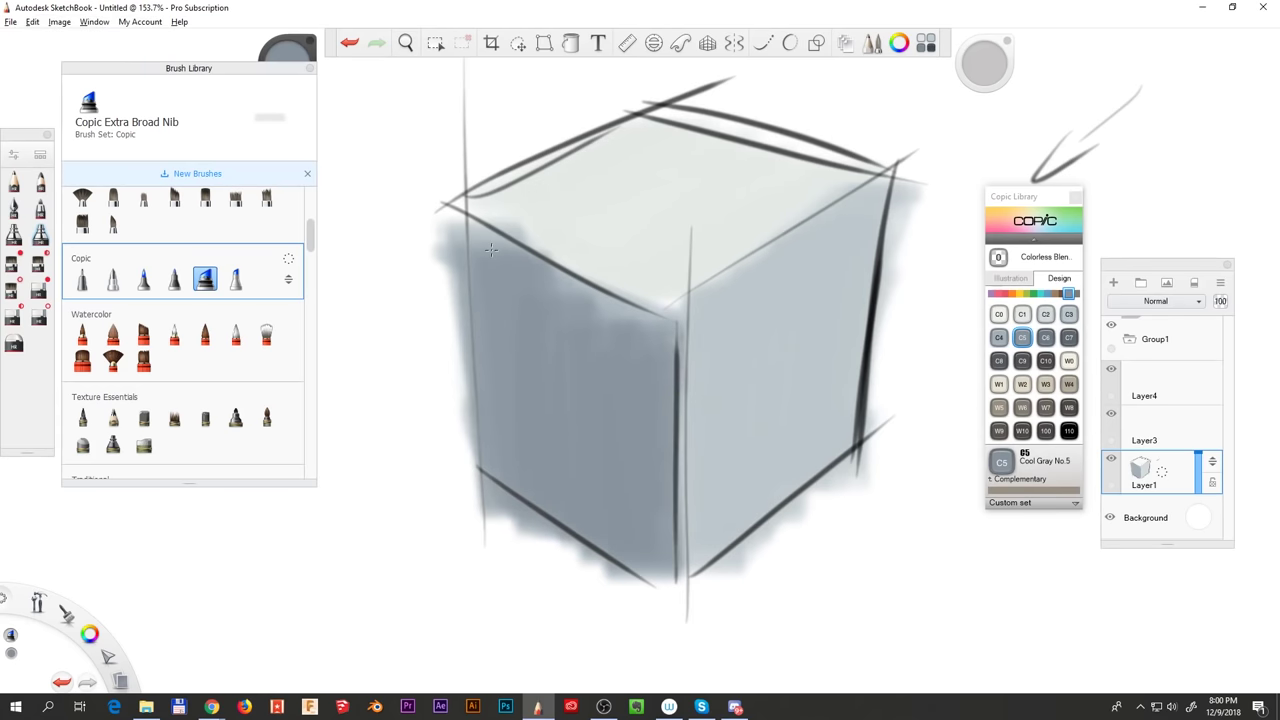
drag(491, 250, 664, 332)
key(space)
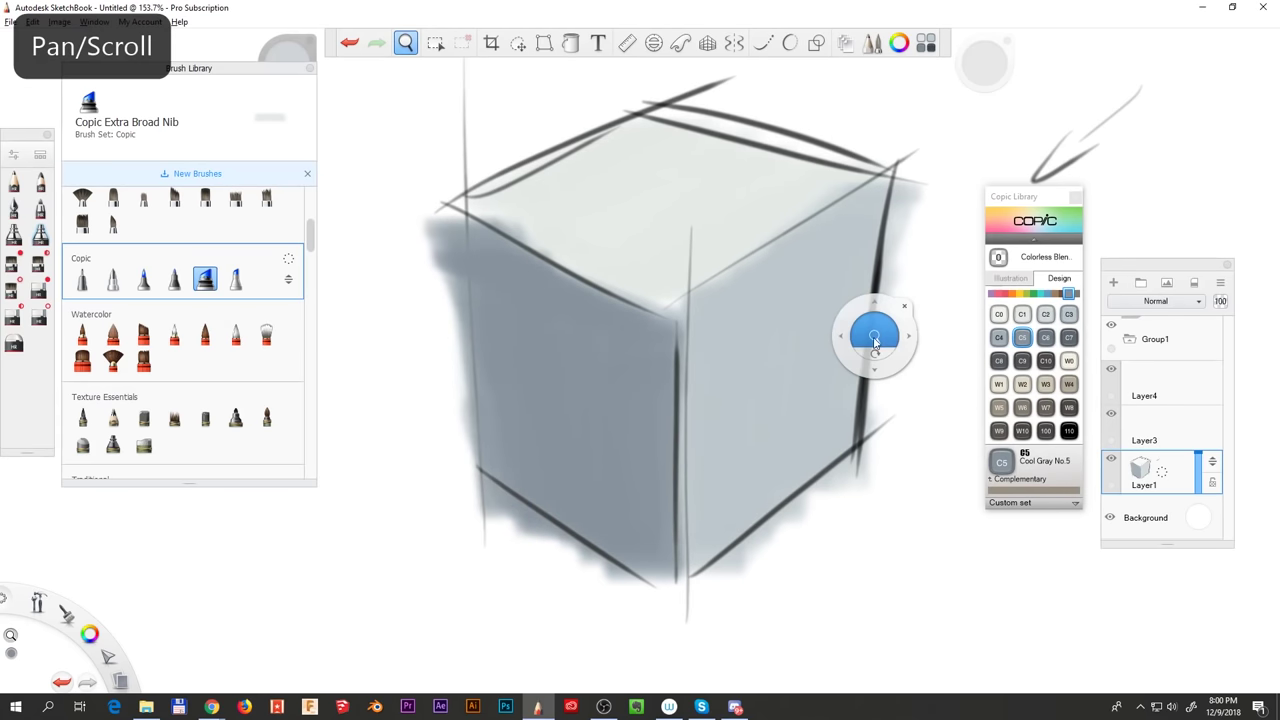
mouse_move(875, 340)
mouse_down()
mouse_move(788, 433)
mouse_move(701, 465)
mouse_up()
key(space)
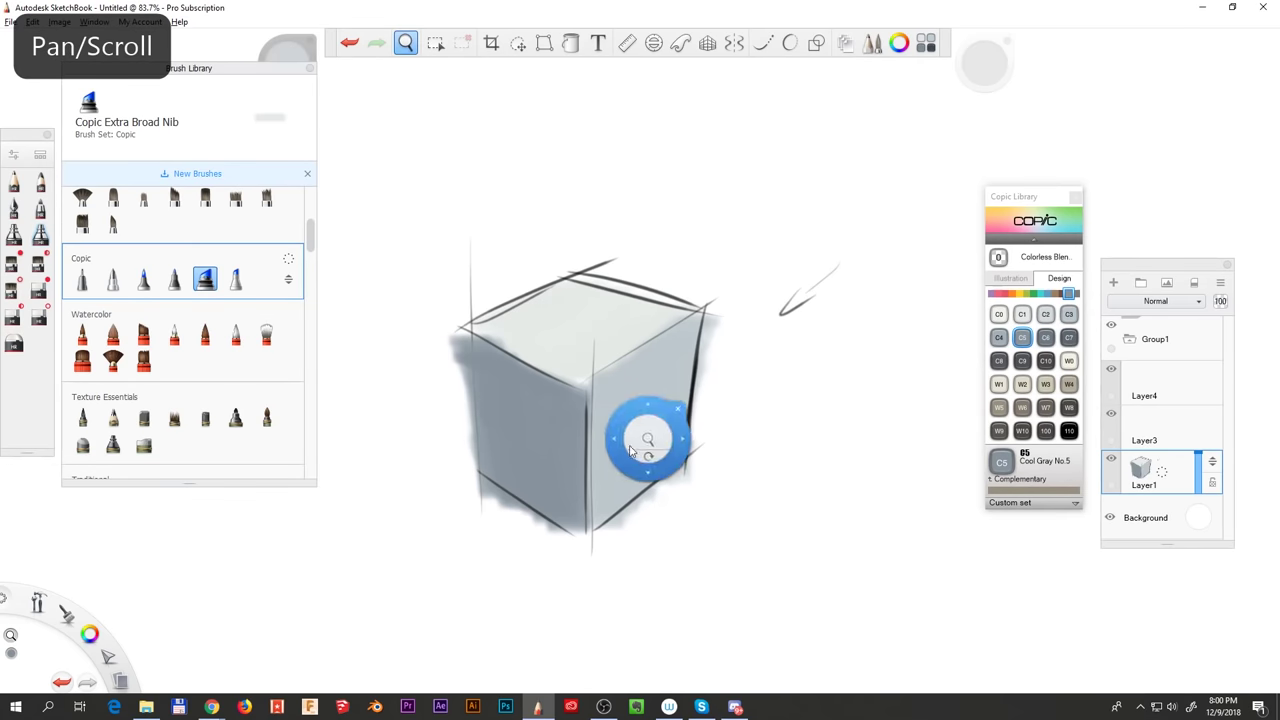
drag(651, 437, 700, 415)
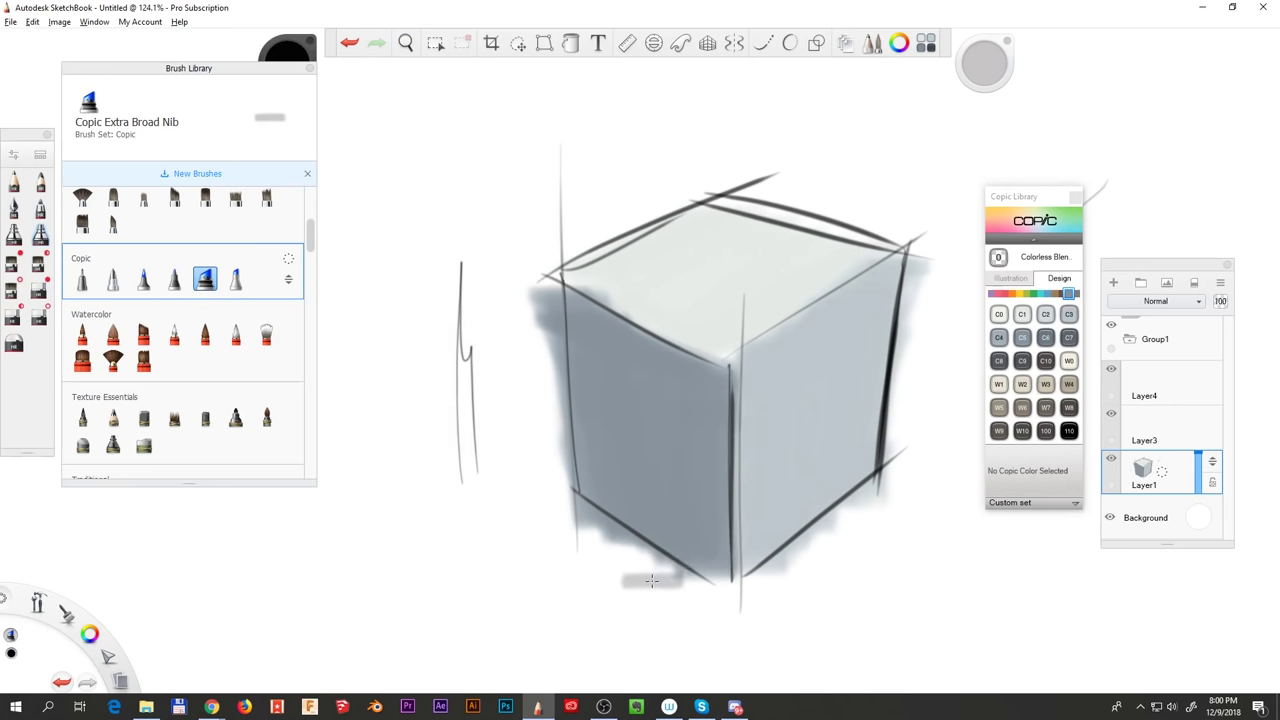
- Lasso the whole cube drawing on Layer1, delete it and clear the selection
key(space)
drag(908, 371, 643, 473)
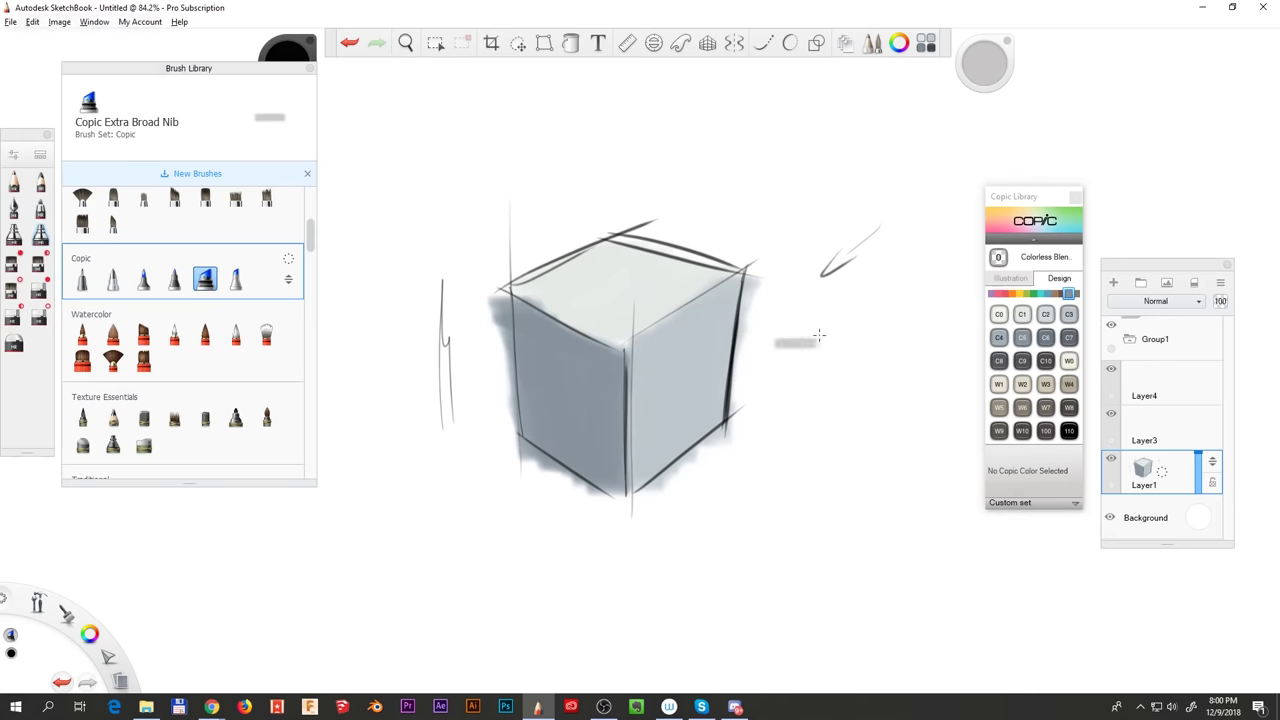
key(m)
mouse_move(772, 550)
mouse_down()
mouse_move(782, 536)
mouse_move(657, 566)
mouse_up()
key(Delete)
key(ctrl+d)
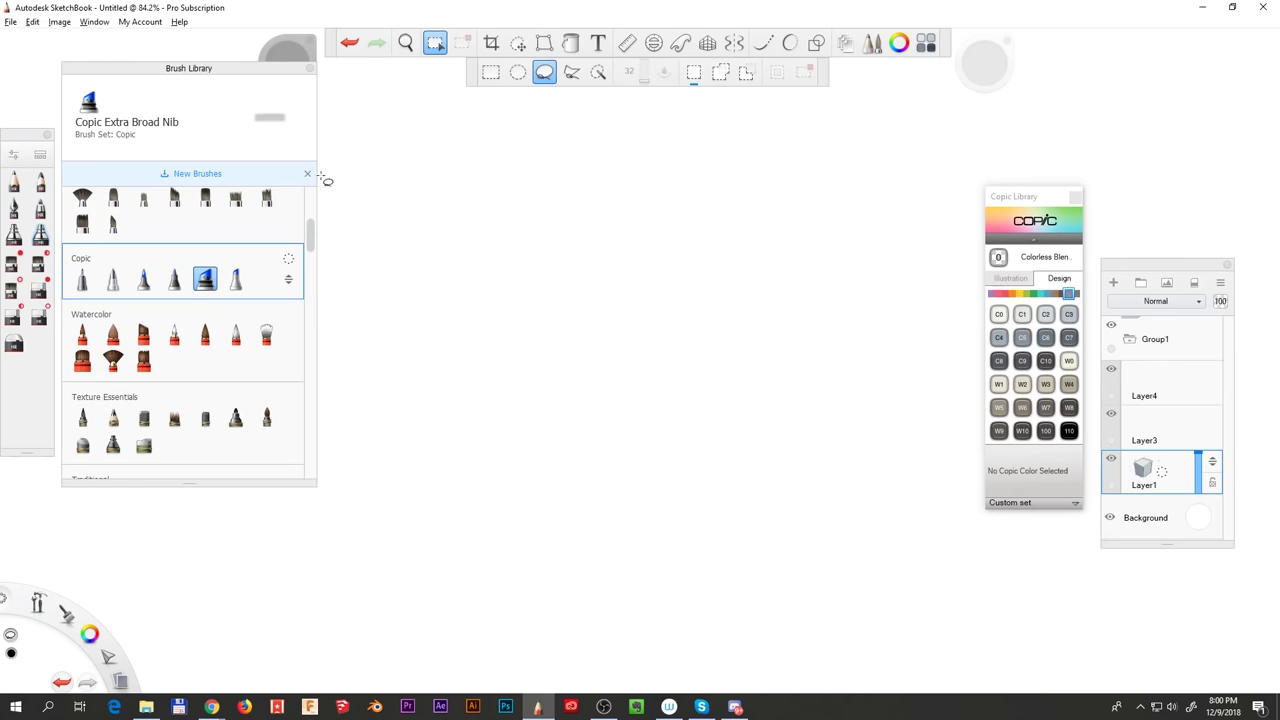
- Duplicate the Basic set's Pencil brush and move the copy into the Hudson Rio Design set
drag(311, 240, 311, 200)
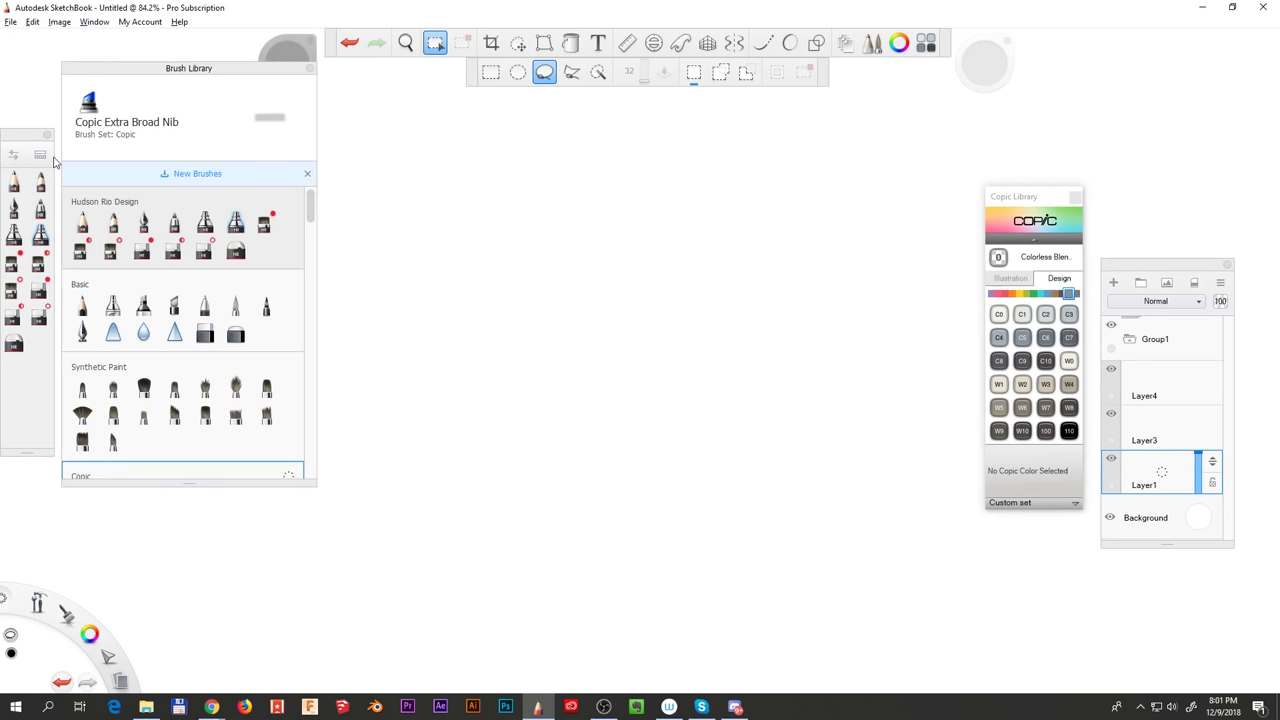
click(81, 308)
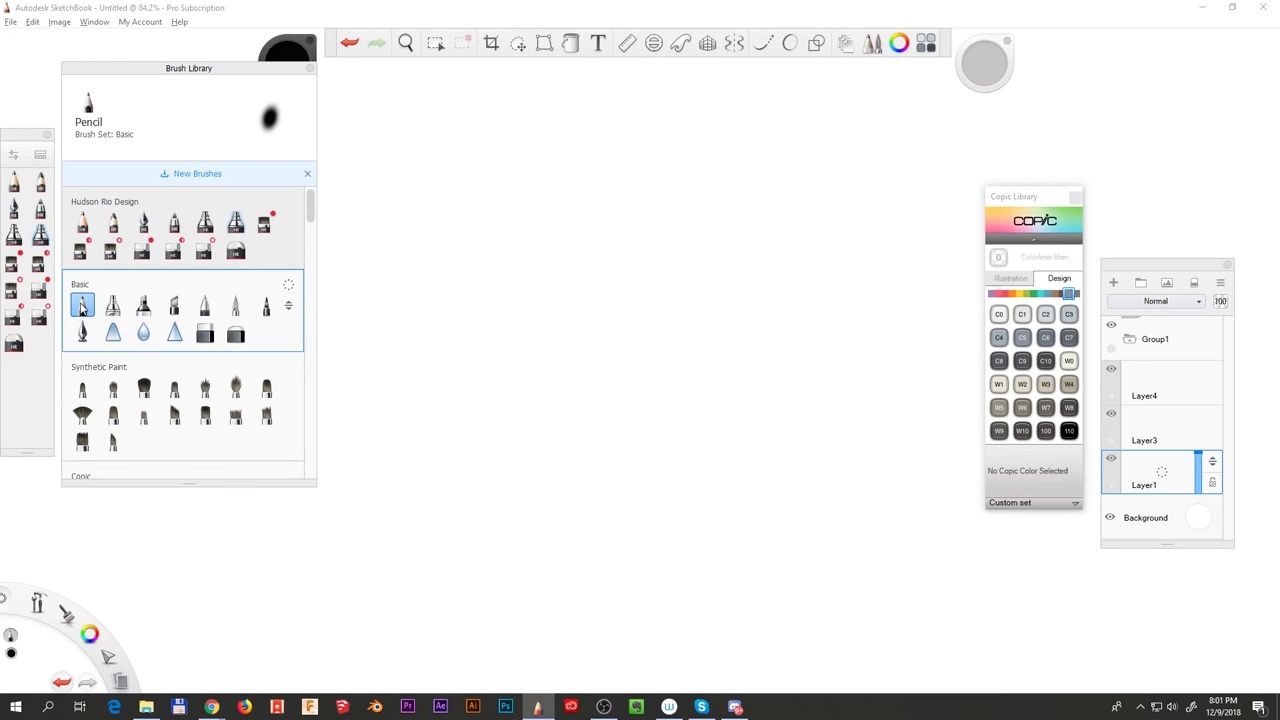
scroll(120, 318, down, 1)
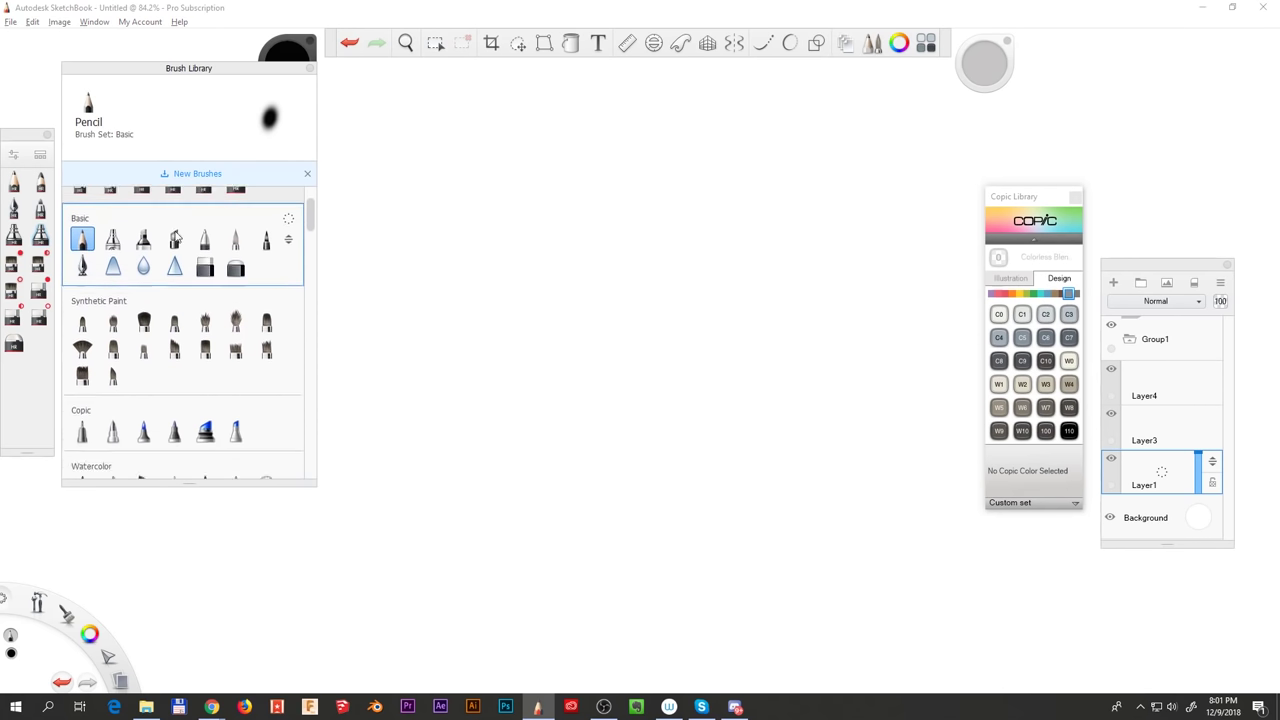
scroll(150, 332, up, 1)
key(Tab)
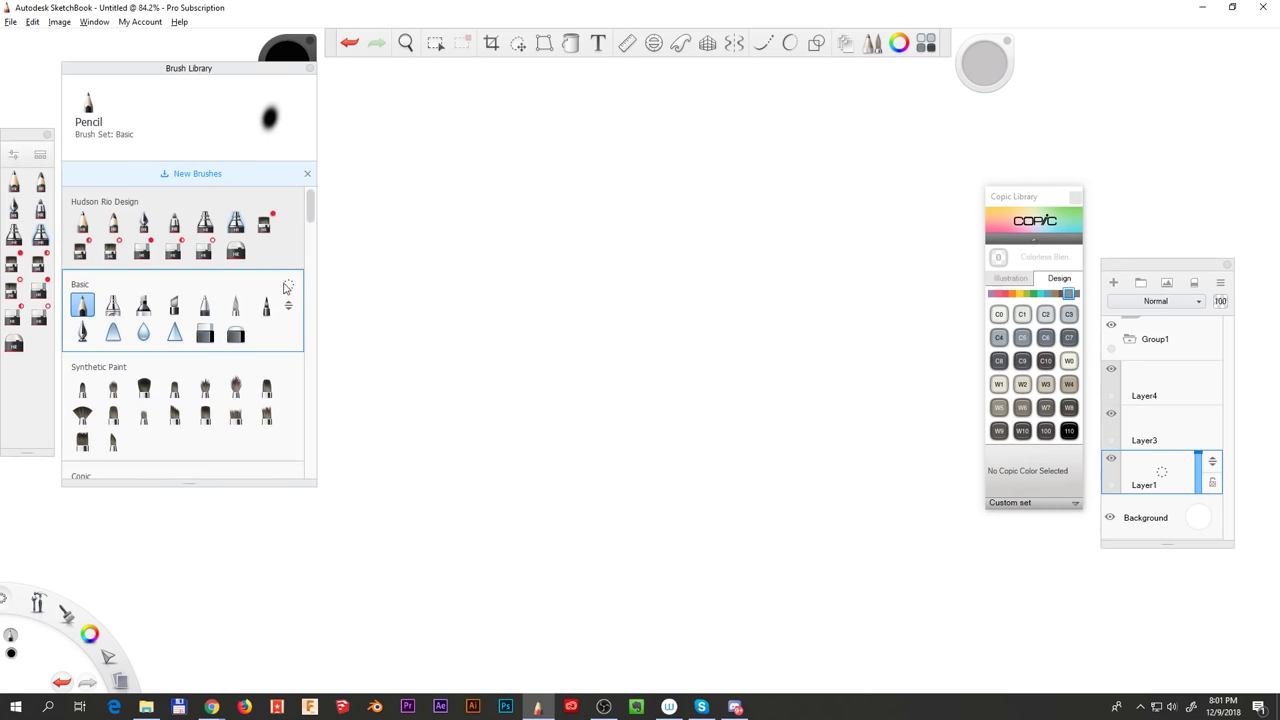
click(288, 285)
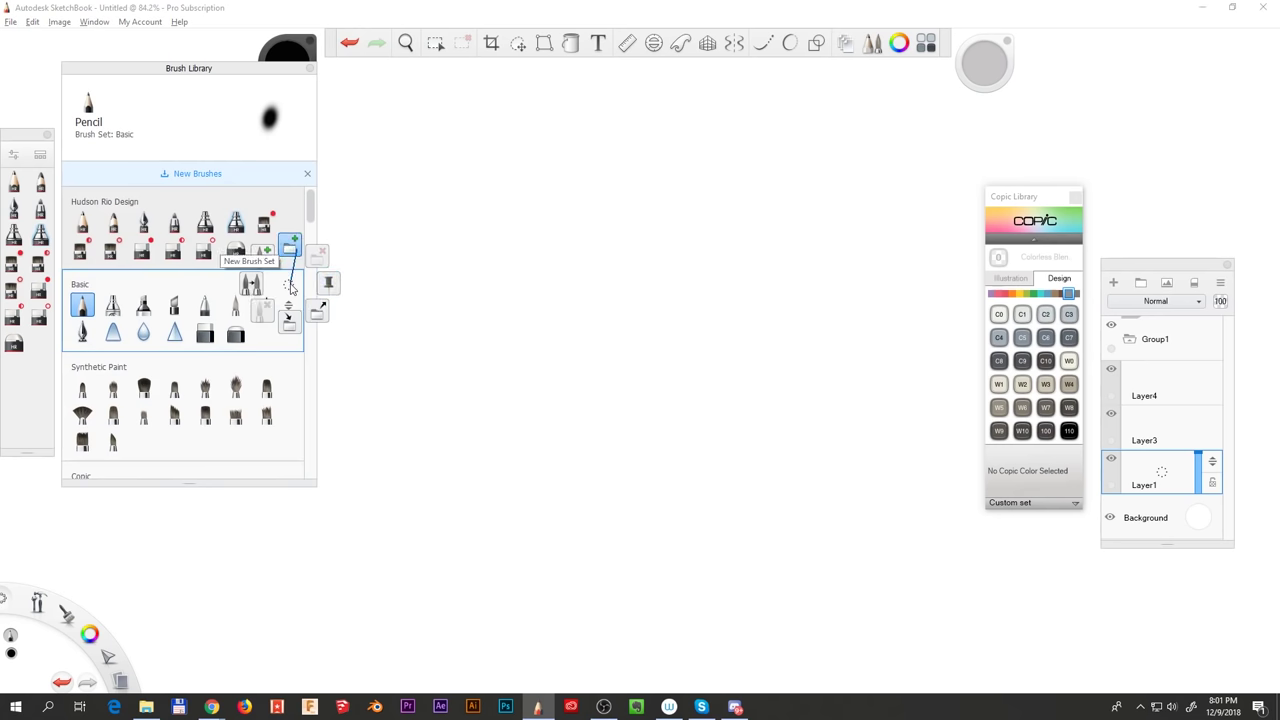
click(290, 289)
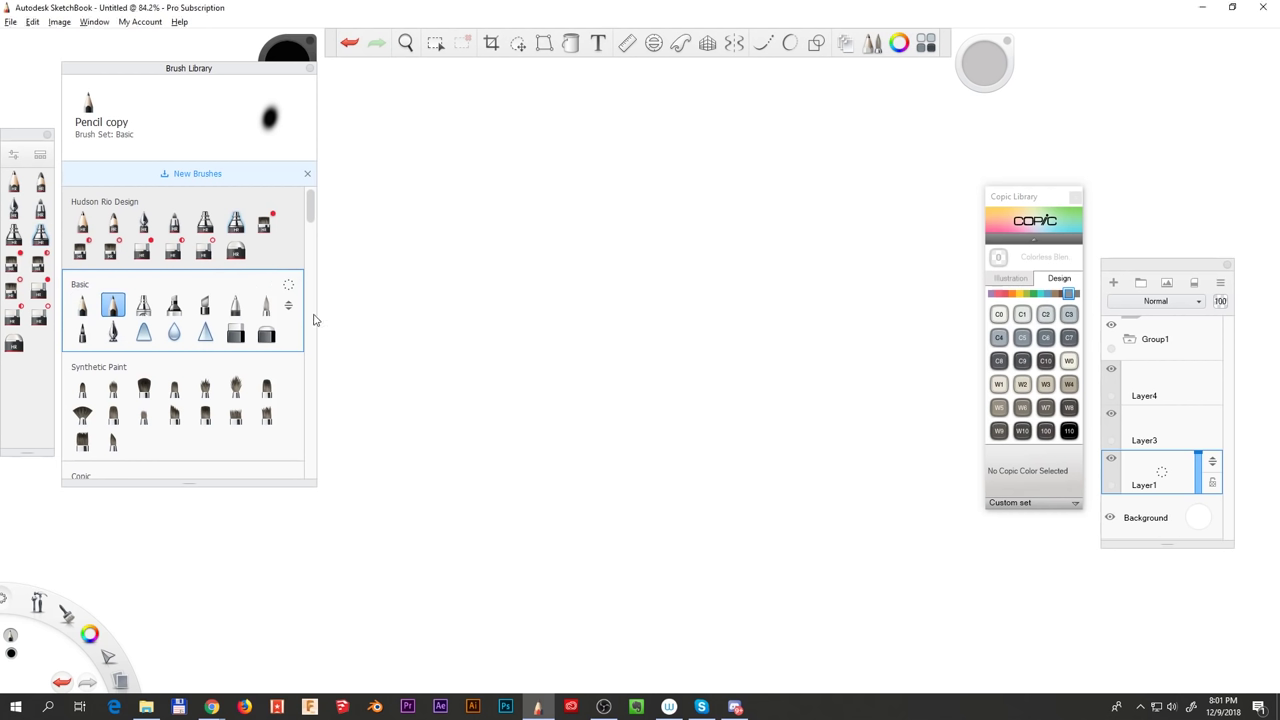
double_click(113, 307)
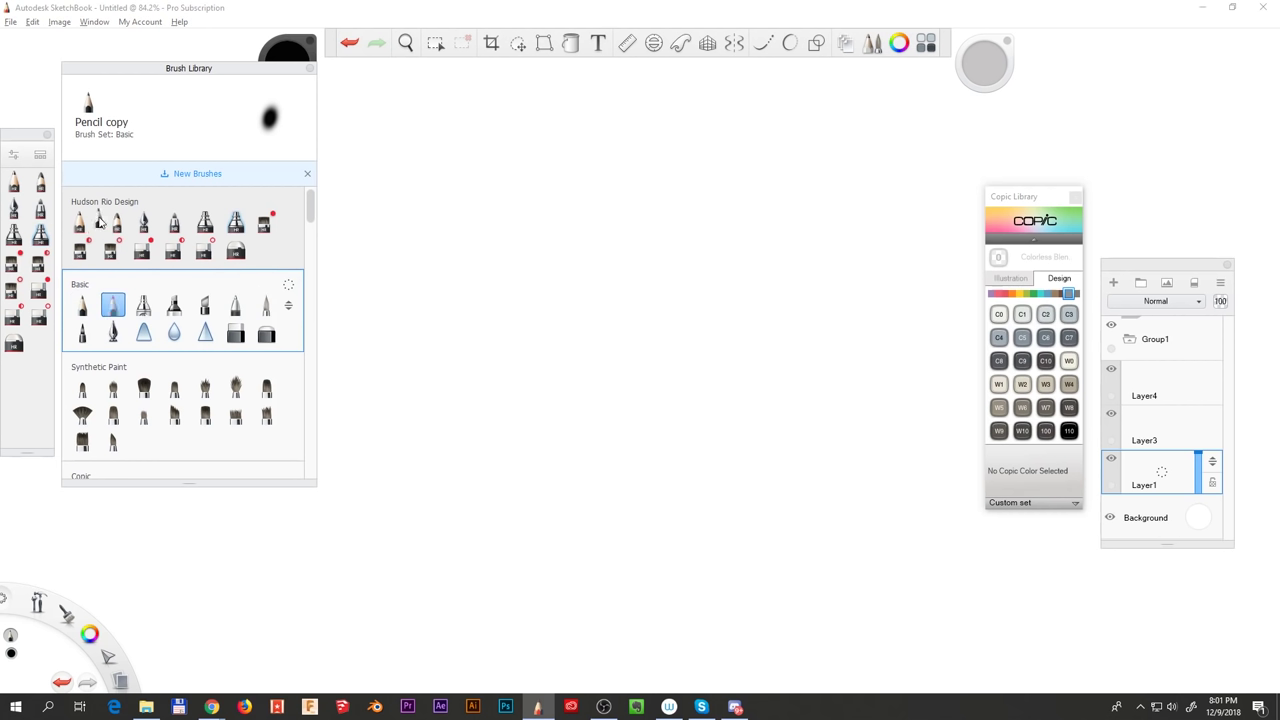
drag(101, 228, 143, 222)
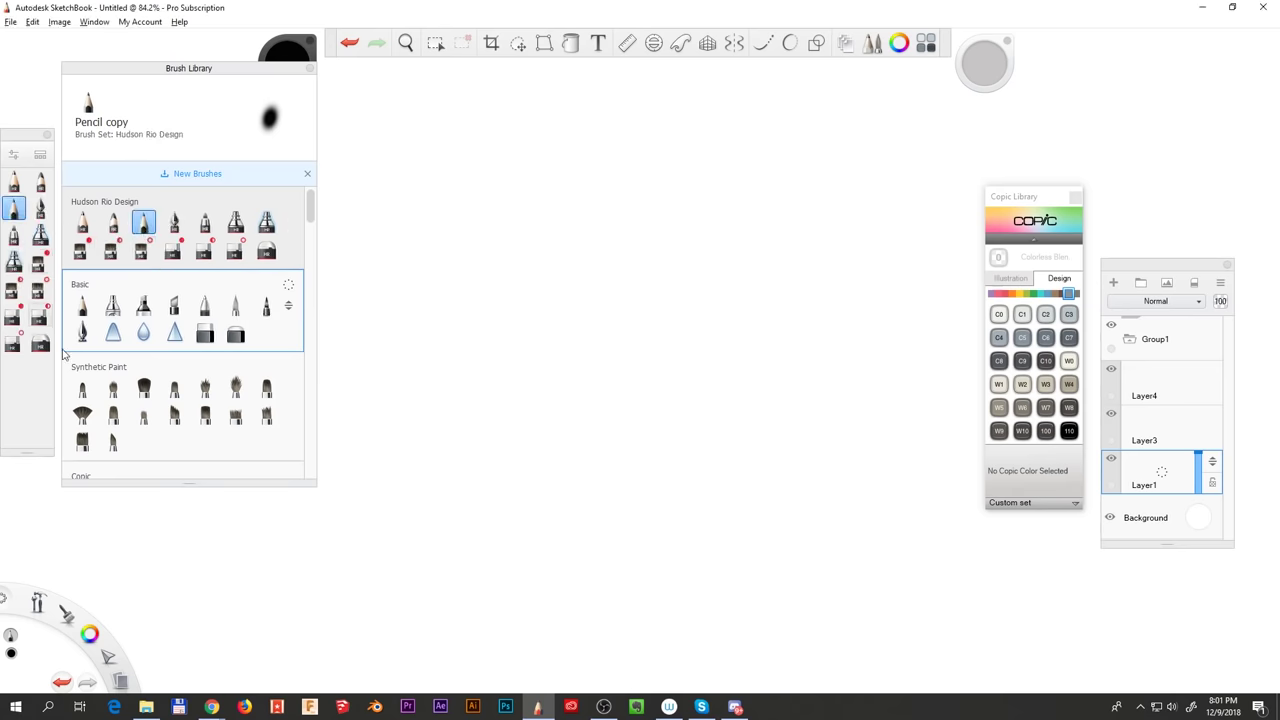
- Duplicate the Copic Extra Broad Nib and Copic Medium Broad Nib brushes within the Copic set
drag(311, 210, 311, 232)
click(205, 323)
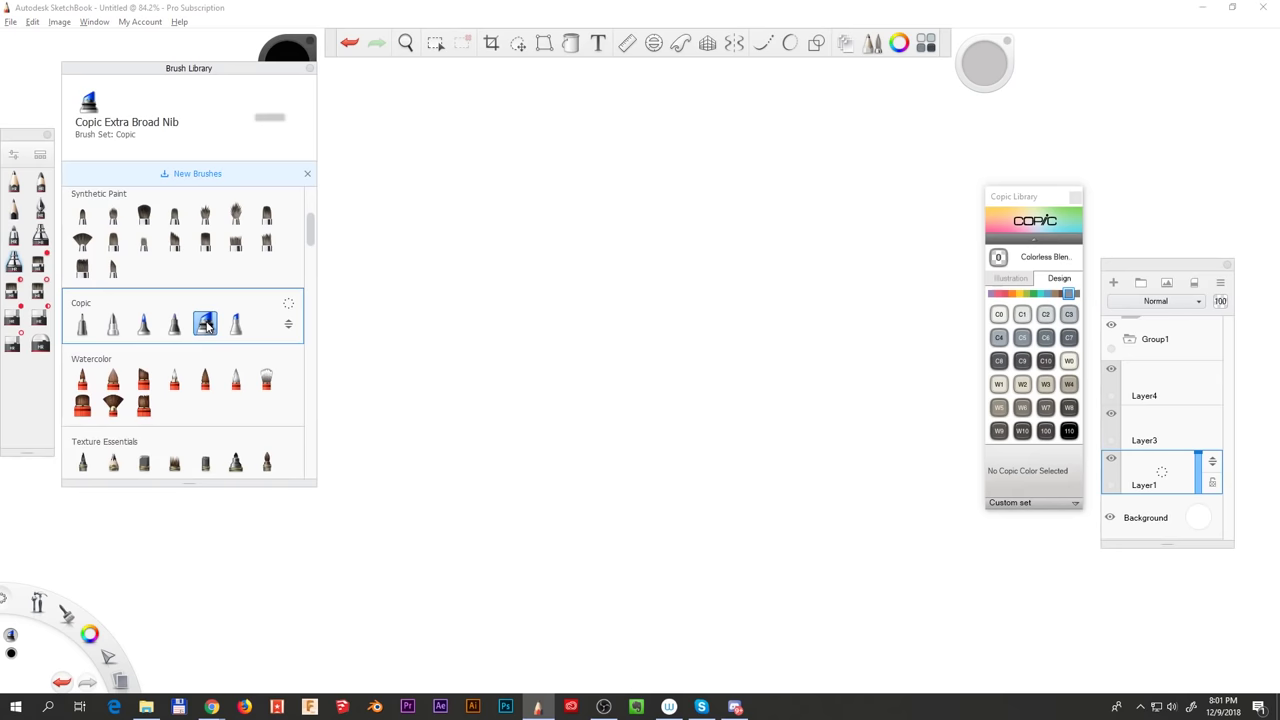
click(289, 304)
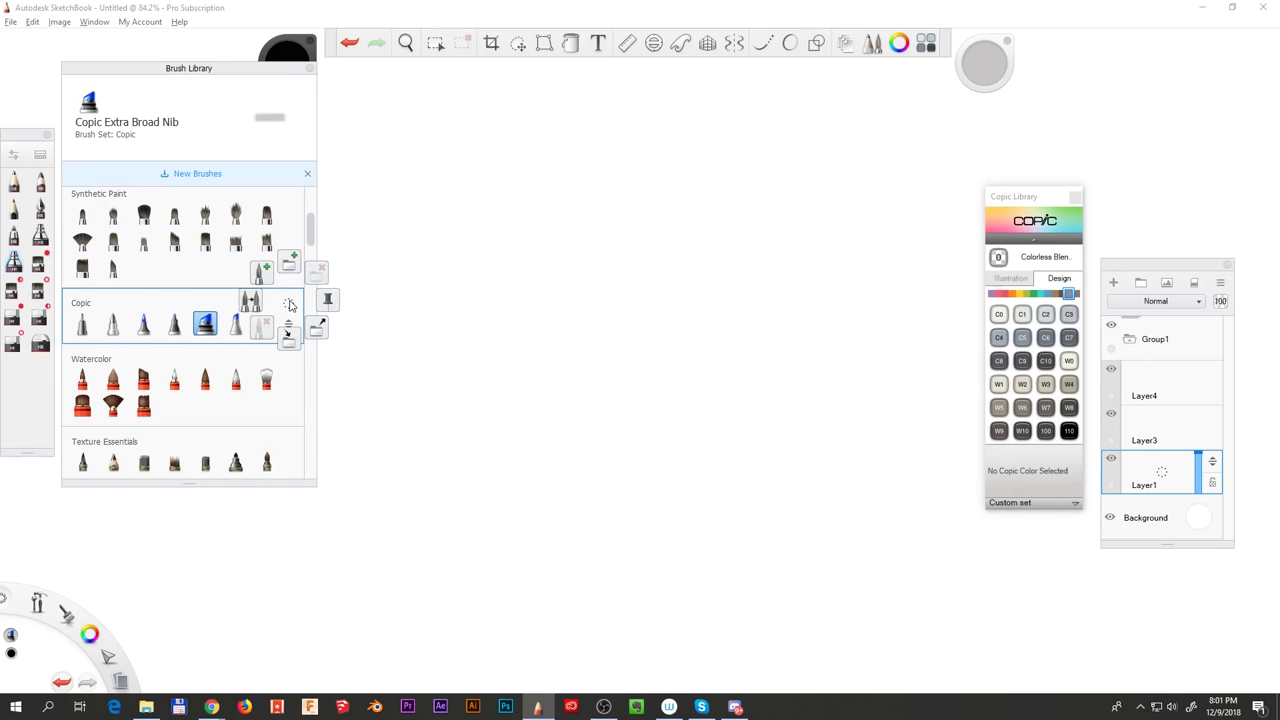
click(251, 299)
click(268, 323)
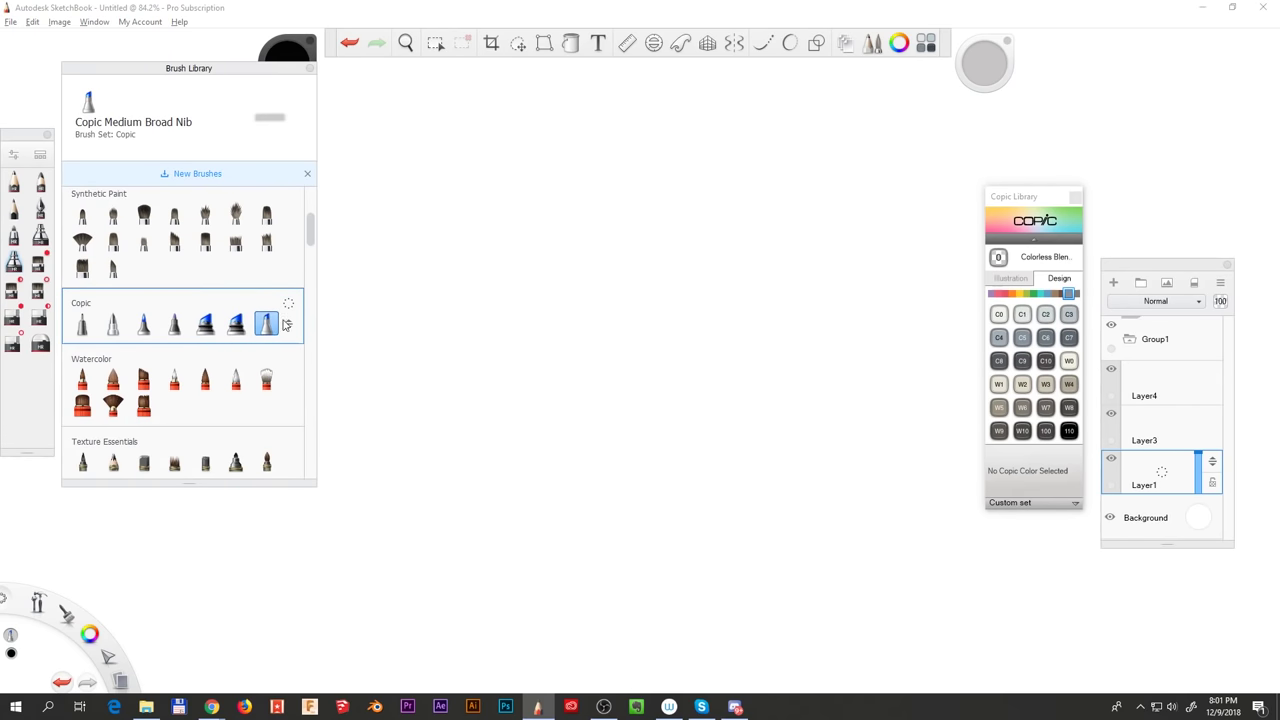
click(286, 325)
click(251, 299)
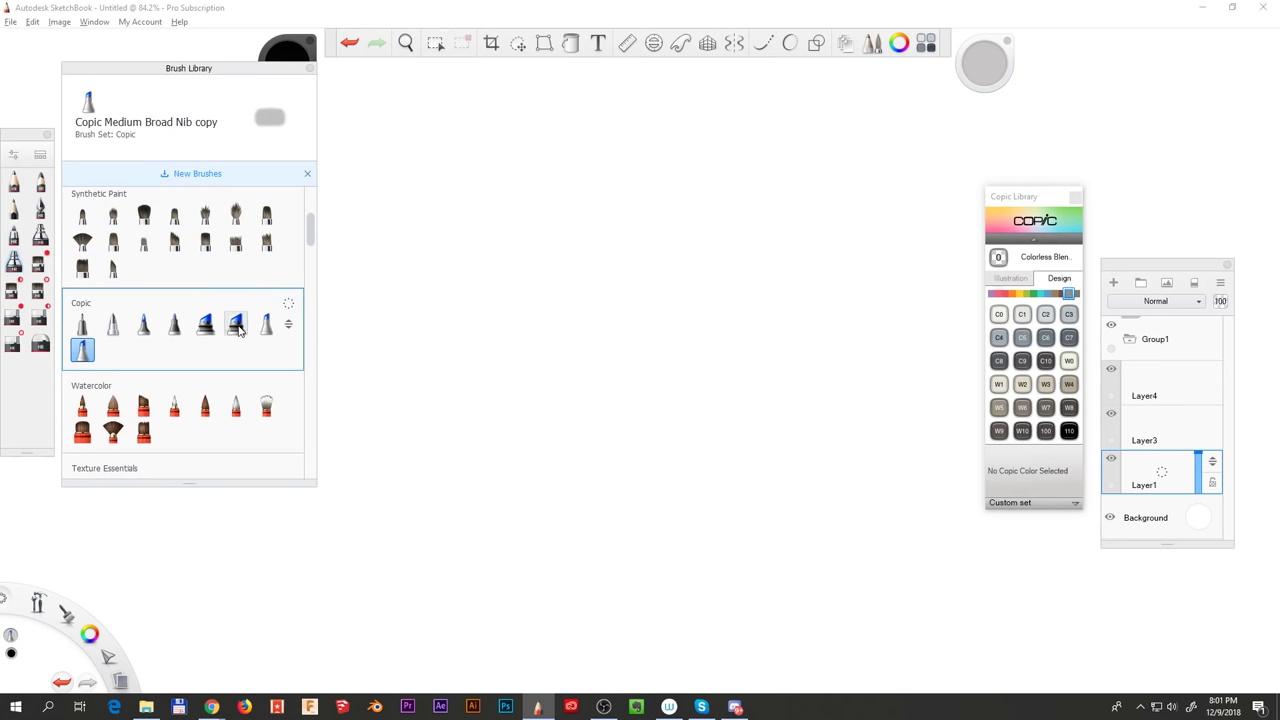
- Move the copied Extra Broad and Medium Broad nibs into the end of the Hudson Rio Design brush palette
drag(238, 331, 14, 368)
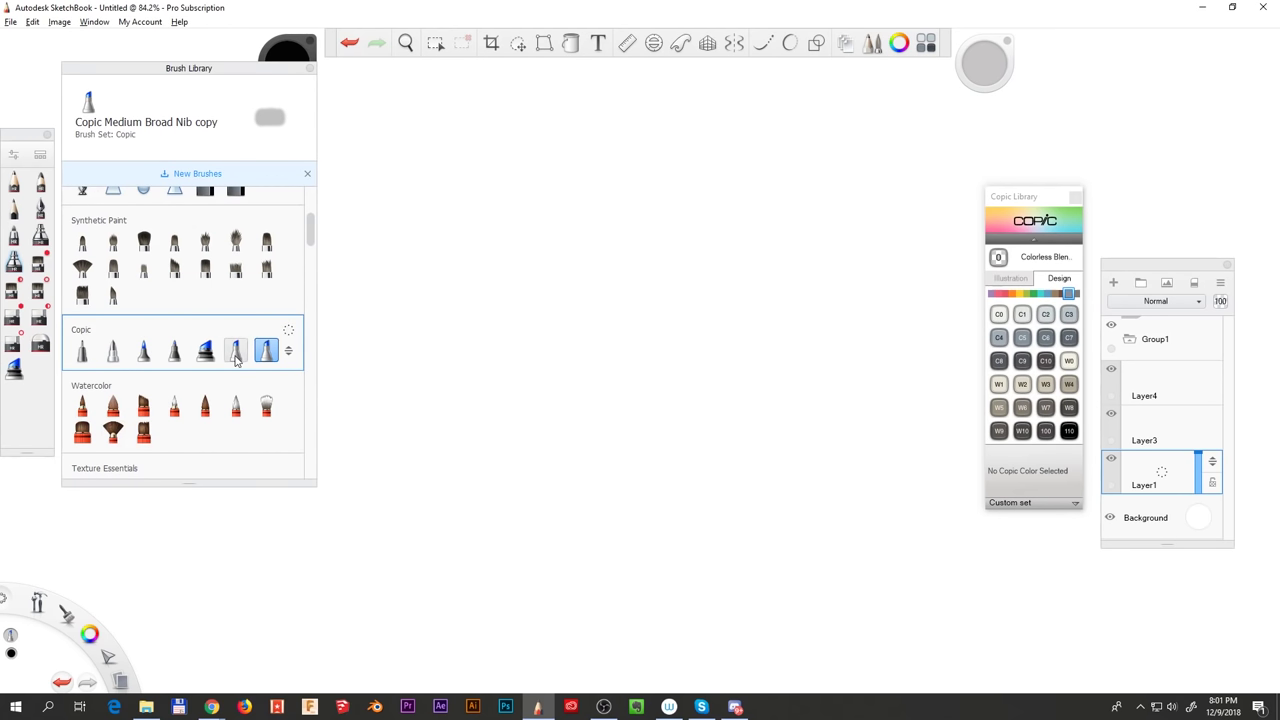
drag(269, 357, 42, 374)
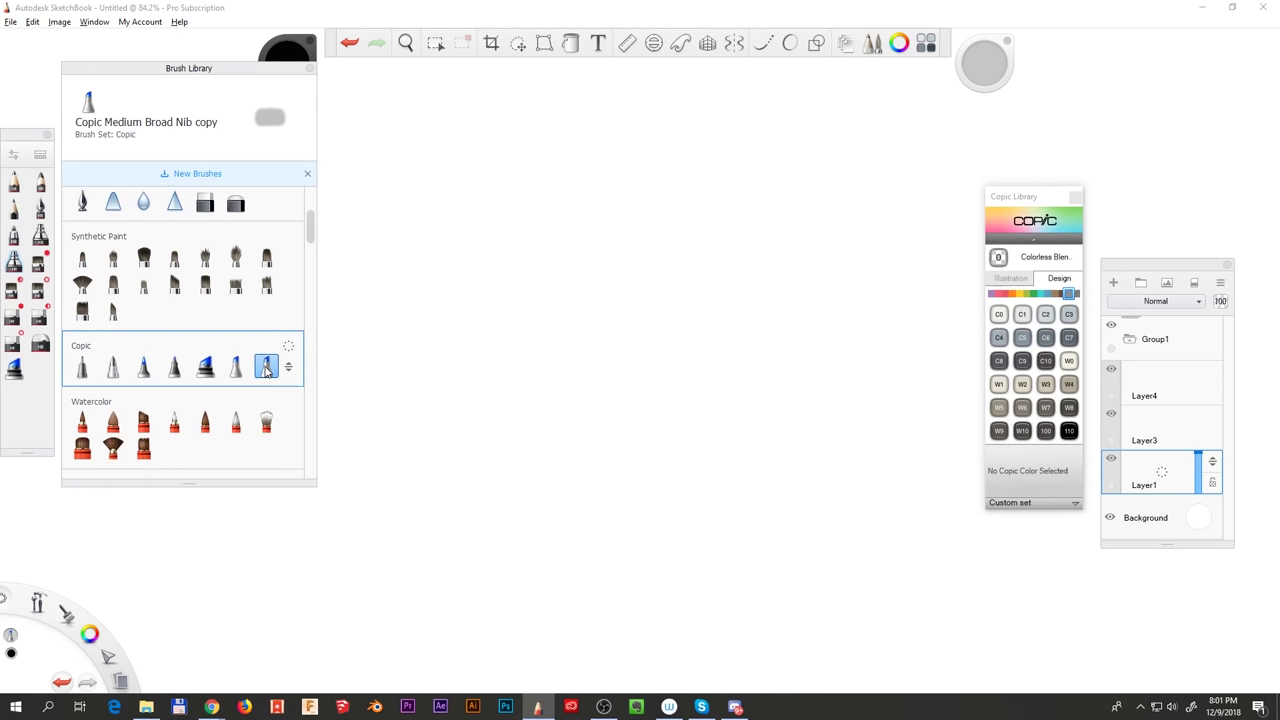
mouse_move(266, 368)
mouse_down()
mouse_move(13, 369)
mouse_move(40, 368)
mouse_up()
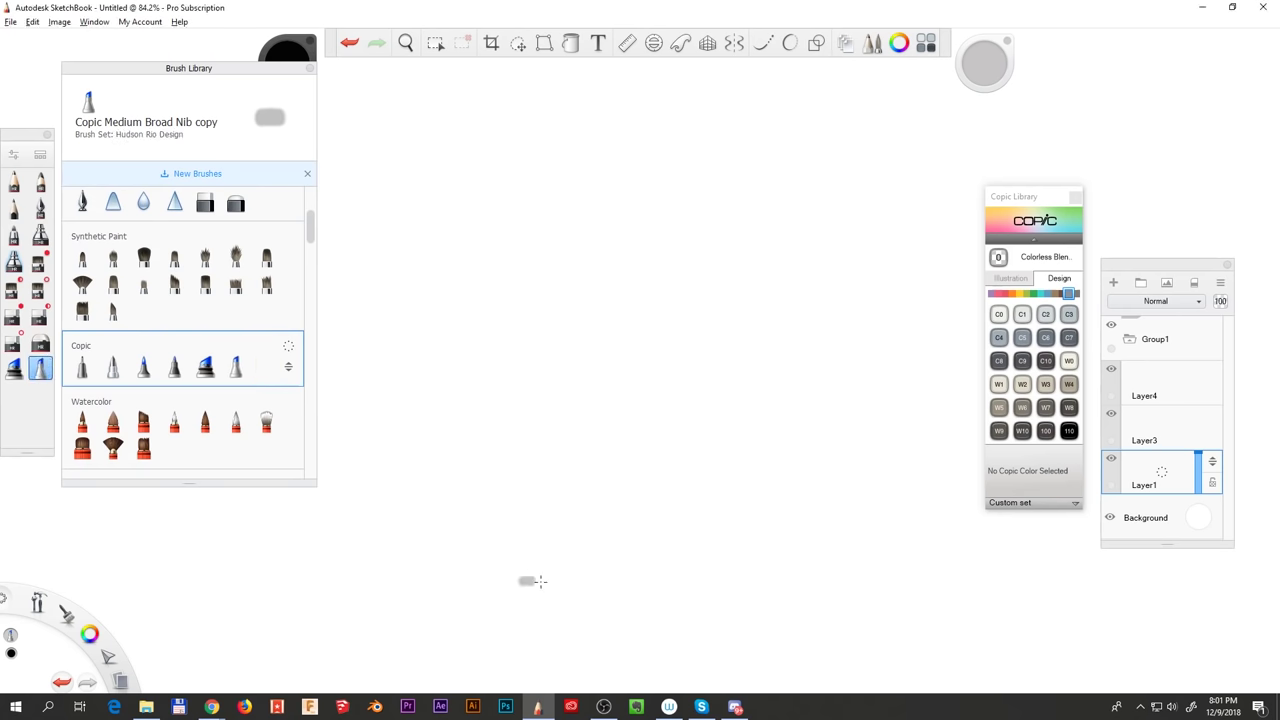
- Close the Brush Library and scribble a test zigzag with the palette's first pencil
drag(310, 231, 310, 270)
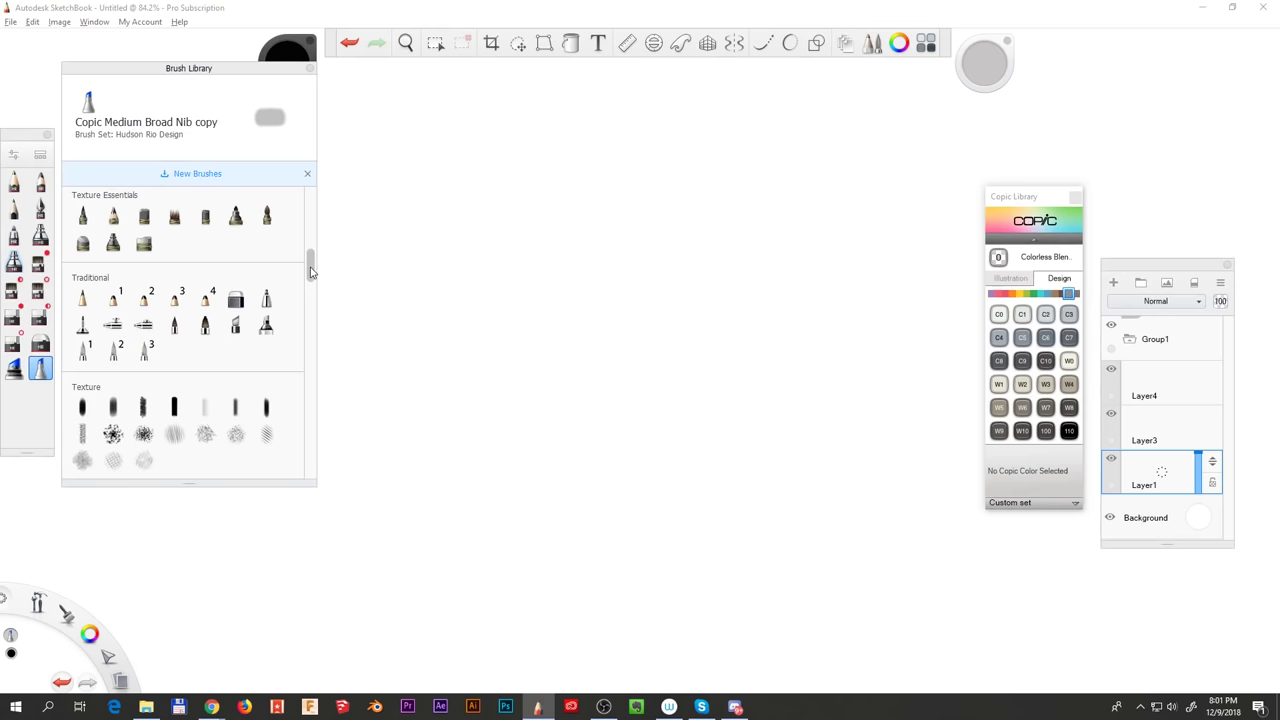
click(310, 68)
click(13, 181)
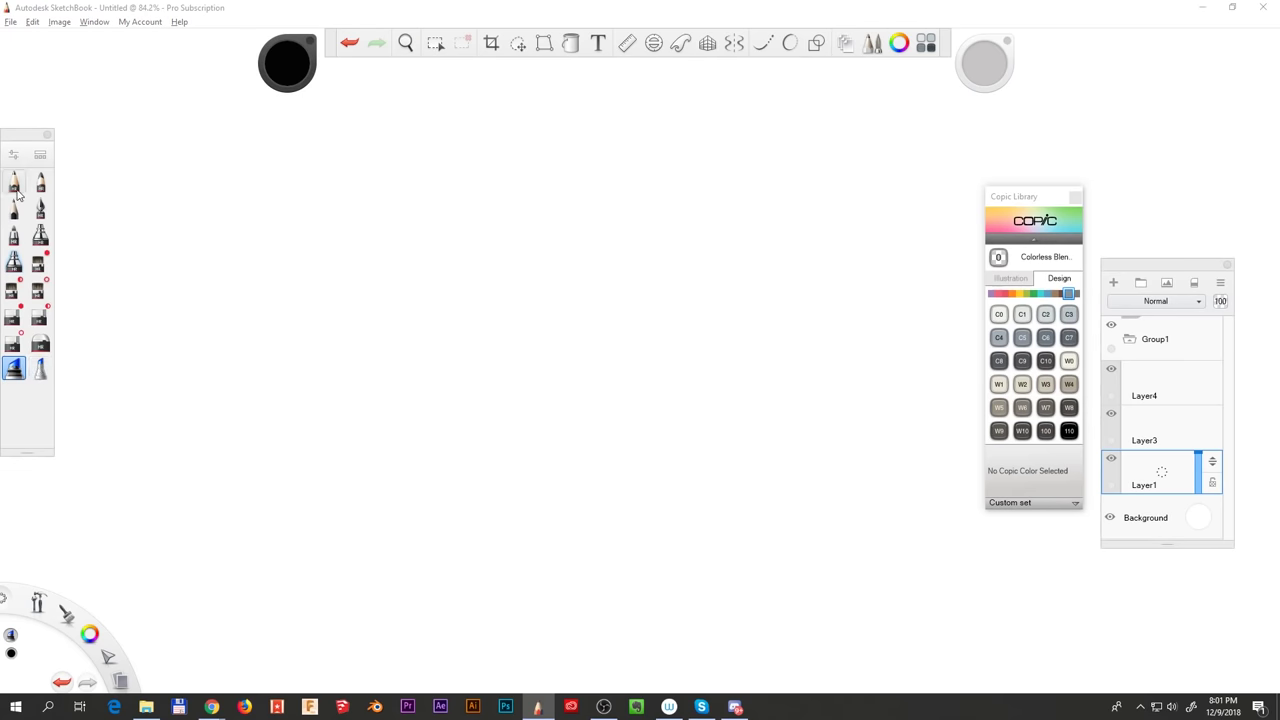
drag(258, 335, 306, 378)
- Duplicate Mellon Pencil 002 from the Mellon Brushes set and move the copy into the Hudson Rio Design palette
click(40, 154)
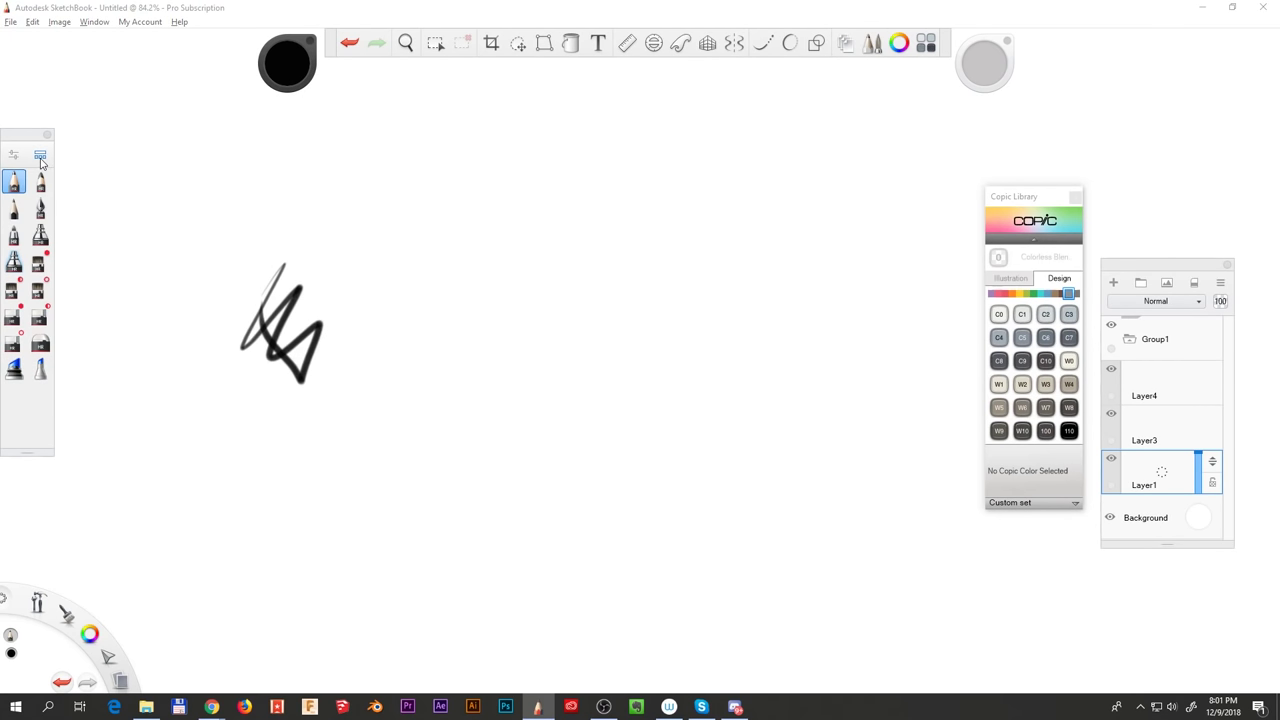
mouse_move(310, 262)
mouse_down()
mouse_move(306, 482)
mouse_move(303, 452)
mouse_up()
click(113, 309)
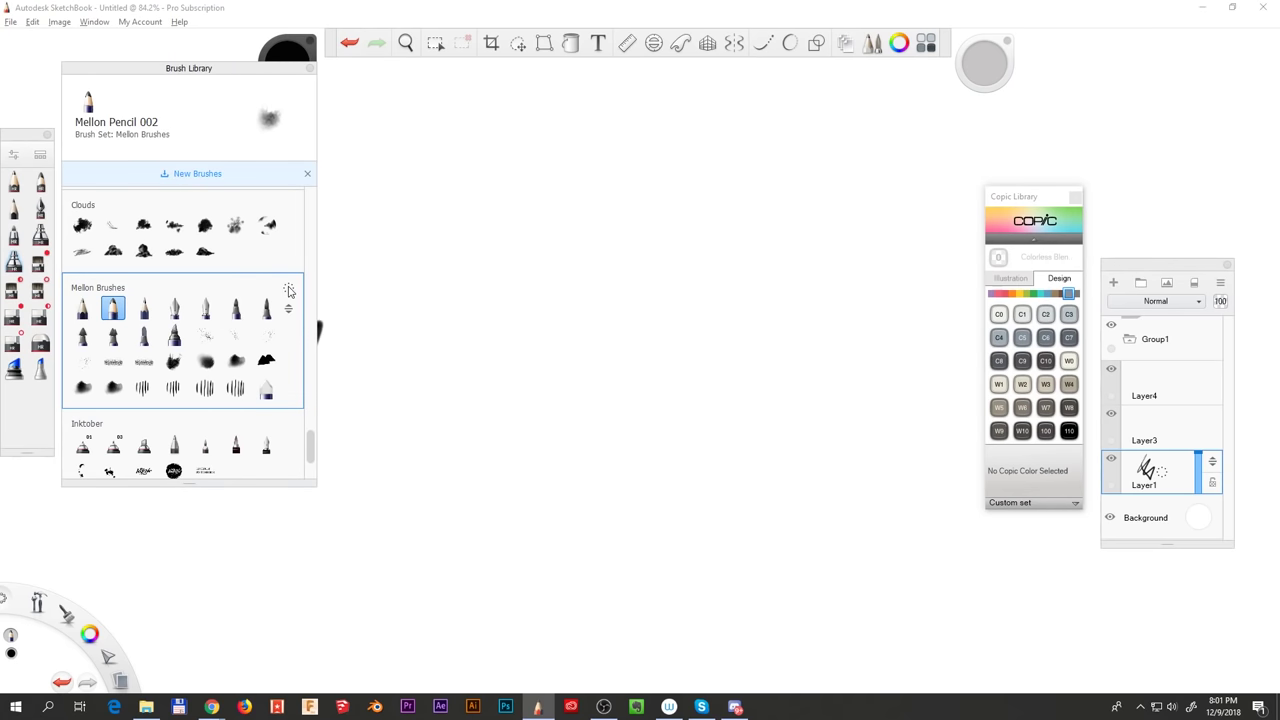
click(288, 291)
click(222, 296)
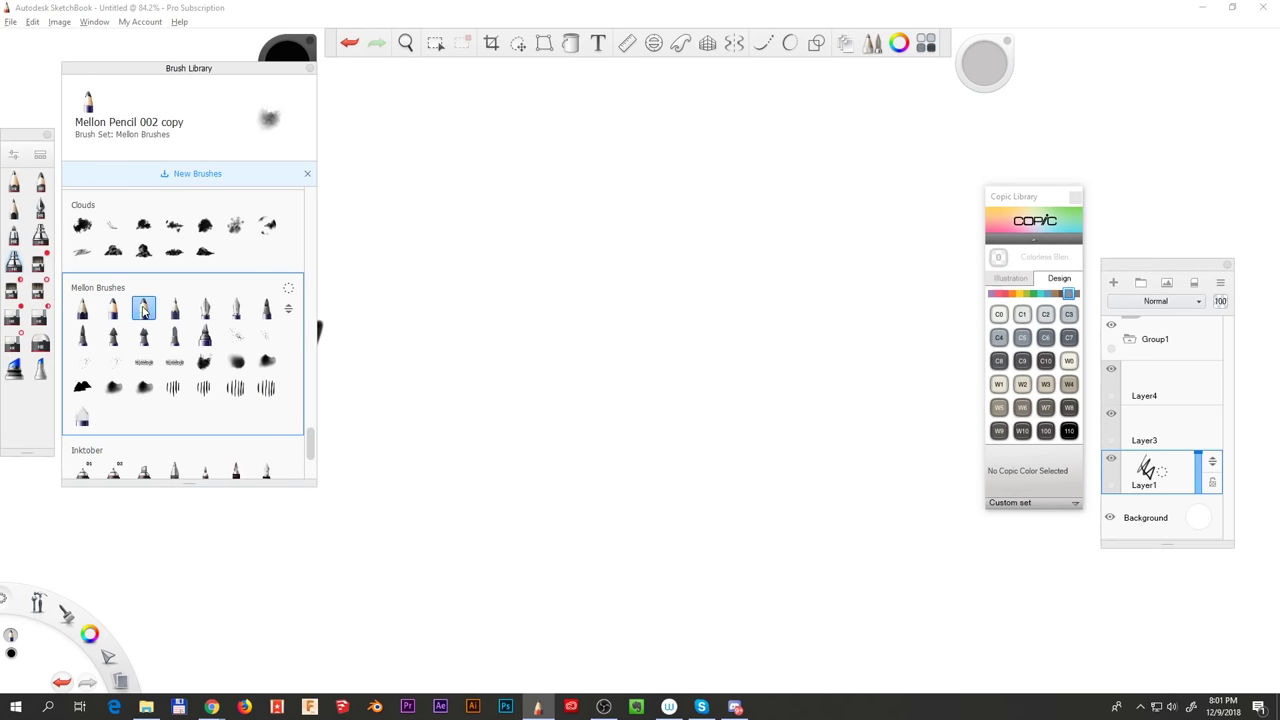
drag(143, 311, 143, 337)
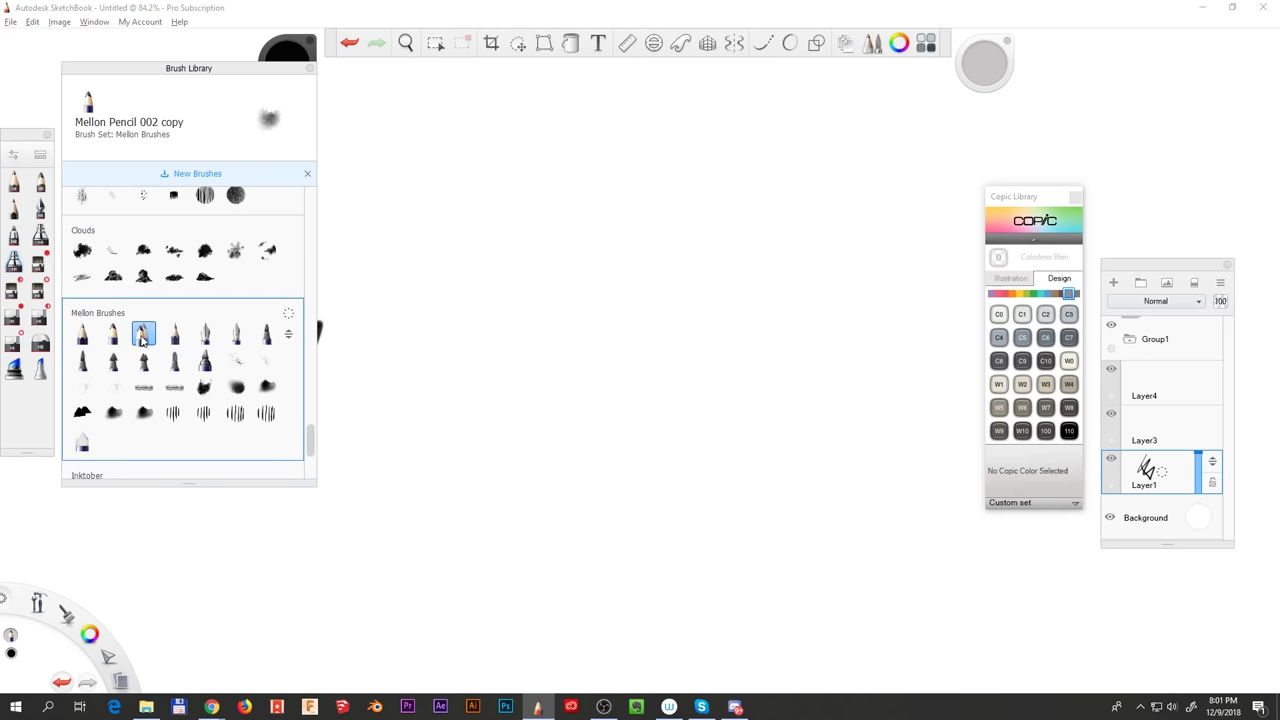
drag(32, 213, 38, 208)
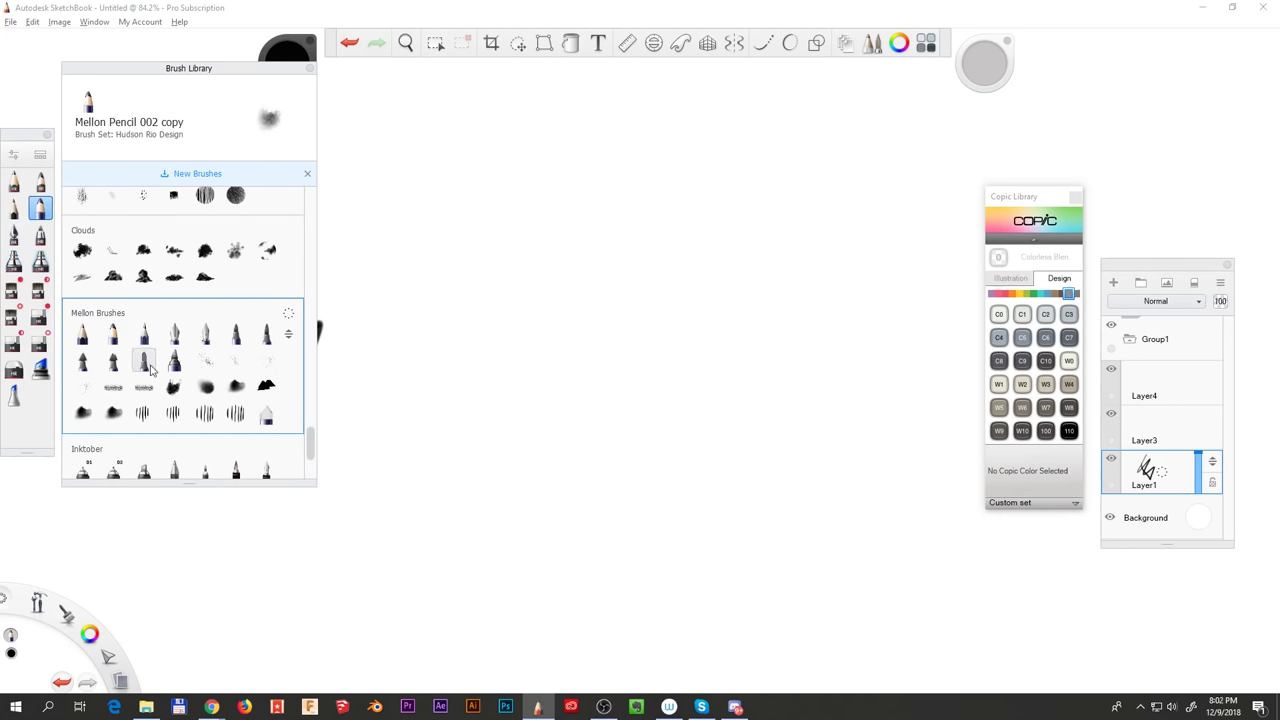
- Close the Brush Library and draw a test scribble and several long vertical strokes with Mellon Pencil 002 copy
click(310, 68)
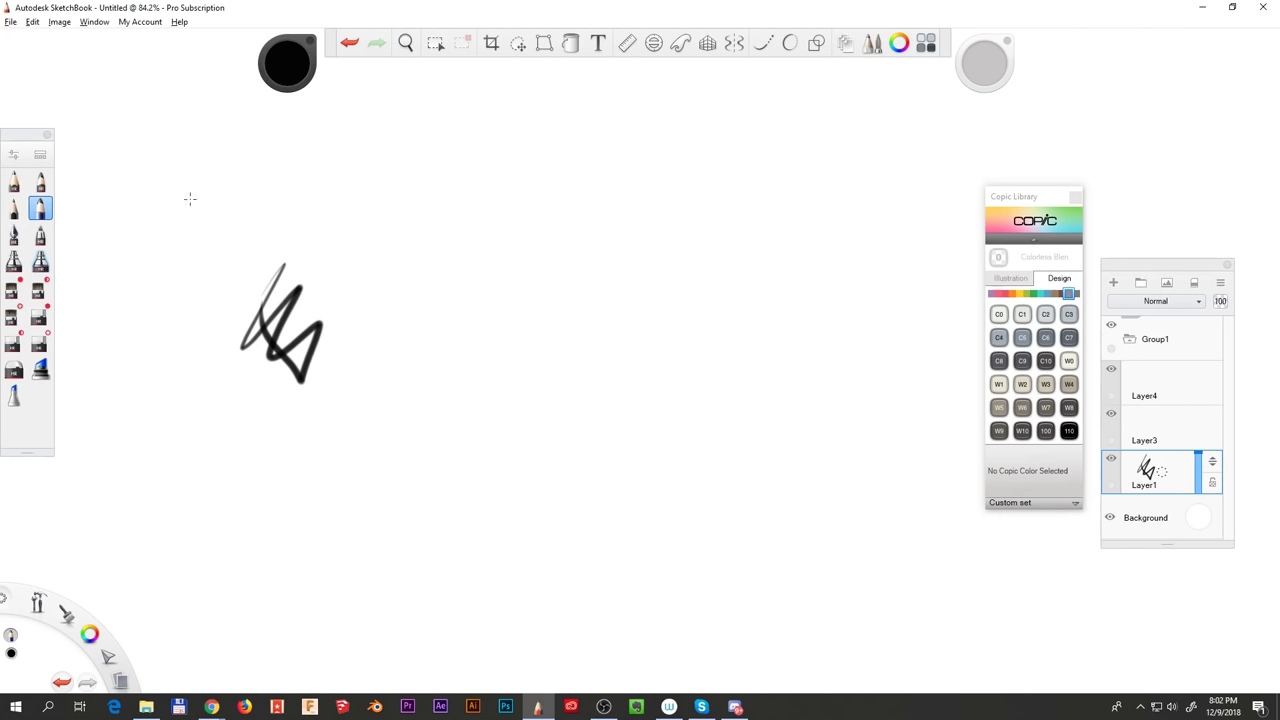
mouse_move(504, 251)
mouse_down()
mouse_move(414, 381)
mouse_move(483, 285)
mouse_up()
drag(538, 236, 556, 406)
drag(568, 244, 589, 410)
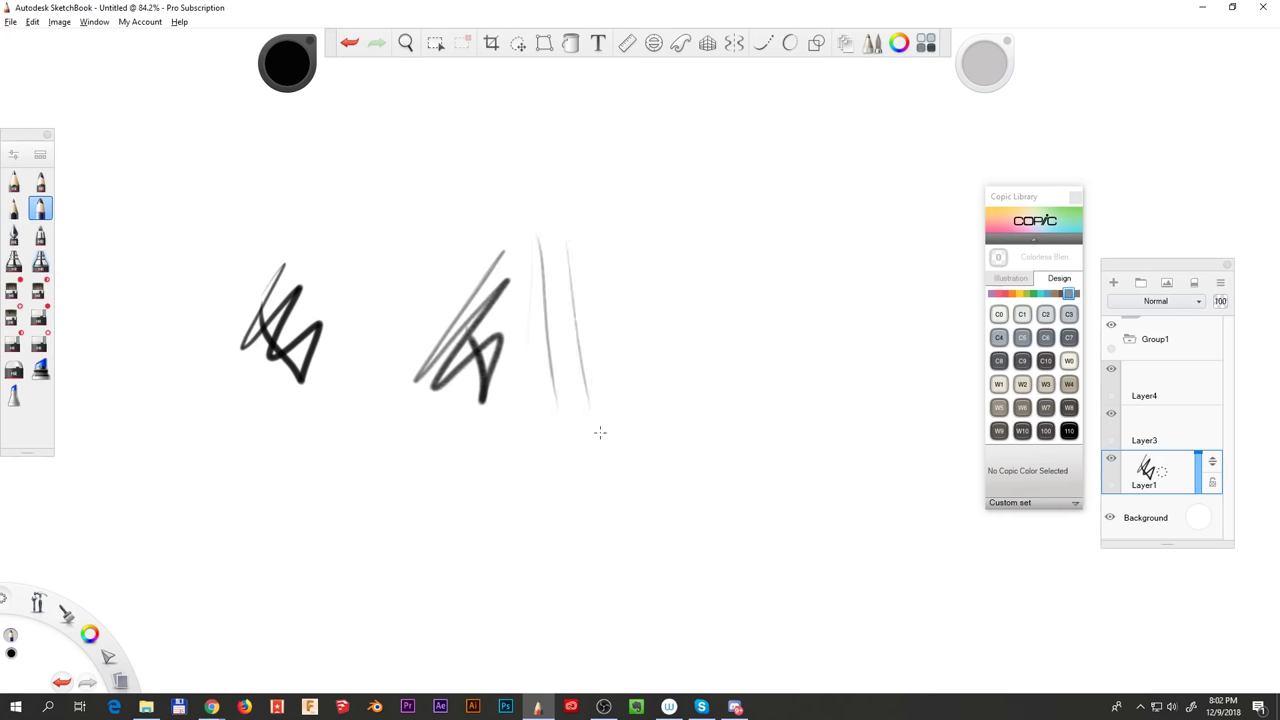
drag(604, 228, 612, 423)
drag(642, 240, 630, 358)
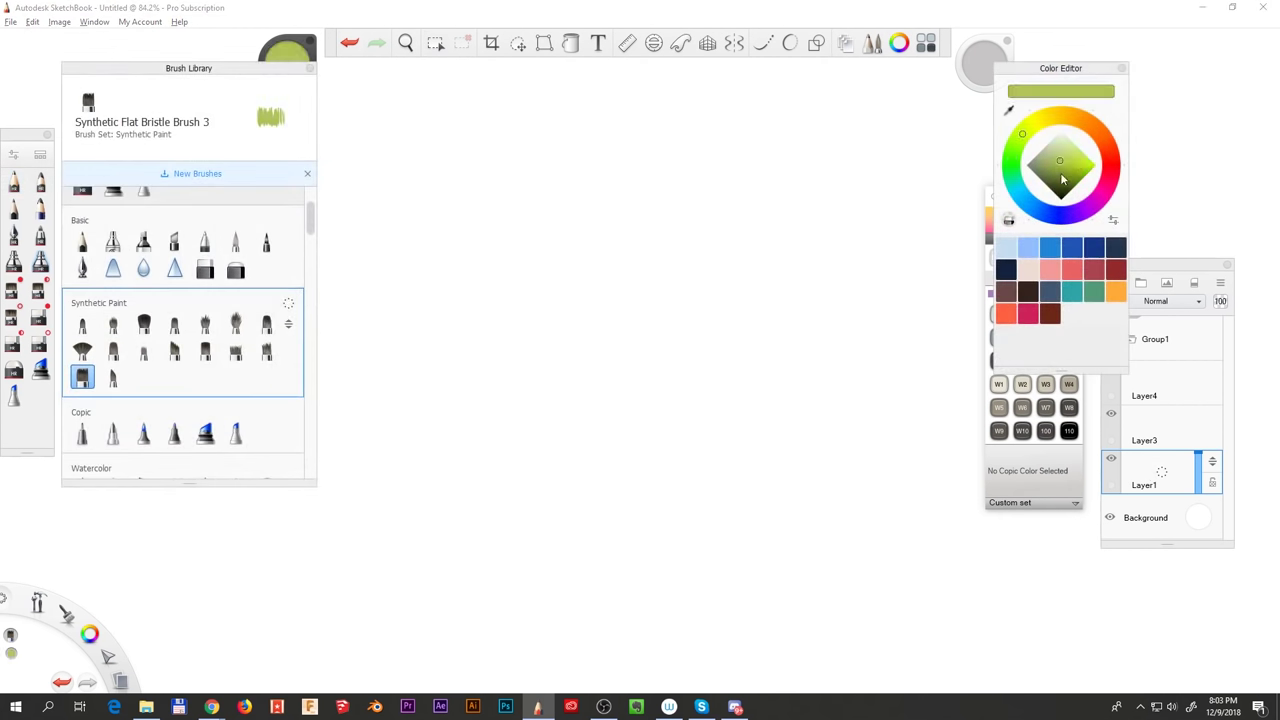
- Paint a green ground patch with Synthetic Flat Bristle Brush 3 and blend olive-yellow strokes into it
mouse_move(605, 370)
mouse_down()
mouse_move(446, 375)
mouse_move(434, 388)
mouse_move(600, 400)
mouse_move(403, 428)
mouse_move(636, 372)
mouse_move(450, 402)
mouse_move(525, 380)
mouse_up()
click(1040, 120)
click(1062, 171)
drag(442, 380, 553, 379)
- Paint a light cyan sky above the green patch with the Synthetic Angular Flat Brush
click(113, 377)
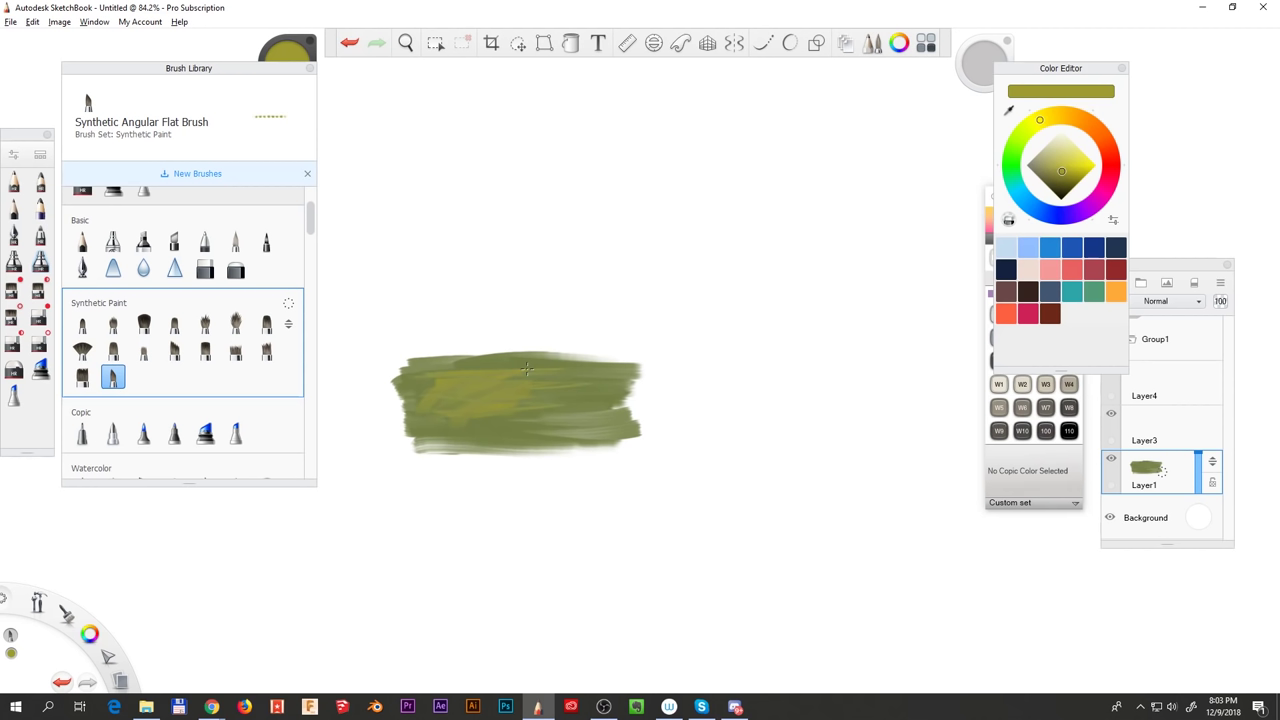
click(1016, 187)
click(1079, 153)
mouse_move(430, 290)
mouse_down()
mouse_move(522, 311)
mouse_move(475, 311)
mouse_move(532, 303)
mouse_move(463, 298)
mouse_move(464, 246)
mouse_move(528, 251)
mouse_move(496, 328)
mouse_move(438, 242)
mouse_move(461, 338)
mouse_move(610, 335)
mouse_up()
mouse_move(455, 352)
mouse_down()
mouse_move(546, 349)
mouse_move(416, 355)
mouse_up()
- Paint a medium-blue band along the horizon between the sky and the ground
click(1031, 205)
click(1069, 162)
drag(440, 351, 562, 347)
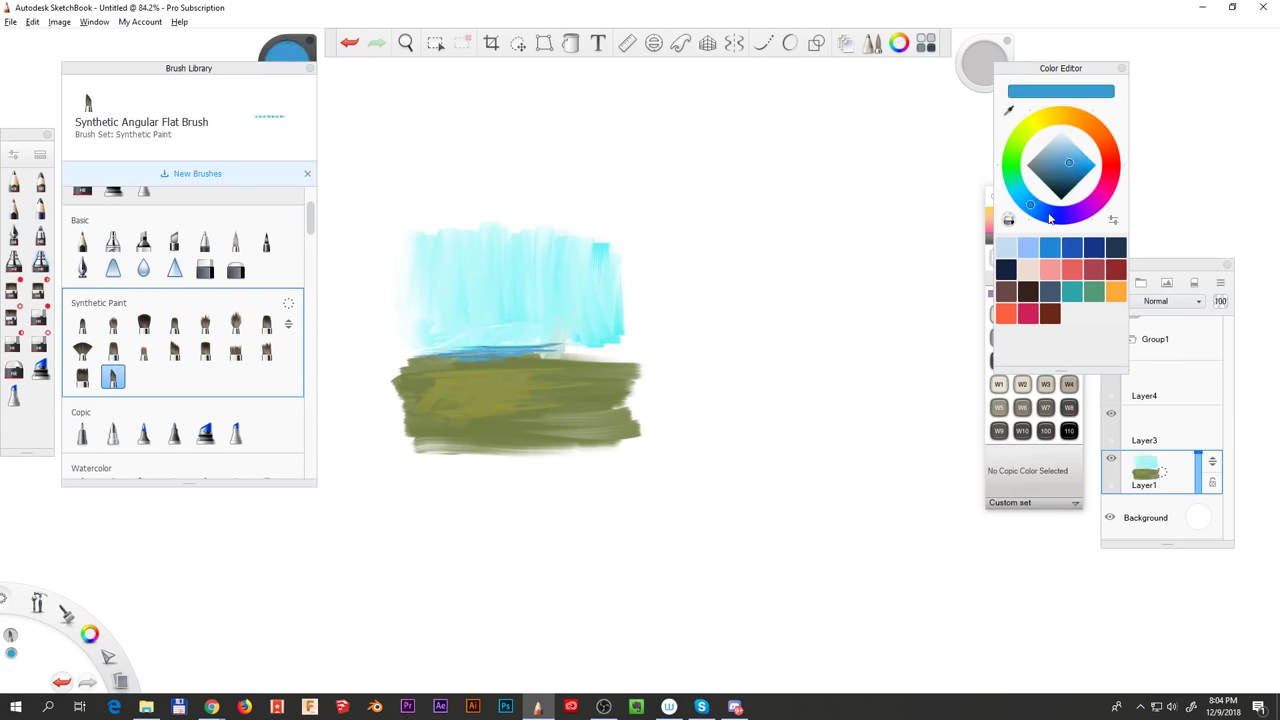
- Layer darker blue strokes and sampled light cyan over the horizon band, blending them with colours picked from the painting
click(1067, 175)
drag(410, 356, 516, 358)
mouse_move(556, 349)
mouse_down()
mouse_move(440, 356)
mouse_move(526, 352)
mouse_up()
drag(476, 360, 530, 359)
alt+click(497, 311)
drag(475, 357, 510, 357)
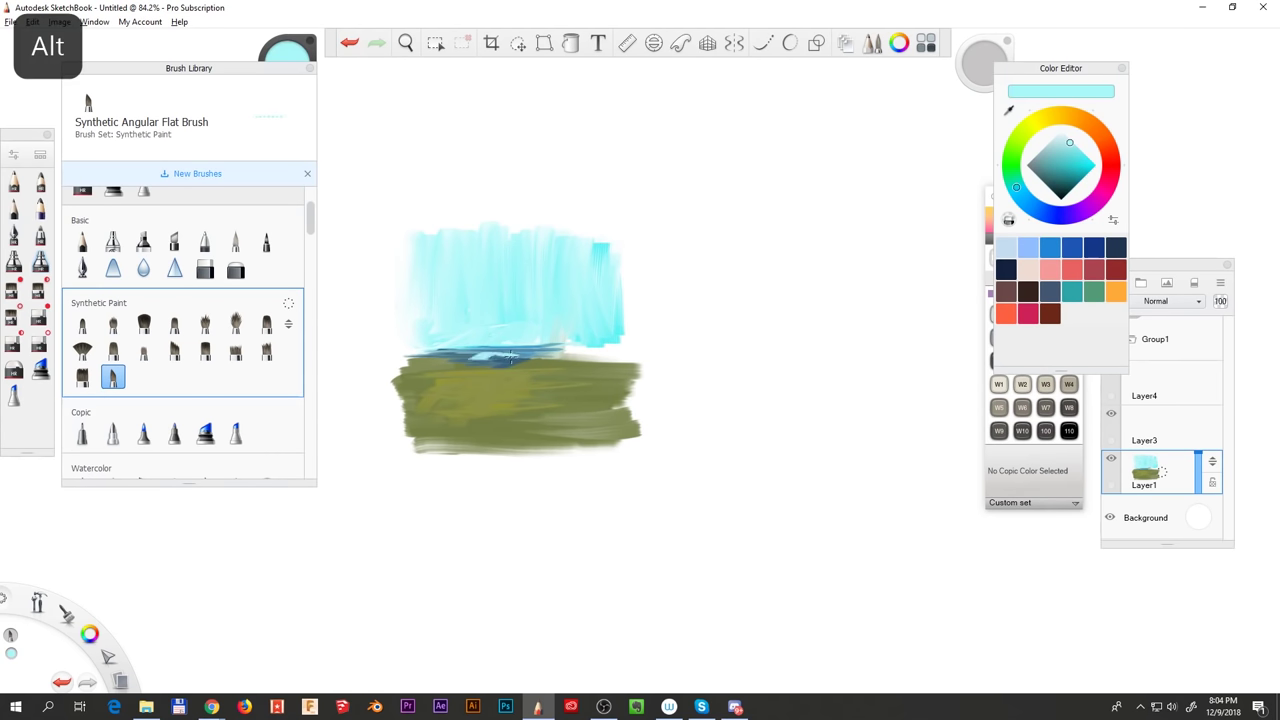
alt+click(476, 358)
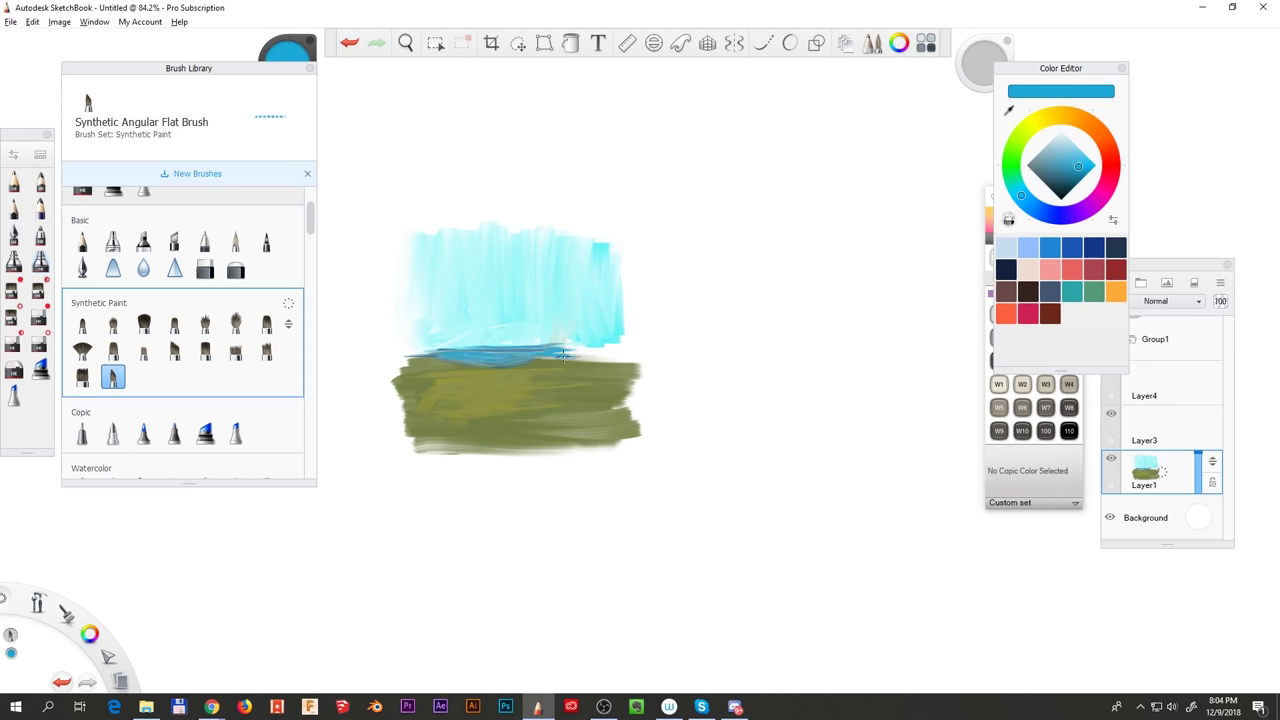
alt+click(524, 354)
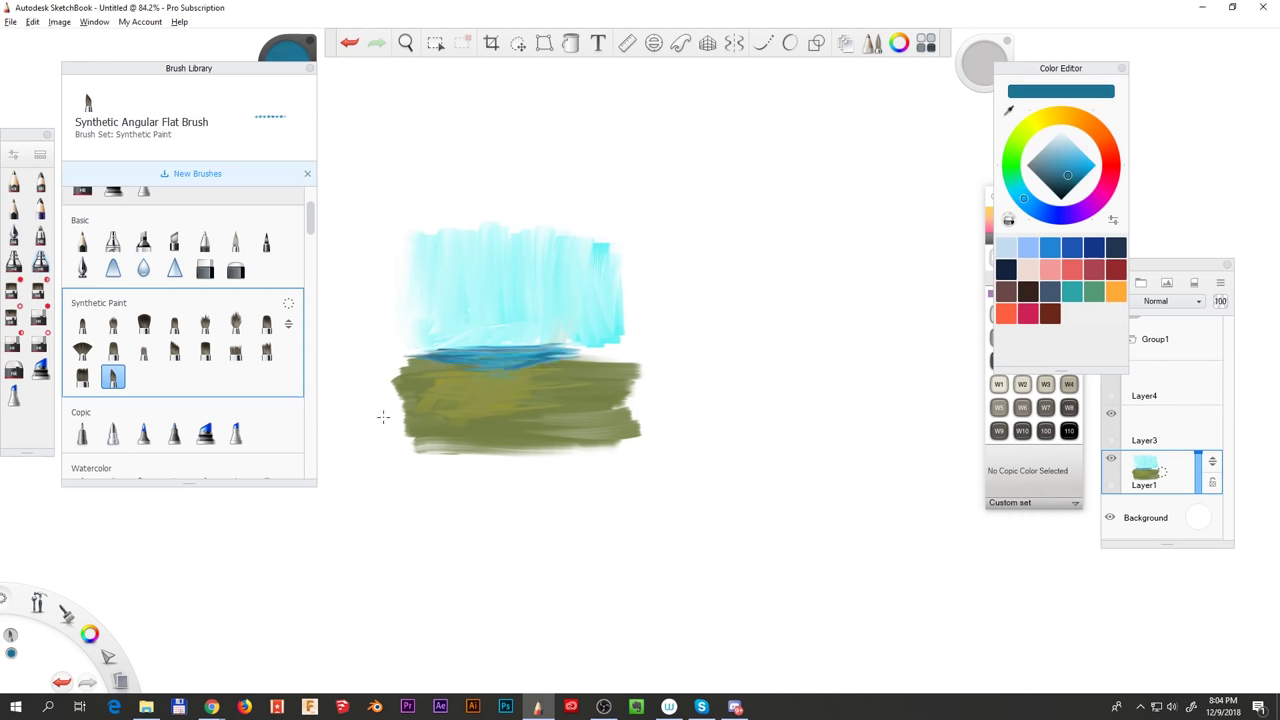
- Paint a dark green evergreen tree at the right edge of the sky with a dark shadow patch beneath it
click(1014, 182)
click(1061, 183)
mouse_move(606, 272)
mouse_down()
mouse_move(564, 306)
mouse_move(606, 328)
mouse_move(620, 253)
mouse_move(628, 340)
mouse_up()
drag(630, 362, 590, 355)
alt+click(609, 363)
click(113, 324)
drag(598, 299, 582, 312)
key(ctrl+z)
click(144, 351)
key(ctrl+z)
- Add teal highlights to the evergreen's foliage and paint its brown trunk with the Synthetic Soft Round Brush
click(82, 324)
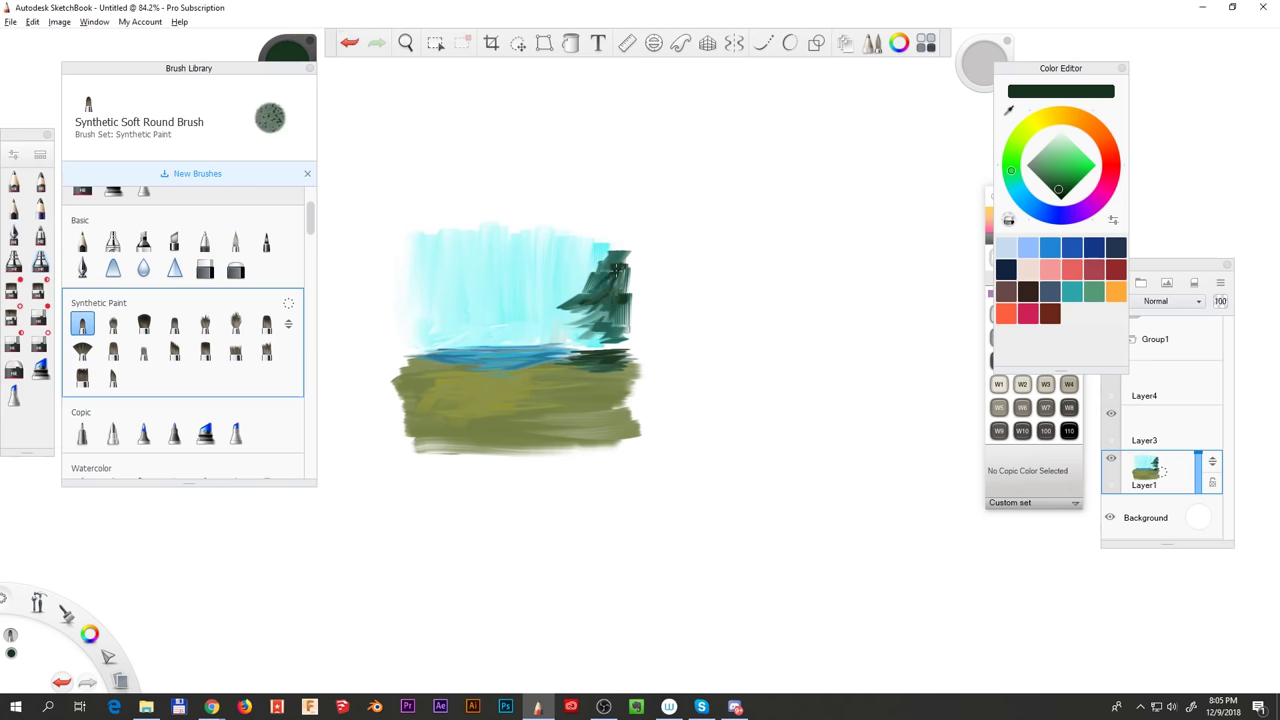
alt+click(620, 308)
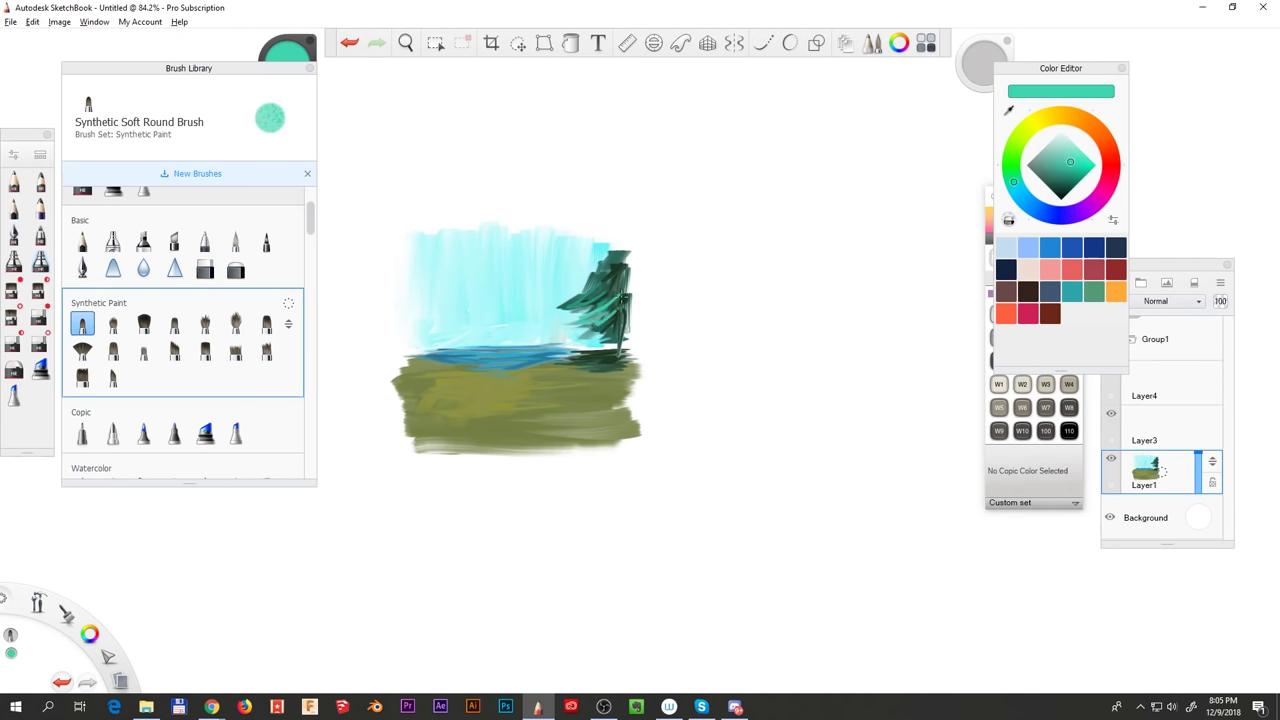
click(1098, 127)
mouse_move(612, 322)
mouse_down()
mouse_move(586, 340)
mouse_move(614, 345)
mouse_up()
click(1064, 177)
alt+click(618, 312)
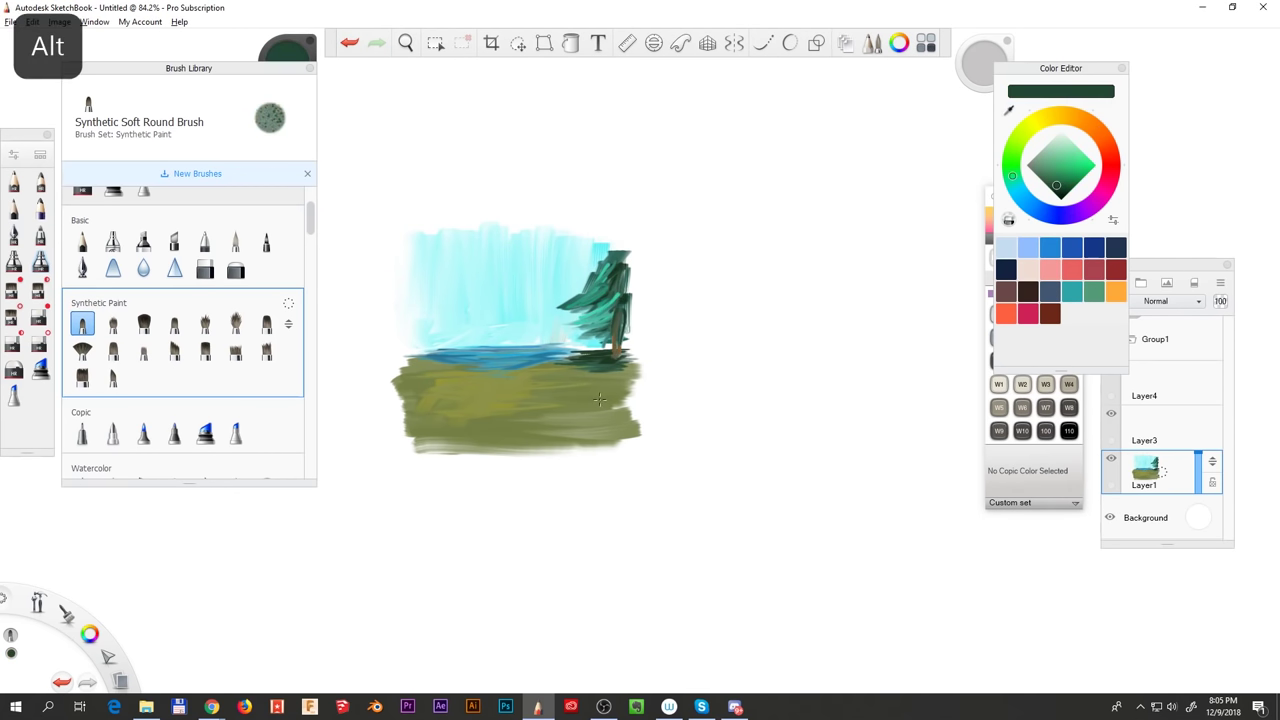
- Blend green and light yellow-green strokes into the ground patch with the Synthetic Angular Flat Brush
click(113, 377)
alt+click(532, 402)
click(1011, 160)
click(1050, 173)
drag(602, 406, 562, 418)
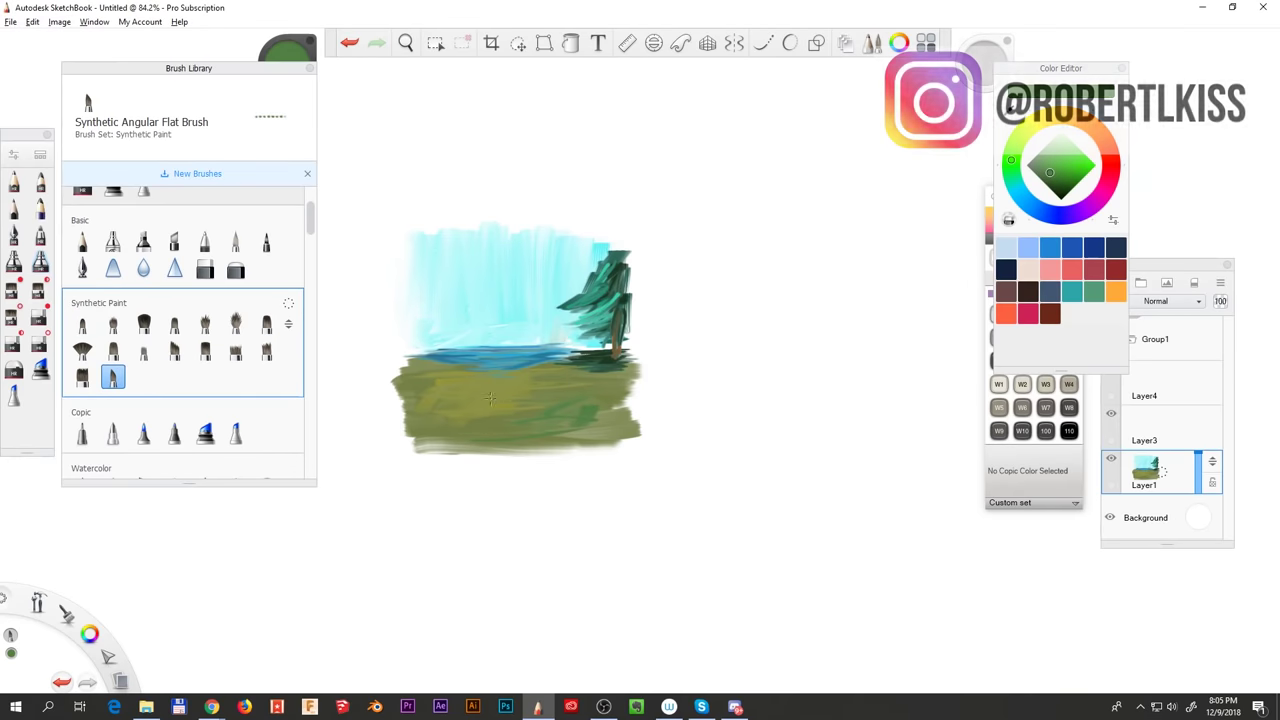
drag(556, 374, 502, 380)
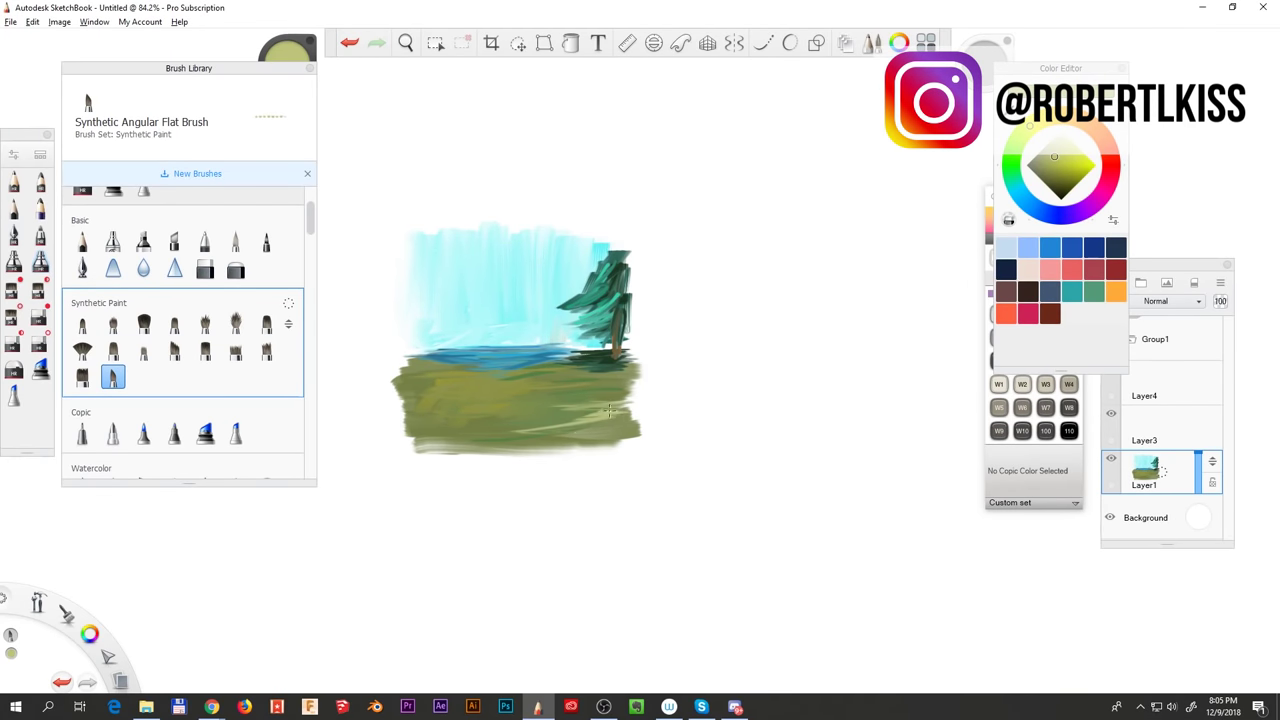